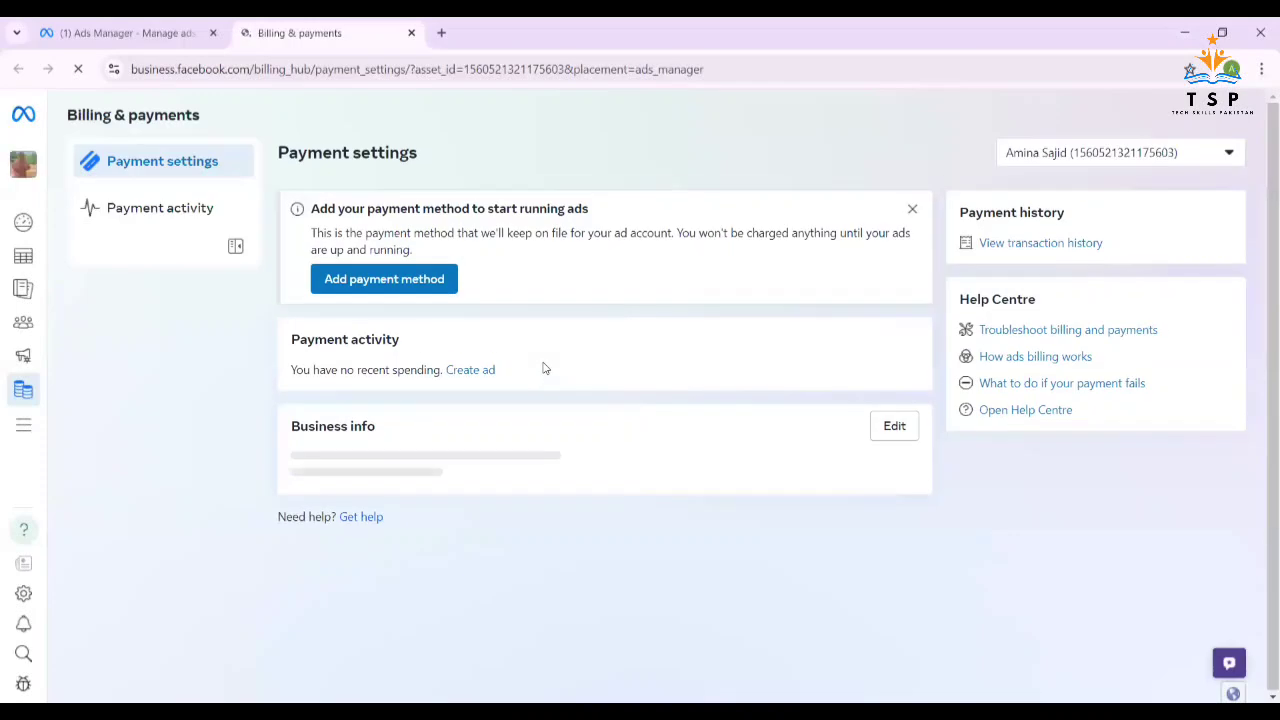
Step: Start adding a debit or credit card as the payment method for the ad account
scroll(551, 403, down, 1)
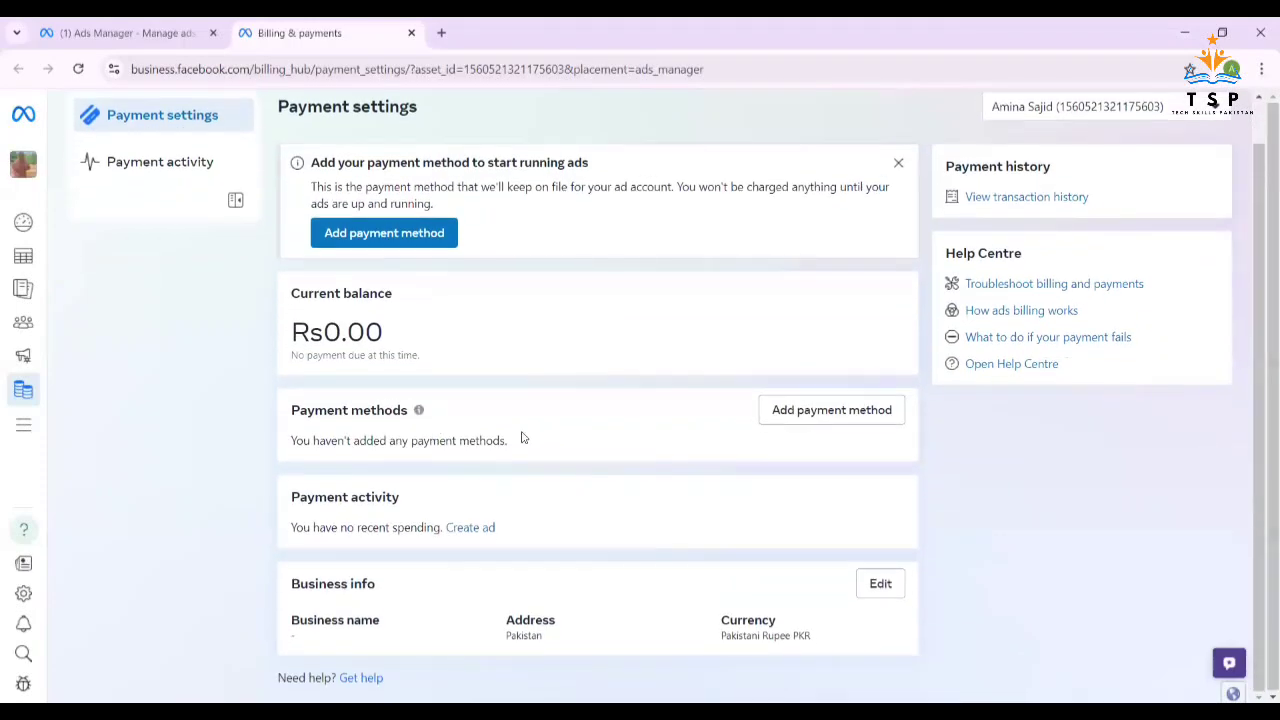
click(832, 412)
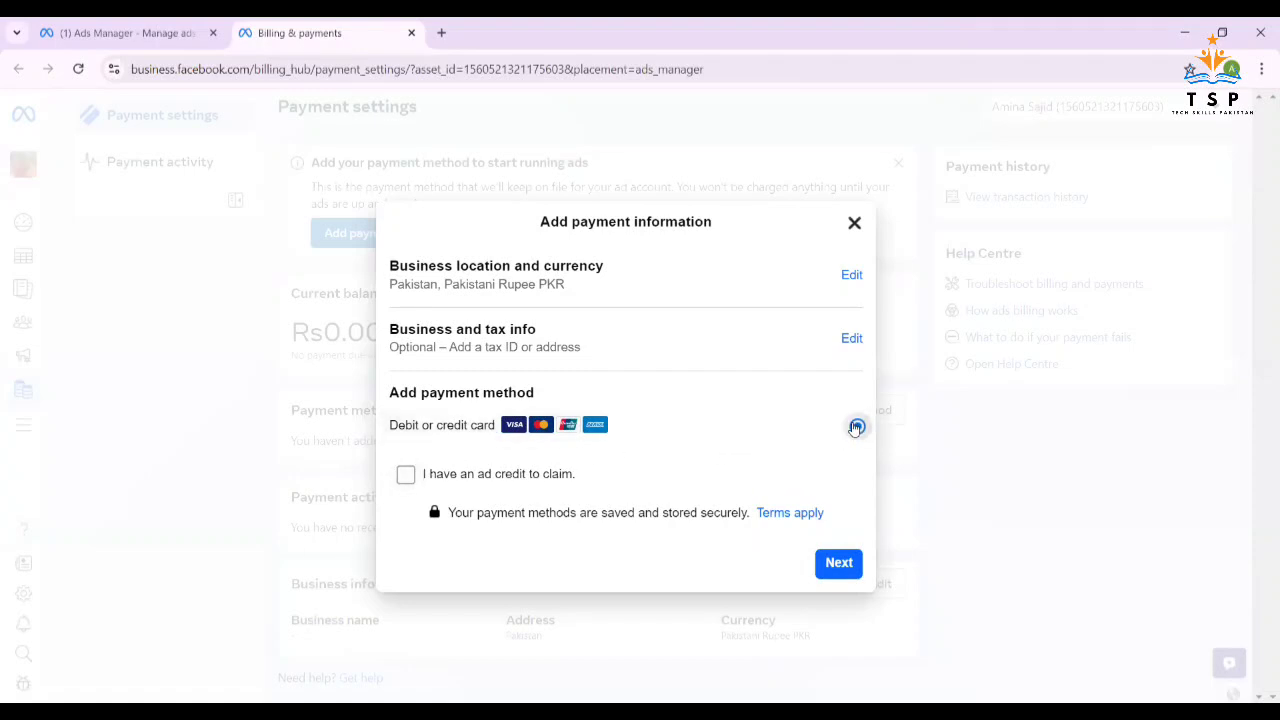
click(839, 562)
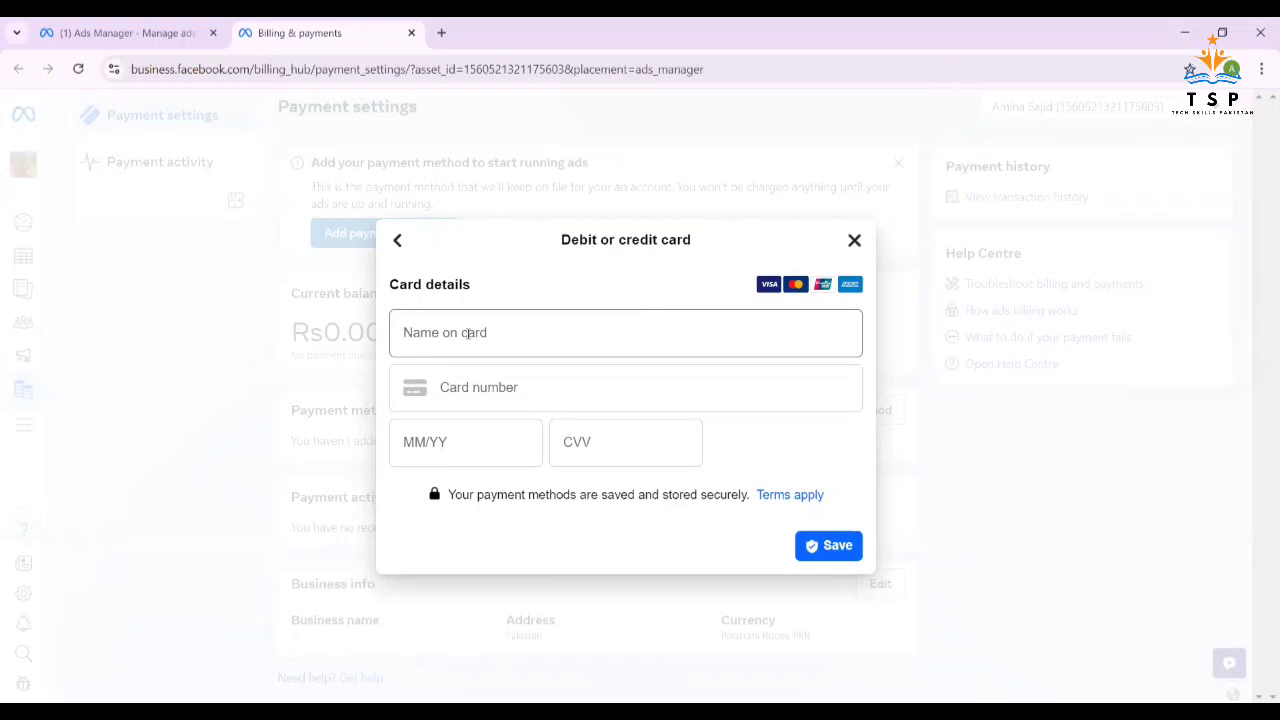
Step: Enter the card number in the debit or credit card form
click(457, 397)
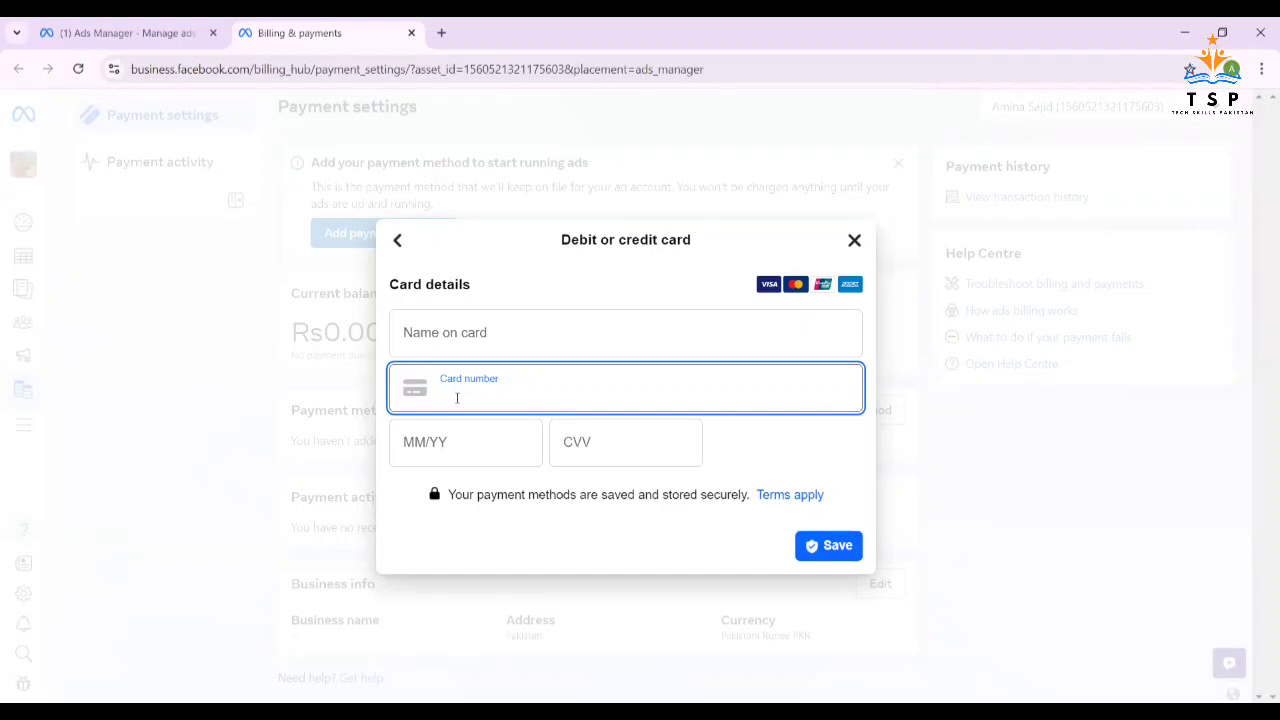
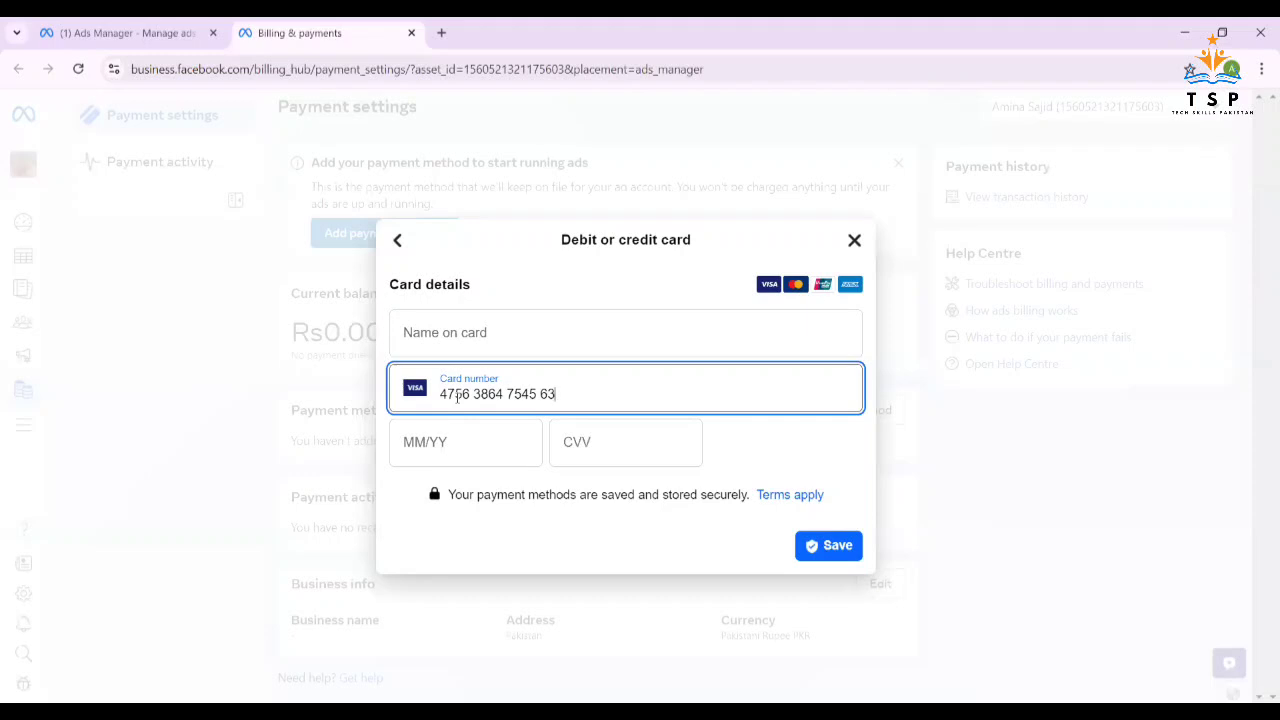
Step: Fill in the card's expiry date and CVV
click(397, 435)
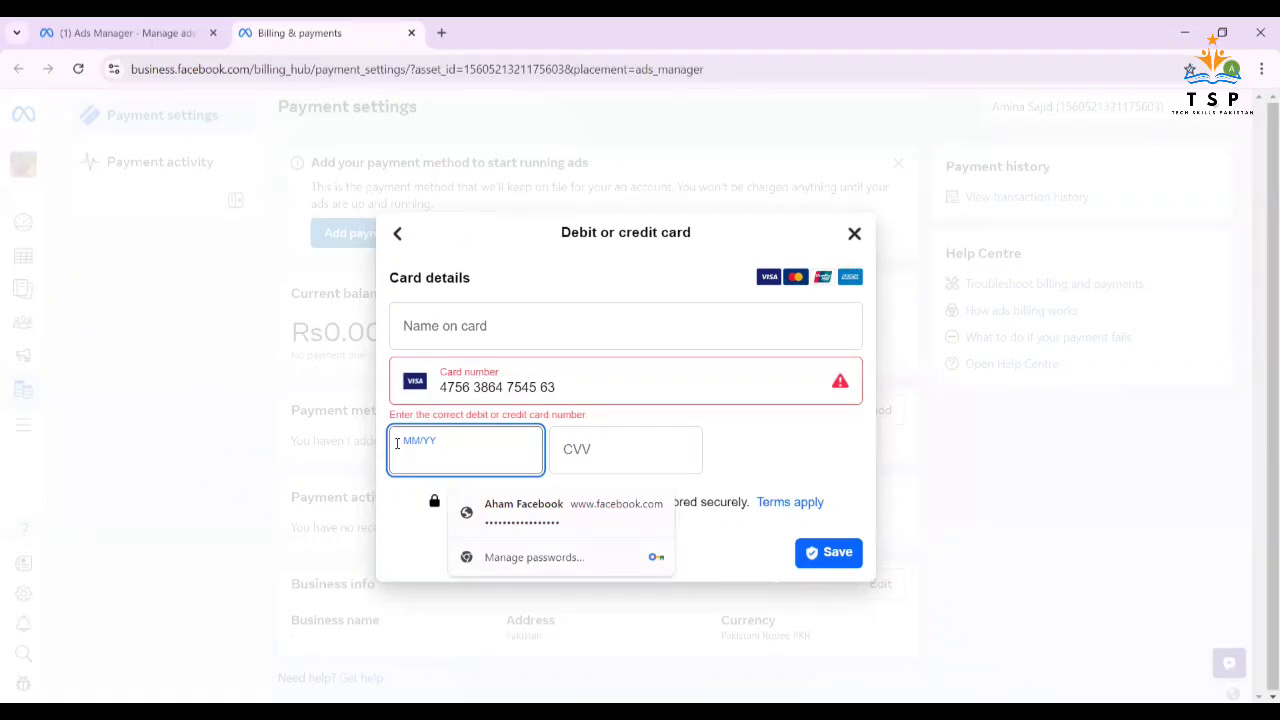
text(12)
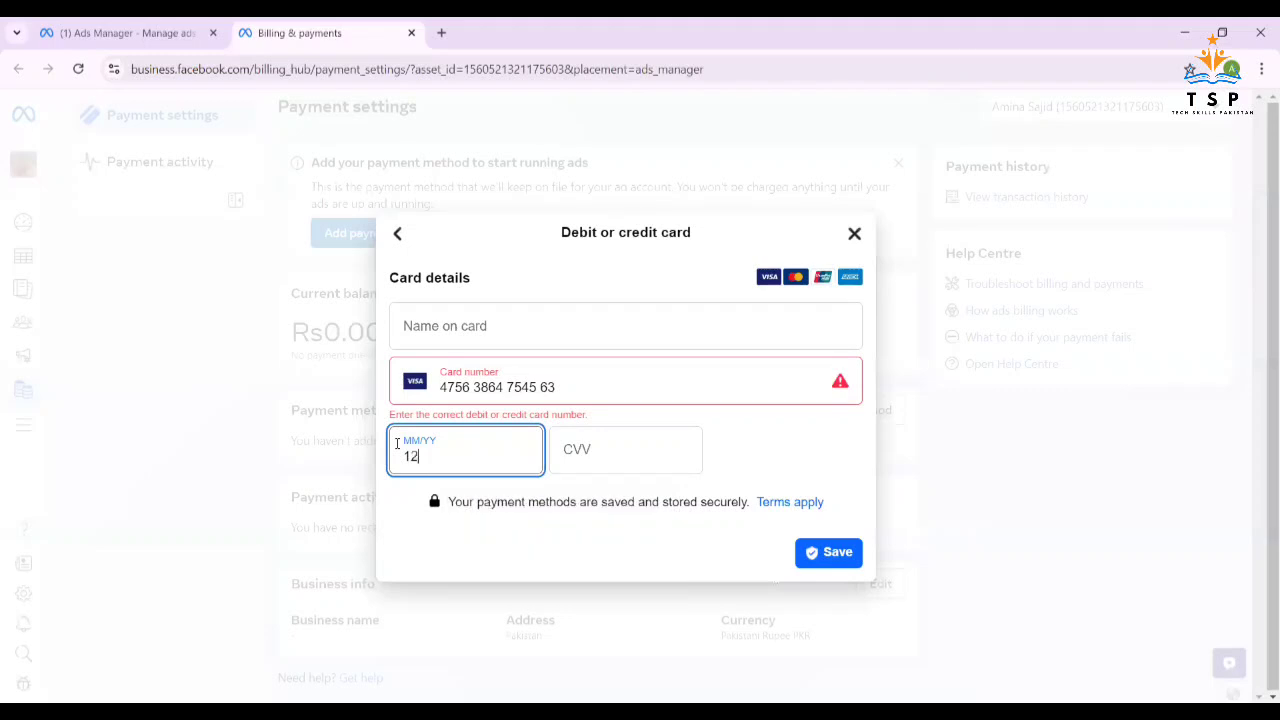
text(/)
text(20)
key(BackSpace)
text(9)
key(BackSpace)
key(BackSpace)
text(07)
key(BackSpace)
text(5)
click(553, 463)
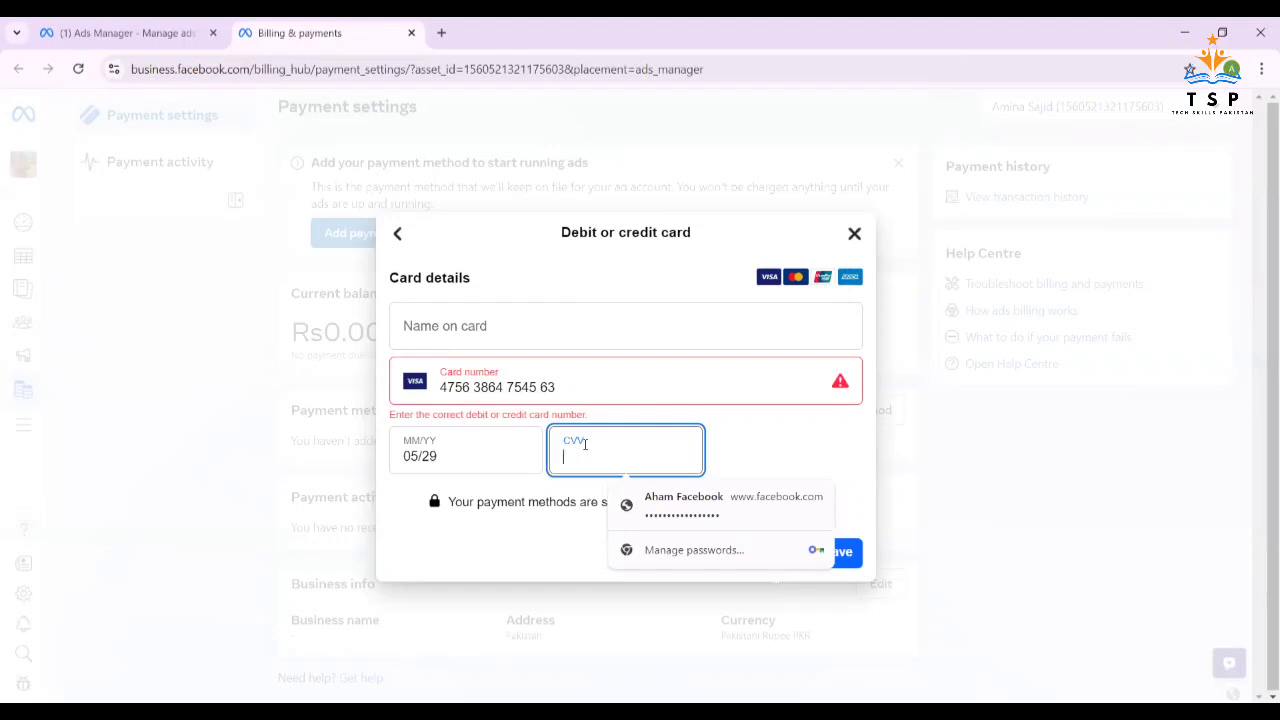
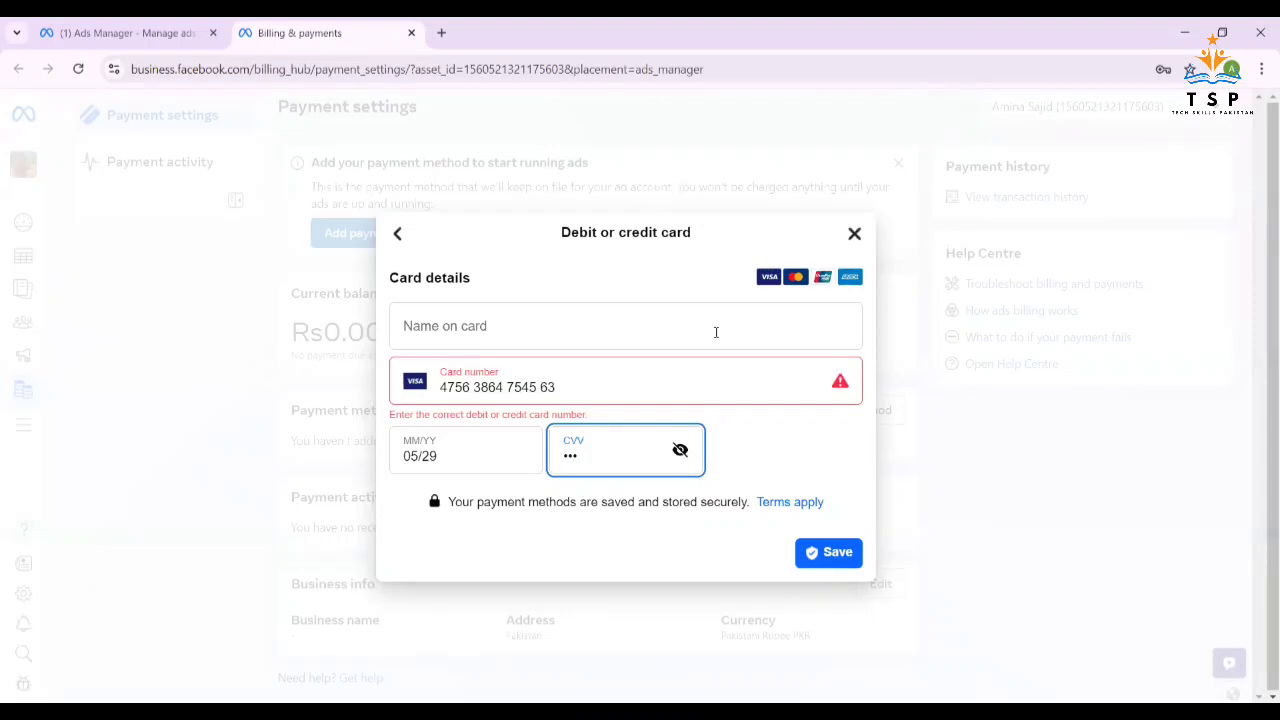
Step: Fill in the cardholder's name and close the card form without saving
click(661, 330)
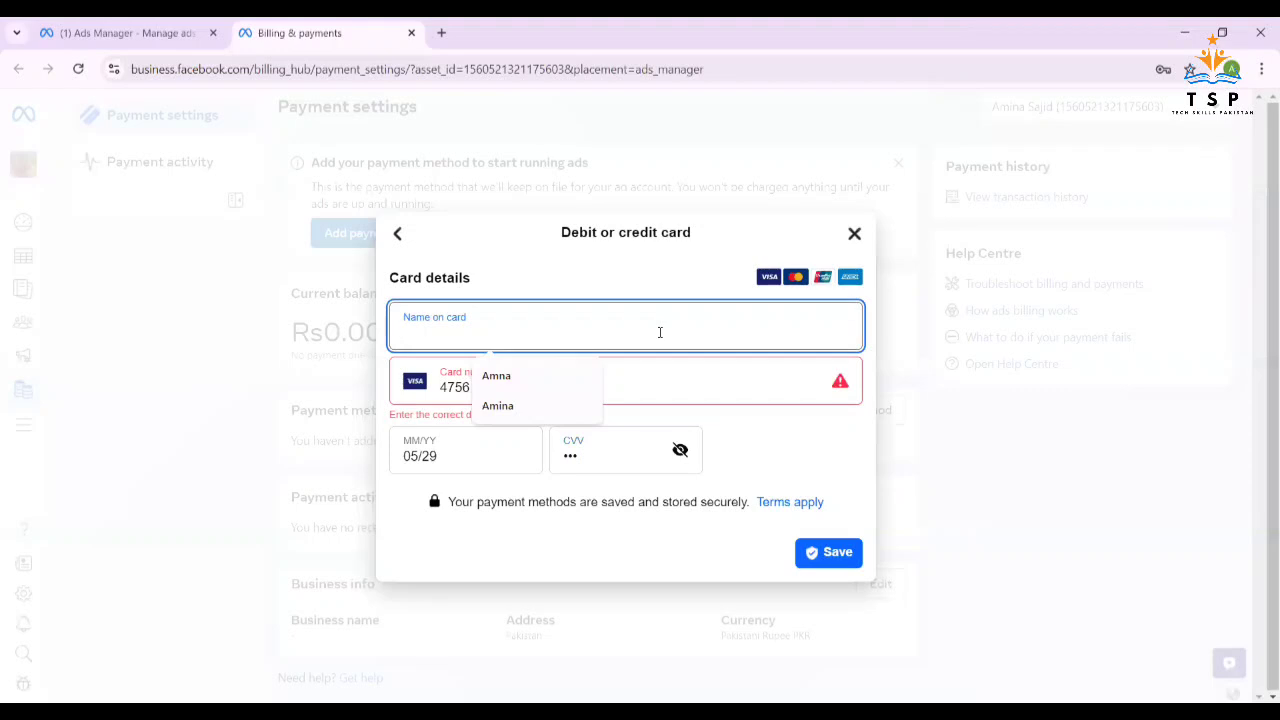
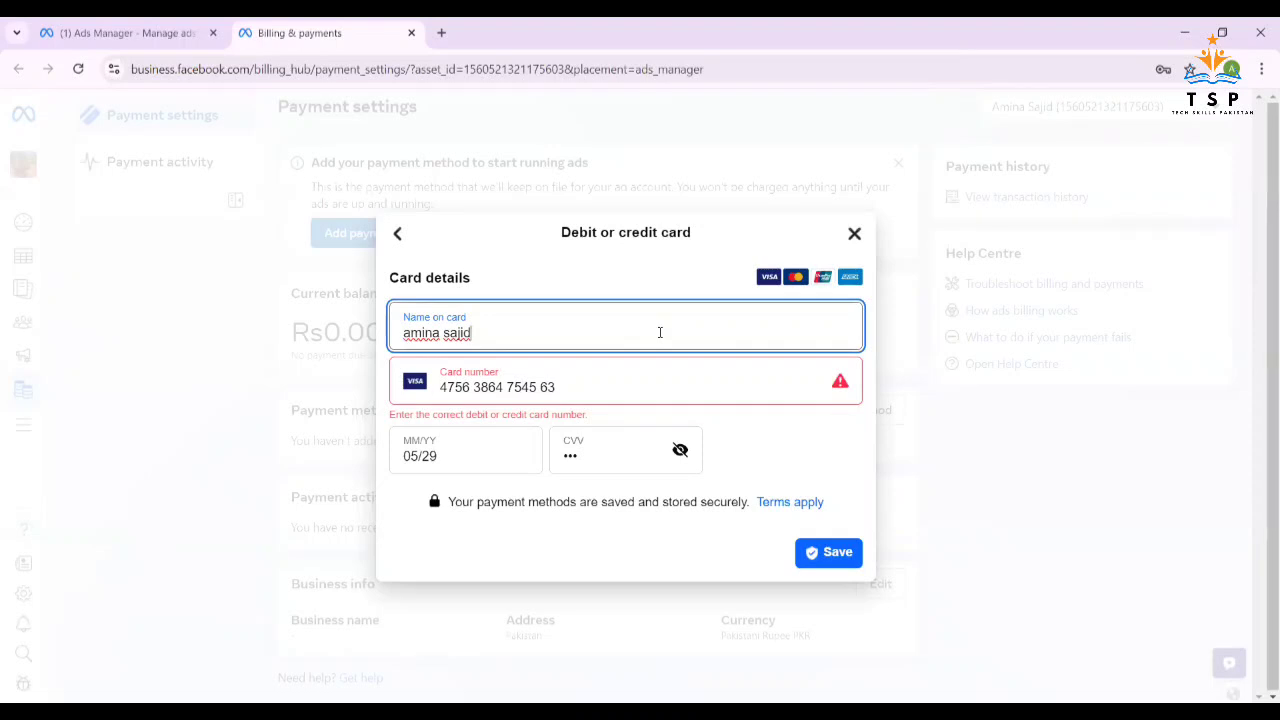
click(854, 234)
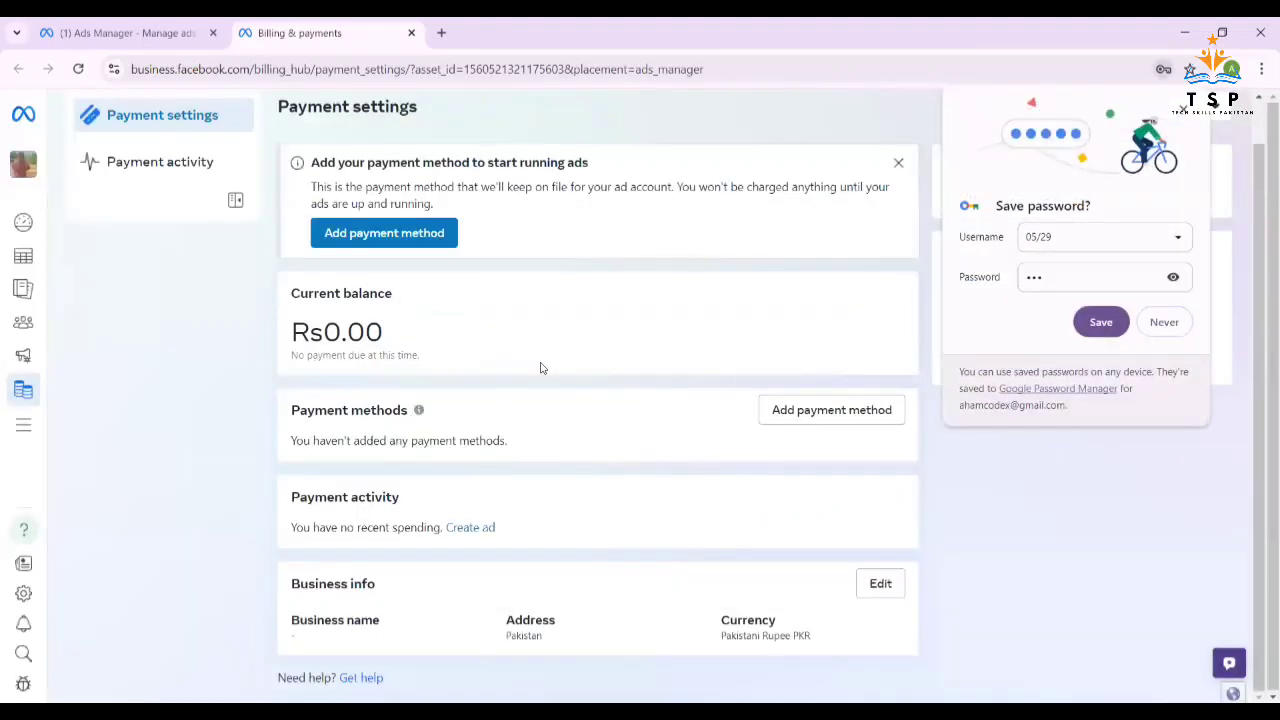
Step: Return from Ads Manager to the Facebook home page and expand the full list of suggested shortcuts
click(108, 24)
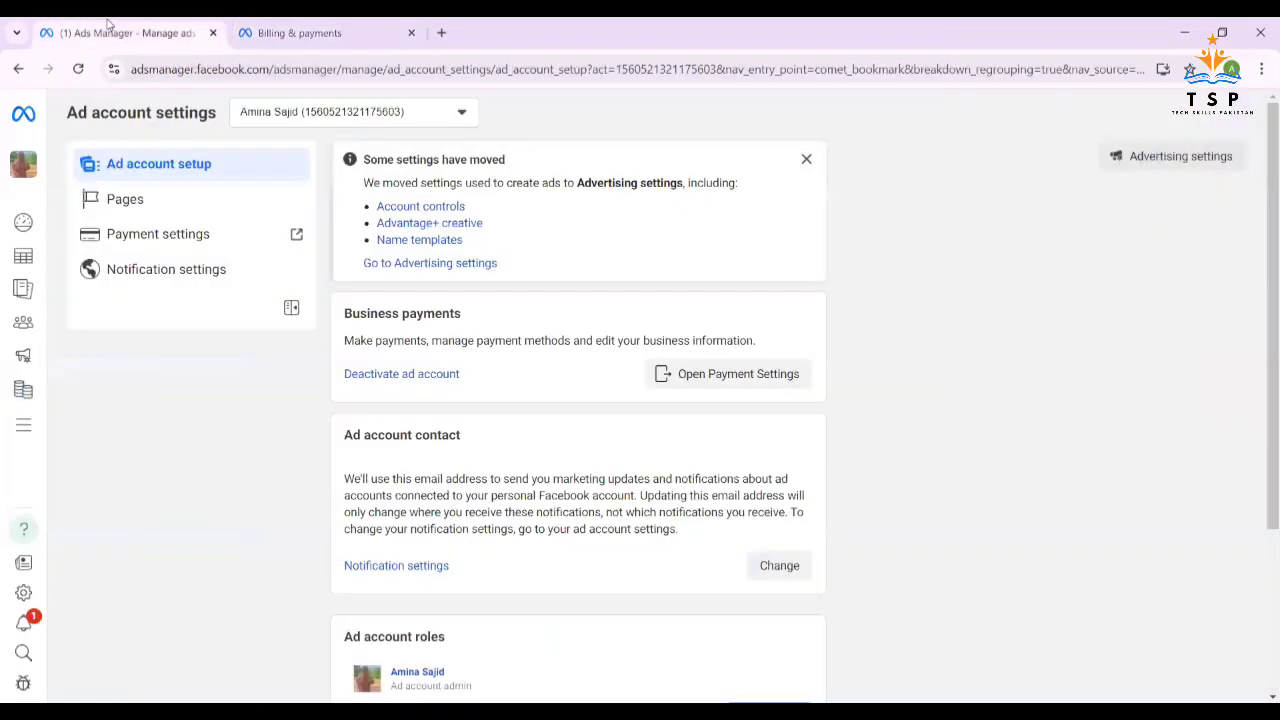
click(19, 71)
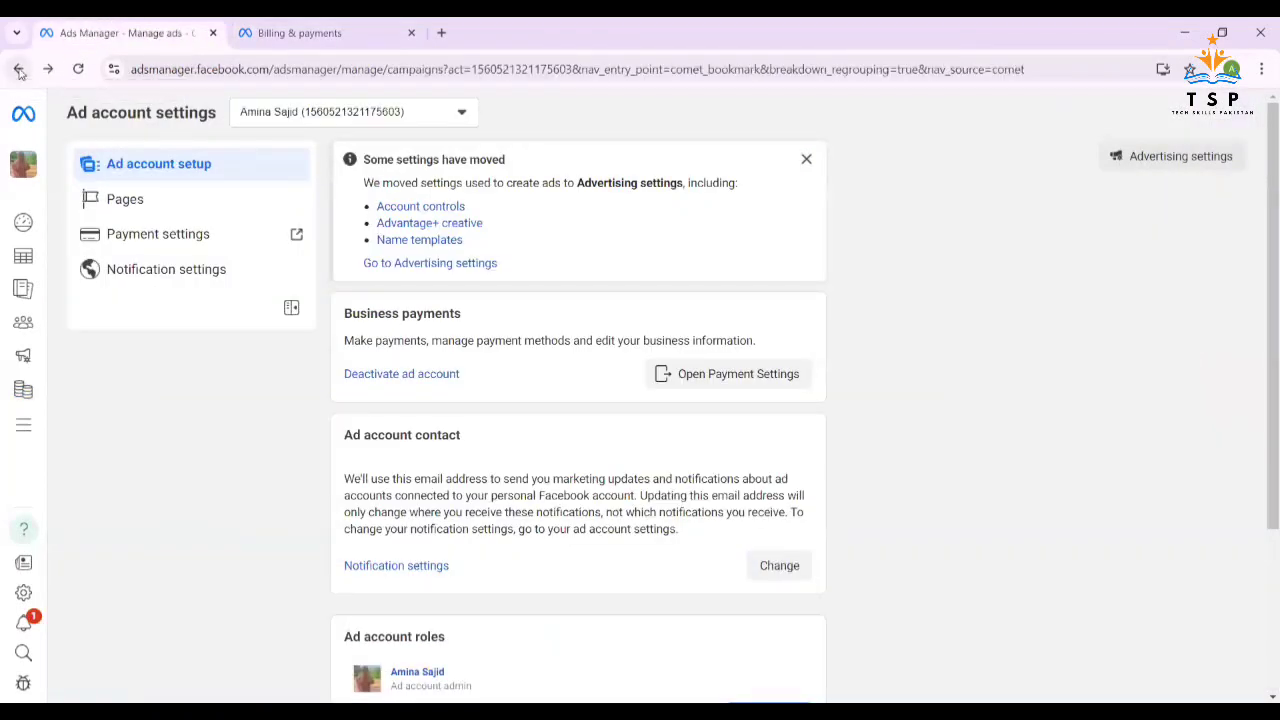
click(19, 71)
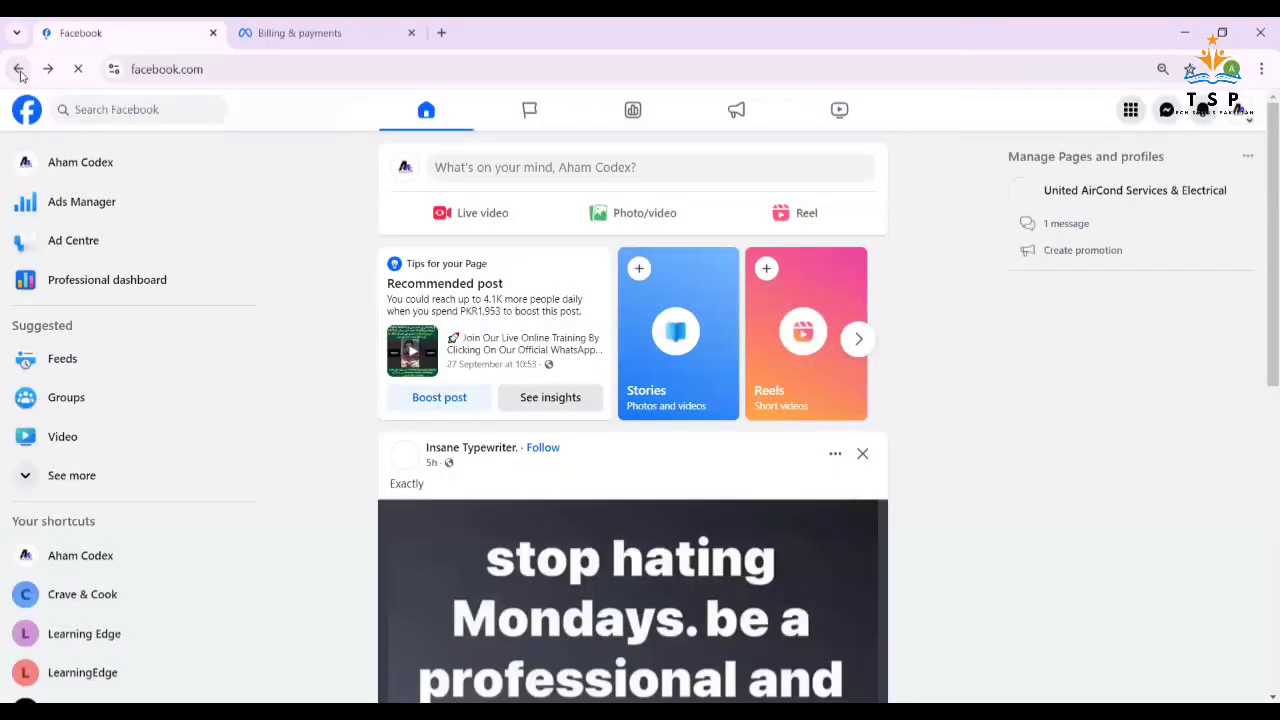
scroll(143, 397, down, 1)
click(149, 398)
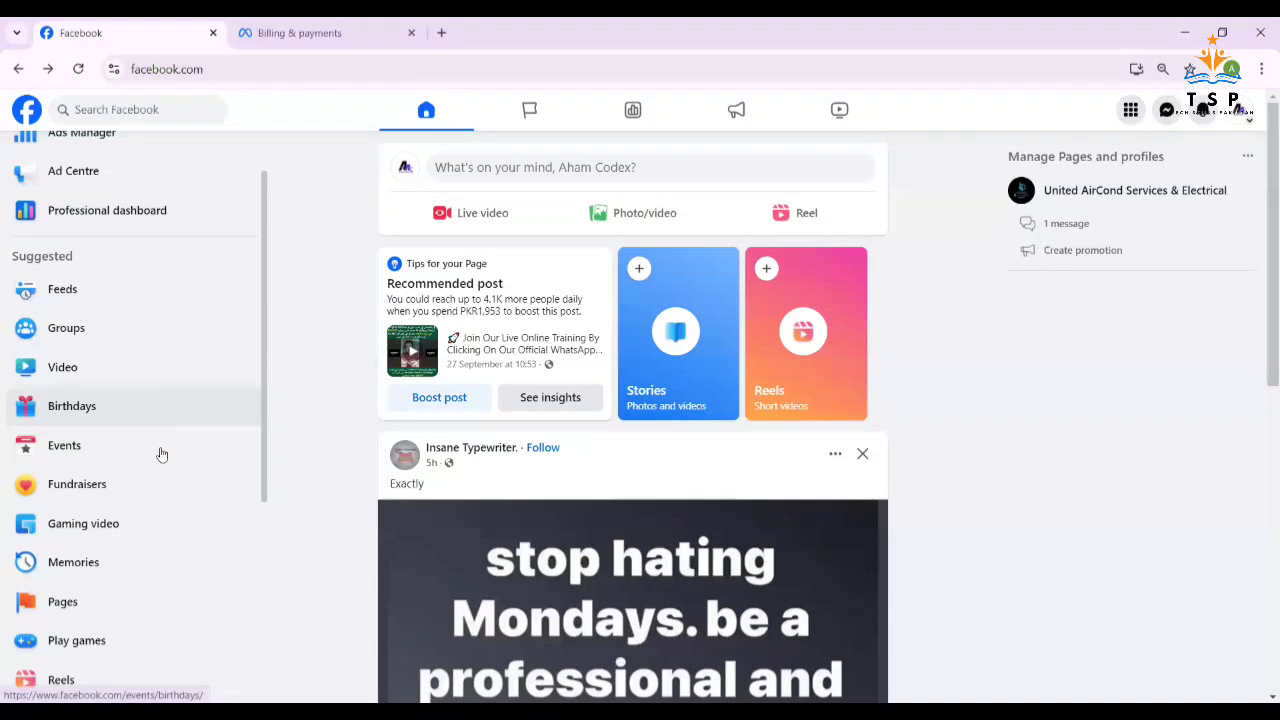
scroll(168, 452, down, 4)
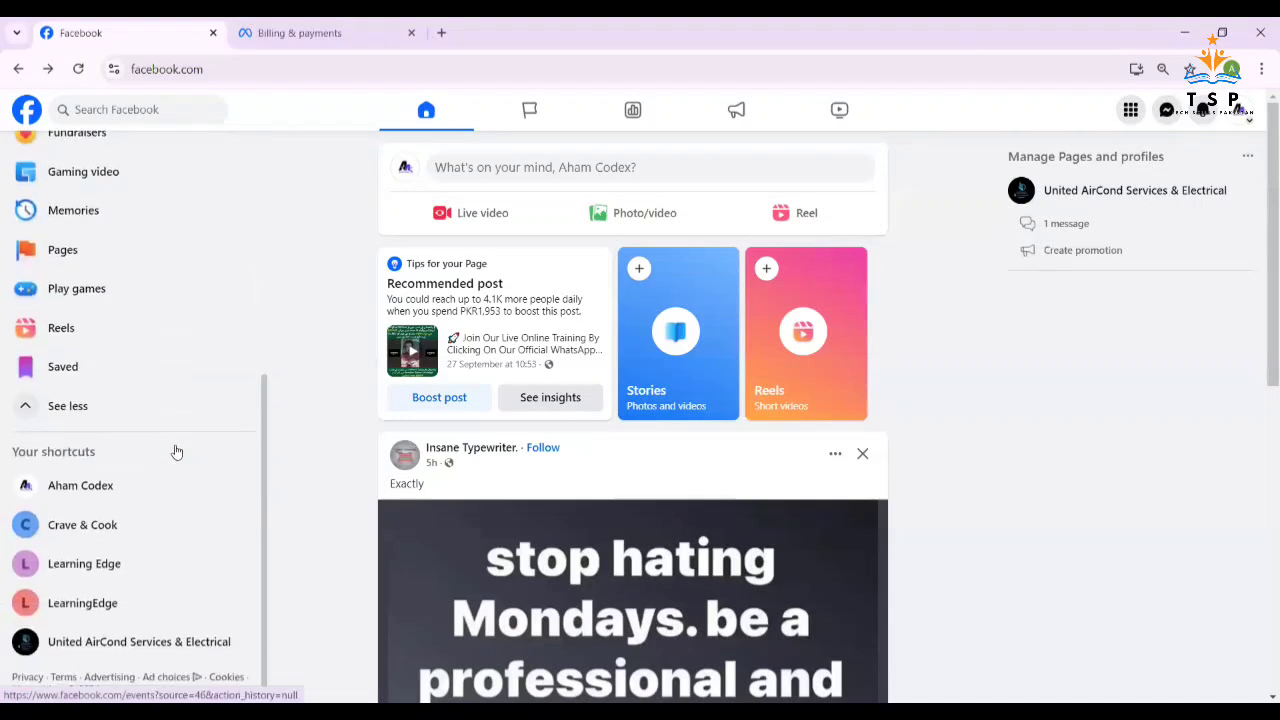
Step: Go to the Facebook account settings and open the Ad payments section
click(1240, 110)
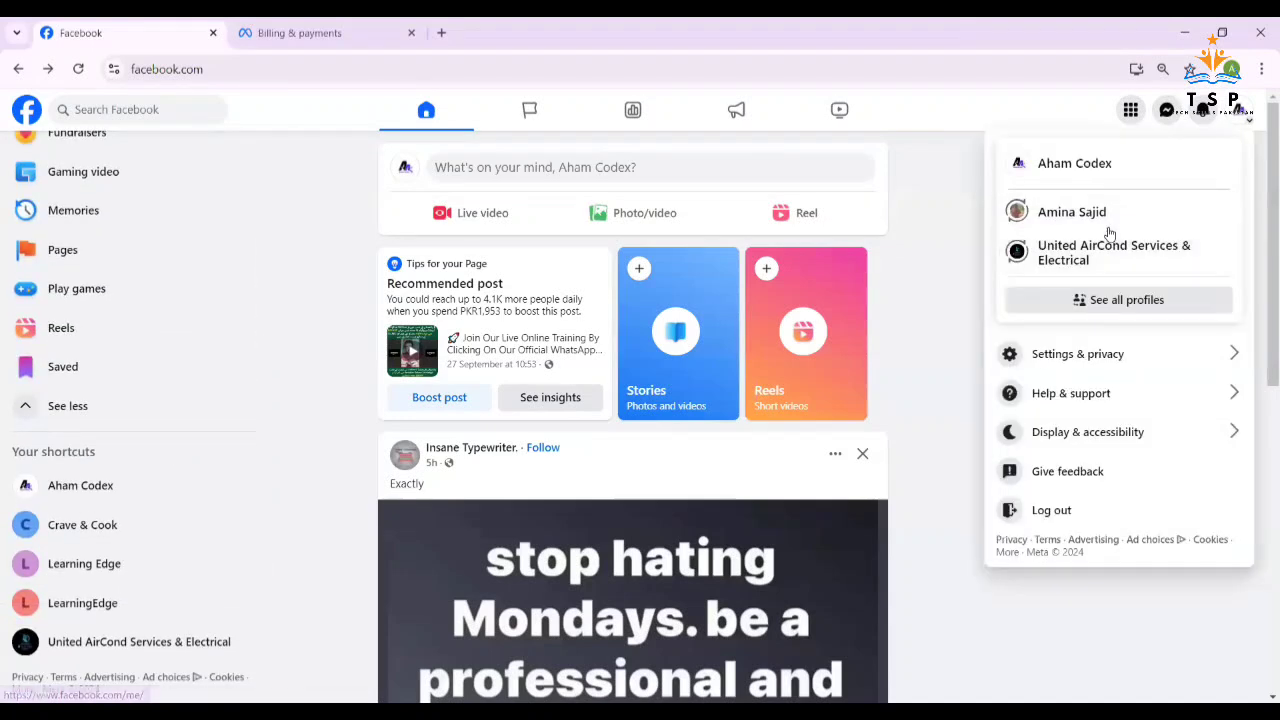
click(1065, 356)
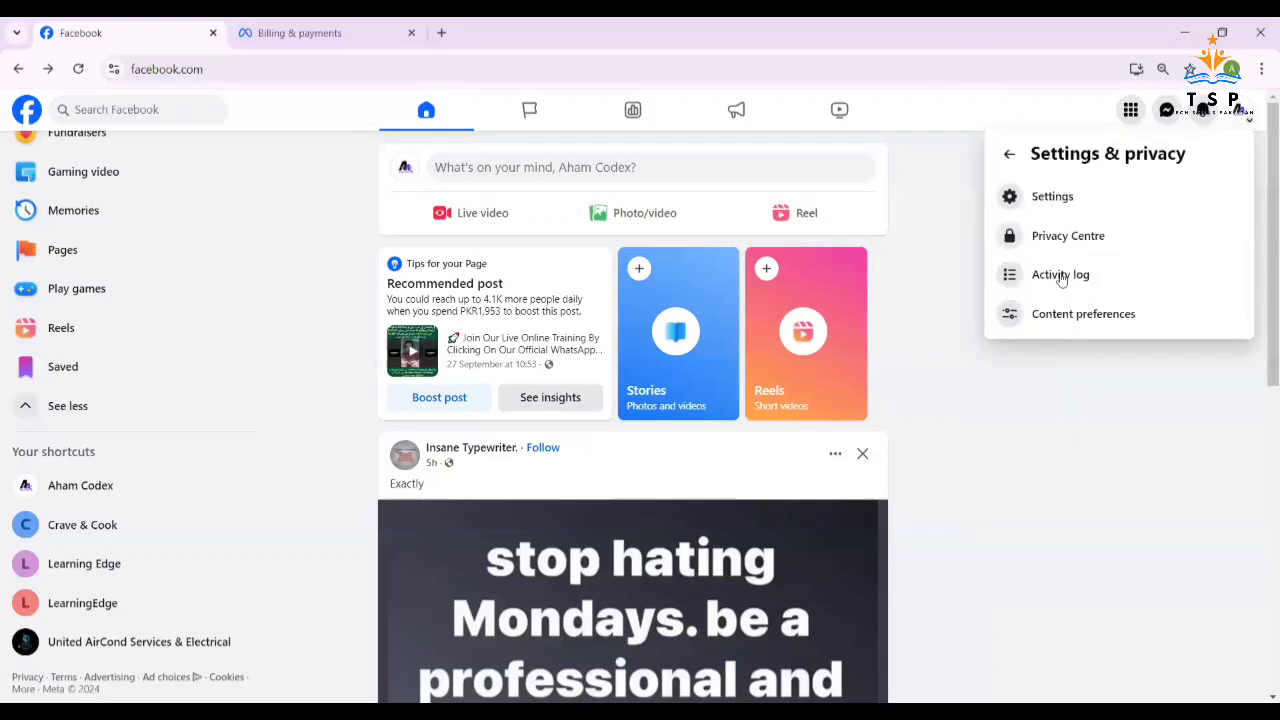
click(1045, 202)
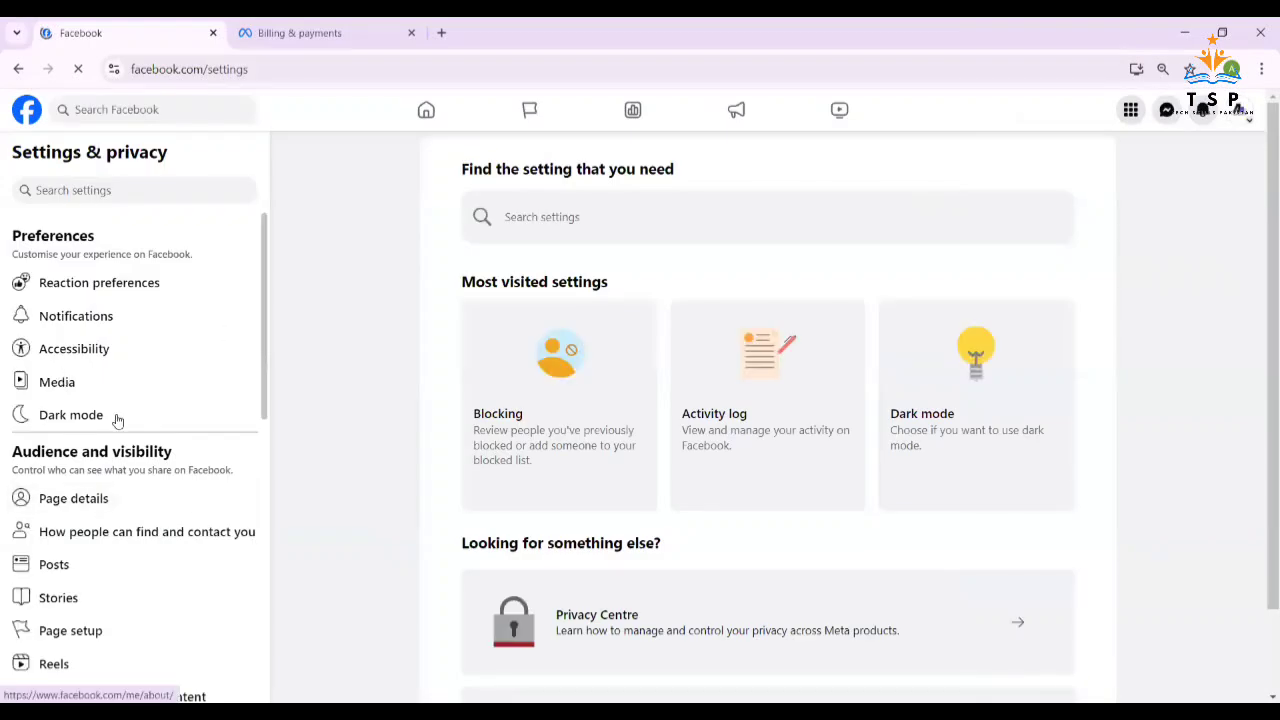
scroll(118, 420, down, 3)
scroll(118, 420, down, 1)
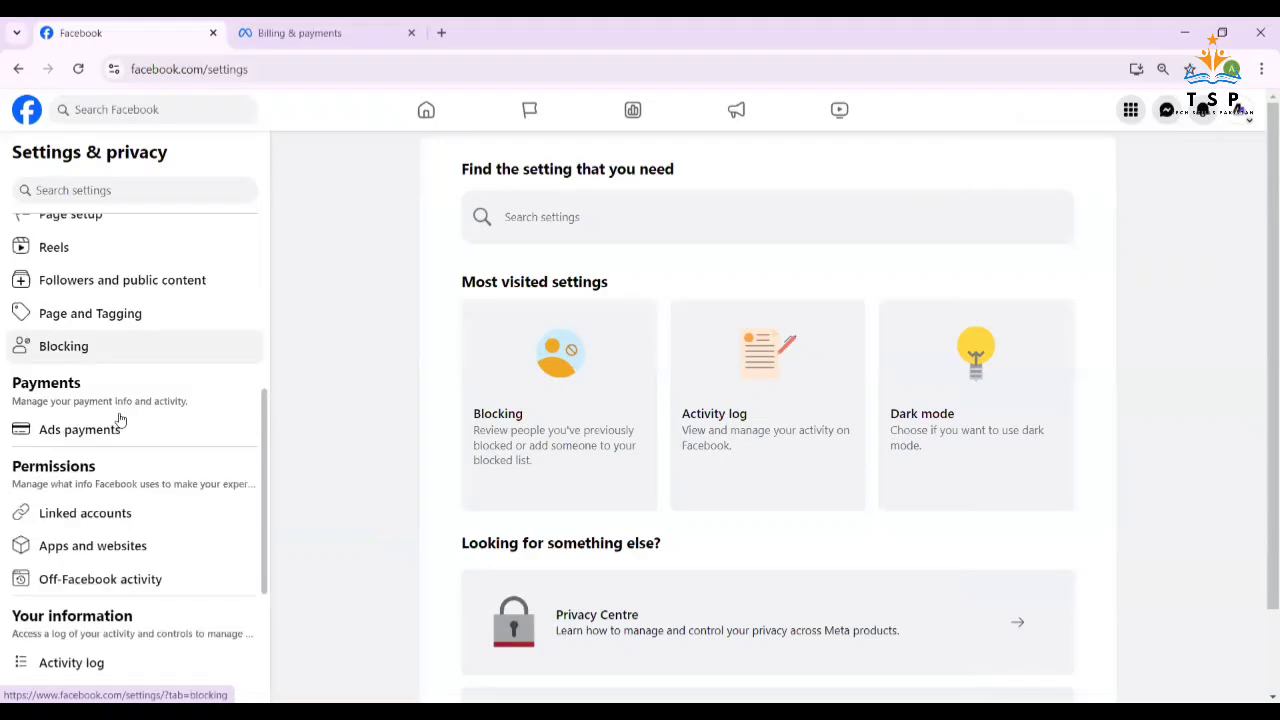
click(58, 432)
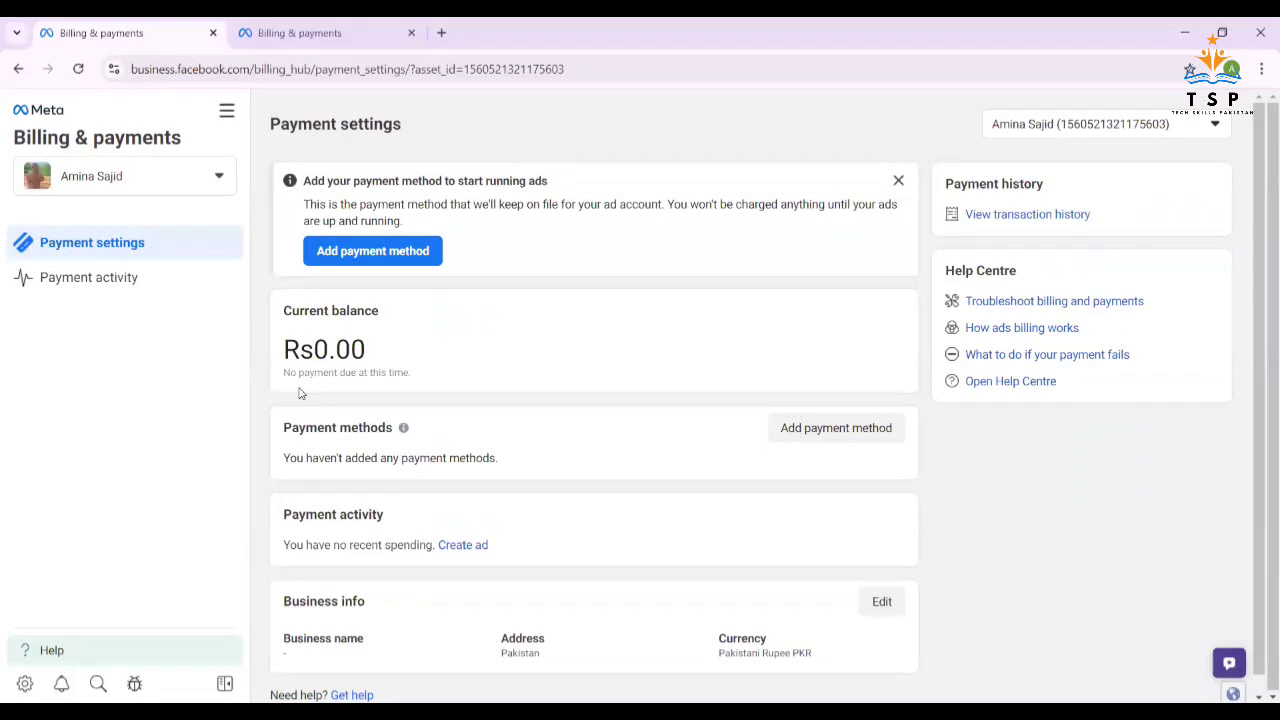
Step: Switch Billing & payments from the personal account to the Aham Codex business portfolio
click(214, 180)
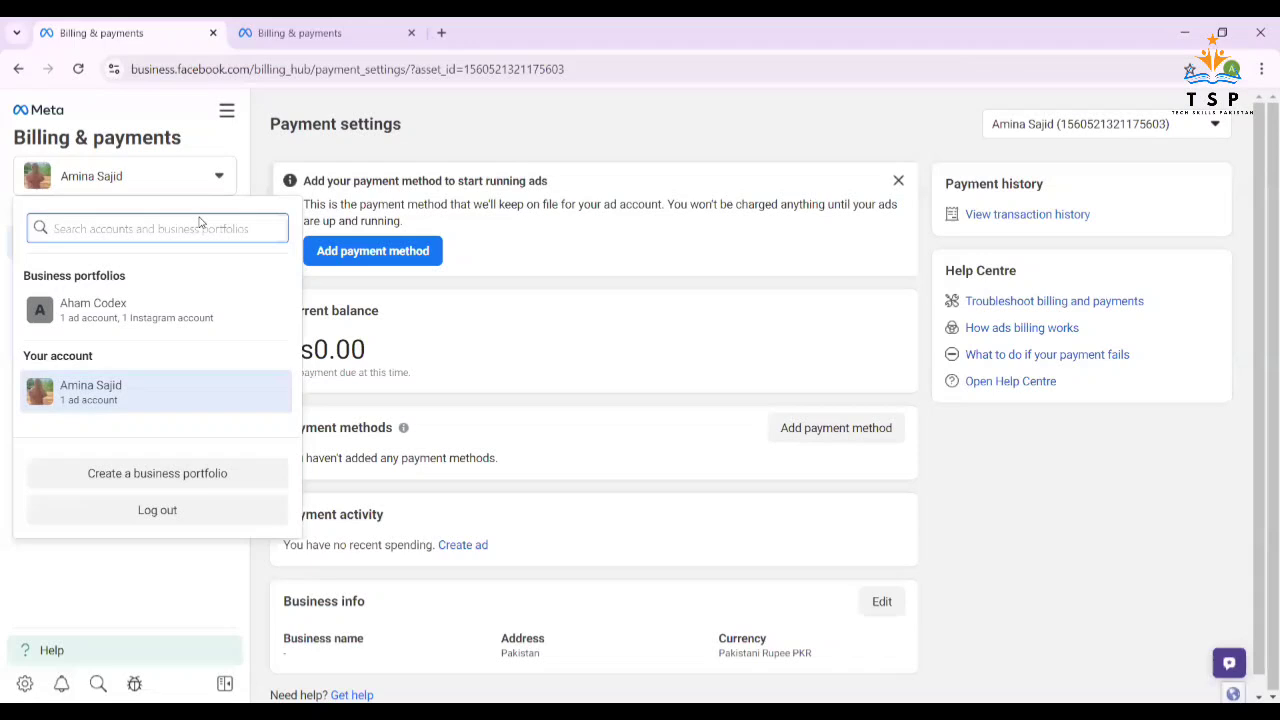
click(104, 312)
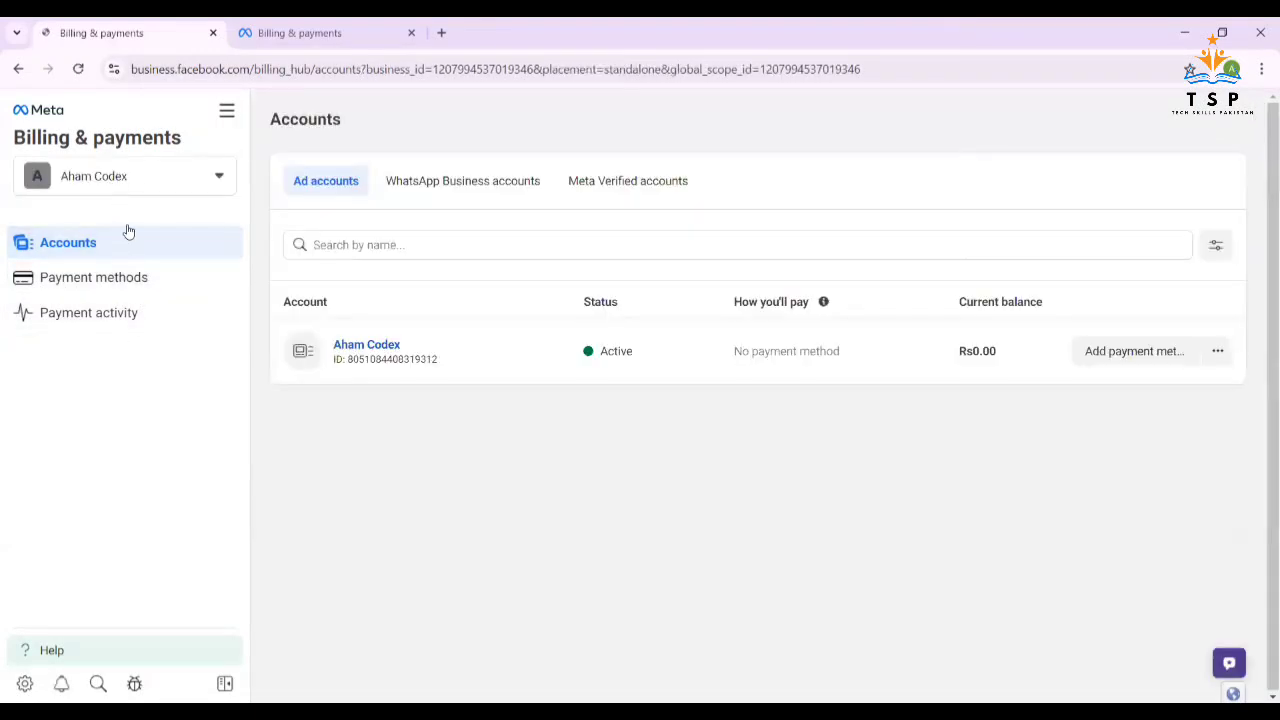
click(210, 180)
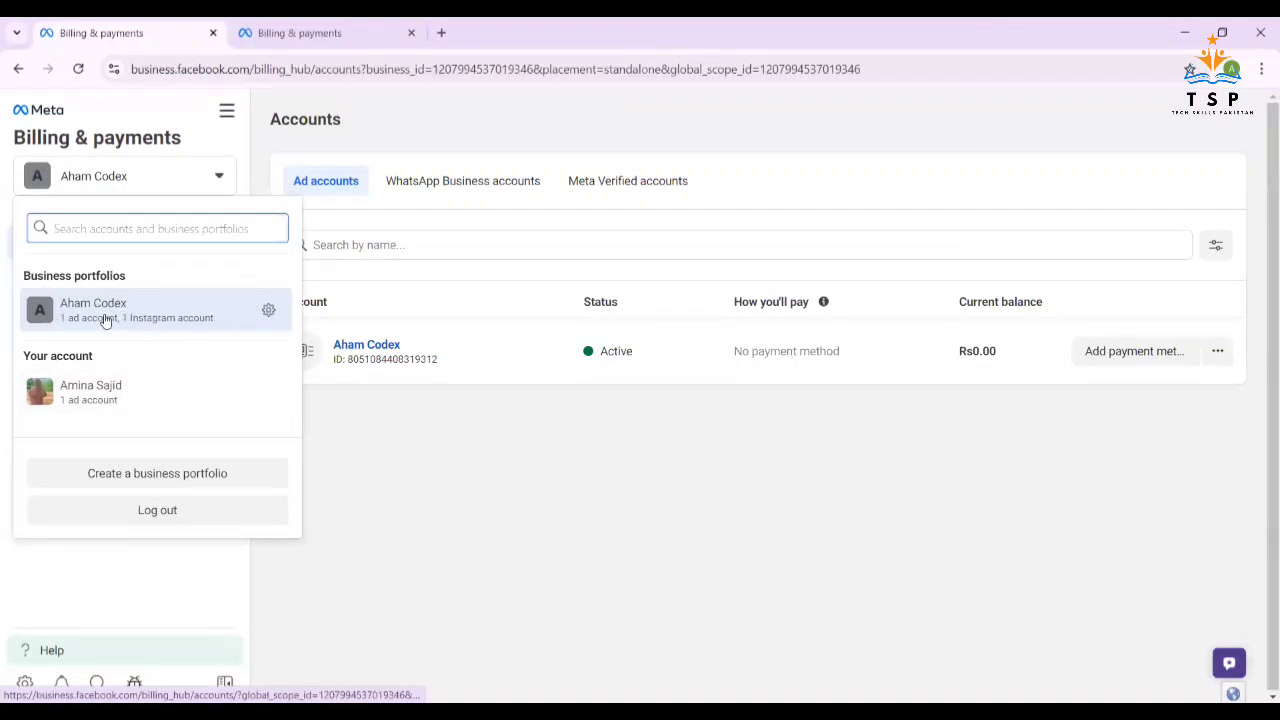
click(450, 440)
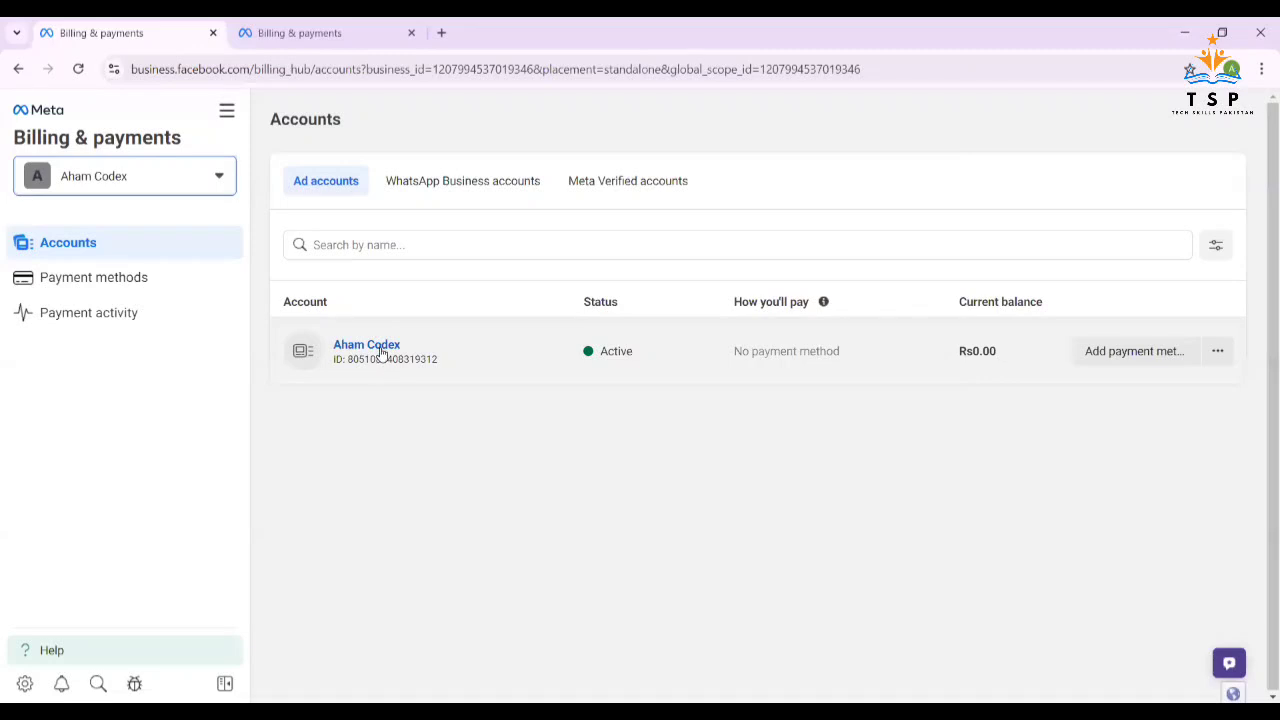
Step: Open the Aham Codex ad account, view its Add payment information form and close it
click(381, 350)
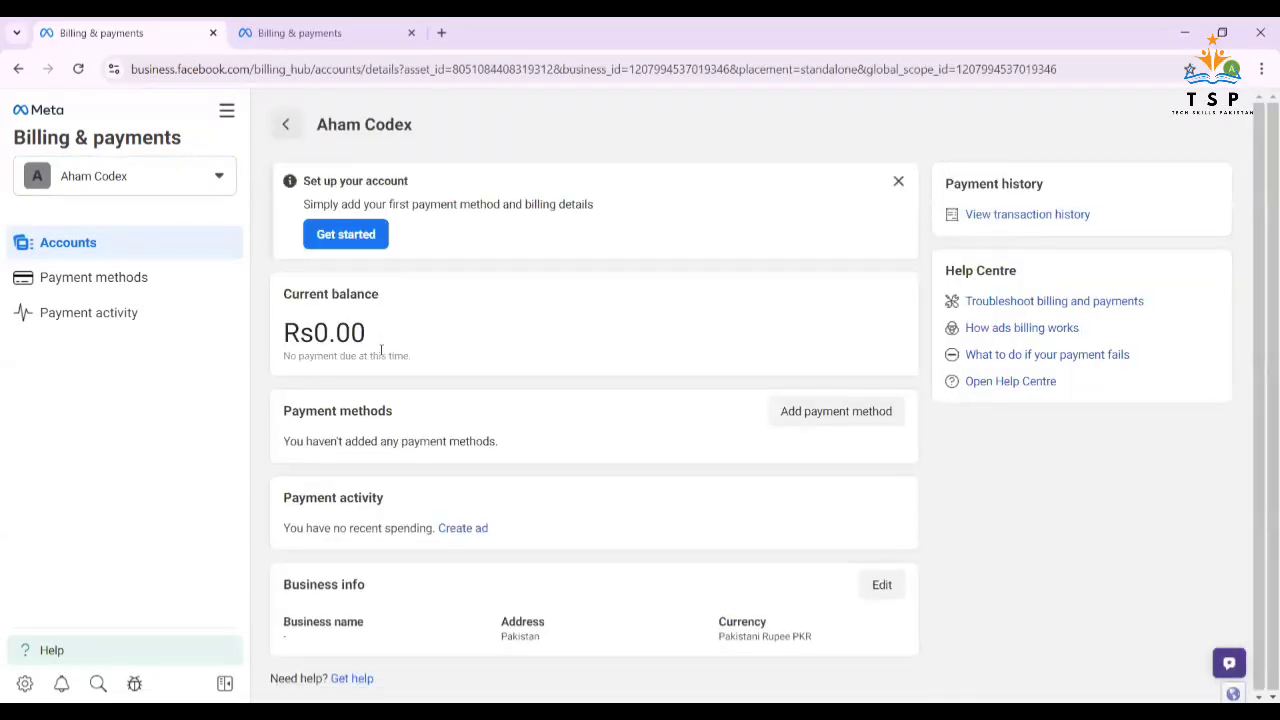
click(786, 413)
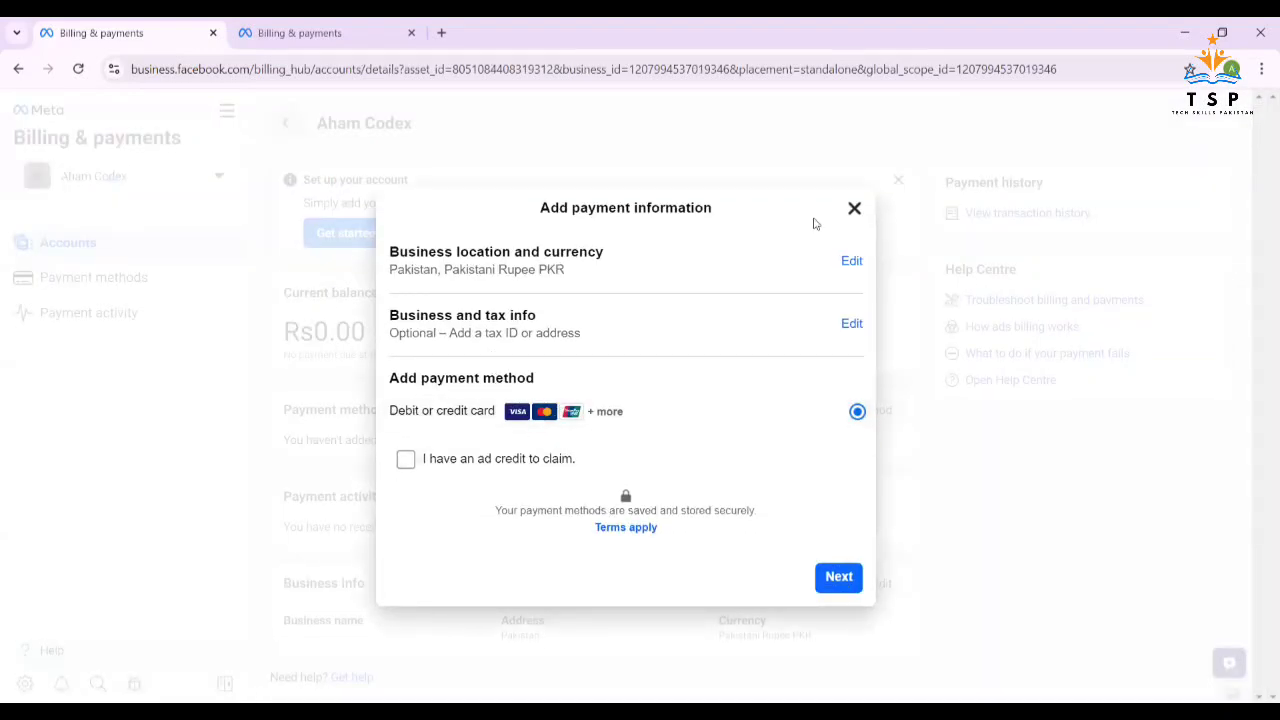
click(854, 208)
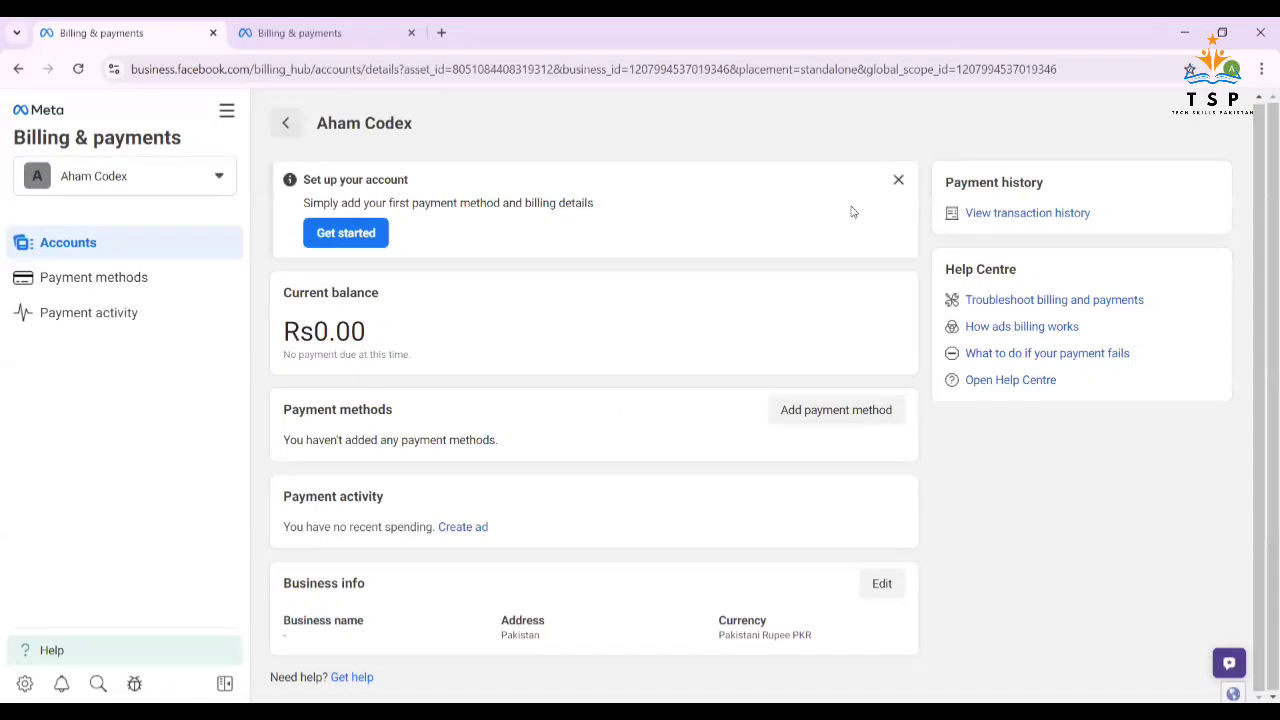
Step: Open Facebook in a new browser tab and go to the Audiences page of Ads Manager
click(441, 32)
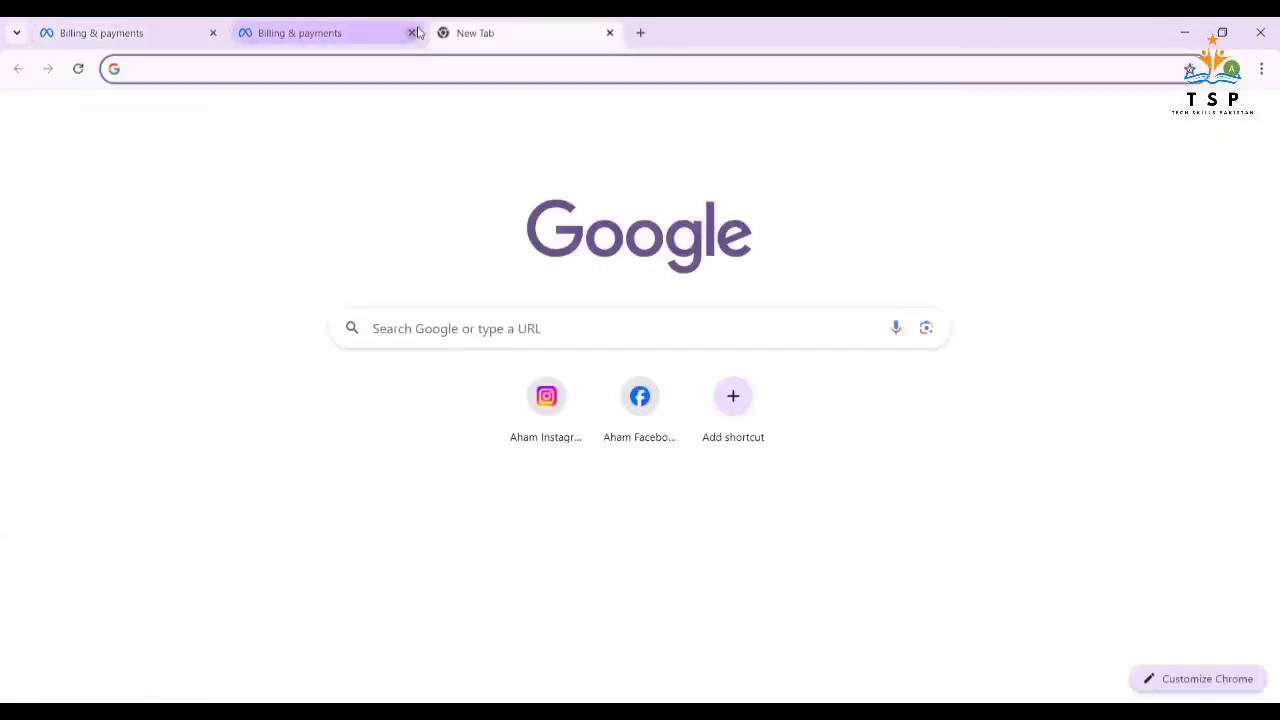
click(633, 402)
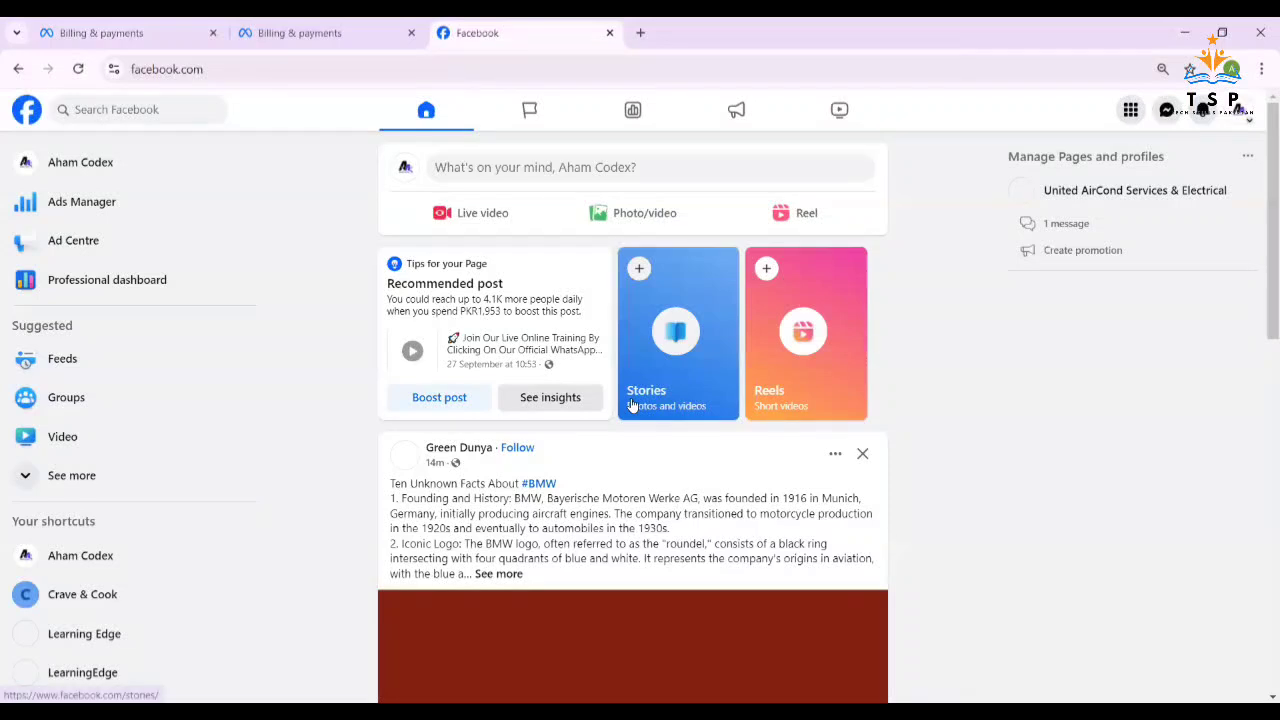
click(113, 207)
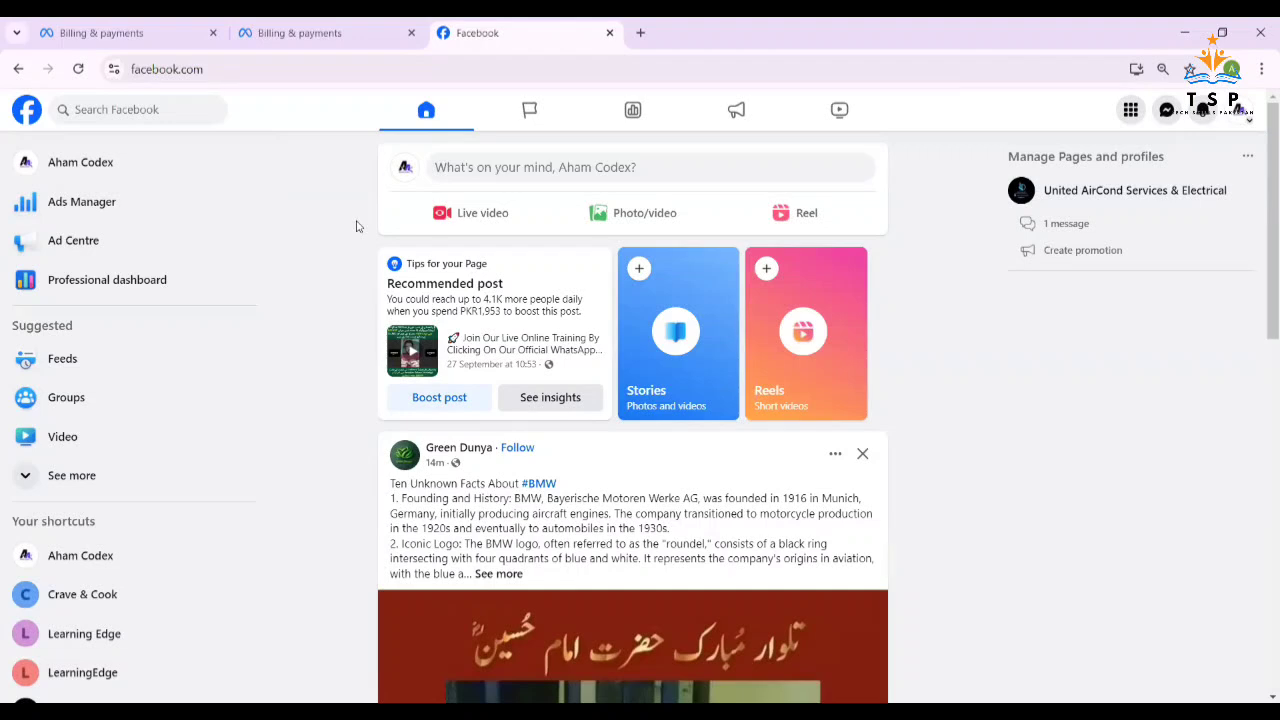
click(109, 205)
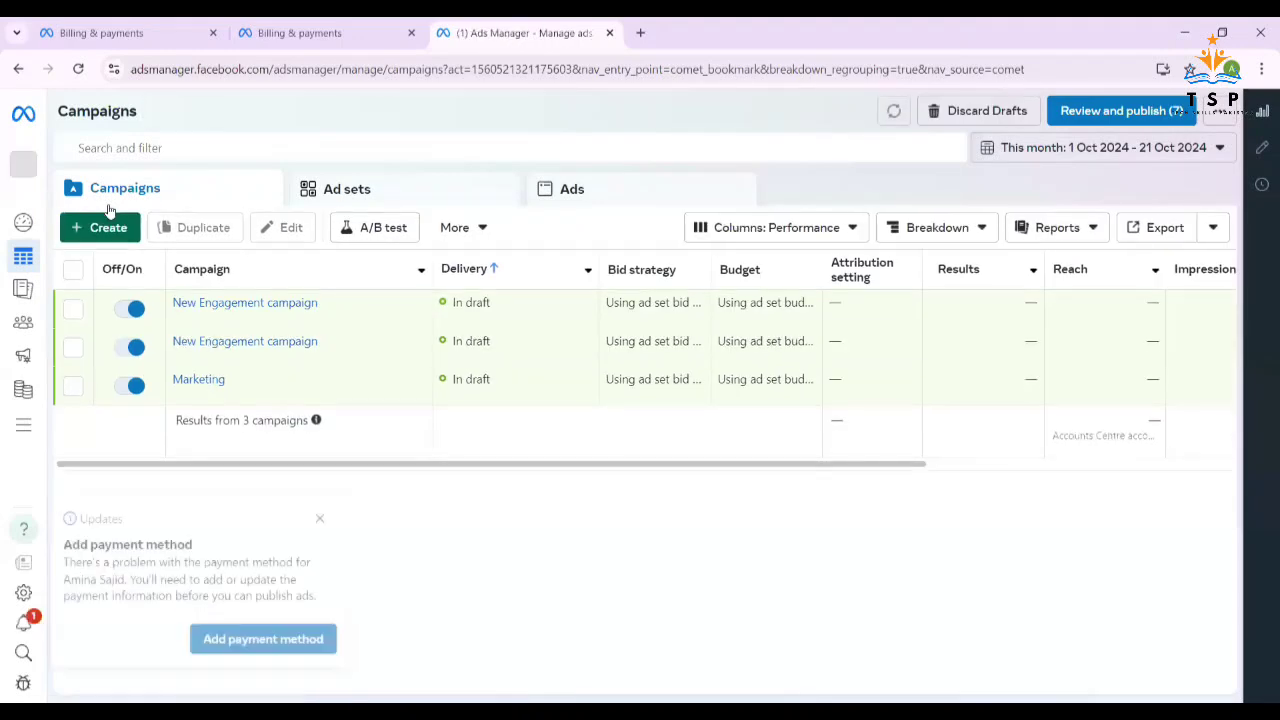
mouse_move(30, 145)
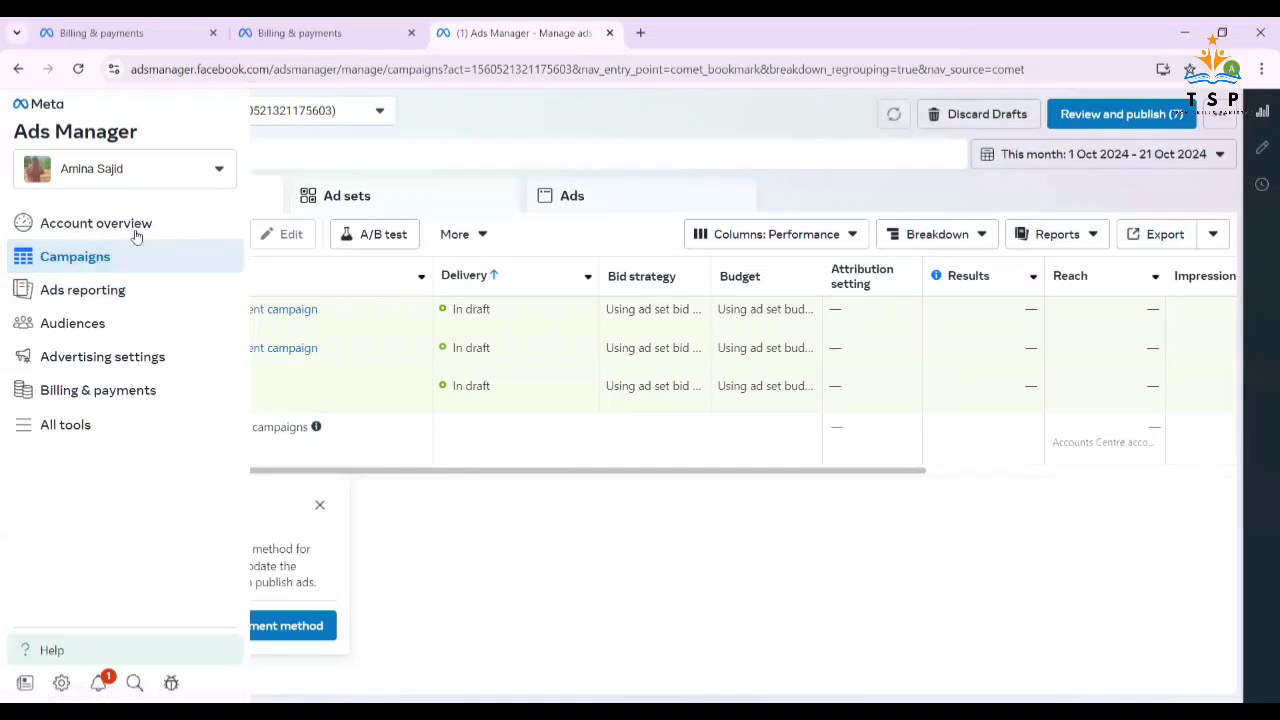
click(153, 330)
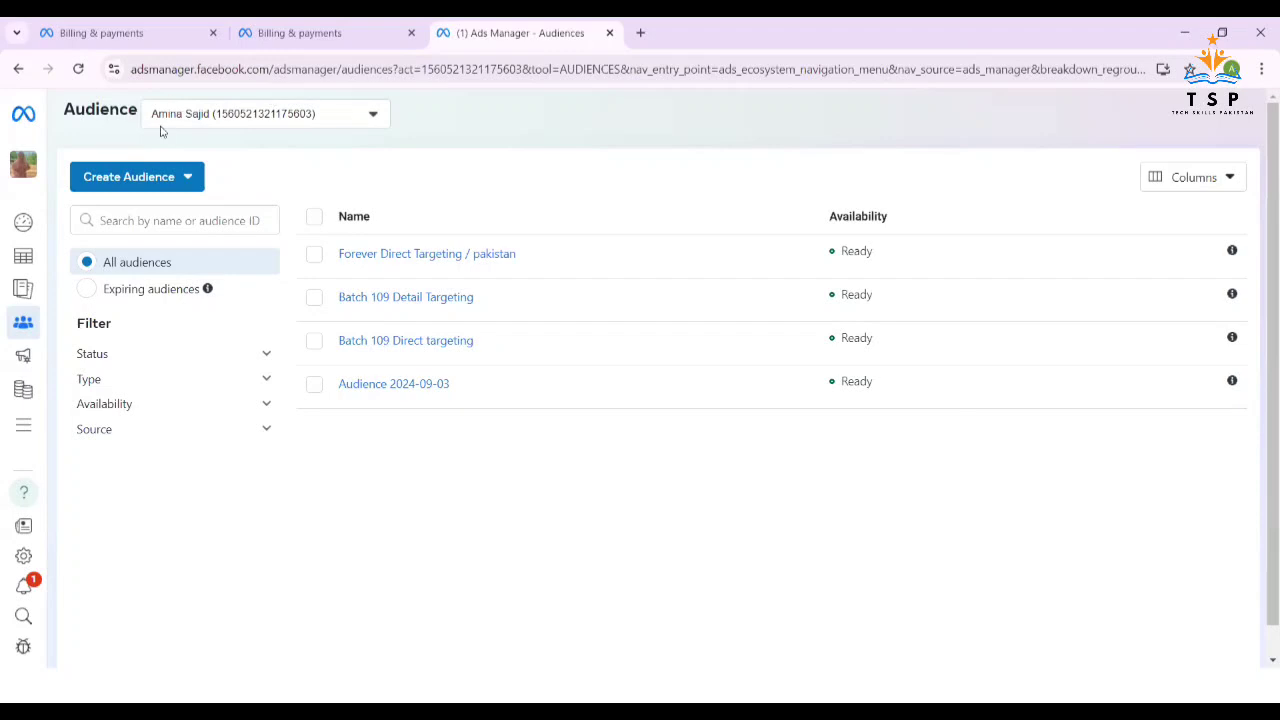
Step: Switch the Audiences page to the Aham Codex ad account
click(375, 116)
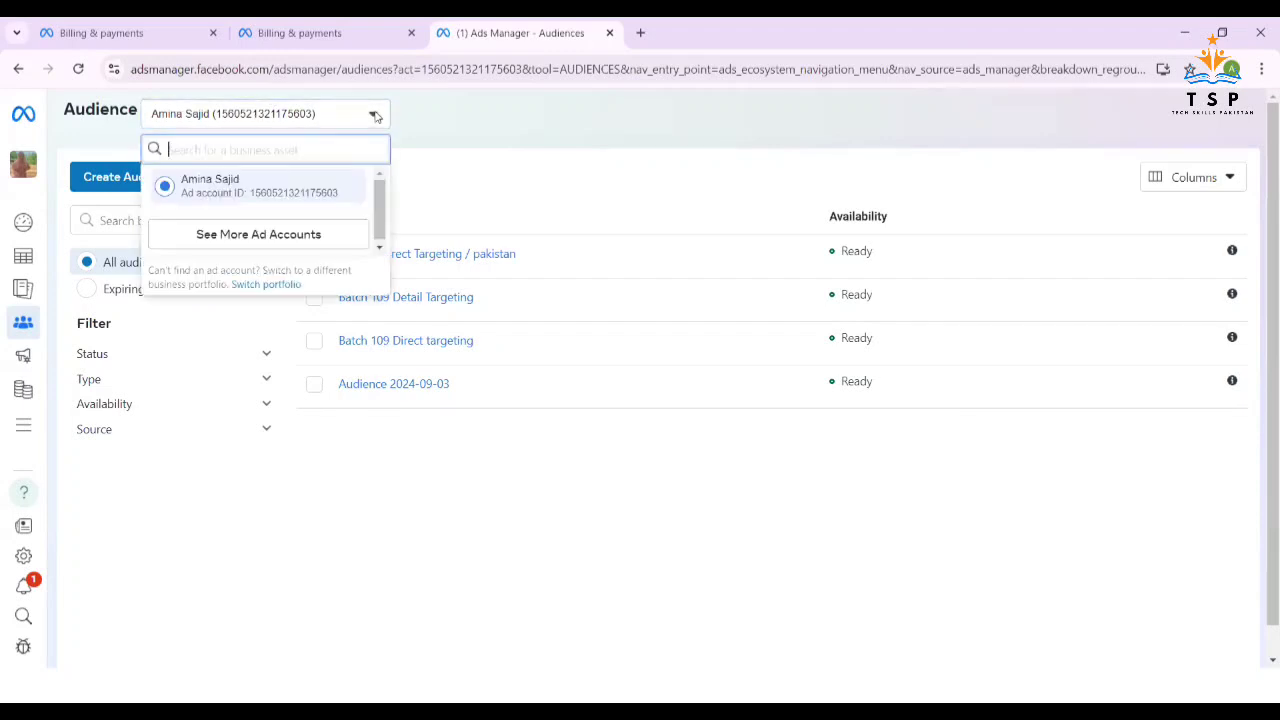
click(257, 234)
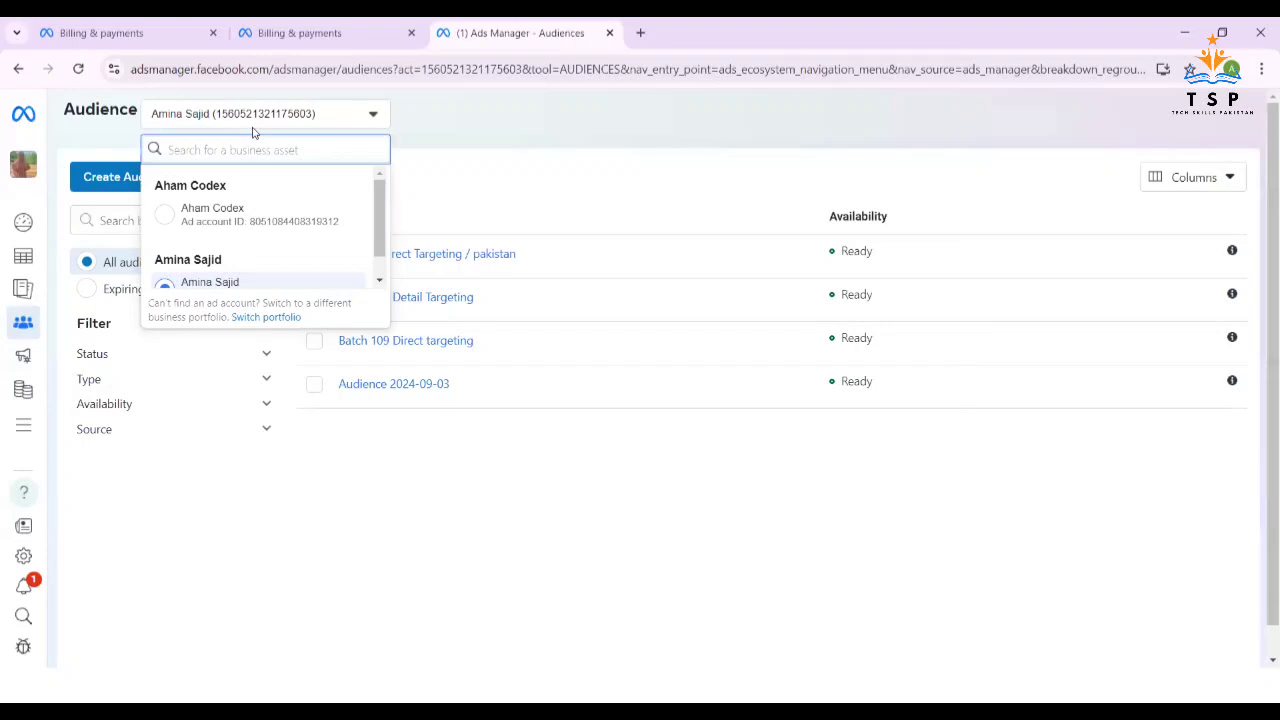
click(168, 220)
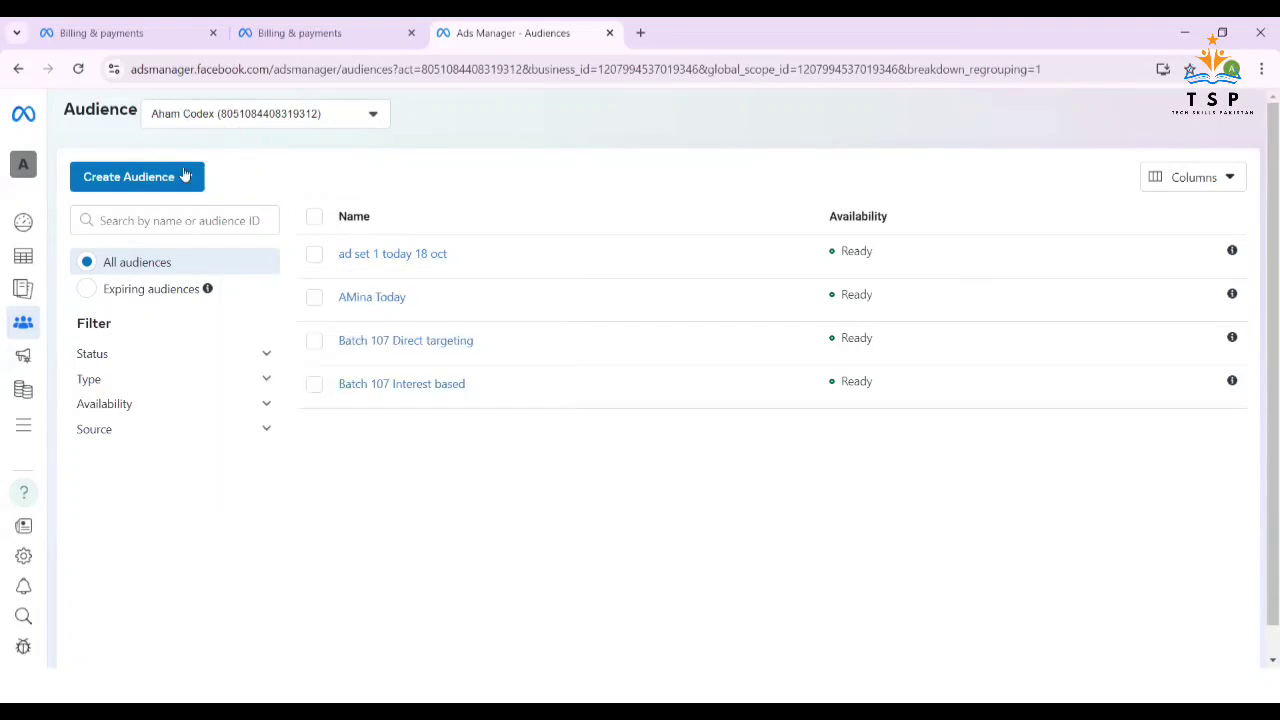
Step: Start a new saved audience and name it "batch 107 direct Targeting"
click(135, 176)
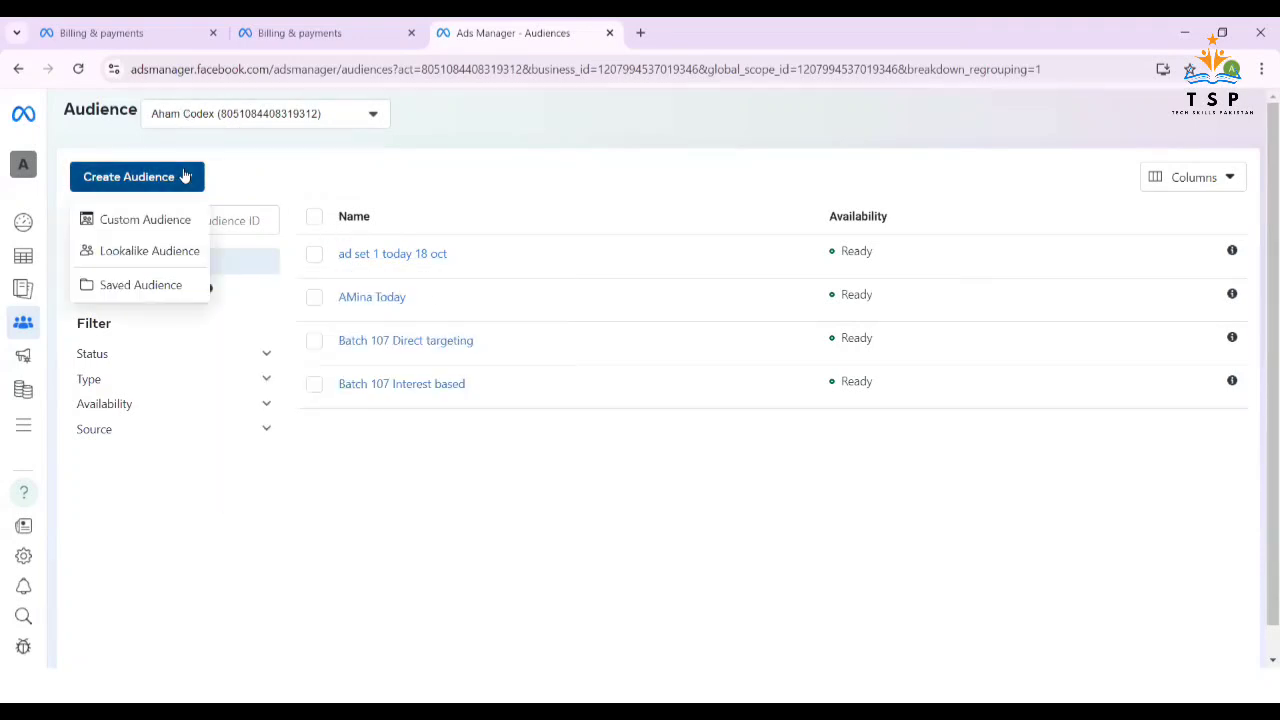
click(155, 287)
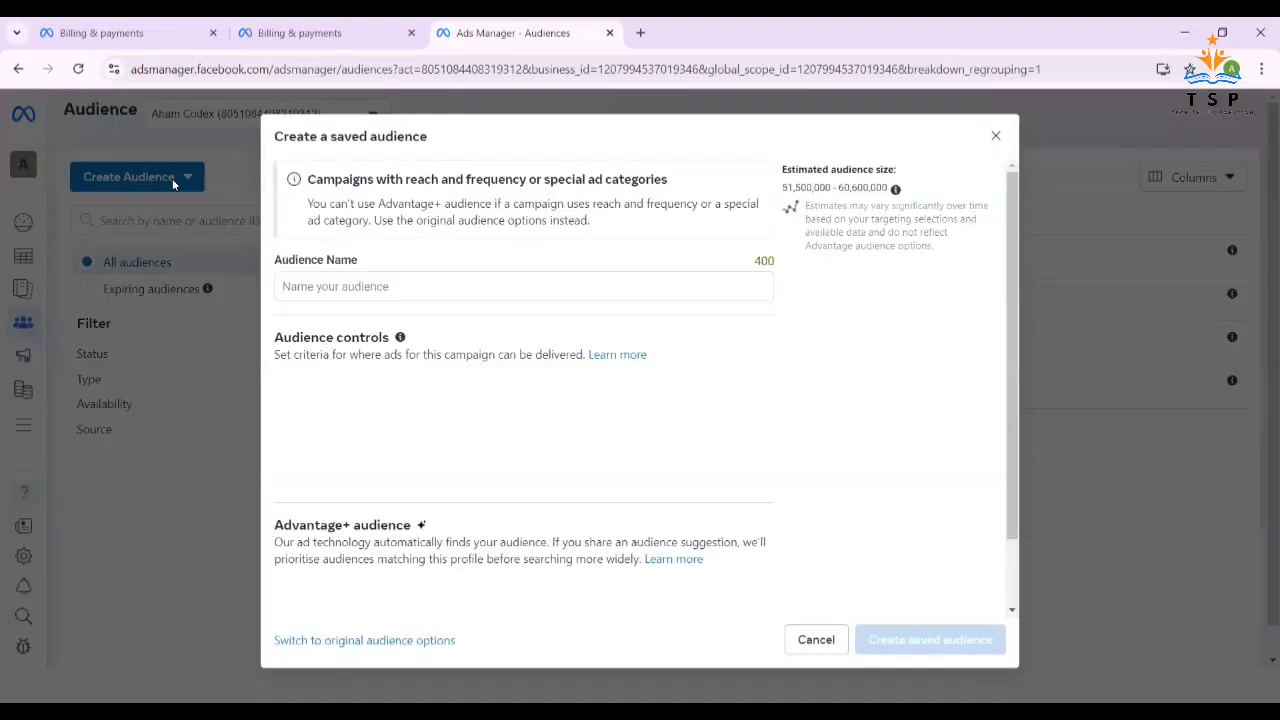
click(317, 286)
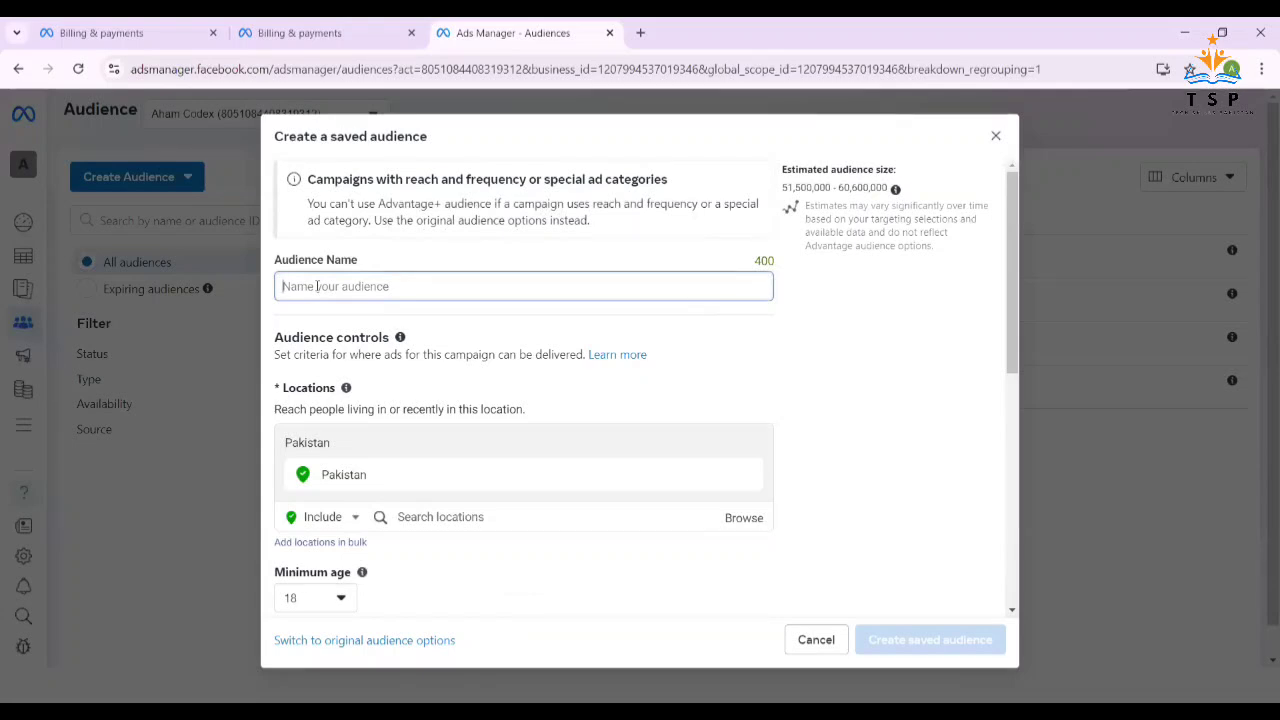
text(batch )
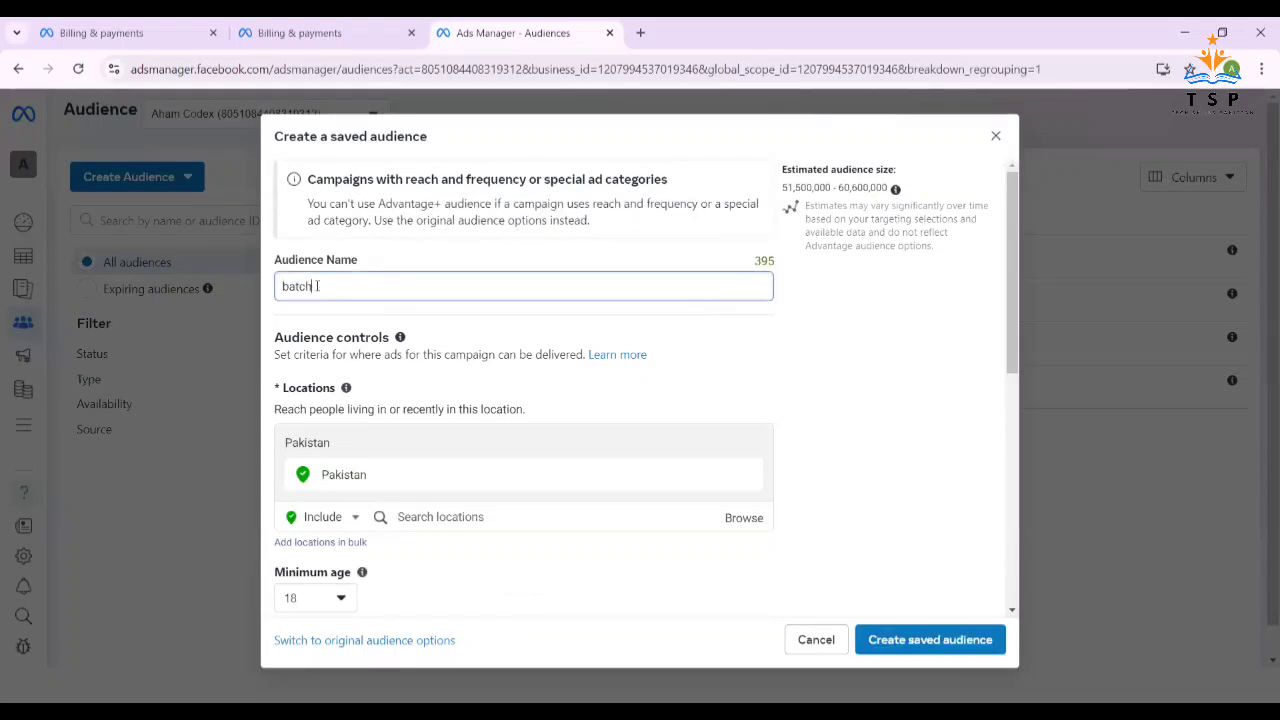
text(107 direct Targeting)
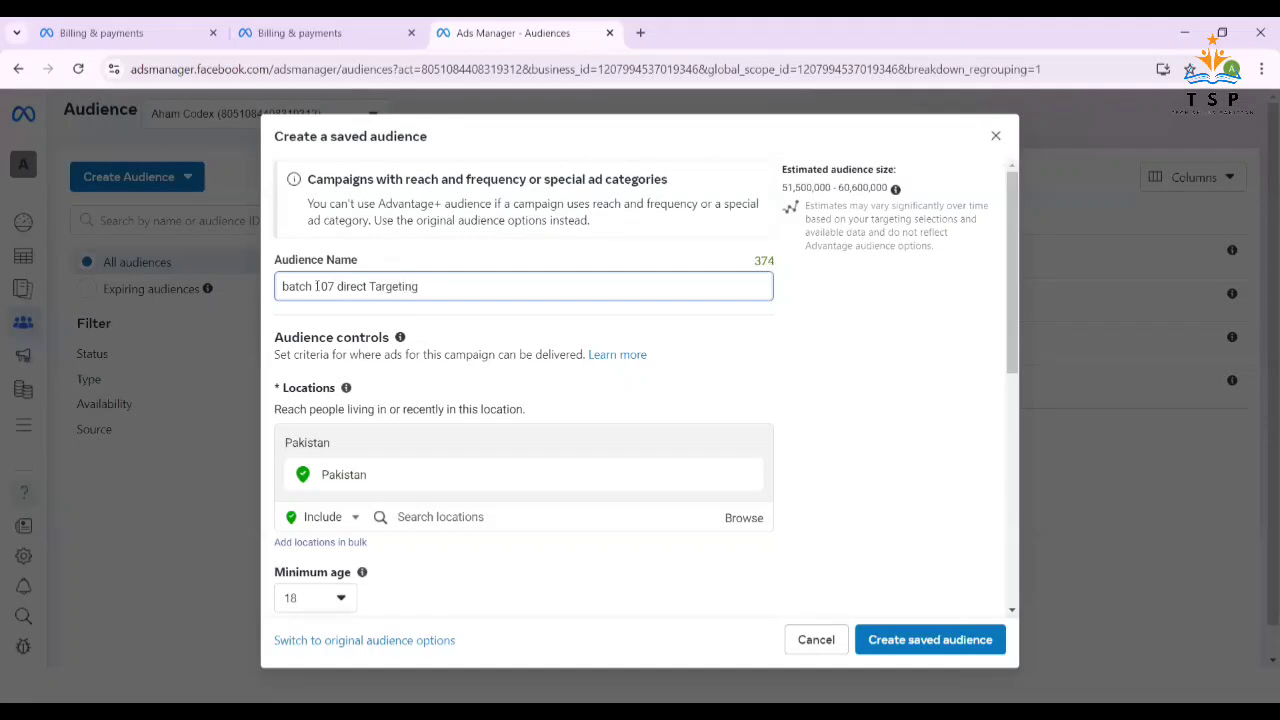
Step: Replace the Pakistan location with the city of Karachi, Sindh, and set its radius to 25 km
scroll(330, 400, down, 1)
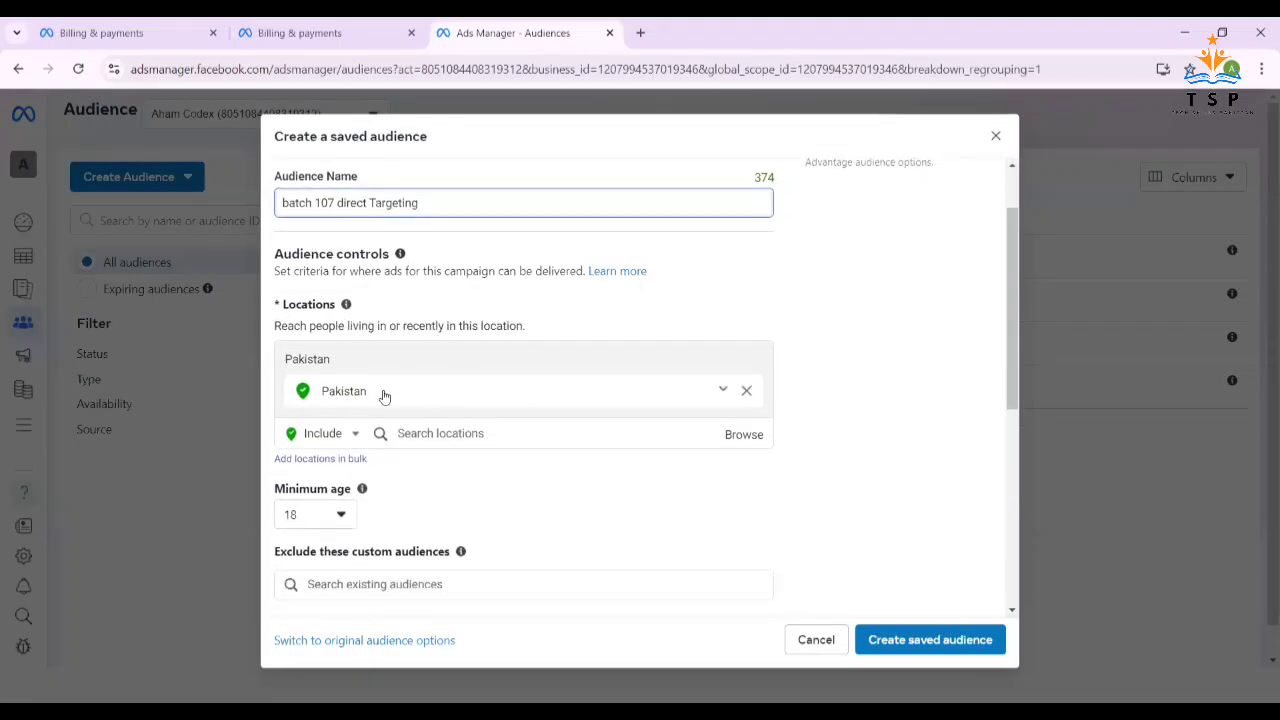
click(418, 433)
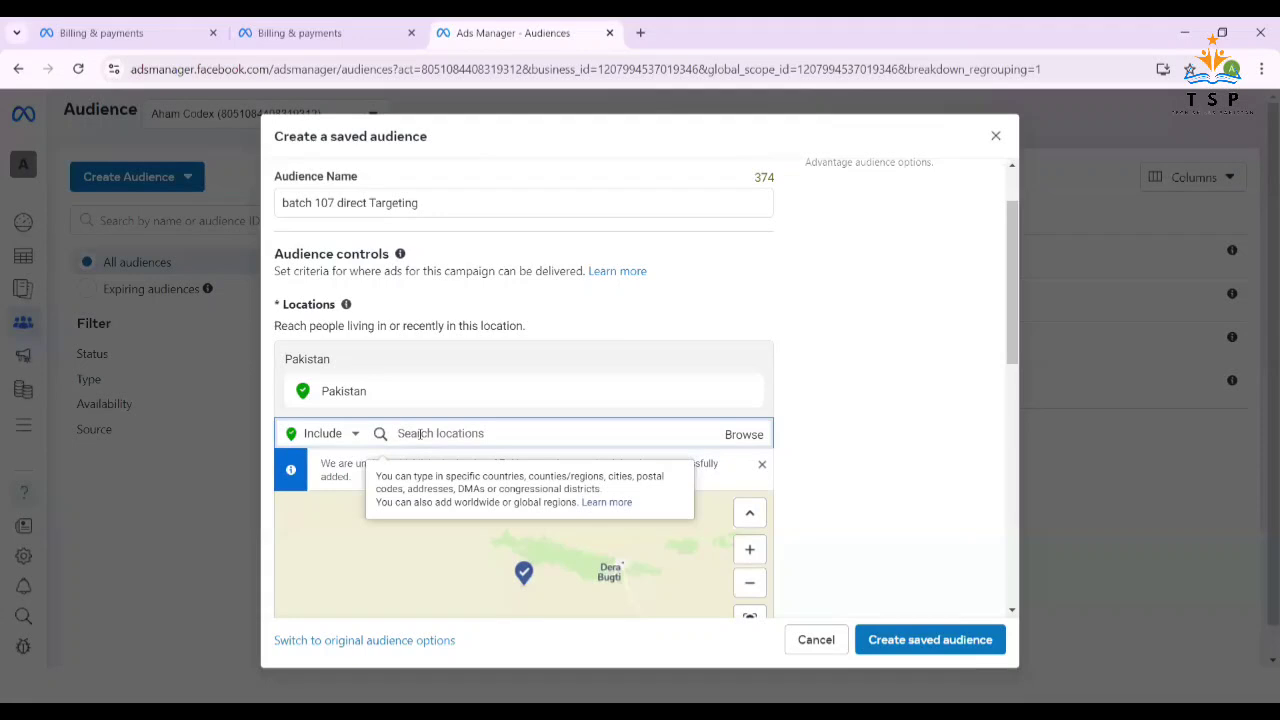
text(Karach)
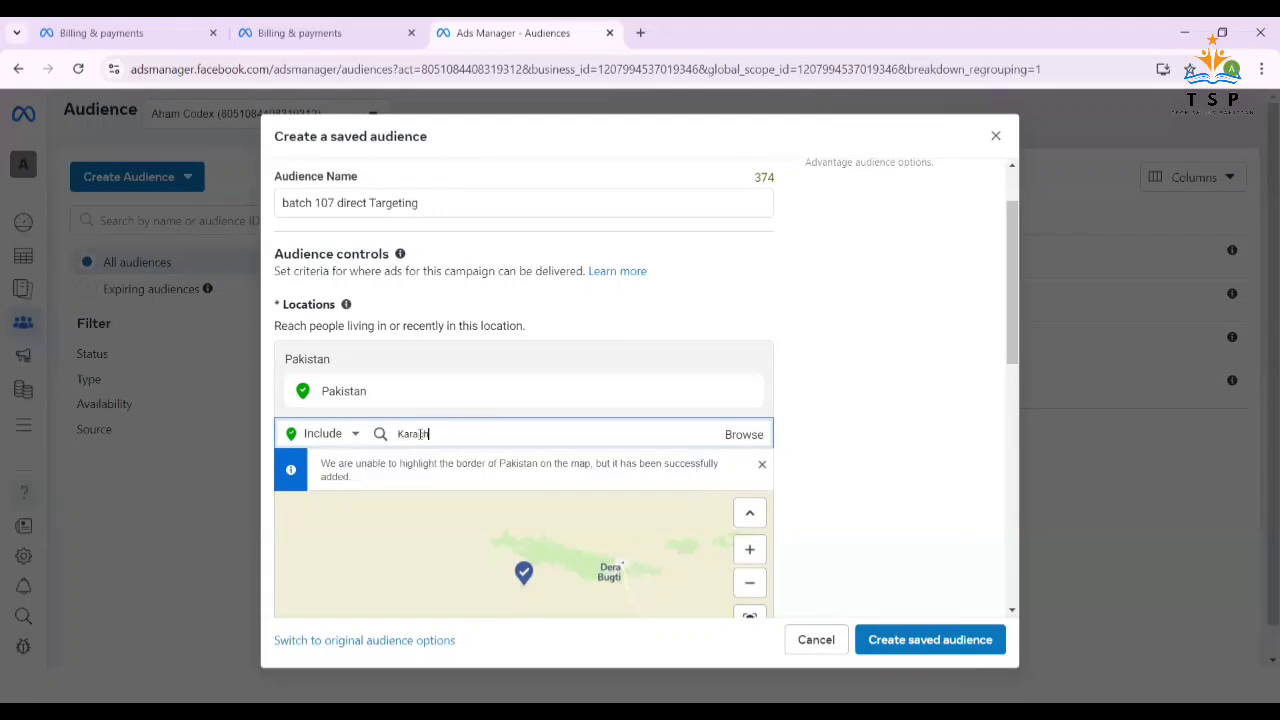
text(i pak)
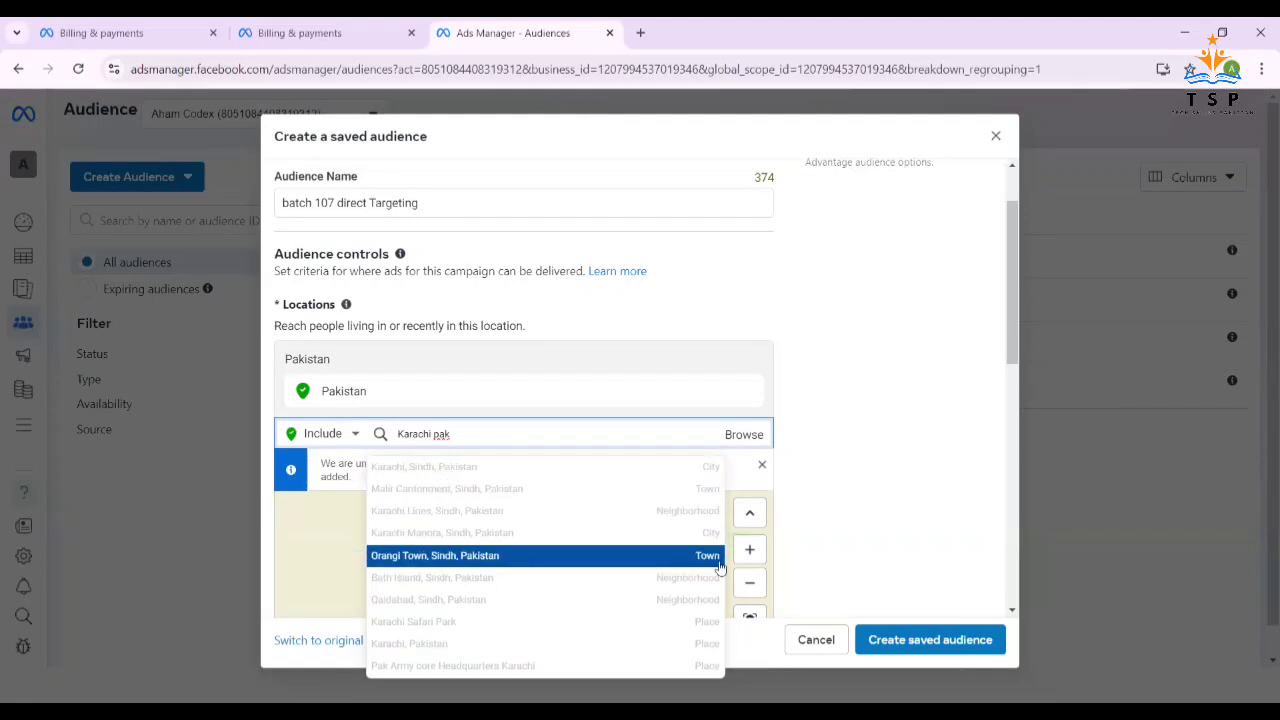
click(712, 470)
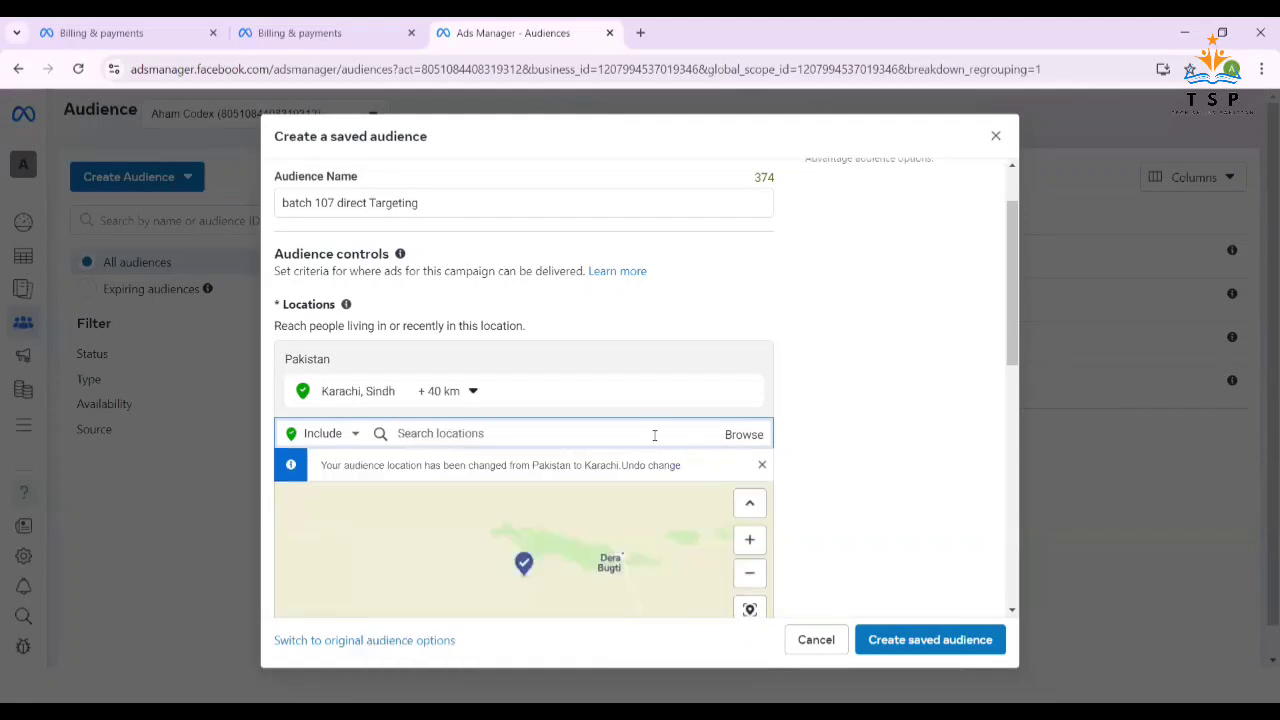
click(474, 393)
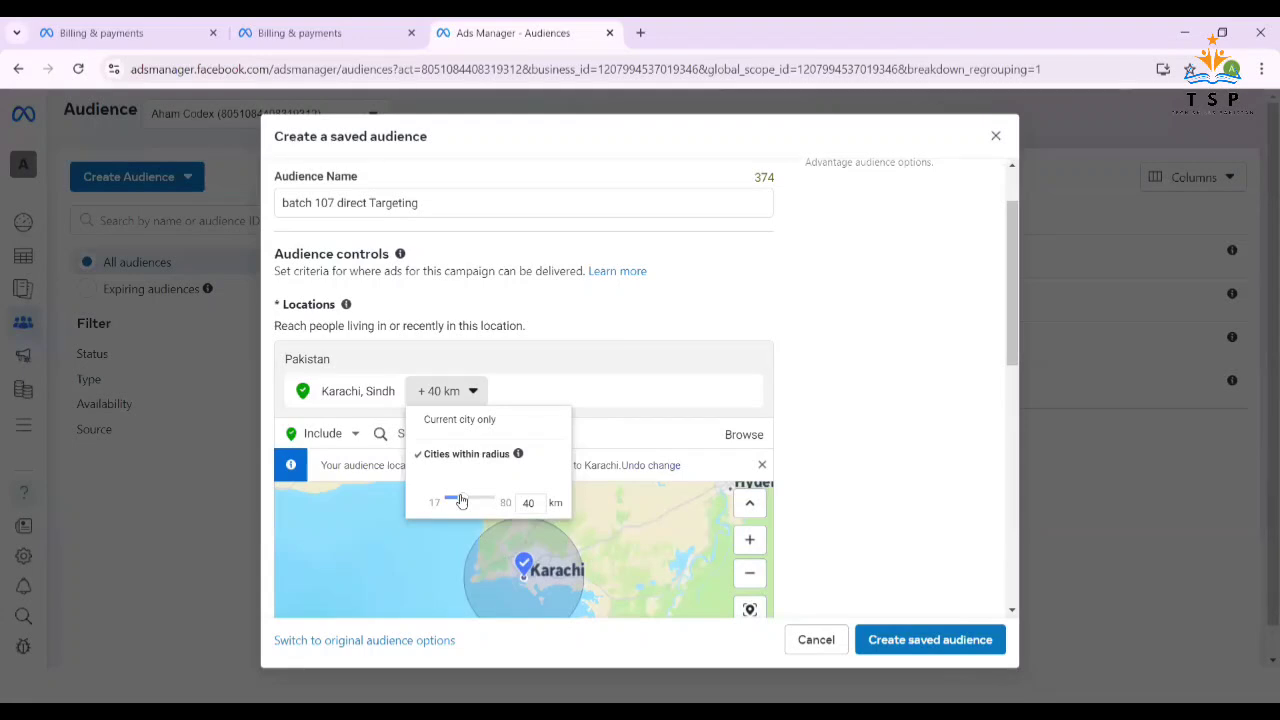
drag(461, 500, 454, 503)
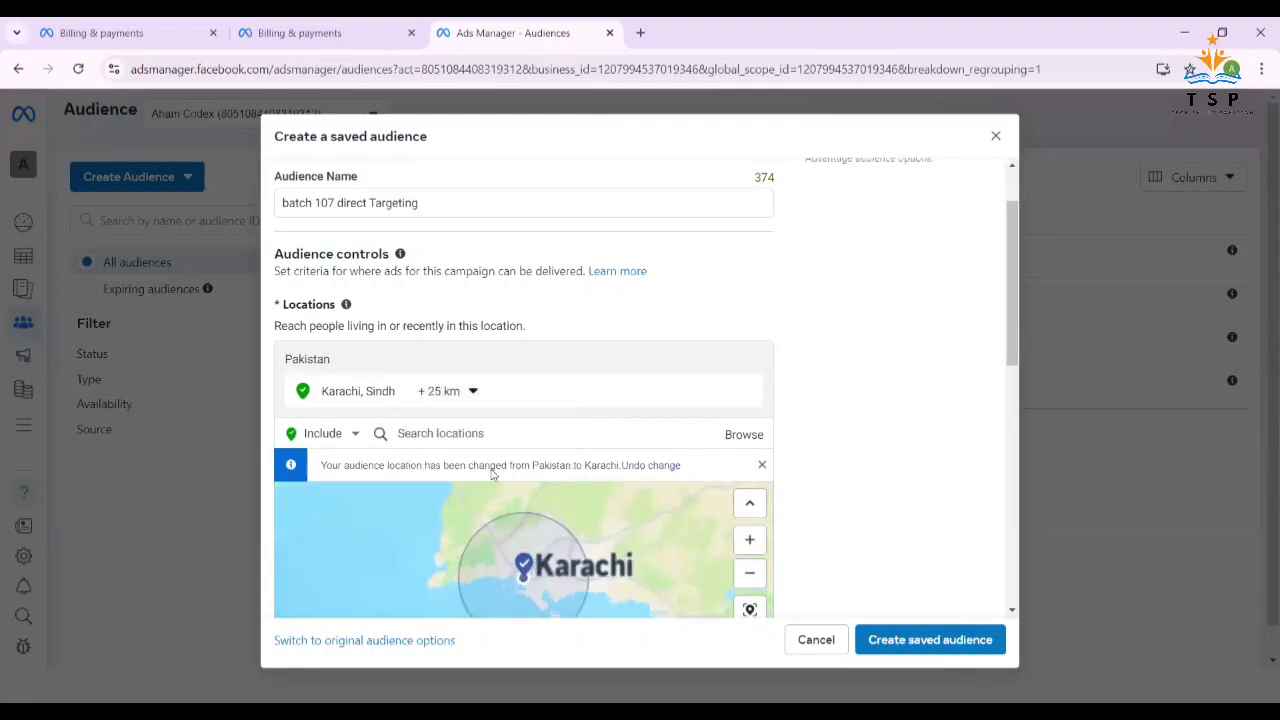
Step: Add Lahore, Punjab, Pakistan to the included locations and set its radius to 23 km
click(456, 433)
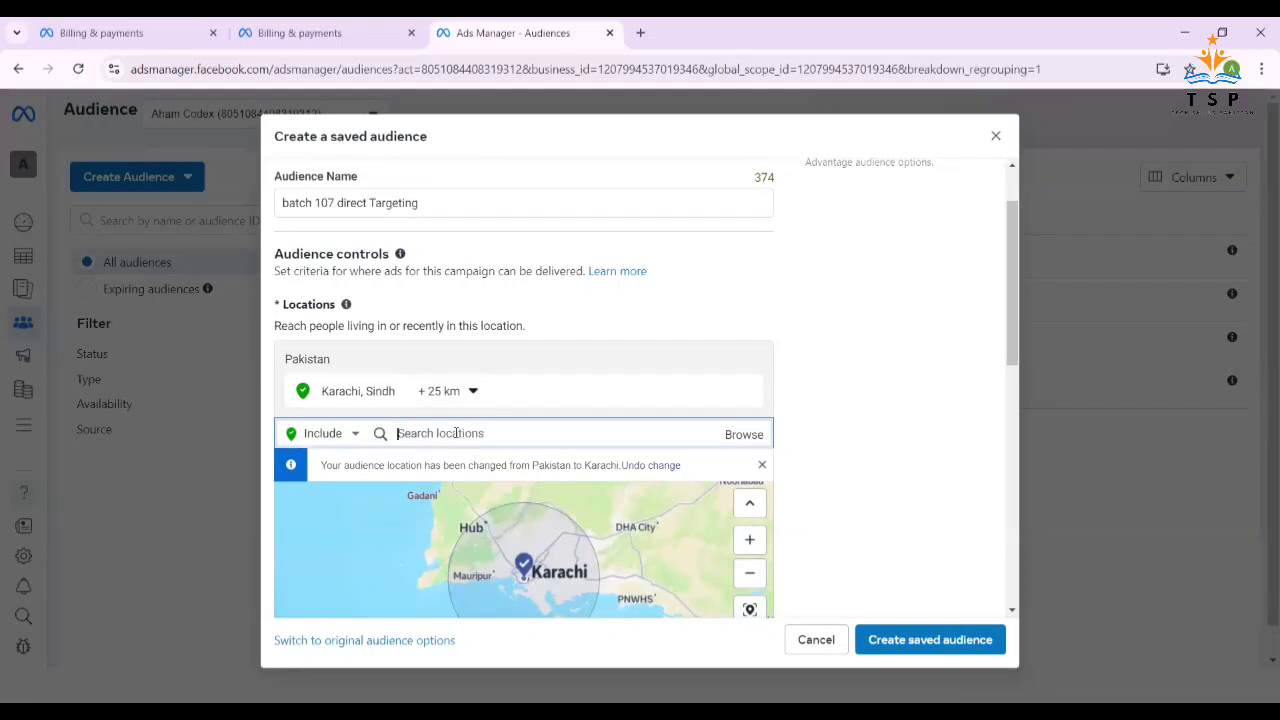
text(lahore)
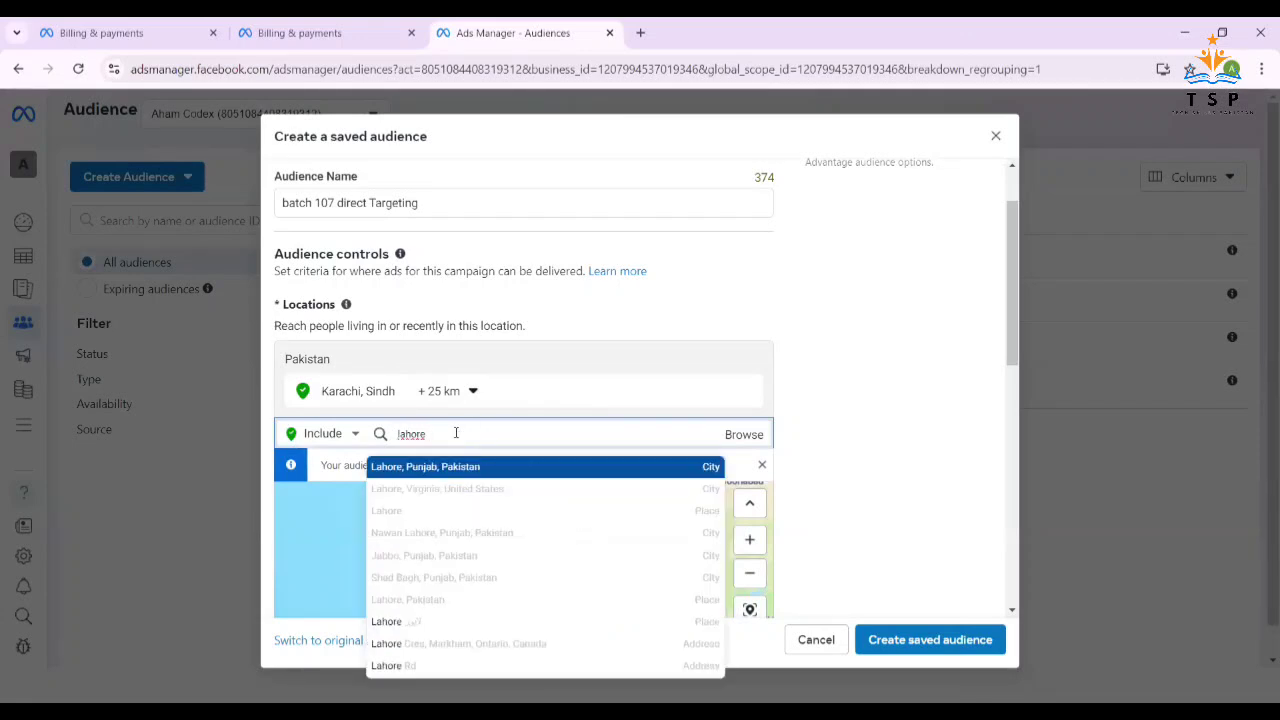
click(470, 466)
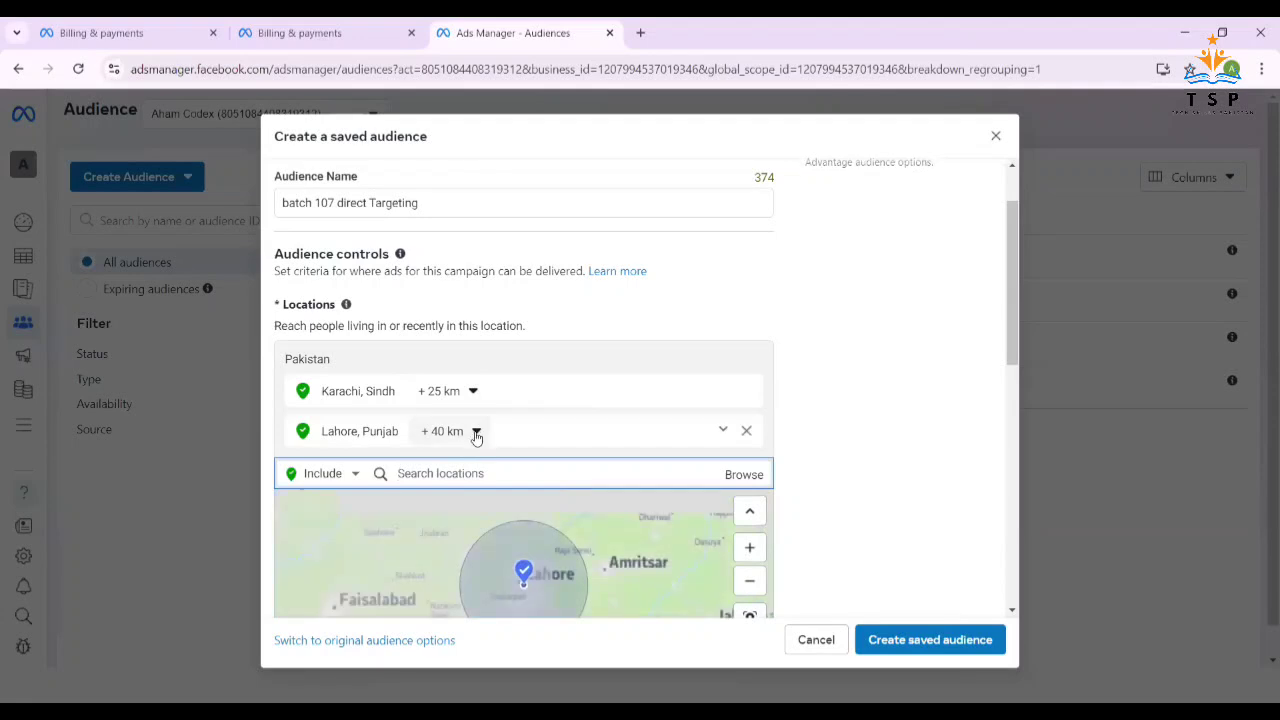
click(476, 436)
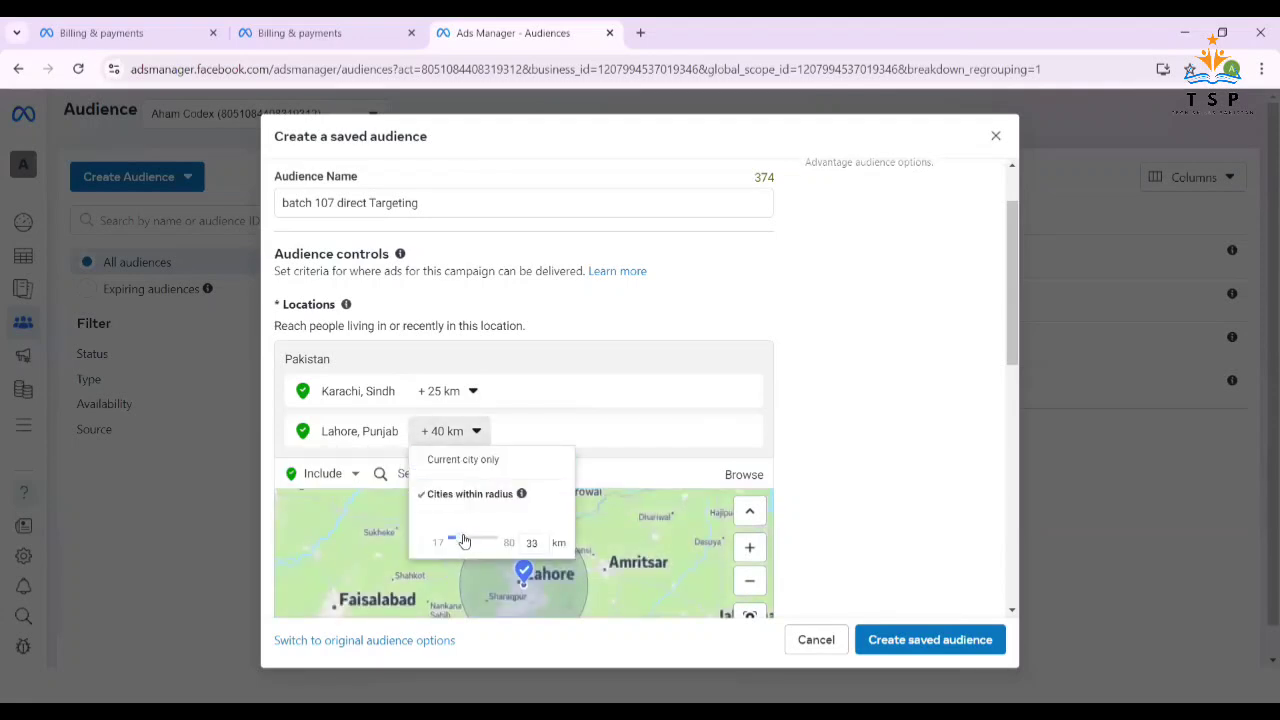
drag(463, 541, 460, 540)
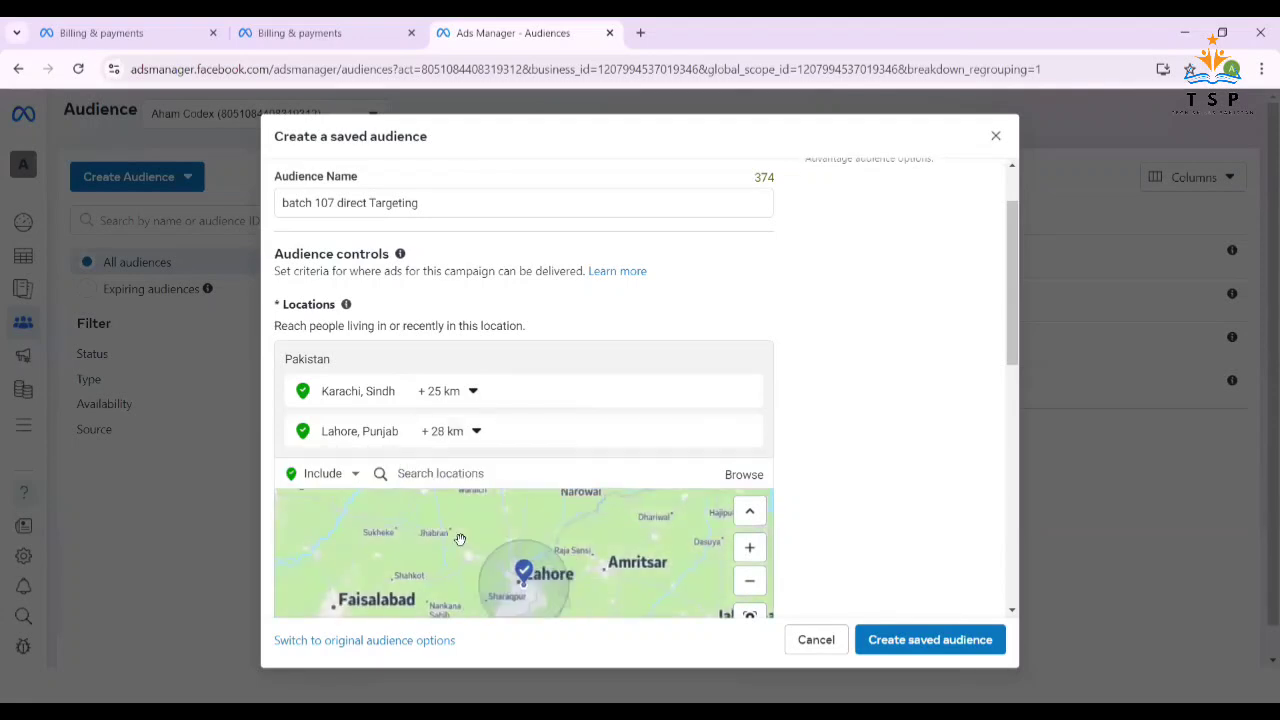
click(479, 434)
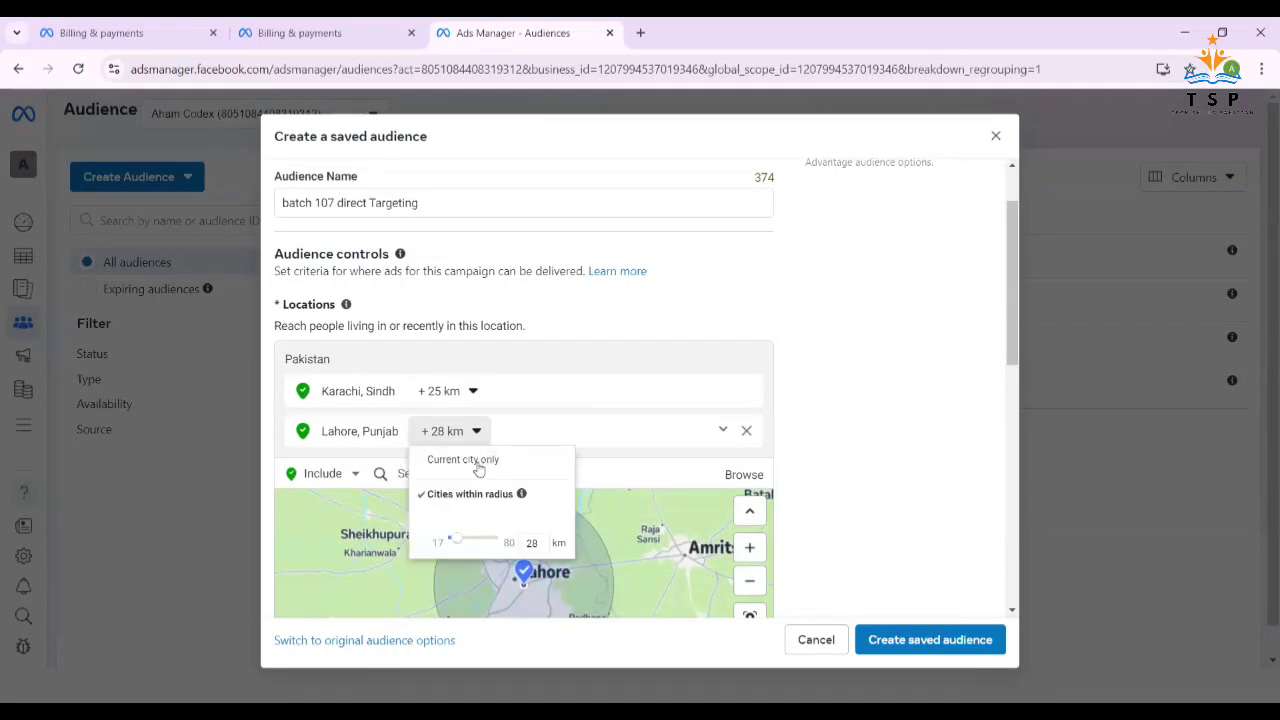
drag(460, 541, 460, 537)
click(462, 473)
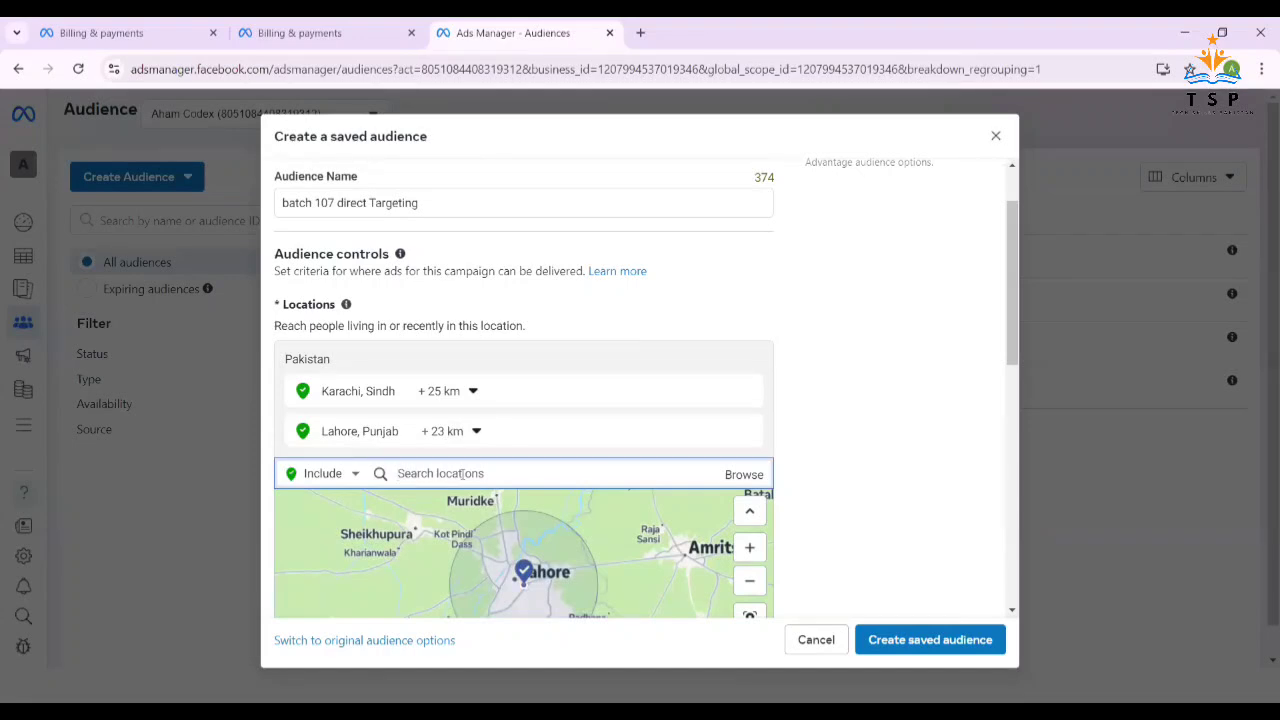
text(Sakhar)
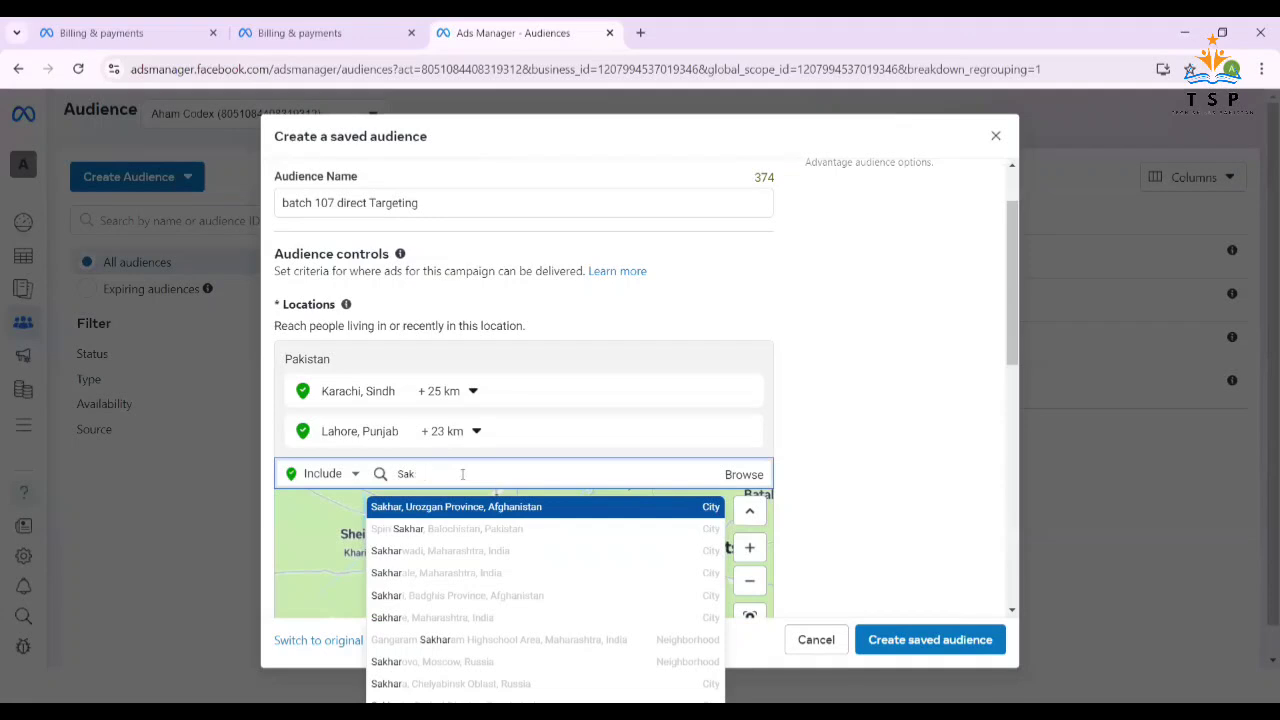
key(BackSpace)
key(BackSpace)
key(BackSpace)
text(sukhar)
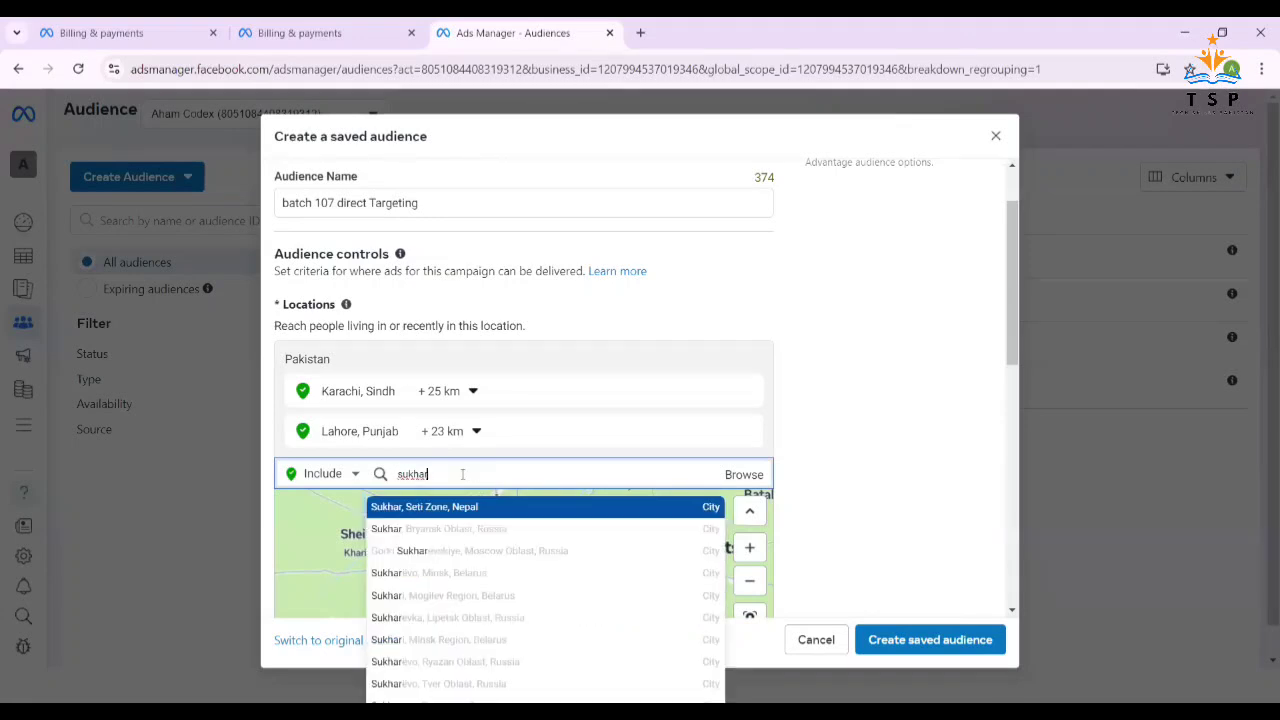
key(BackSpace)
key(BackSpace)
key(BackSpace)
key(BackSpace)
key(BackSpace)
key(BackSpace)
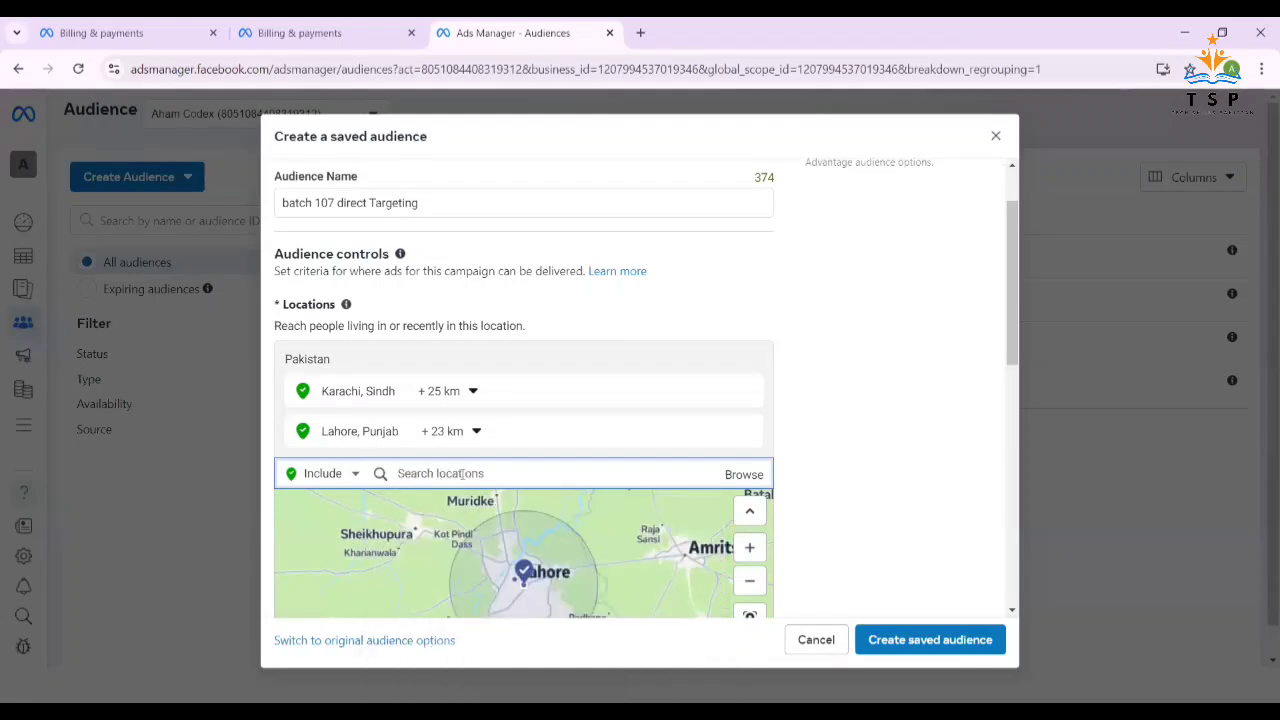
Step: Add the cities of Multan and Rawalpindi in Punjab, Pakistan, to the included locations
text(Multan)
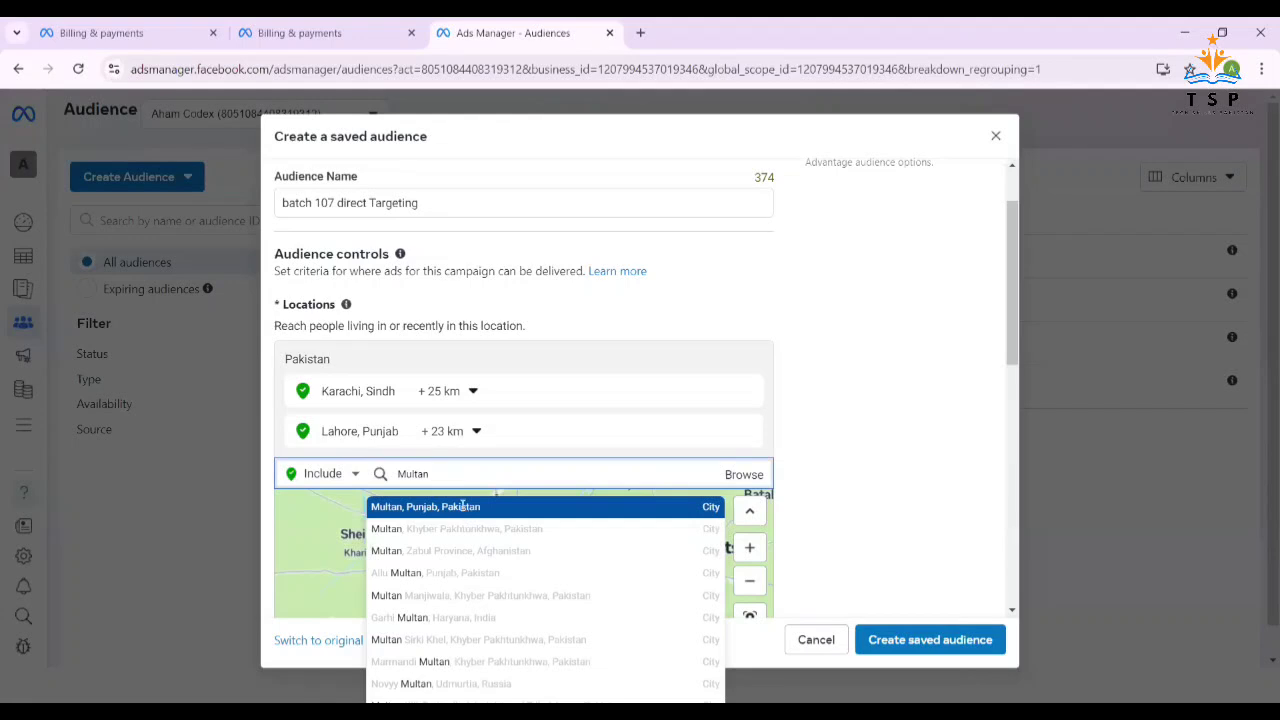
click(465, 505)
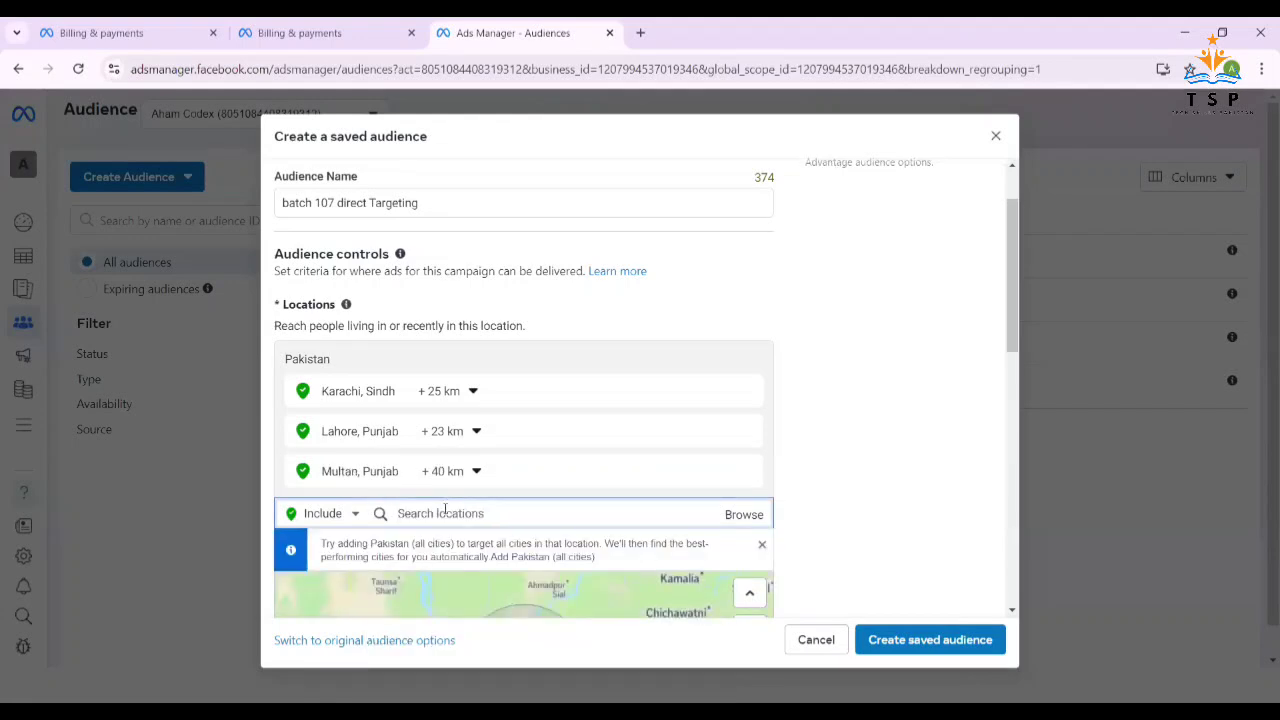
text(Rawalpind)
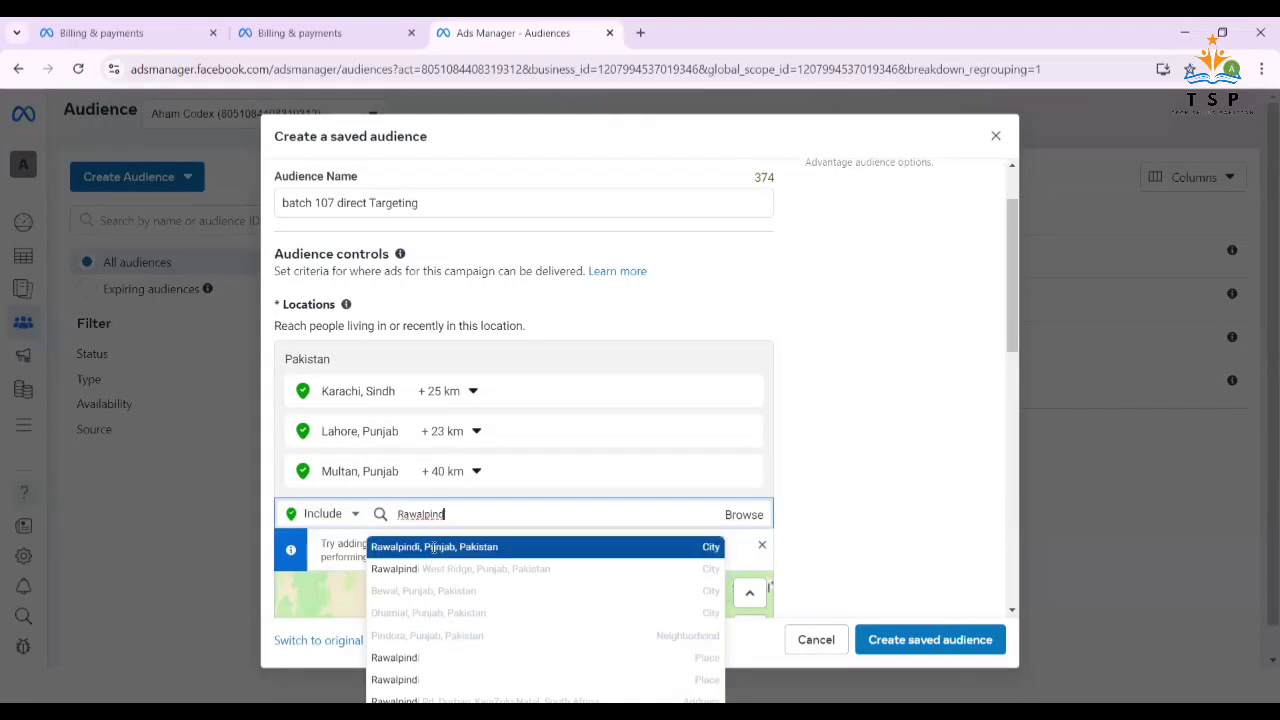
click(434, 550)
Step: Add the cities of Islamabad and Sialkot in Punjab, Pakistan, to the included locations
text(is)
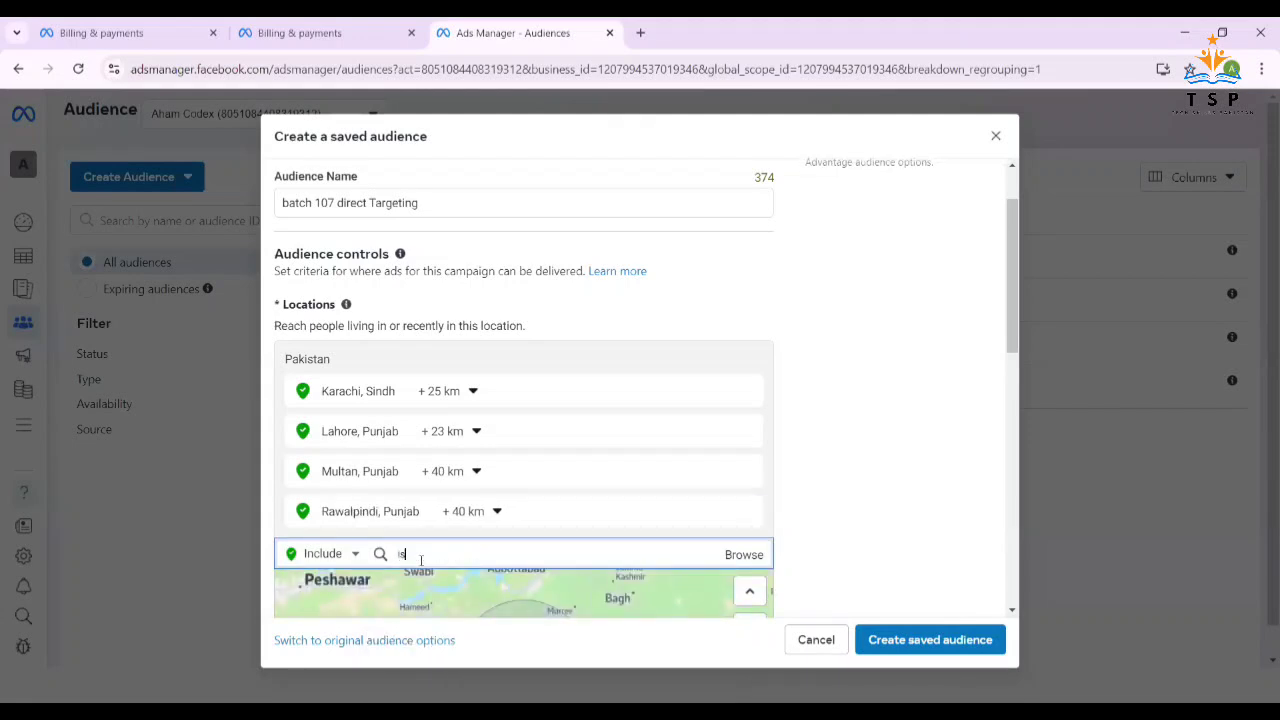
text(lamabad)
click(447, 588)
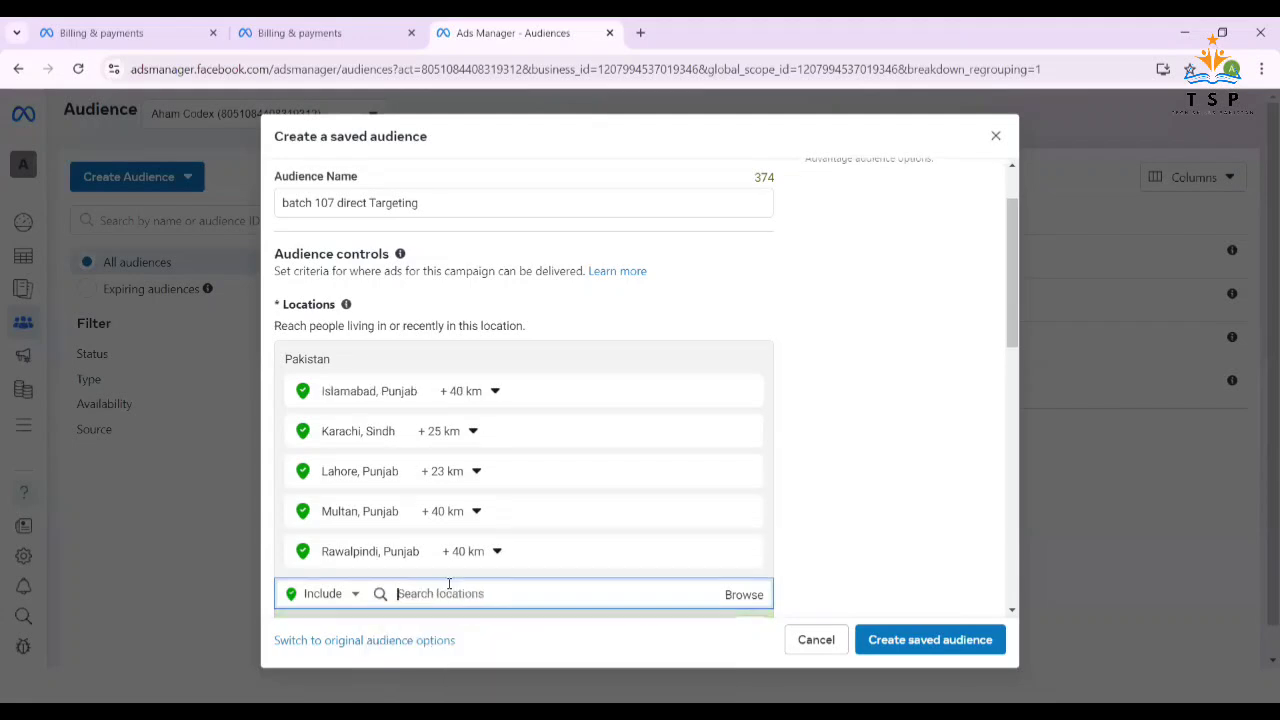
scroll(430, 515, down, 1)
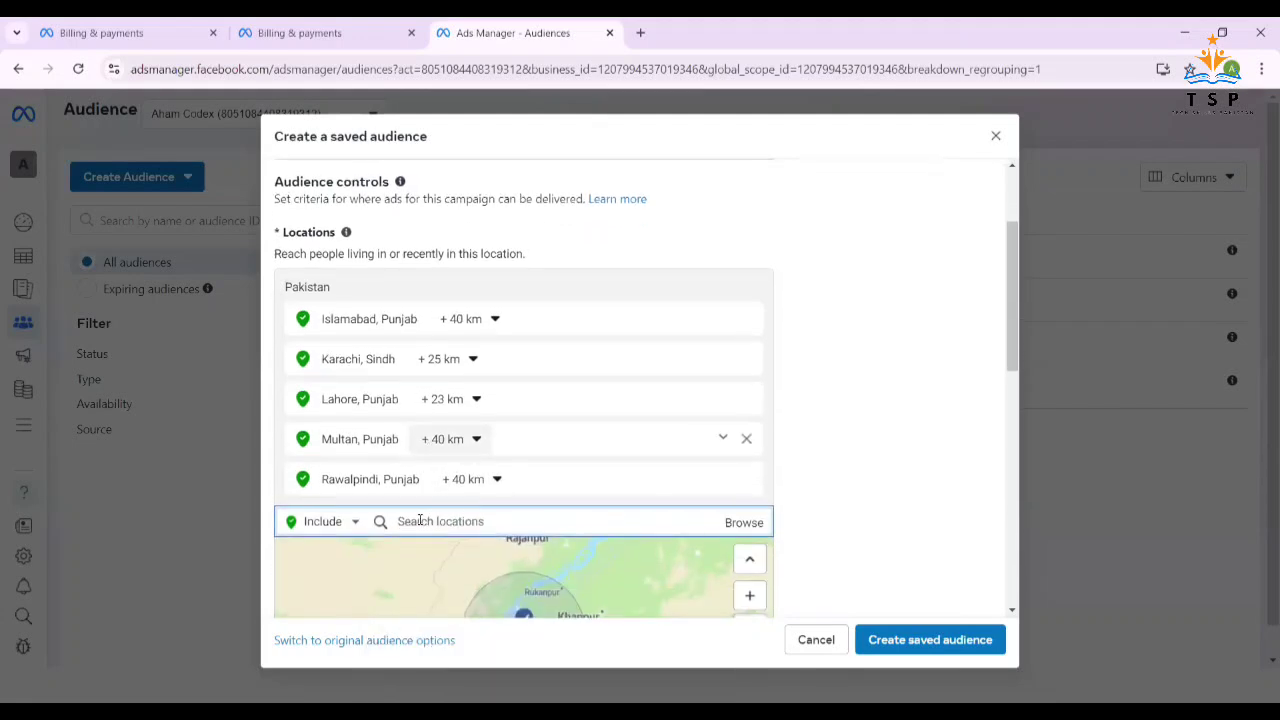
text(sialkot)
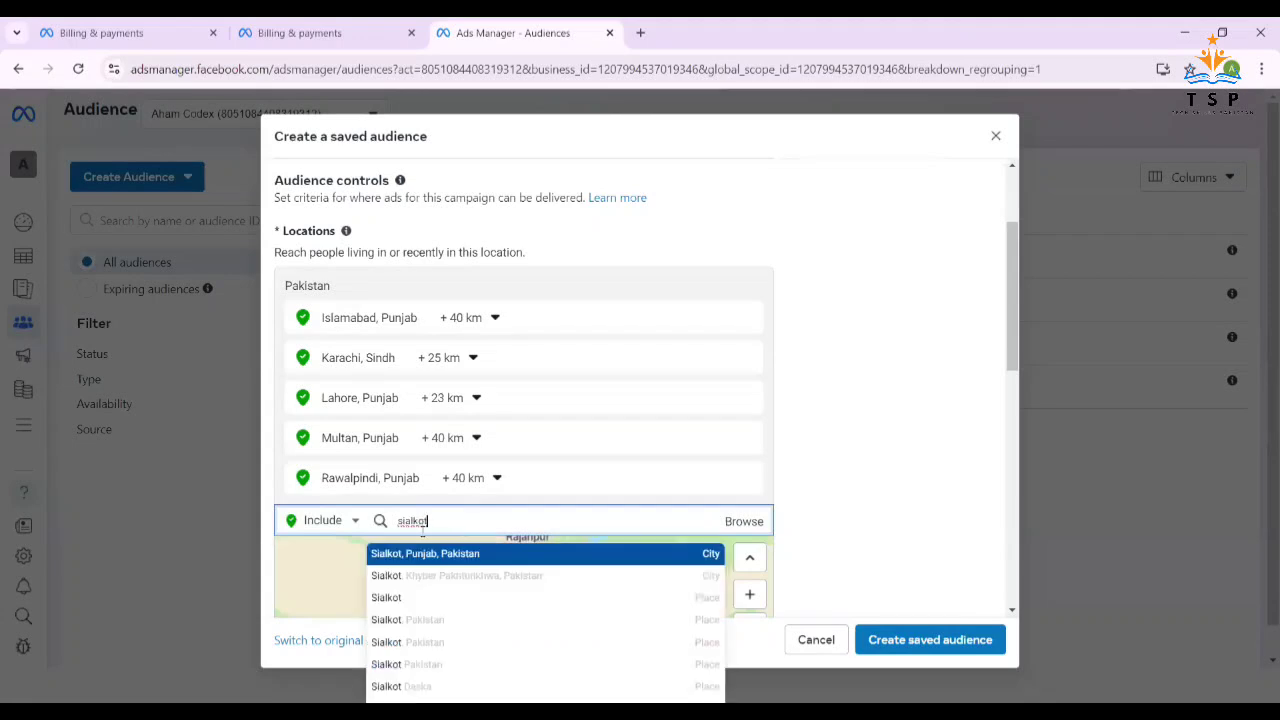
click(432, 552)
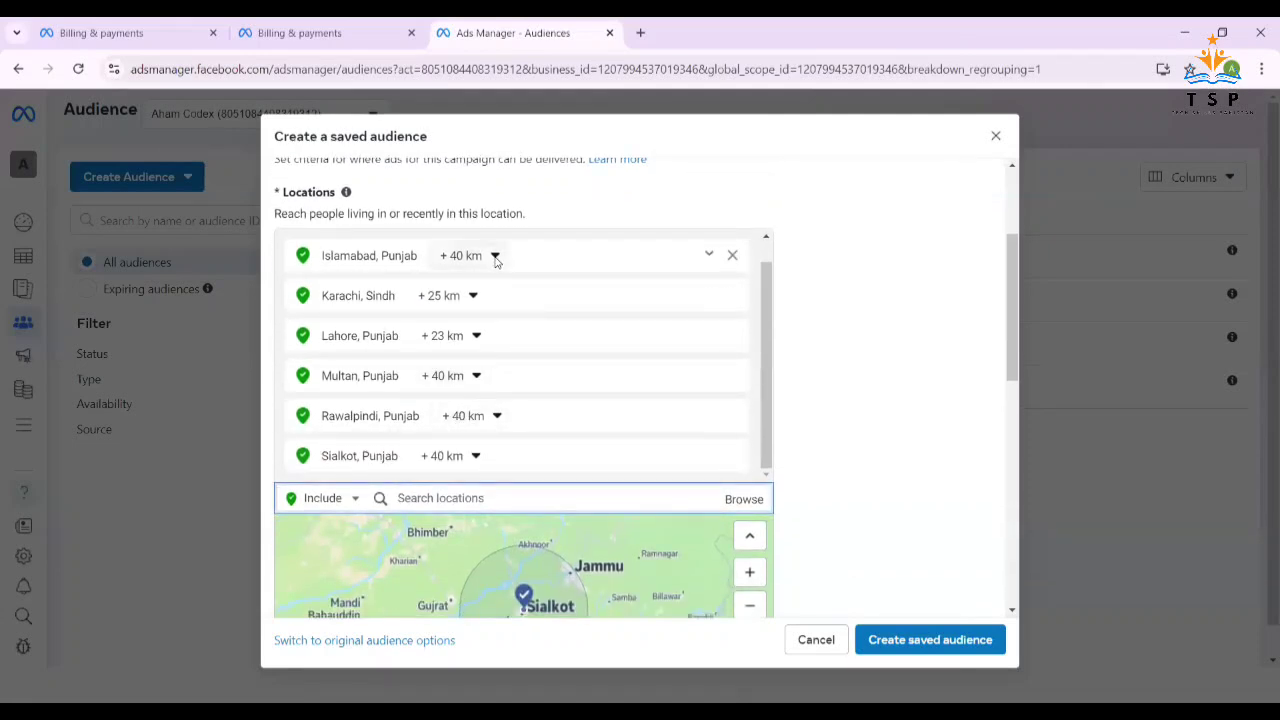
Step: Set the radius around Islamabad to 24 km and the radius around Multan to 17 km
click(466, 256)
drag(485, 367, 474, 366)
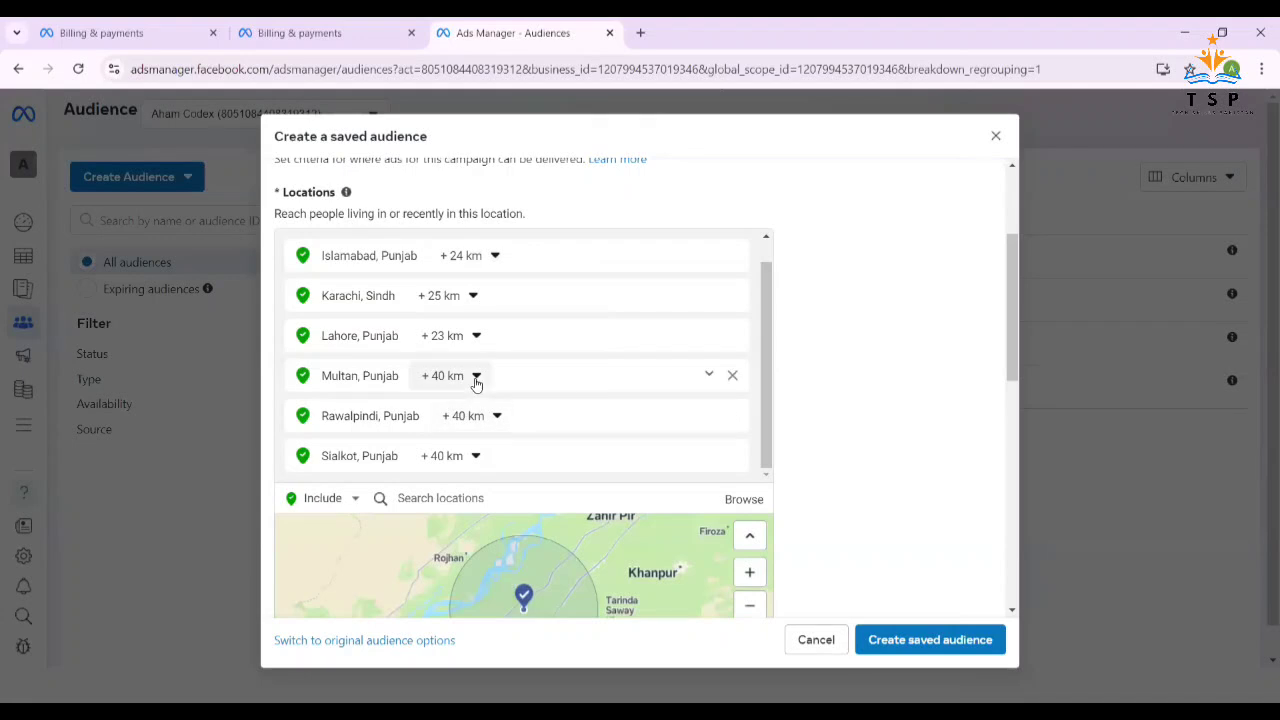
click(476, 375)
drag(464, 486, 443, 486)
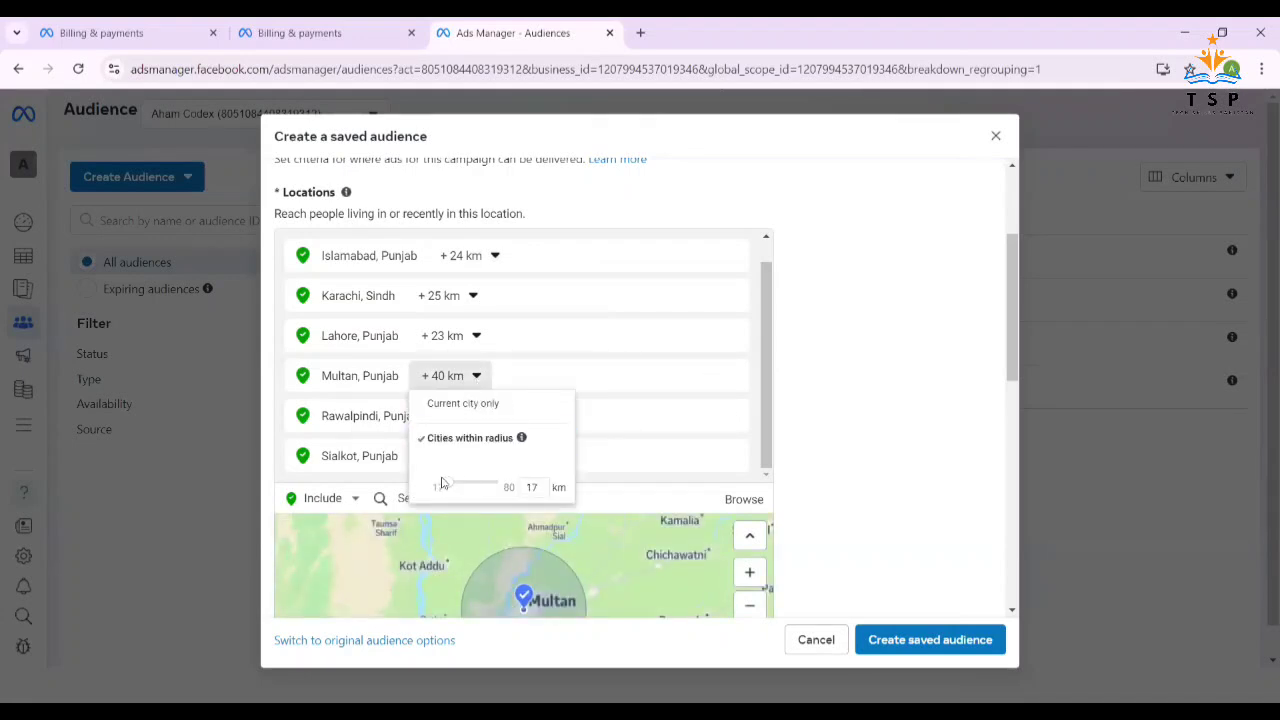
Step: Set the radius around Rawalpindi to 24 km and the radius around Sialkot to 17 km
click(497, 416)
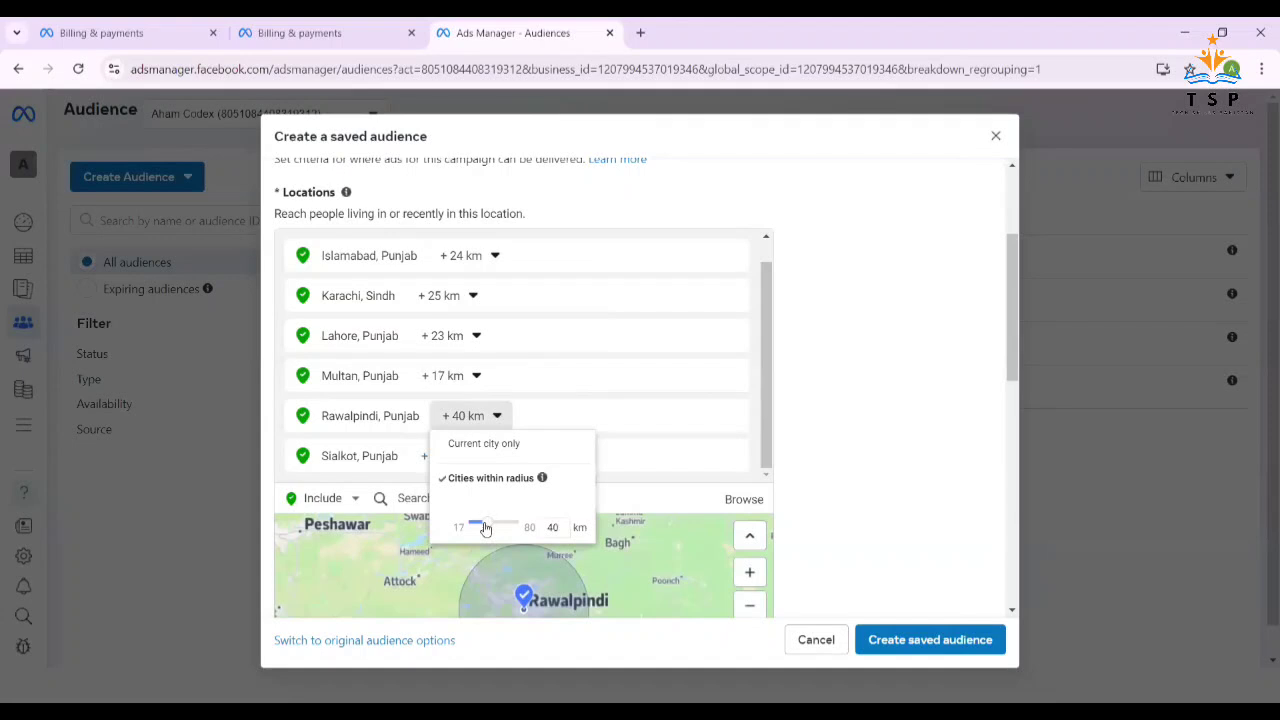
drag(485, 528, 478, 529)
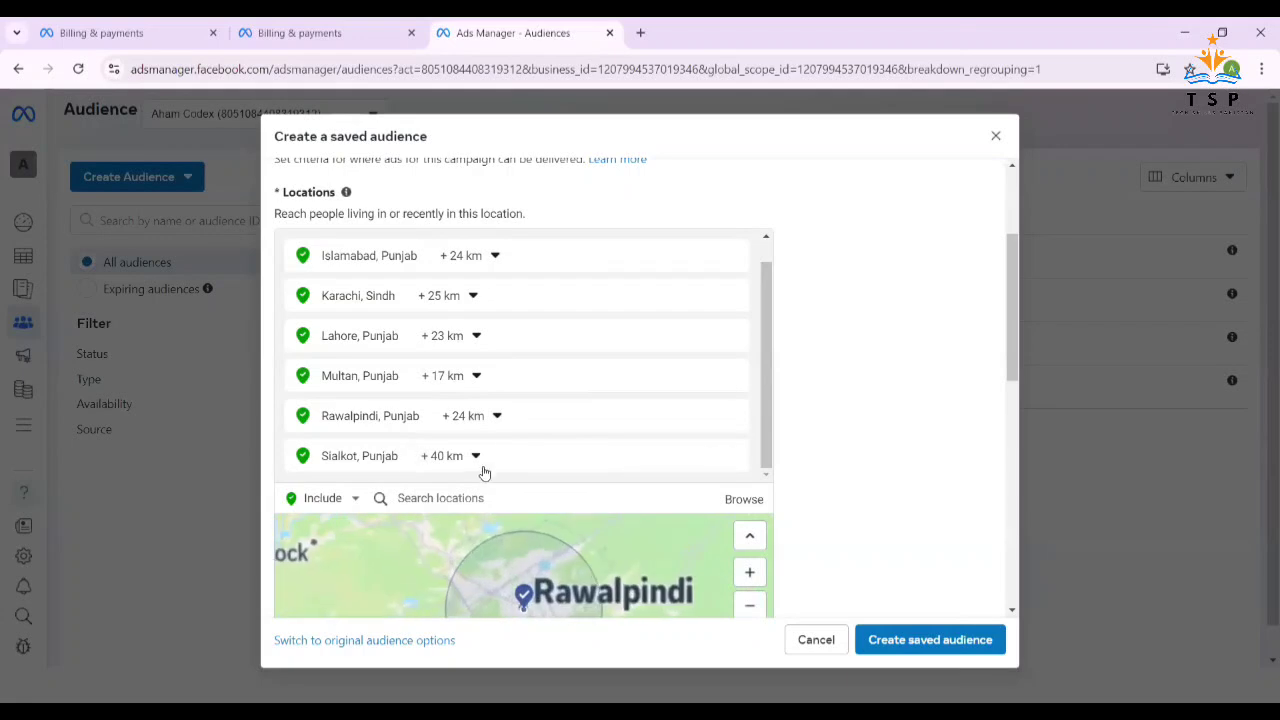
click(474, 458)
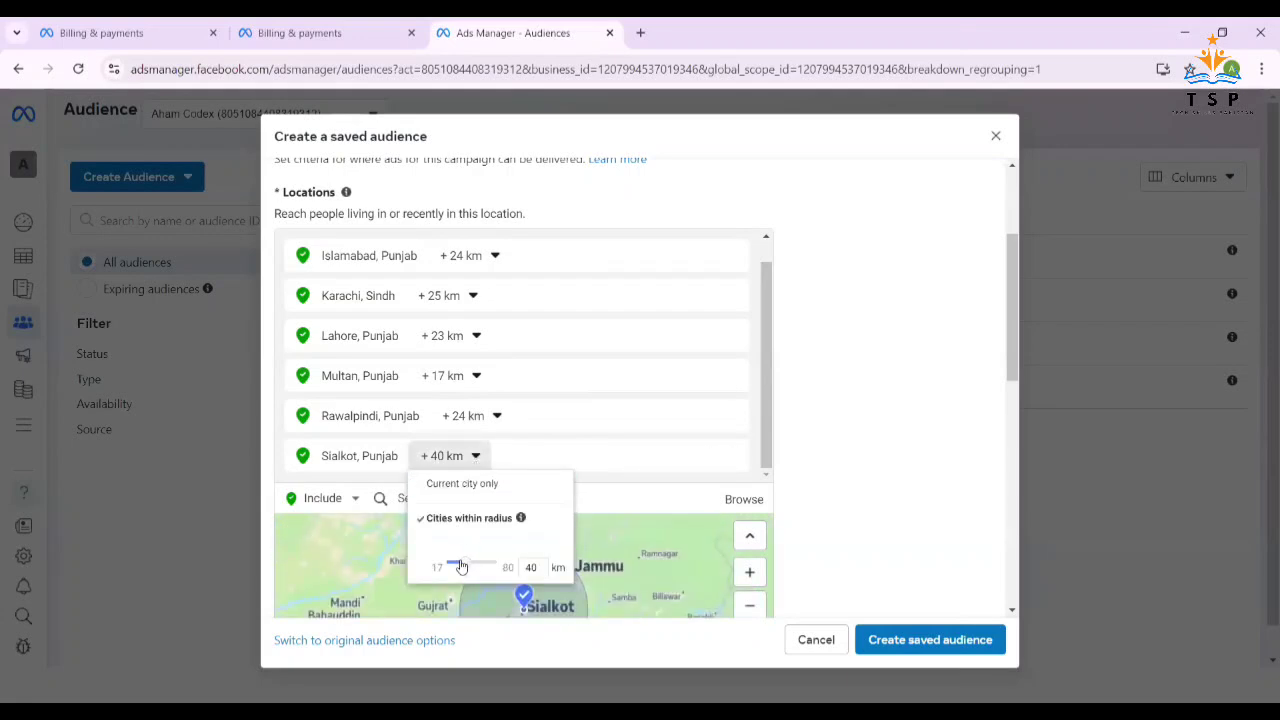
drag(464, 565, 452, 567)
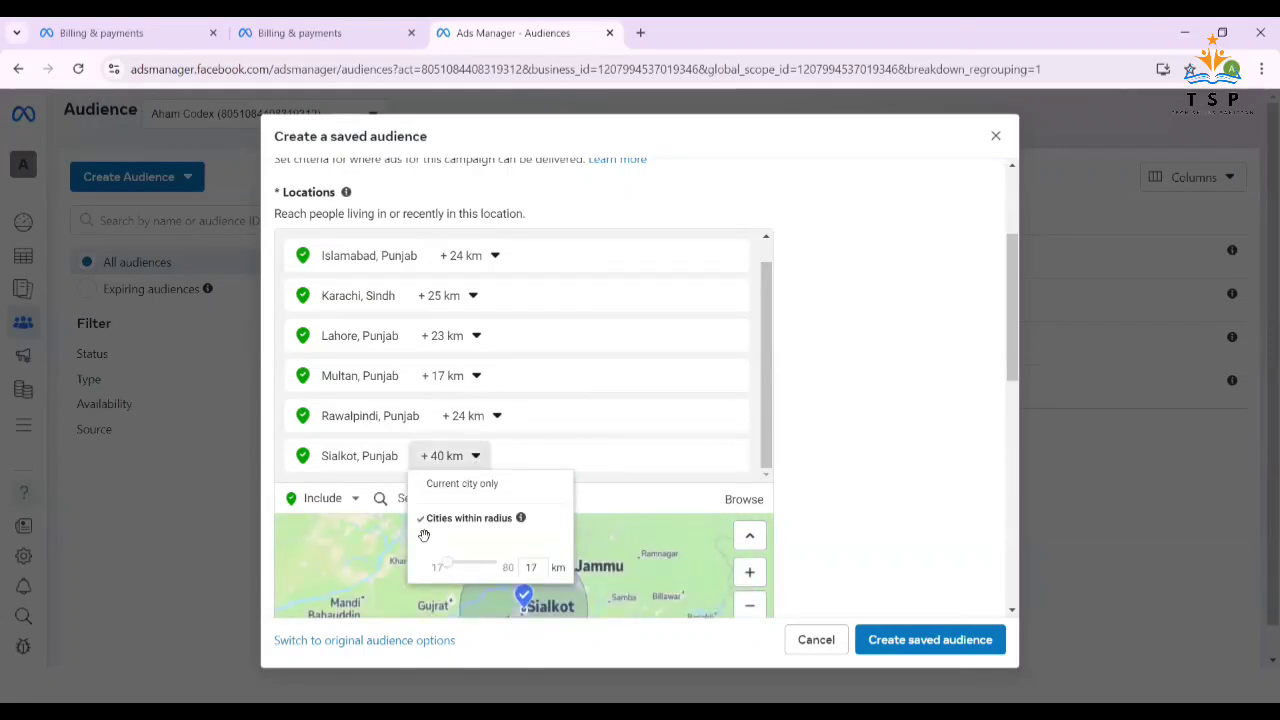
click(514, 423)
Step: Add the city of Faisalabad, Punjab, Pakistan, to the included locations
scroll(543, 355, down, 2)
scroll(543, 352, up, 2)
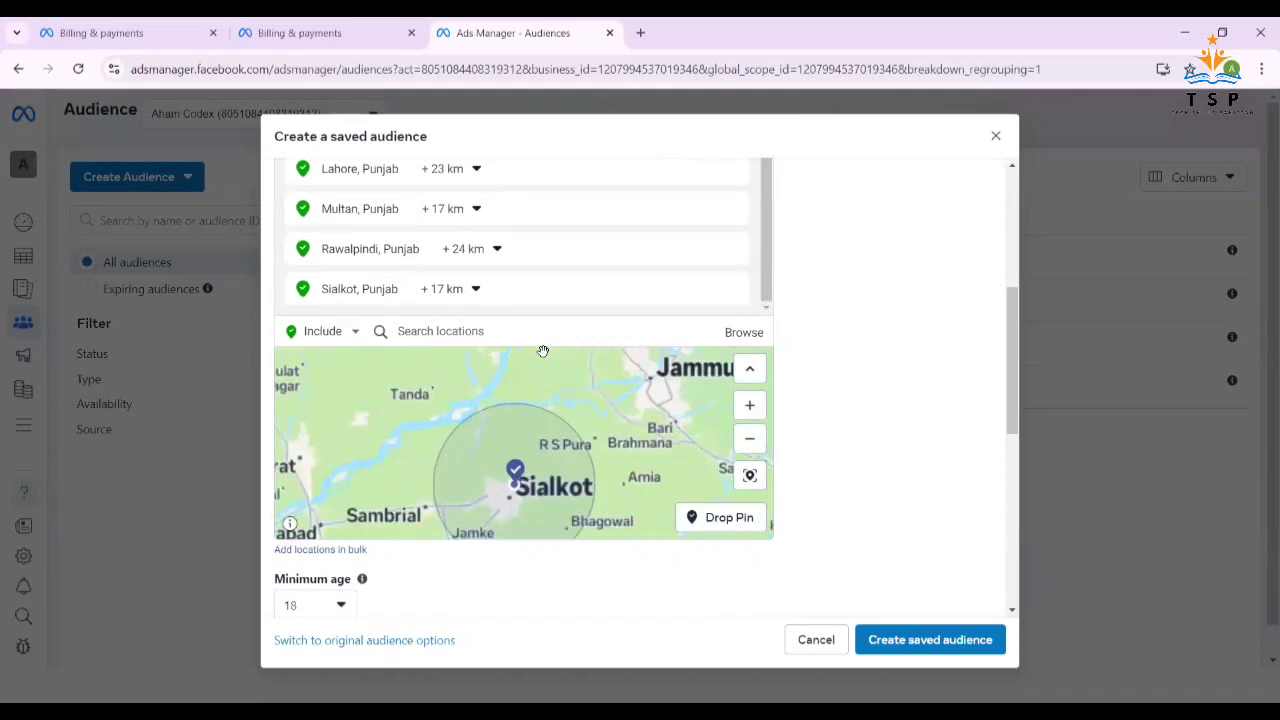
scroll(515, 305, up, 1)
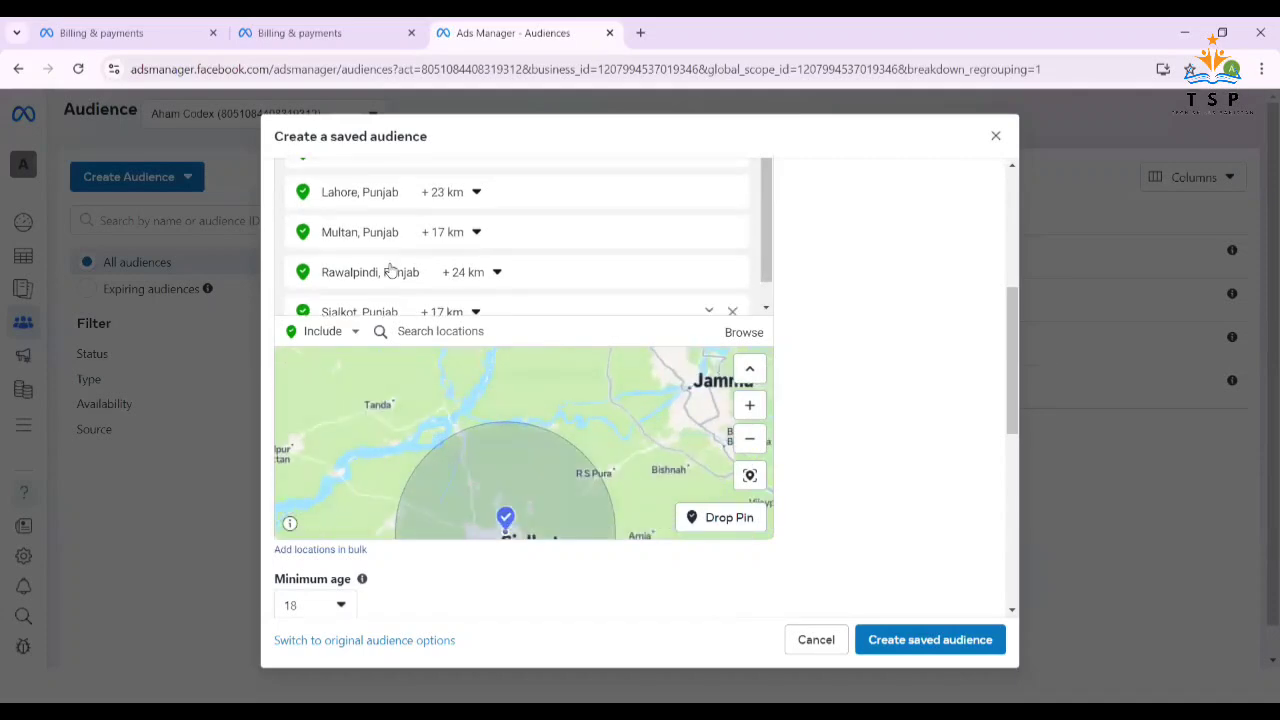
scroll(534, 250, up, 2)
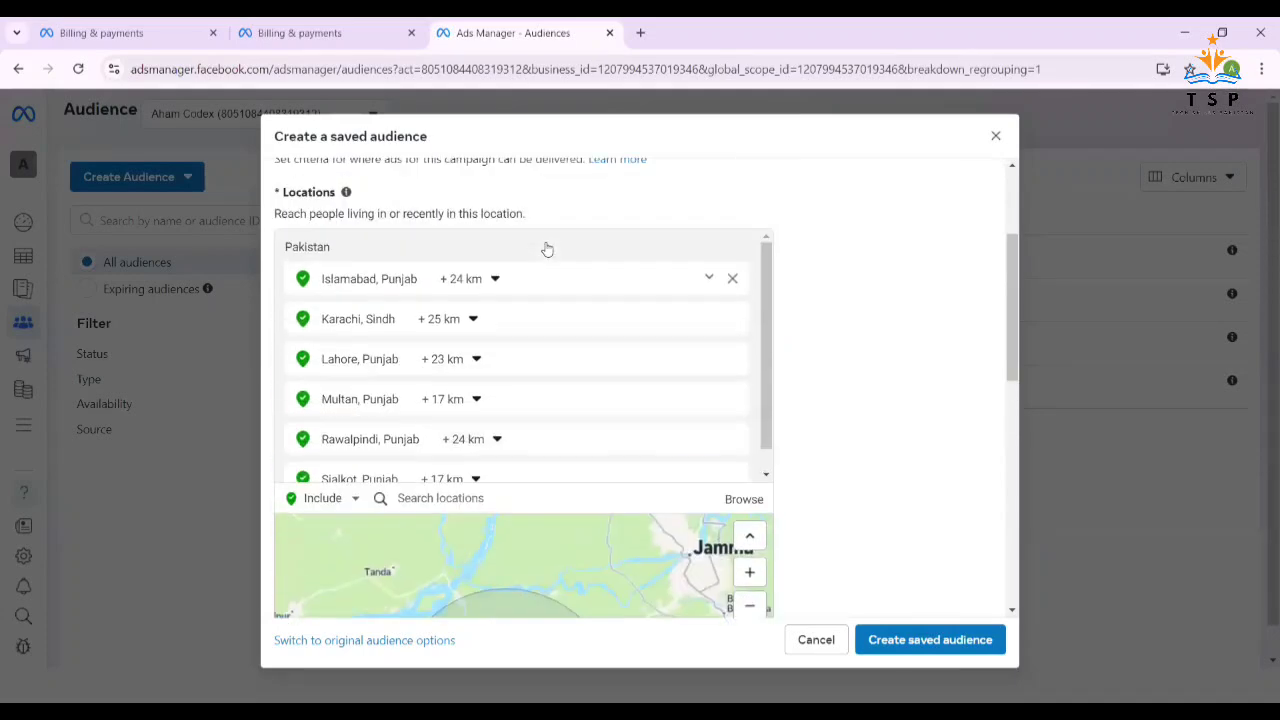
scroll(480, 395, down, 1)
click(428, 499)
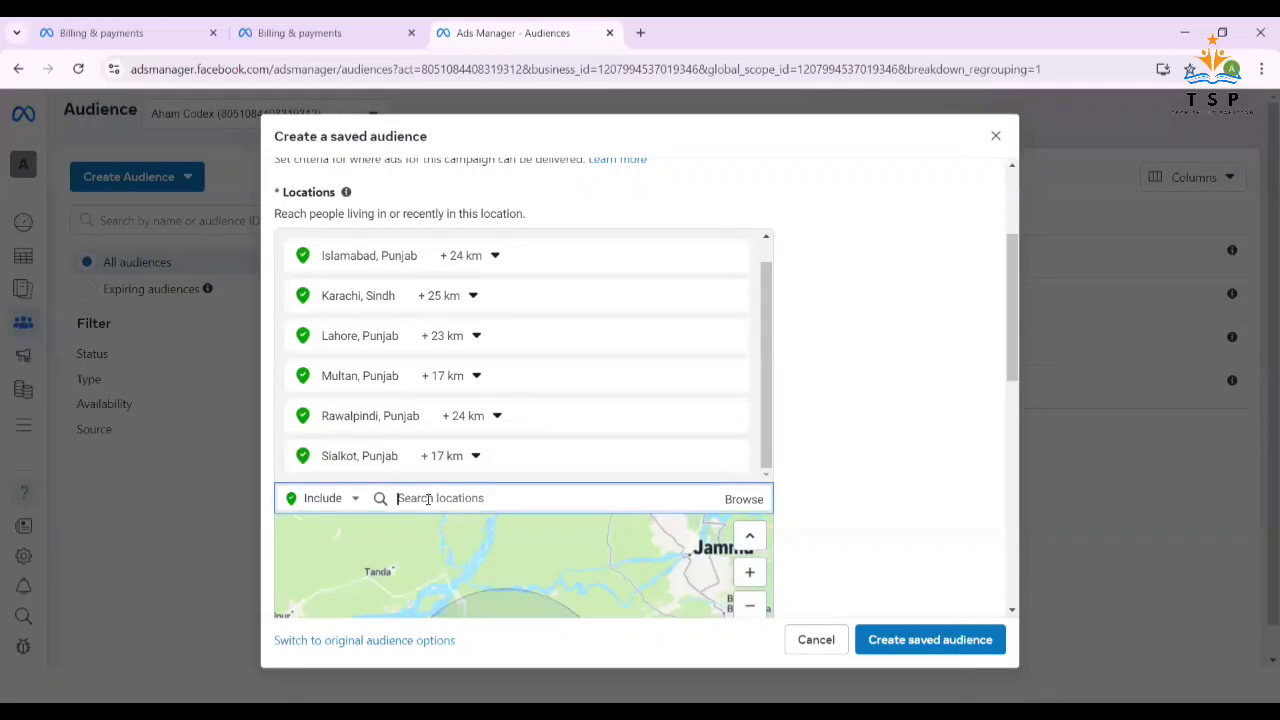
text(faisalabad)
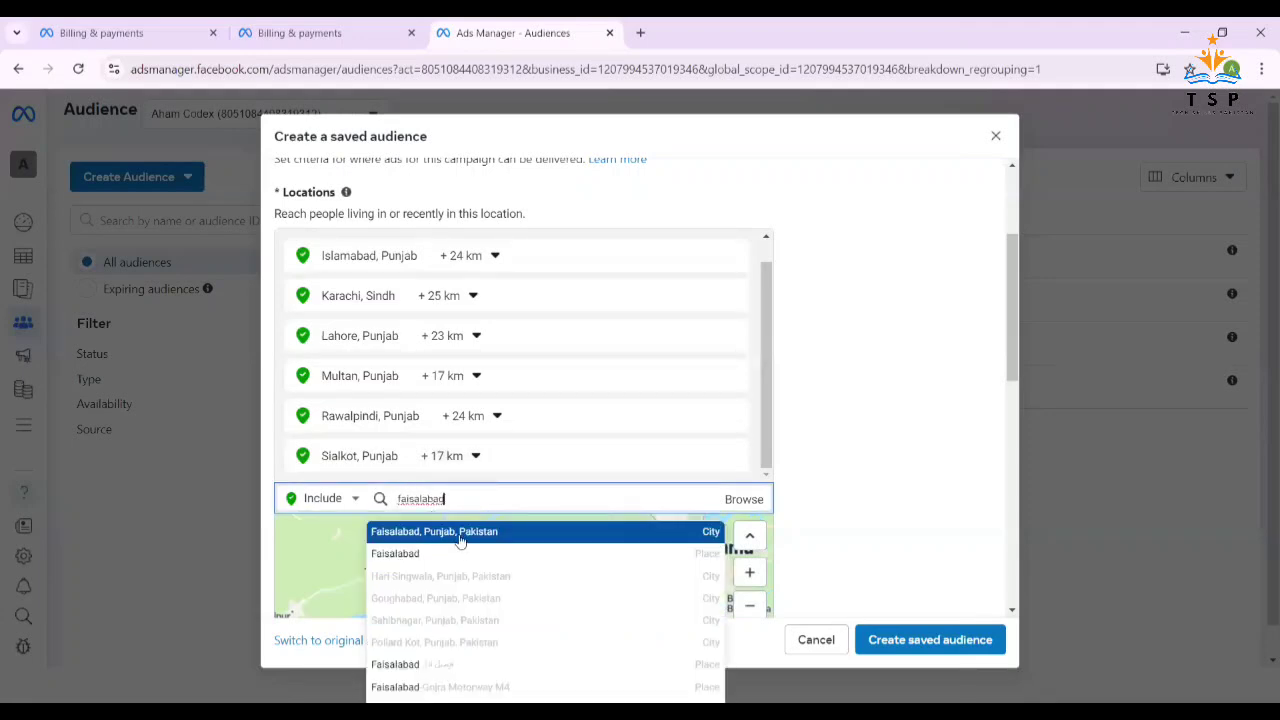
click(455, 532)
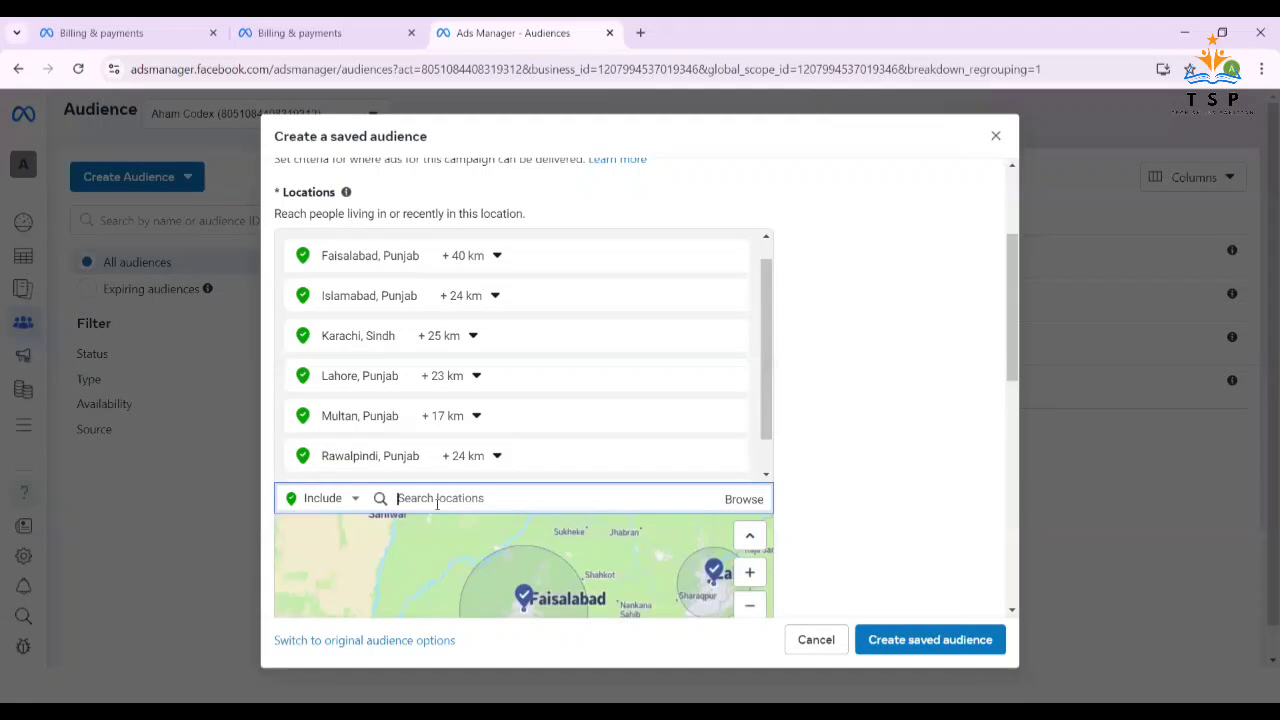
Step: Add the cities of Jhang and Sargodha in Punjab, Pakistan, to the included locations
text(l)
text(han)
text(g)
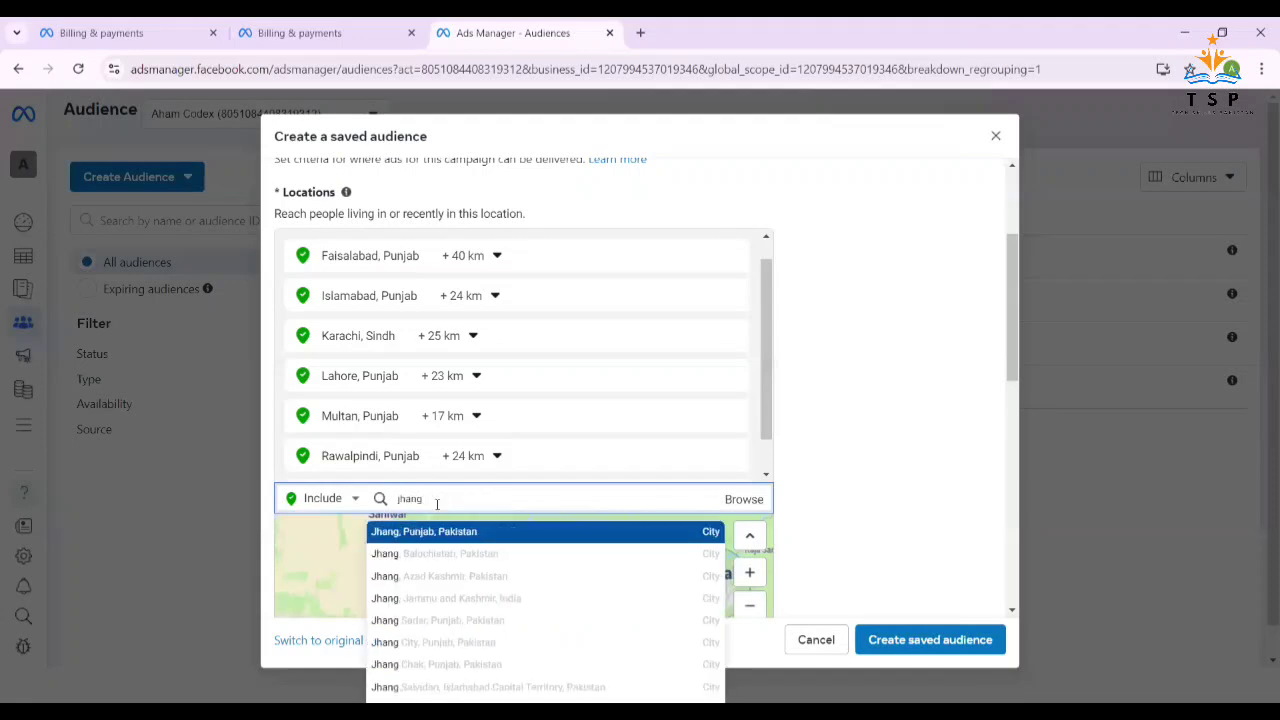
click(435, 531)
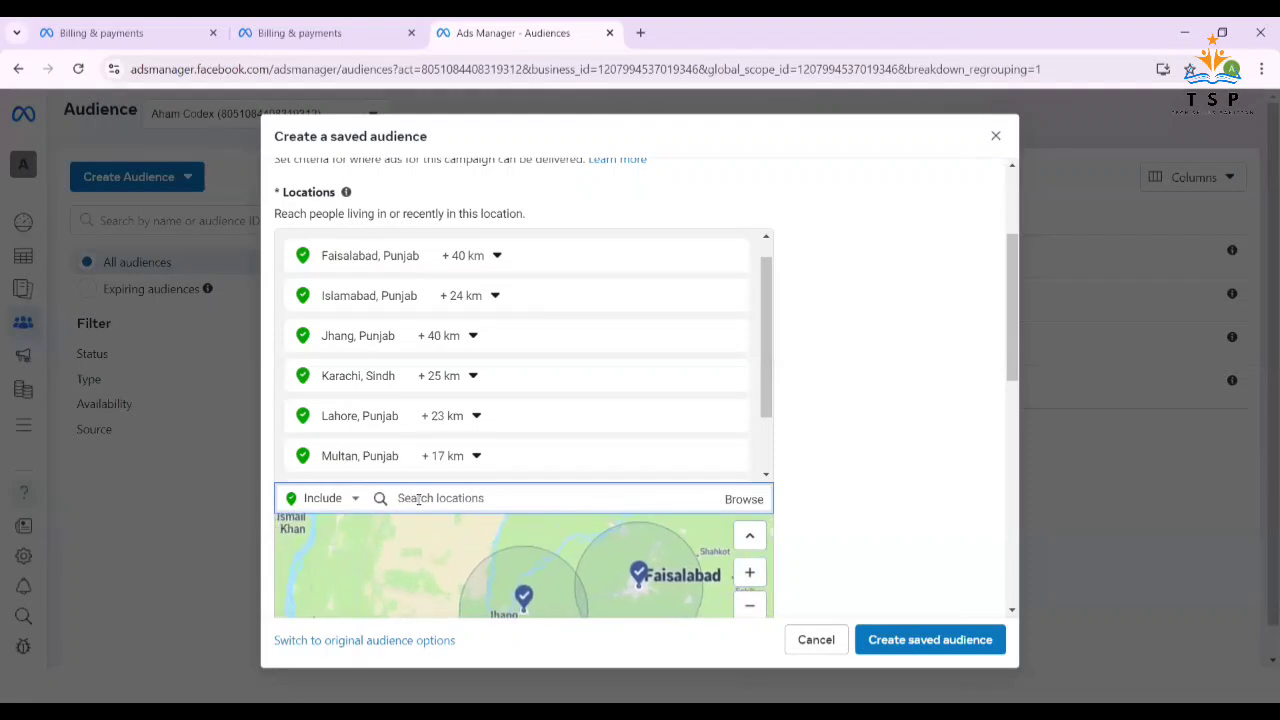
text(sargodha)
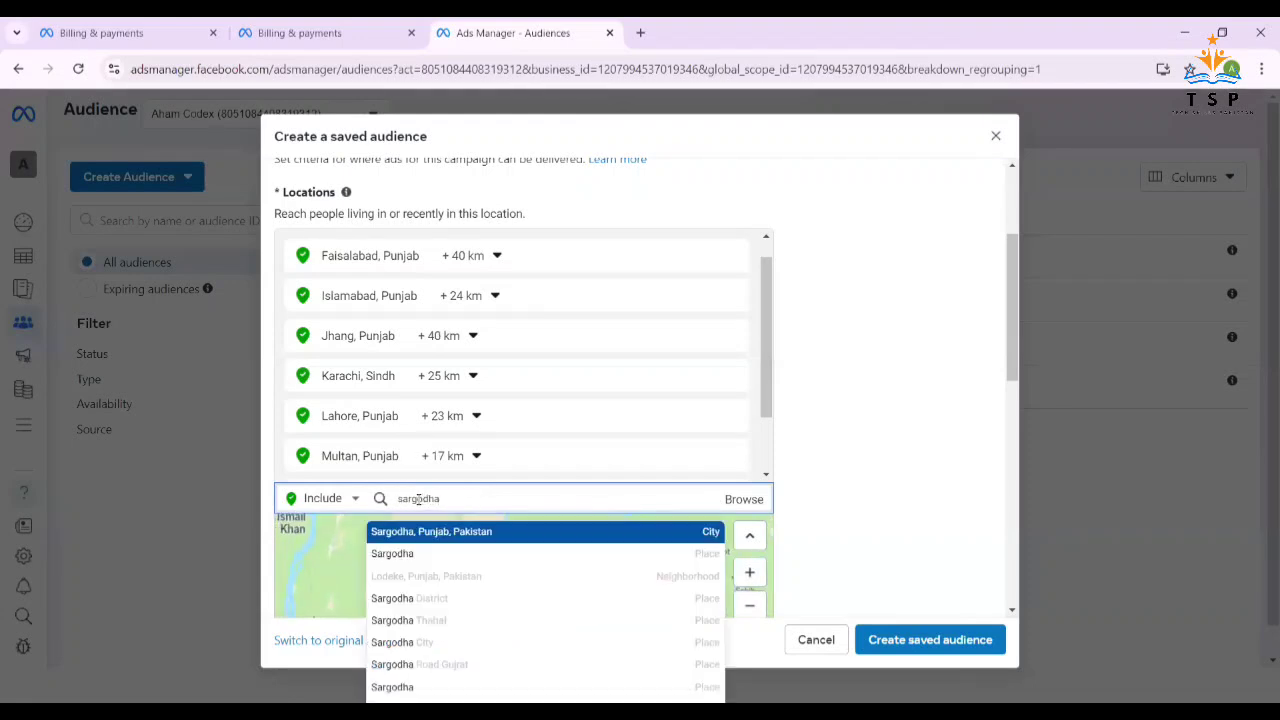
click(433, 530)
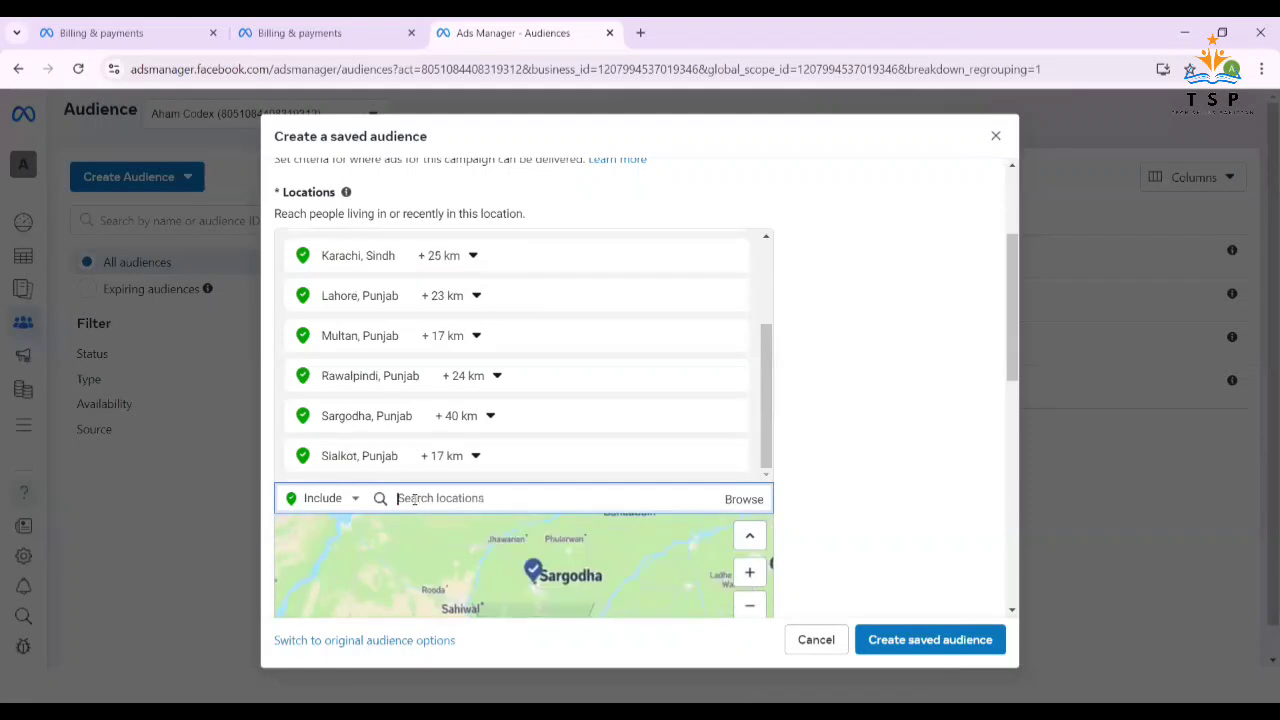
Step: Add the cities of Sahiwal and Gujranwala in Punjab, Pakistan, to the included locations
text(sahiwal)
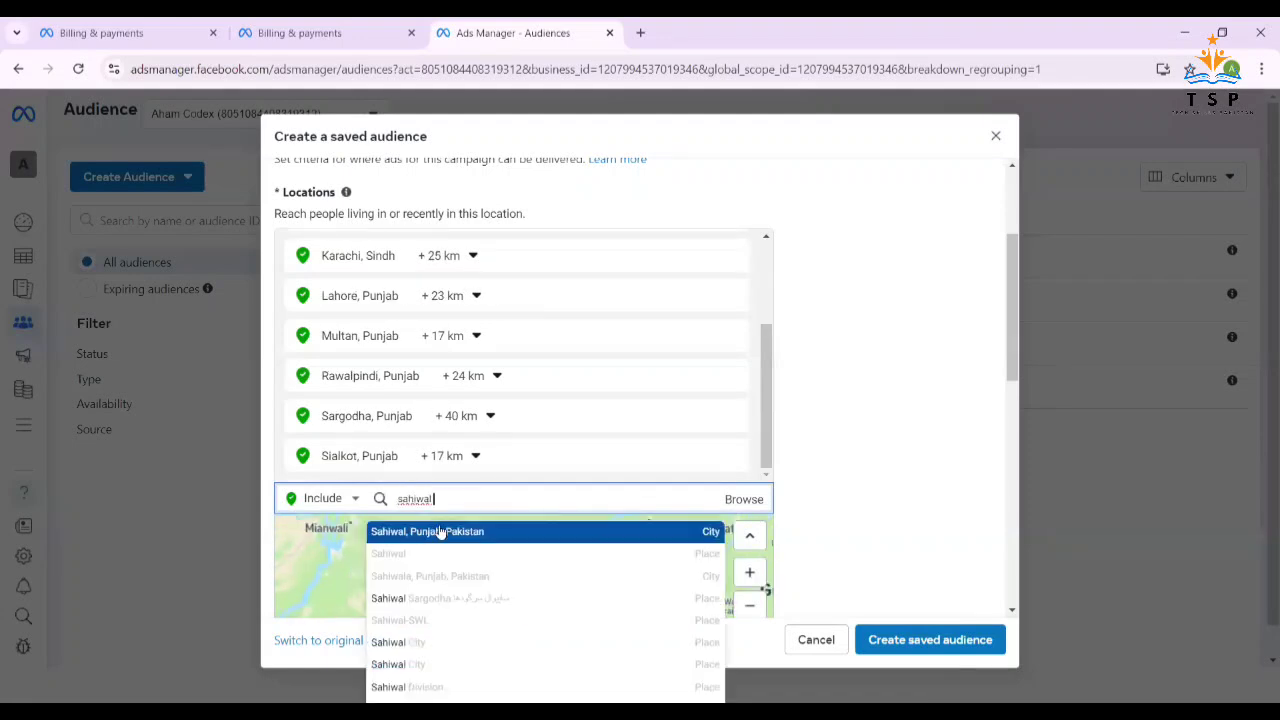
click(440, 531)
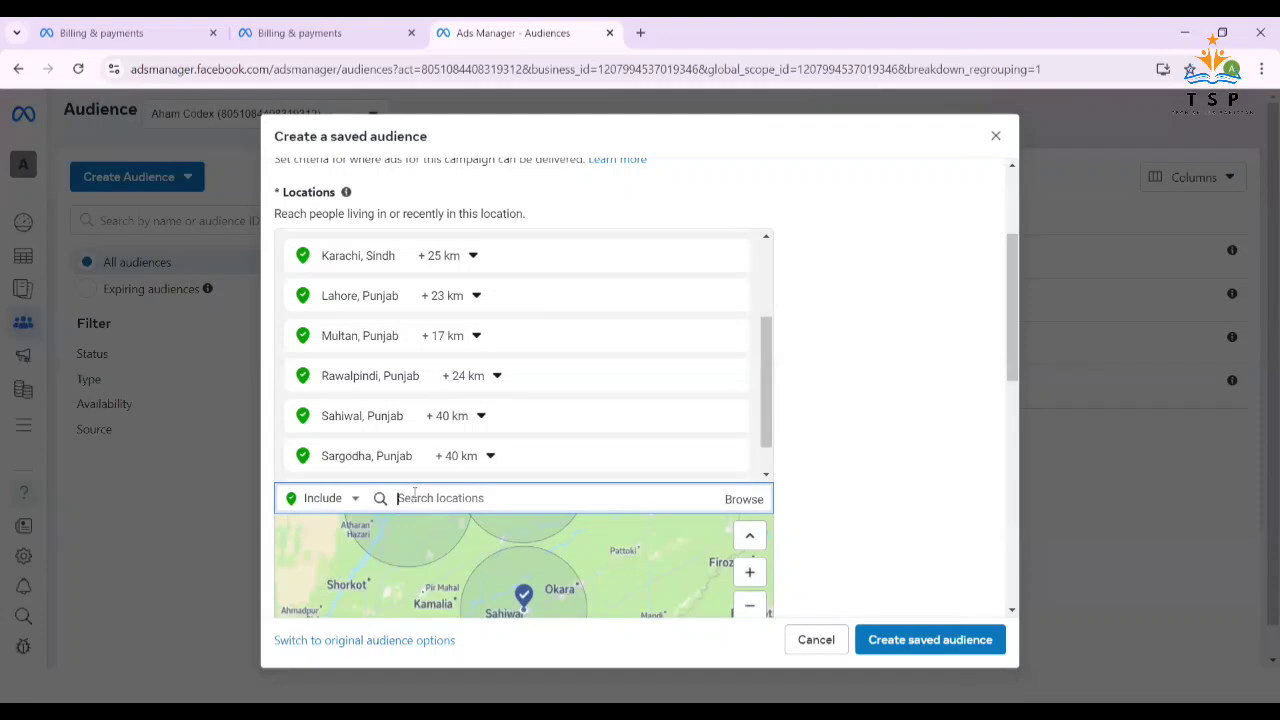
text(gujranwala)
click(458, 532)
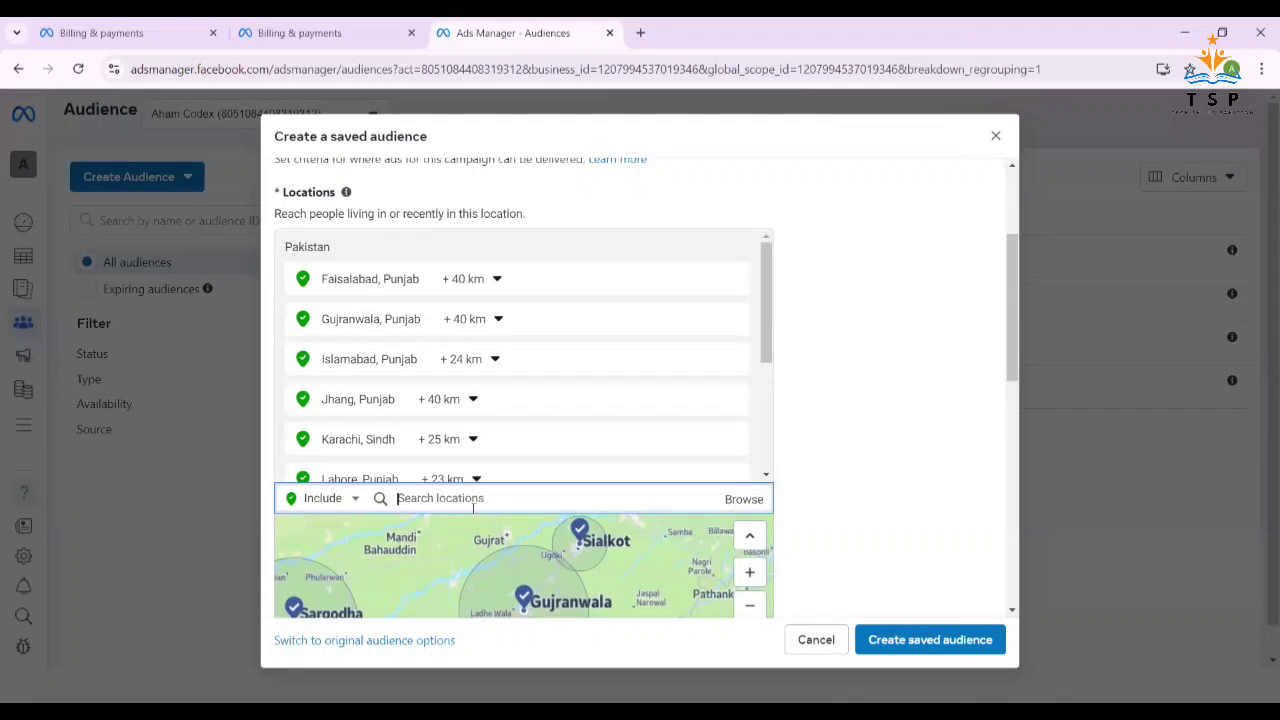
Step: Set the radius around both Jhang and Karachi to 17 km
click(475, 399)
drag(467, 510, 441, 552)
click(473, 439)
Step: Set the radius around both Sahiwal and Sargodha to 17 km
scroll(480, 460, down, 5)
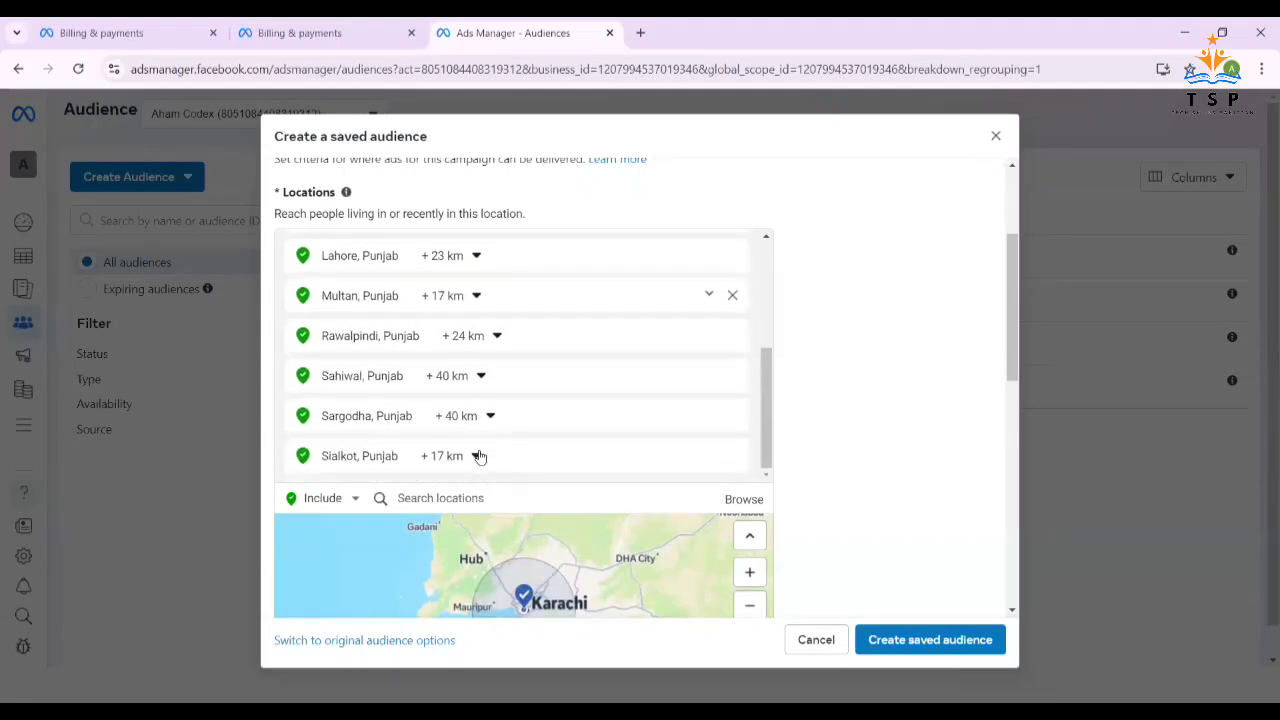
click(480, 375)
drag(466, 483, 412, 490)
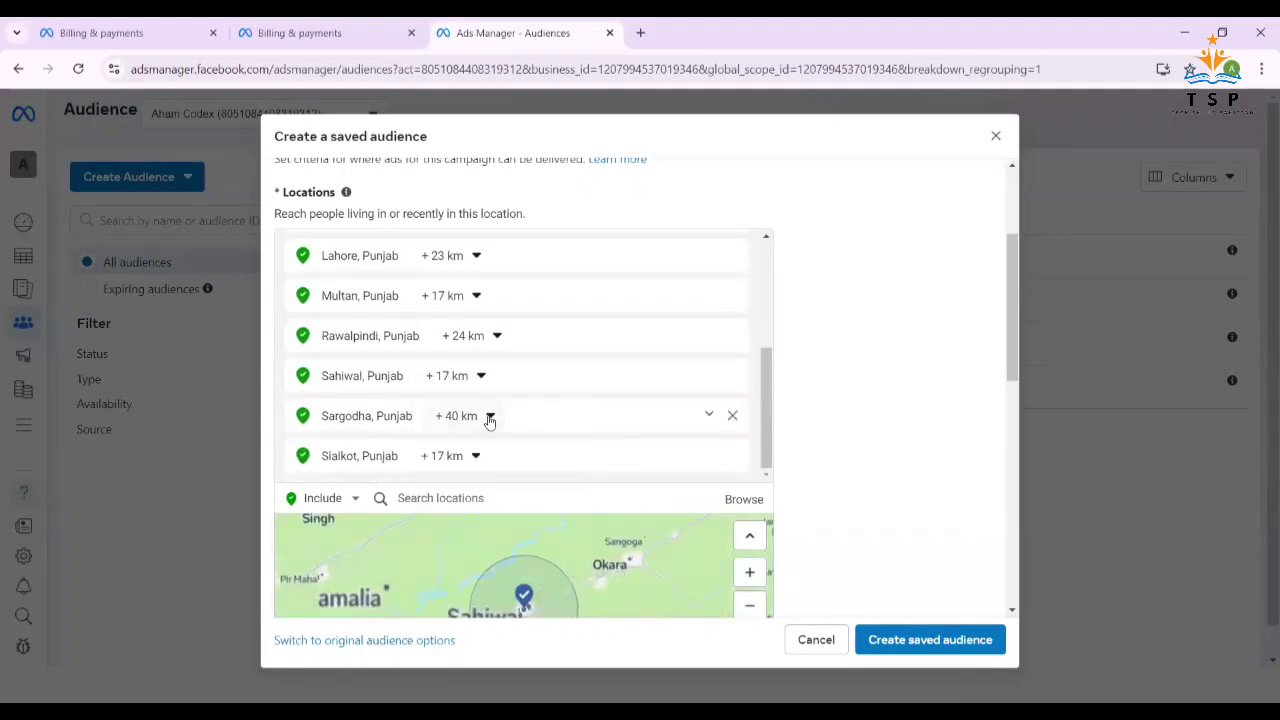
click(491, 416)
drag(478, 527, 450, 527)
click(496, 419)
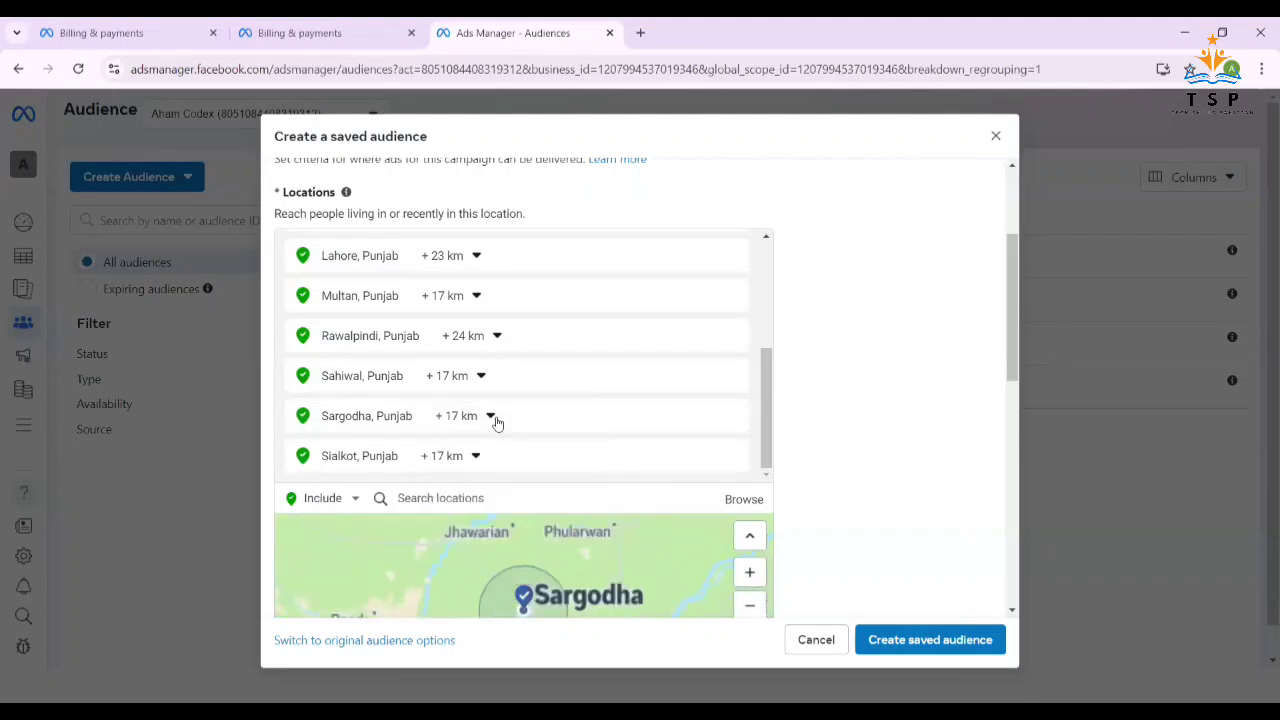
Step: Set the audience's minimum age to 20
scroll(497, 417, down, 3)
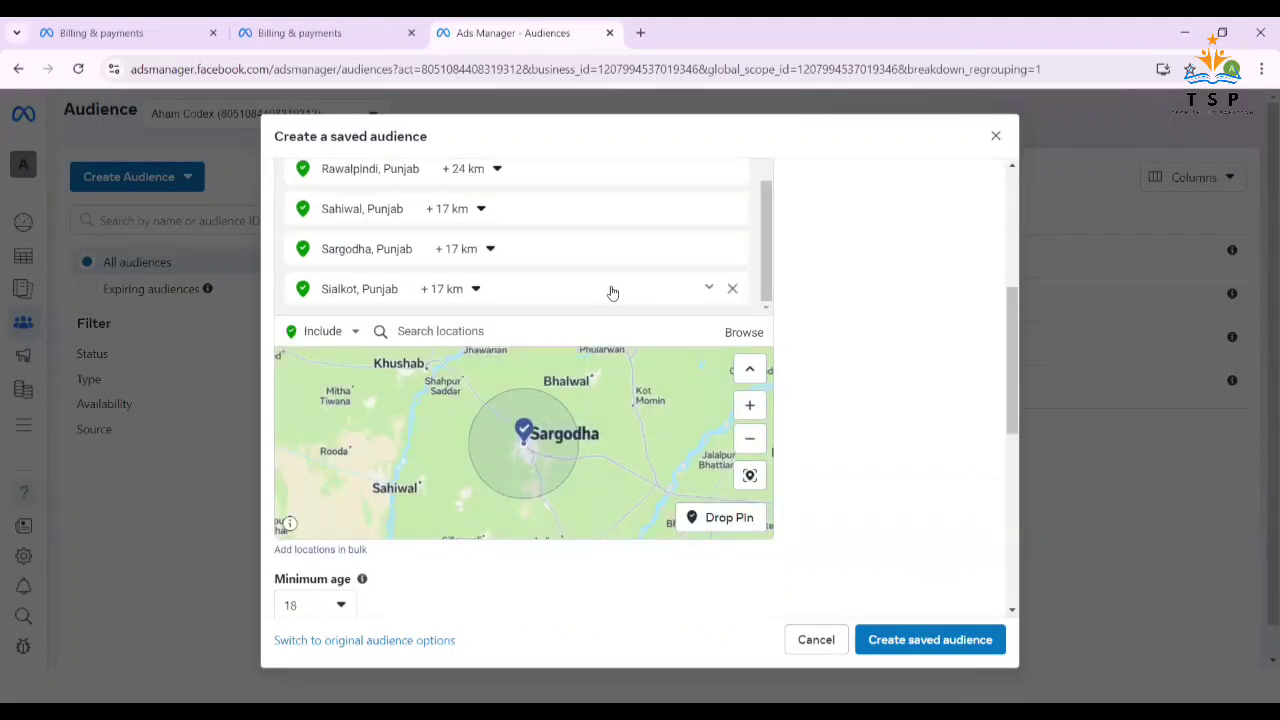
scroll(612, 293, up, 4)
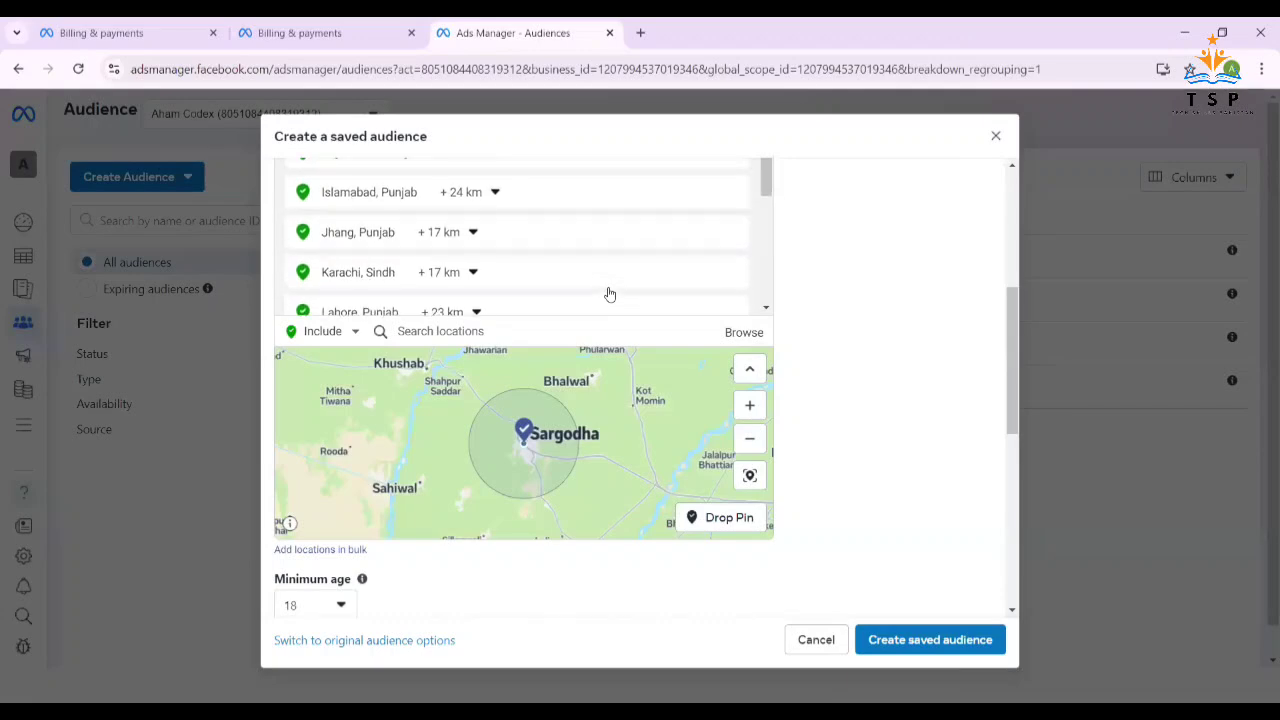
scroll(610, 294, up, 3)
scroll(610, 294, down, 5)
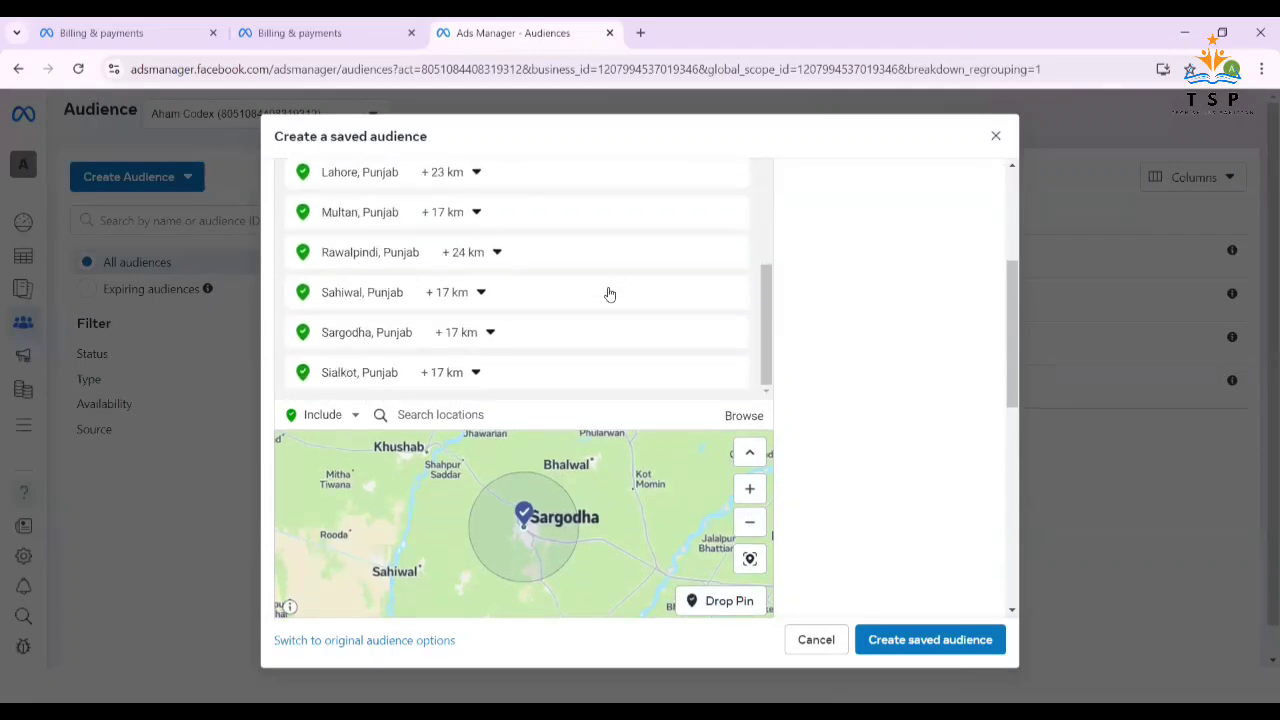
scroll(603, 337, down, 5)
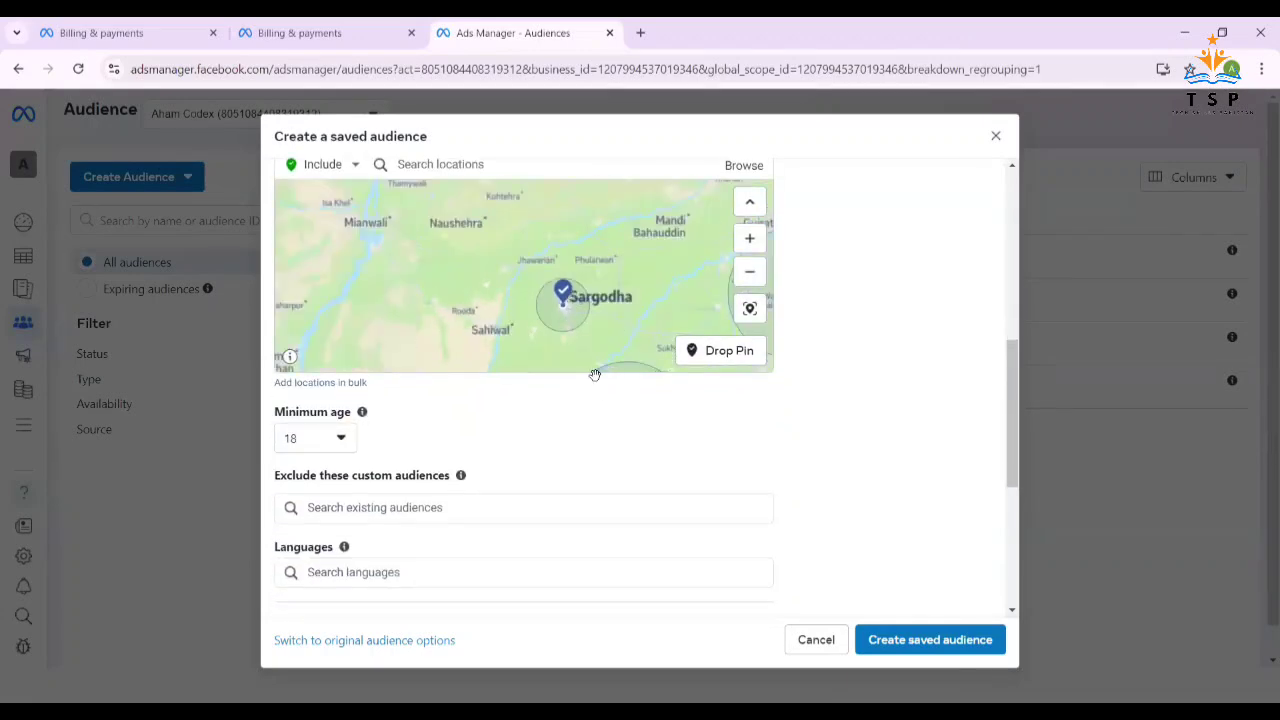
scroll(593, 414, down, 1)
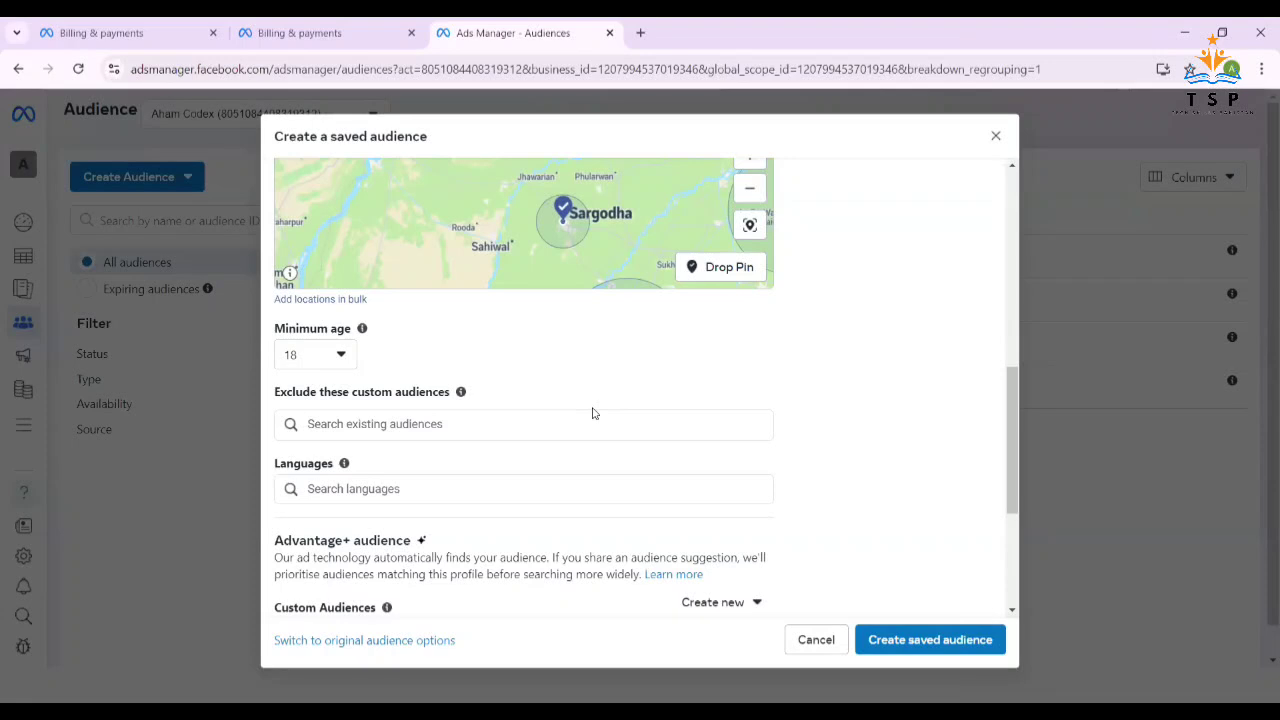
click(345, 362)
click(302, 458)
Step: Set the upper limit of the Advantage+ audience's age range to 55 and create the saved audience
scroll(466, 416, down, 2)
scroll(470, 420, down, 1)
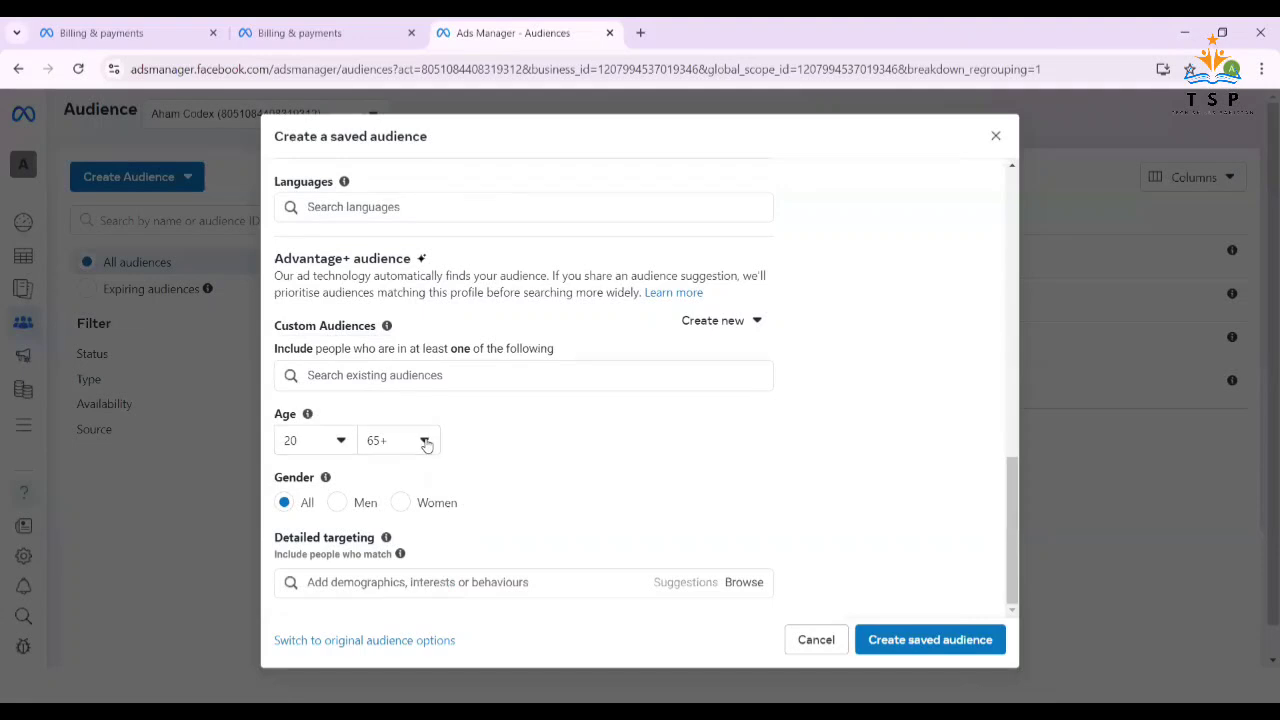
click(425, 441)
scroll(400, 516, up, 3)
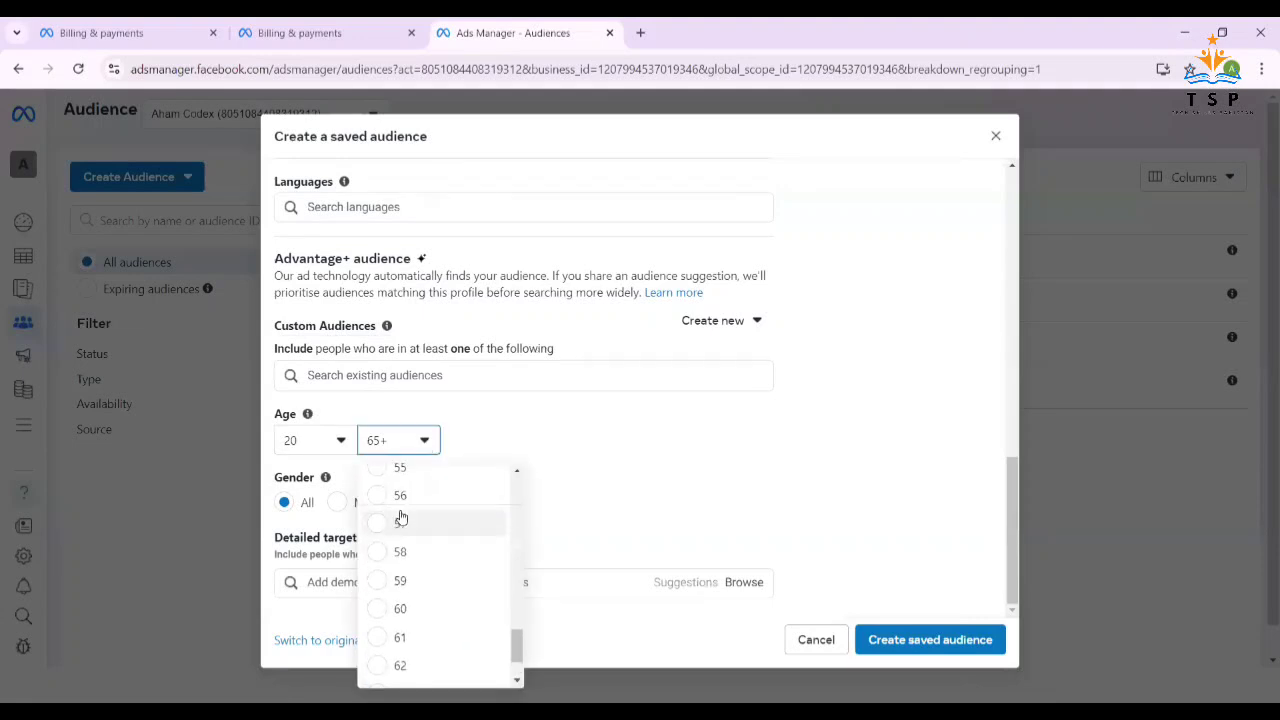
click(381, 546)
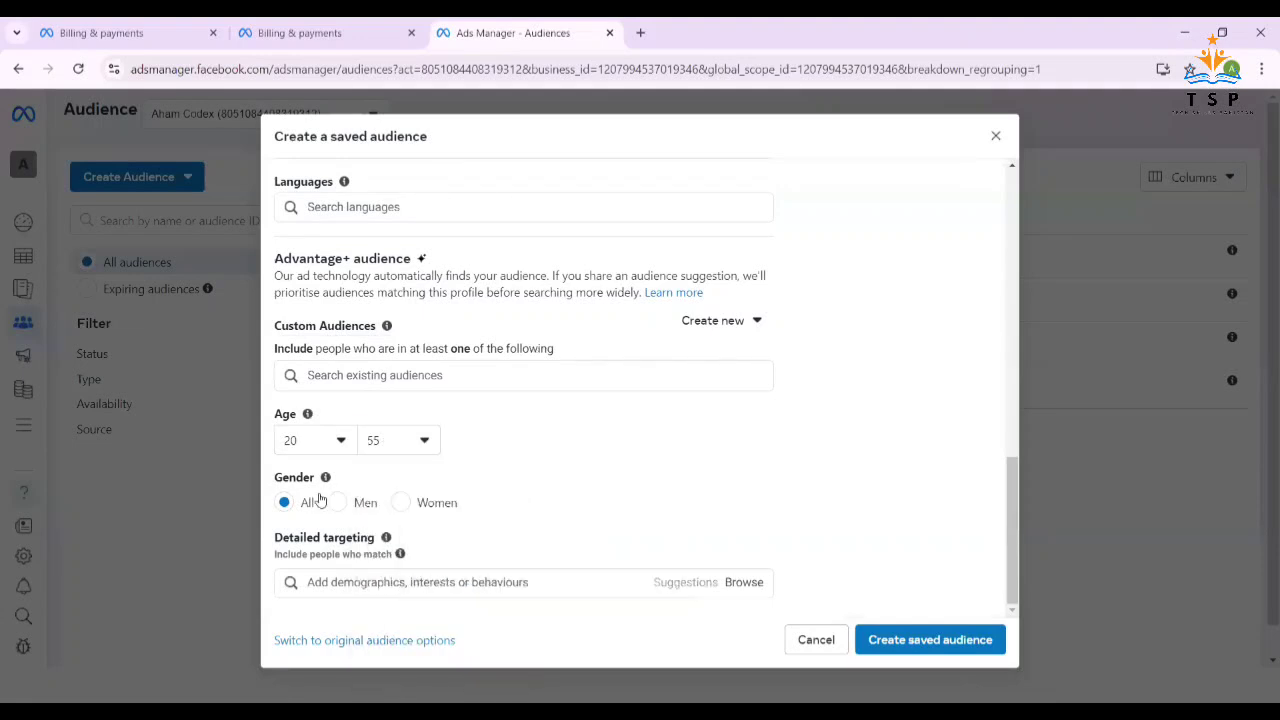
click(900, 641)
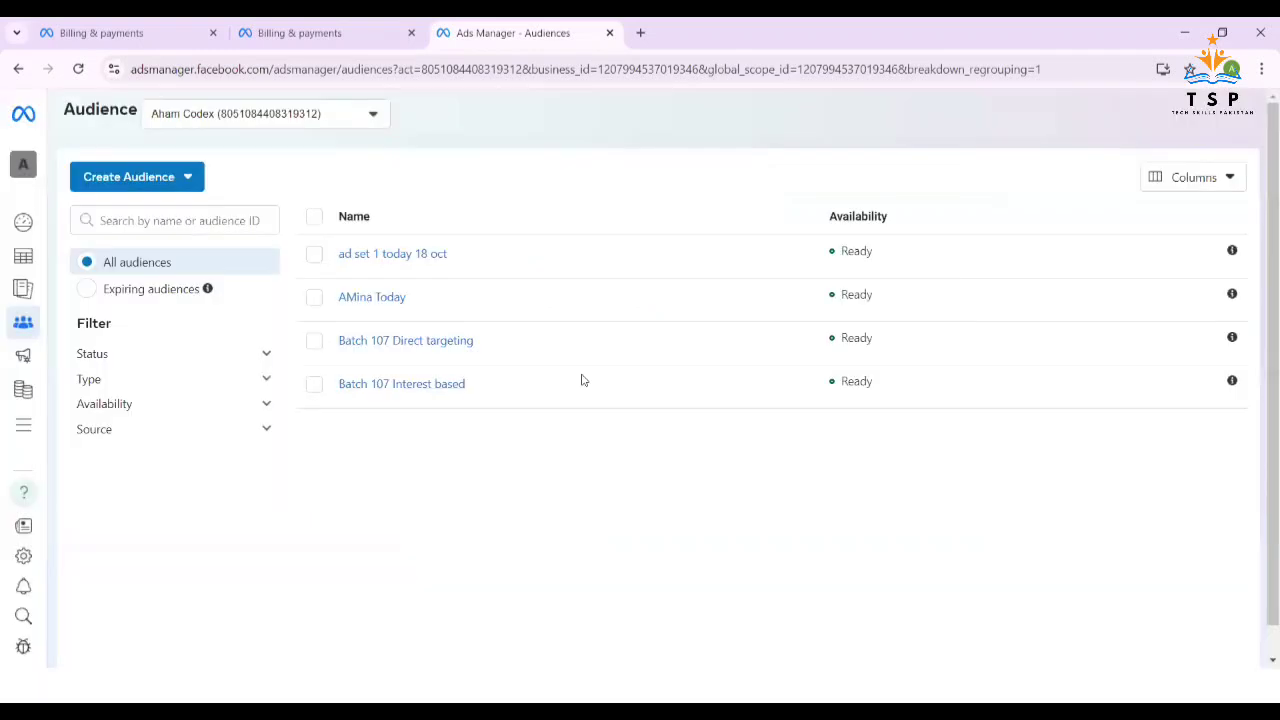
mouse_move(387, 260)
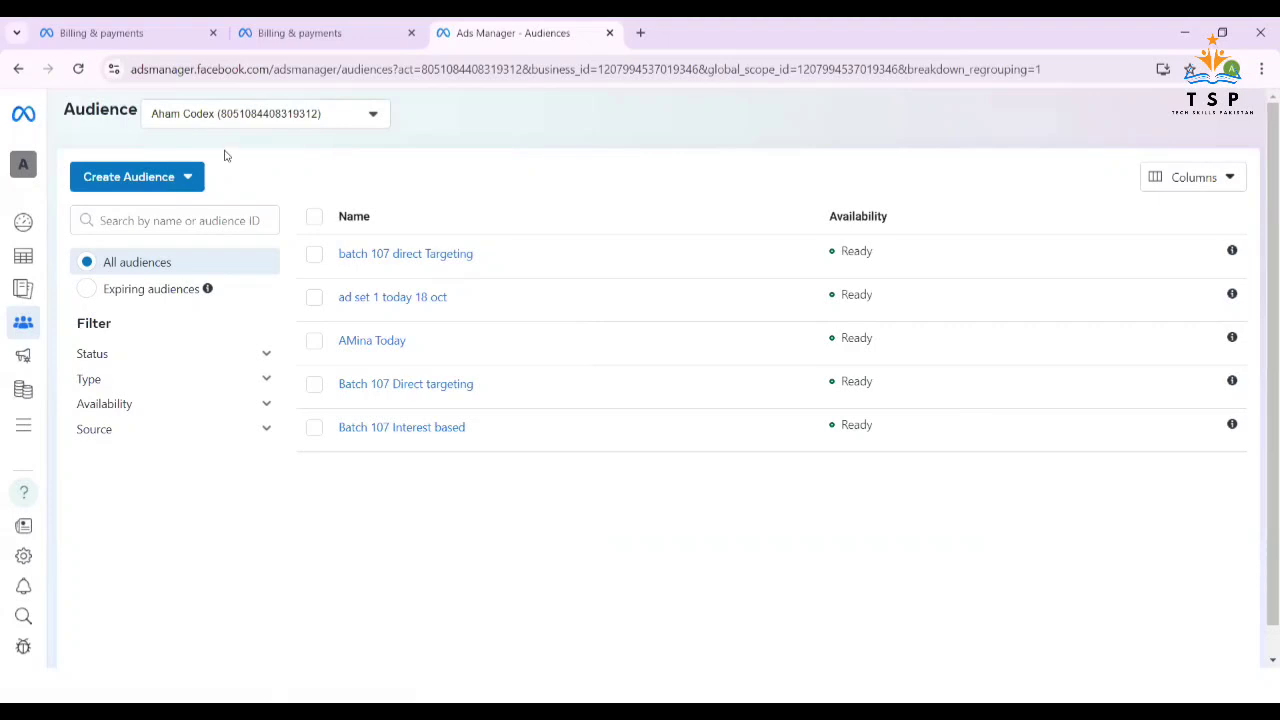
Step: Start a new saved audience and name it "107 indirect targeting"
click(187, 177)
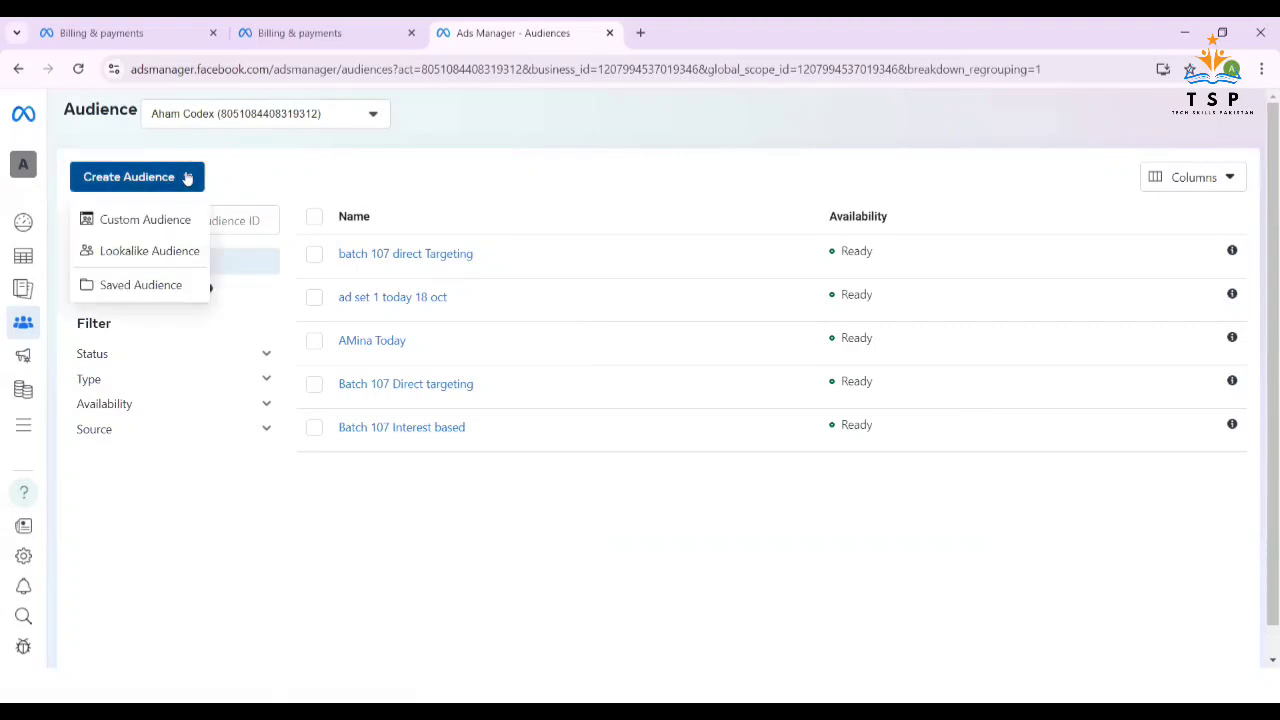
click(160, 285)
click(305, 286)
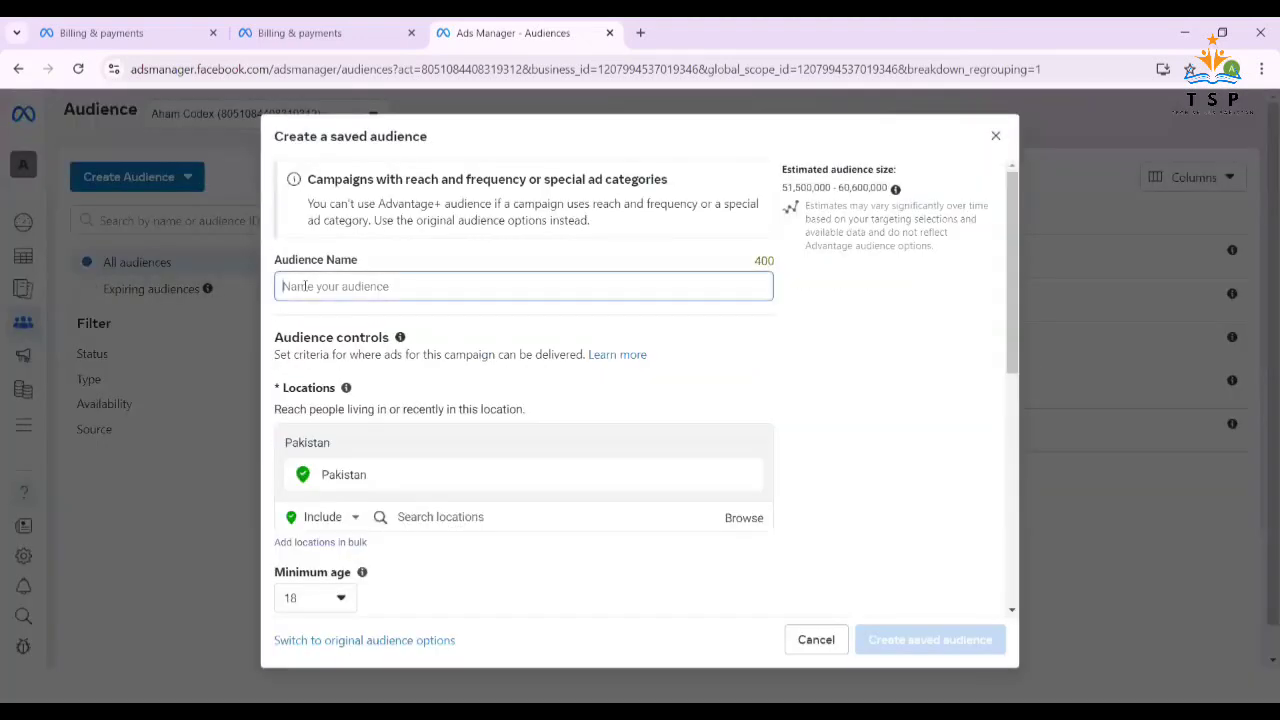
text(10)
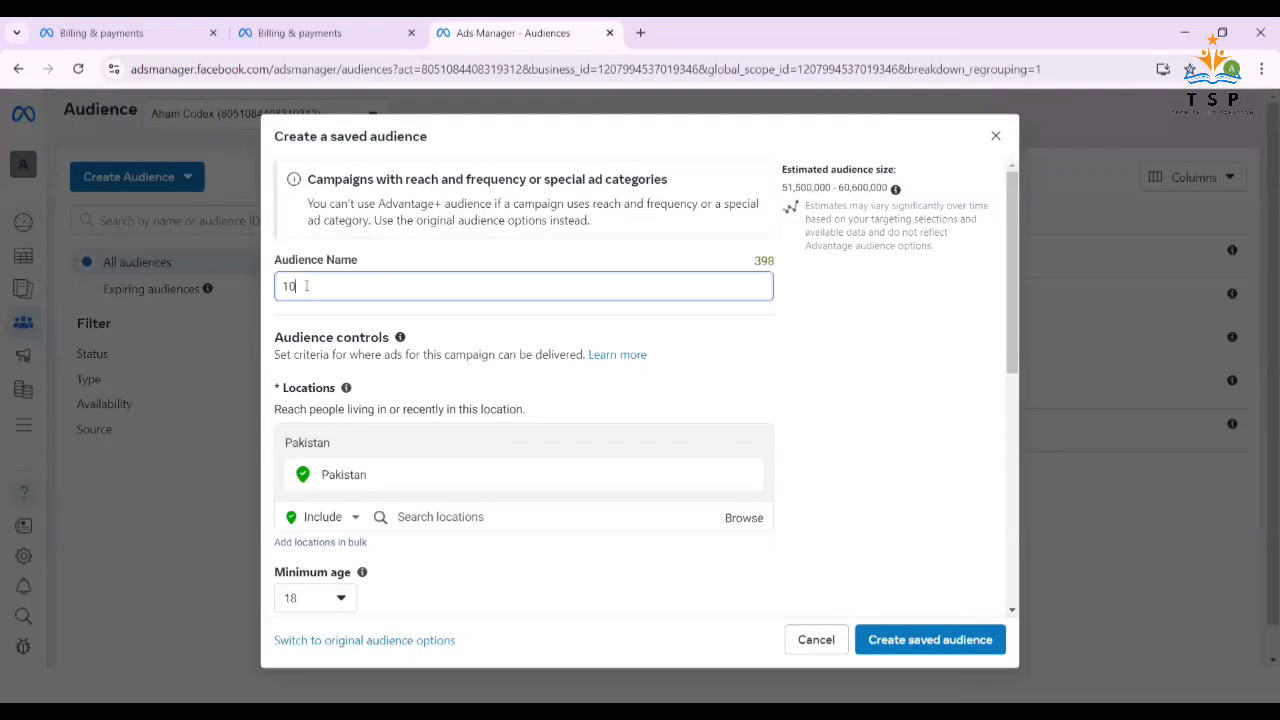
text(7 Indirect targeting)
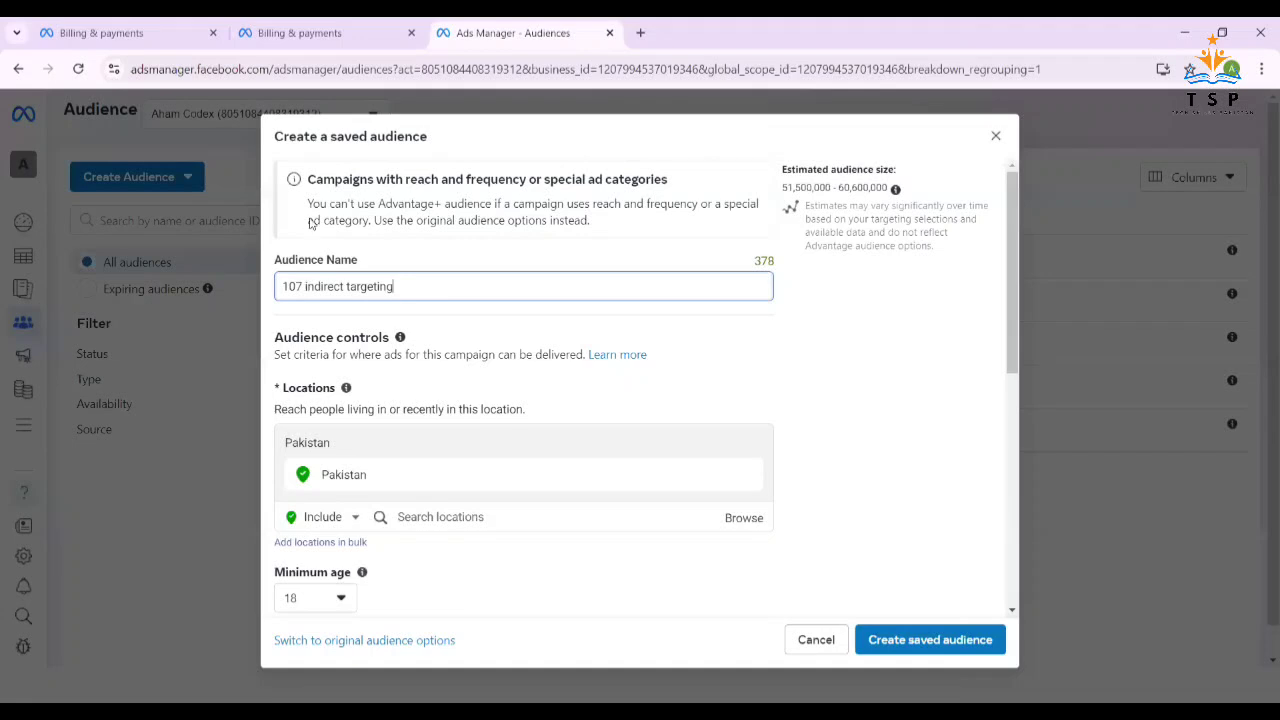
Step: Add Karachi, Sindh and Lahore, Punjab as included locations of the audience
scroll(475, 340, down, 2)
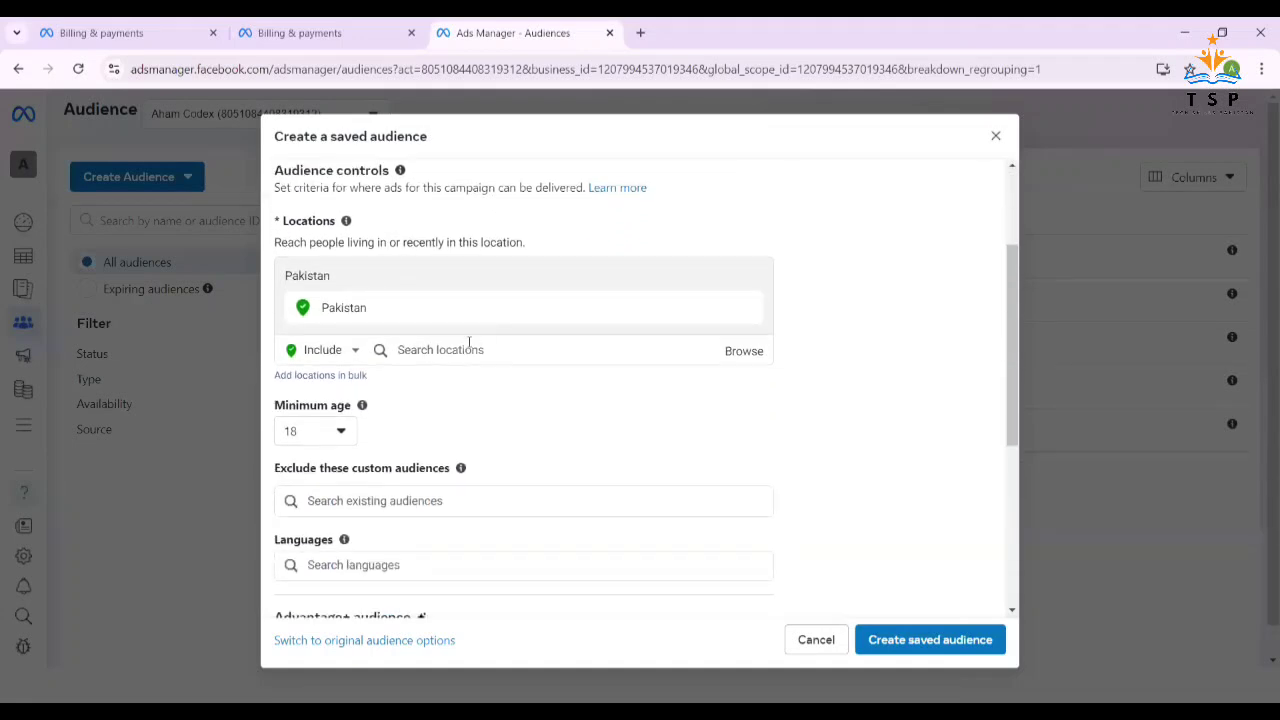
click(438, 350)
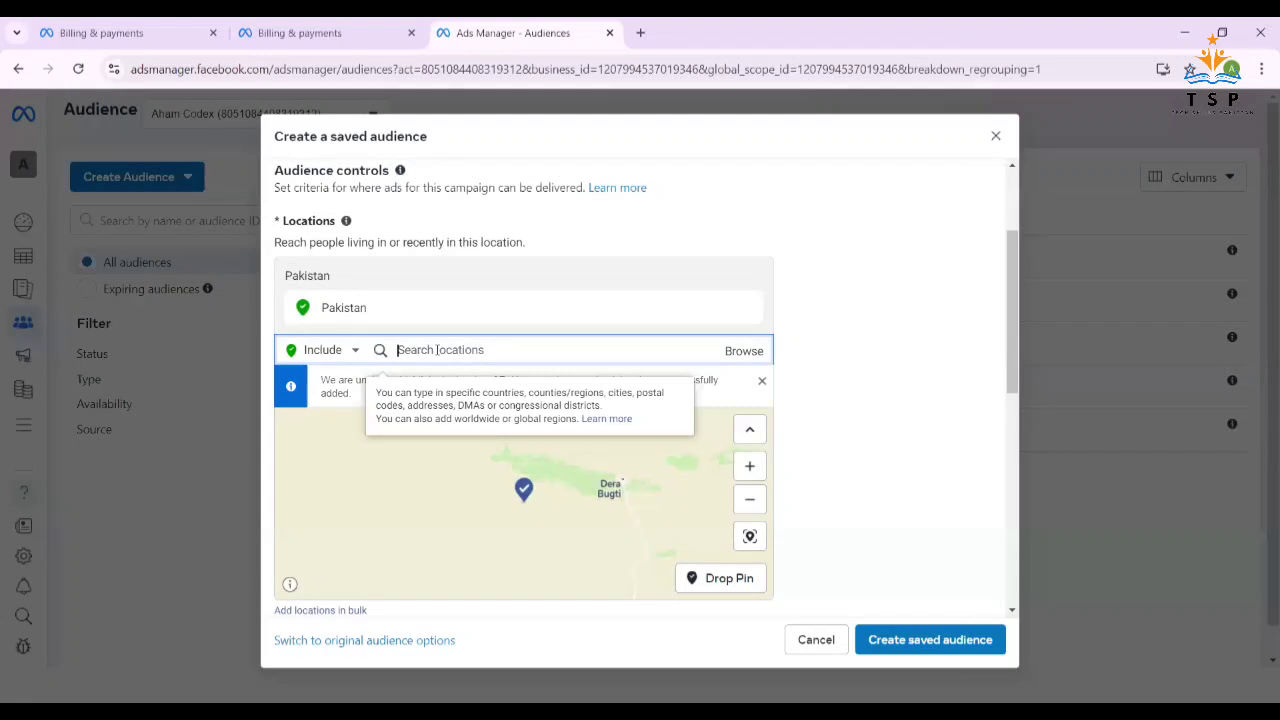
text(karachi)
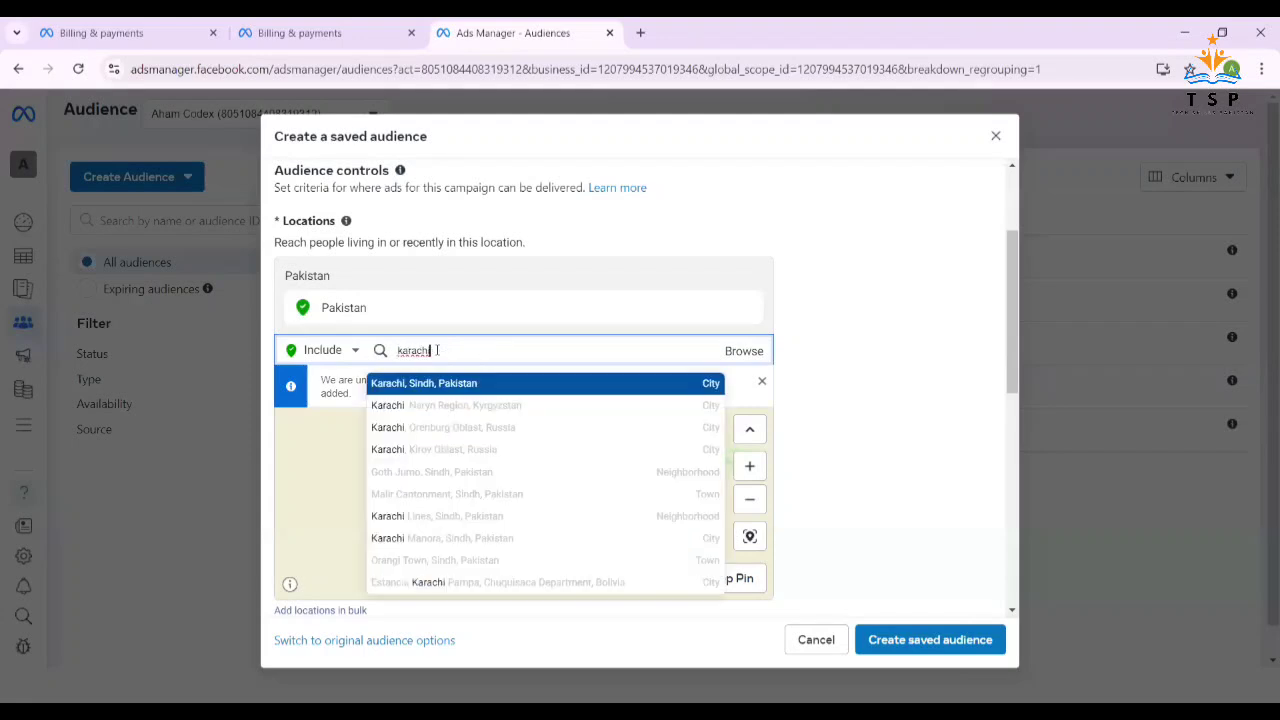
click(440, 383)
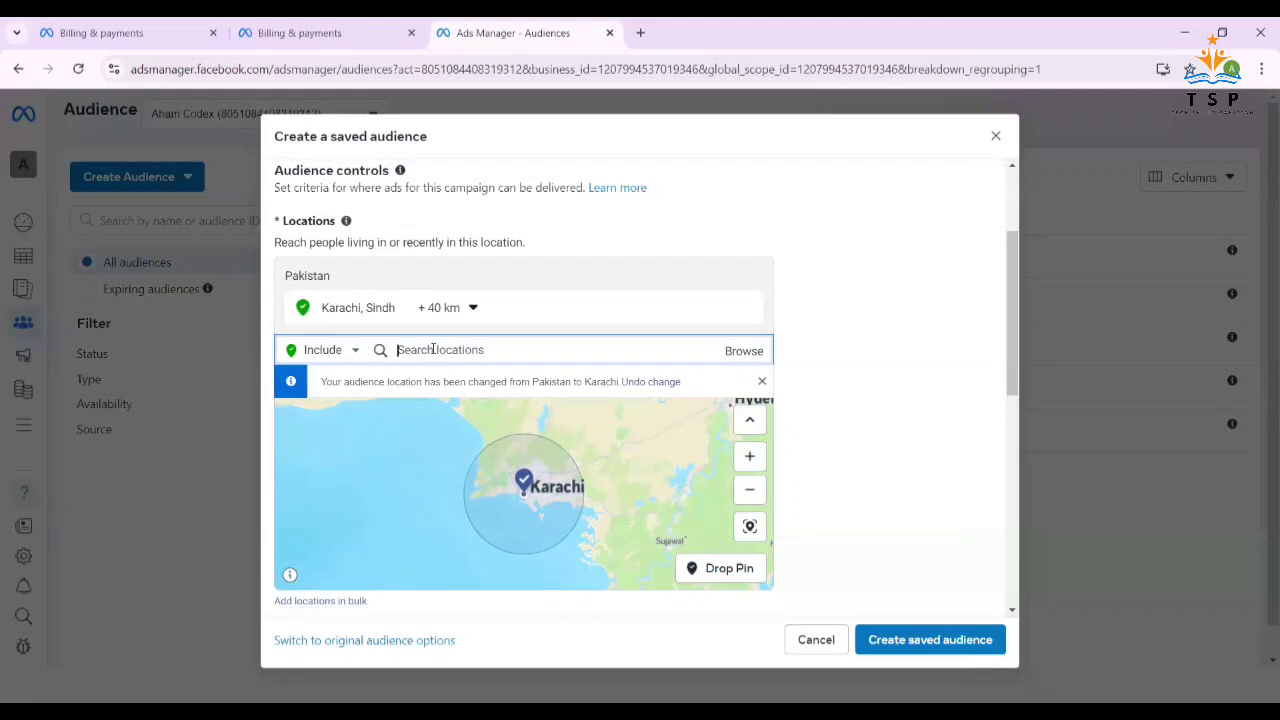
text(lahore)
click(416, 384)
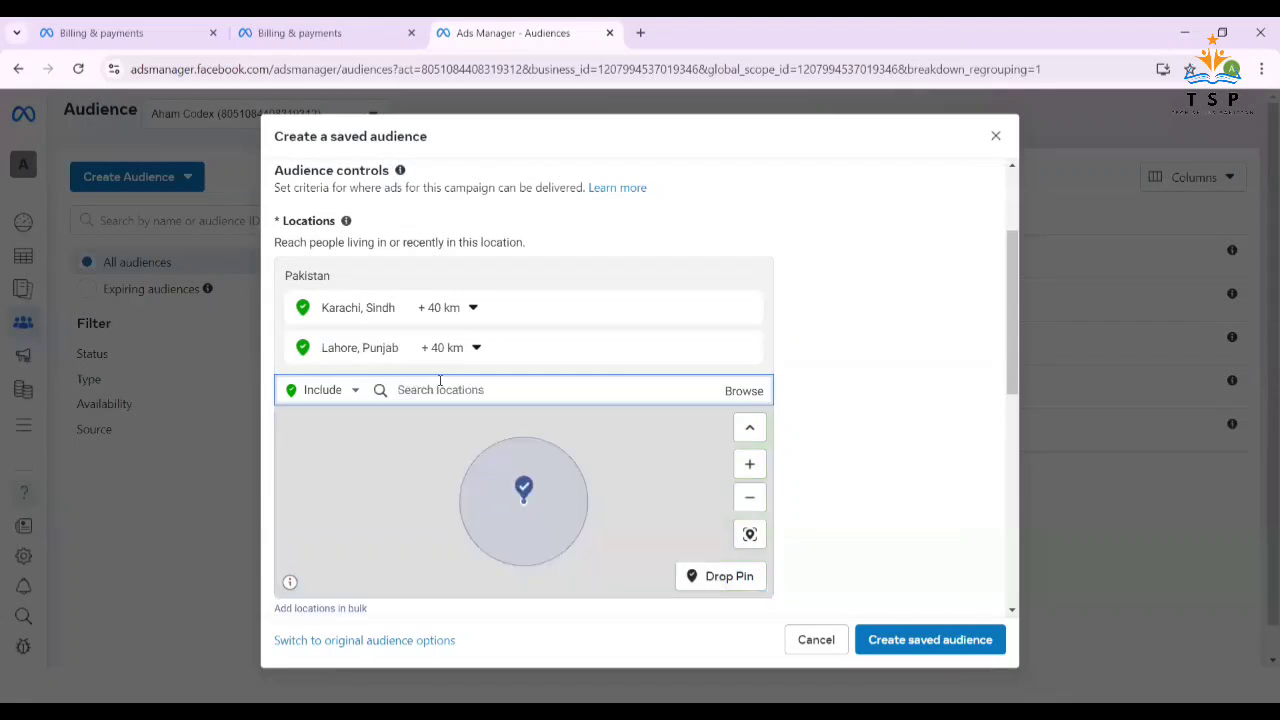
Step: Add Faisalabad and Gujranwala in Punjab to the audience's included locations
text(fa)
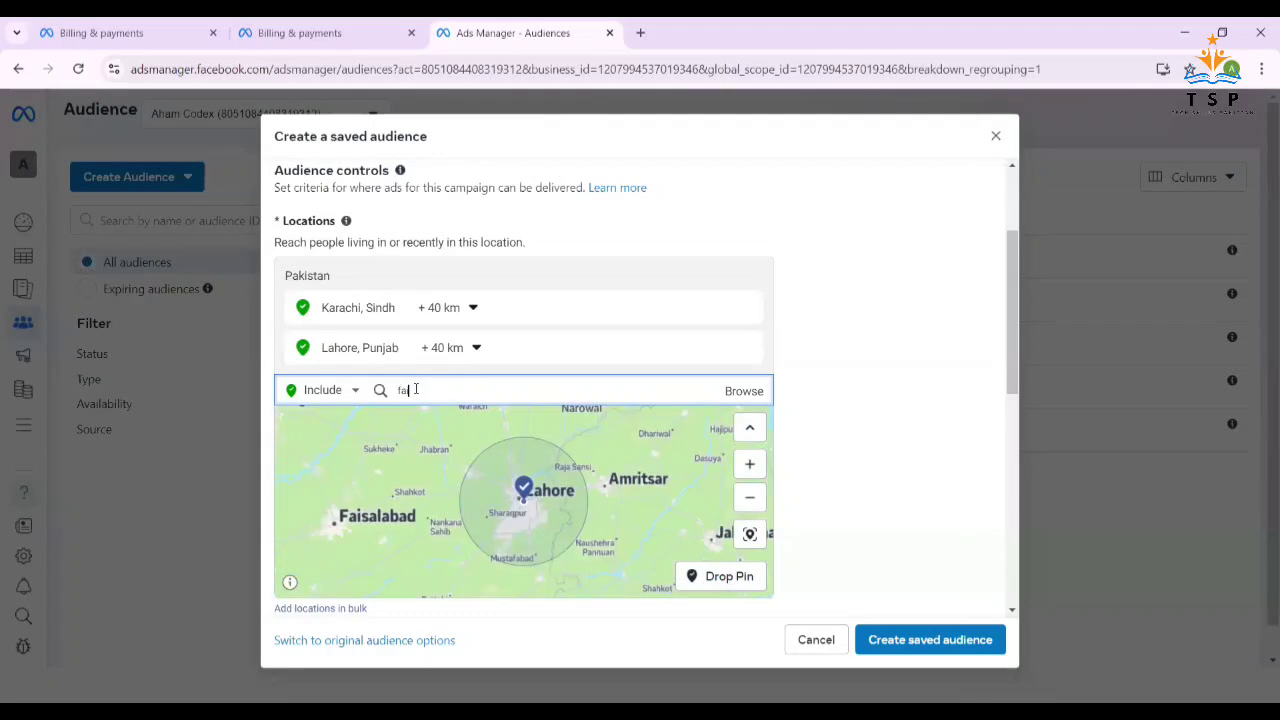
text(isalabad)
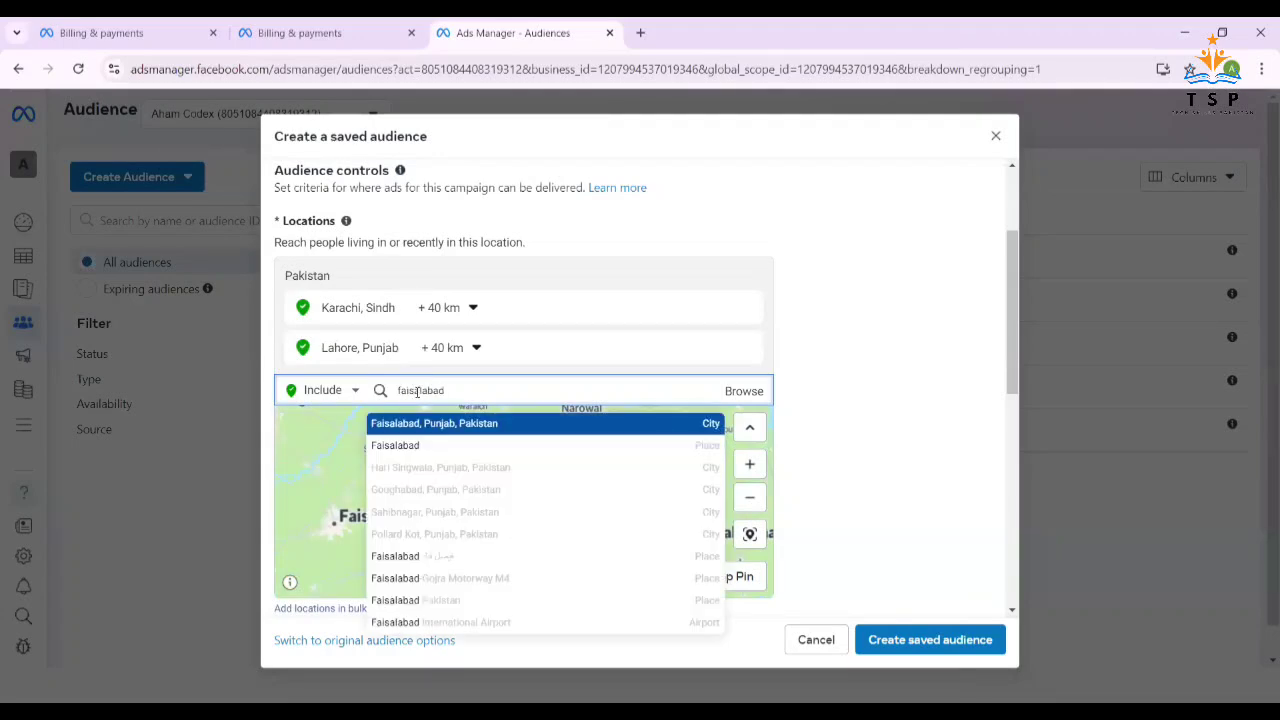
click(424, 425)
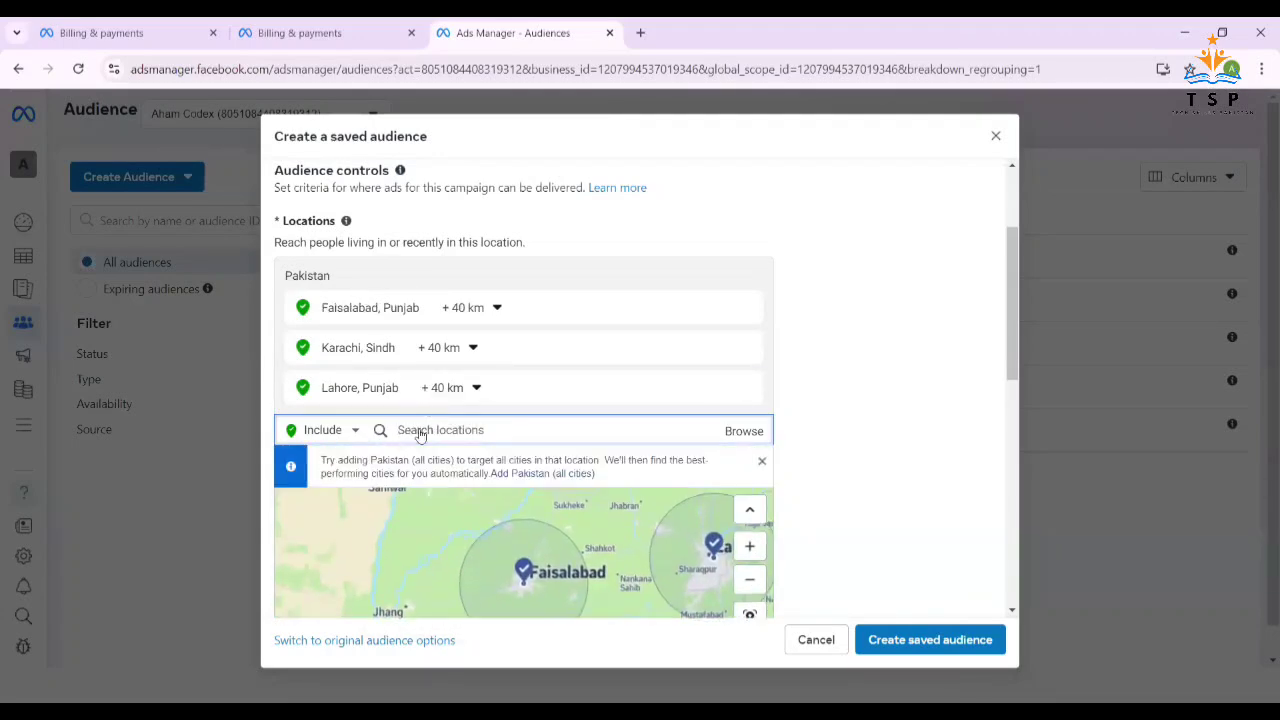
text(s)
text(wa)
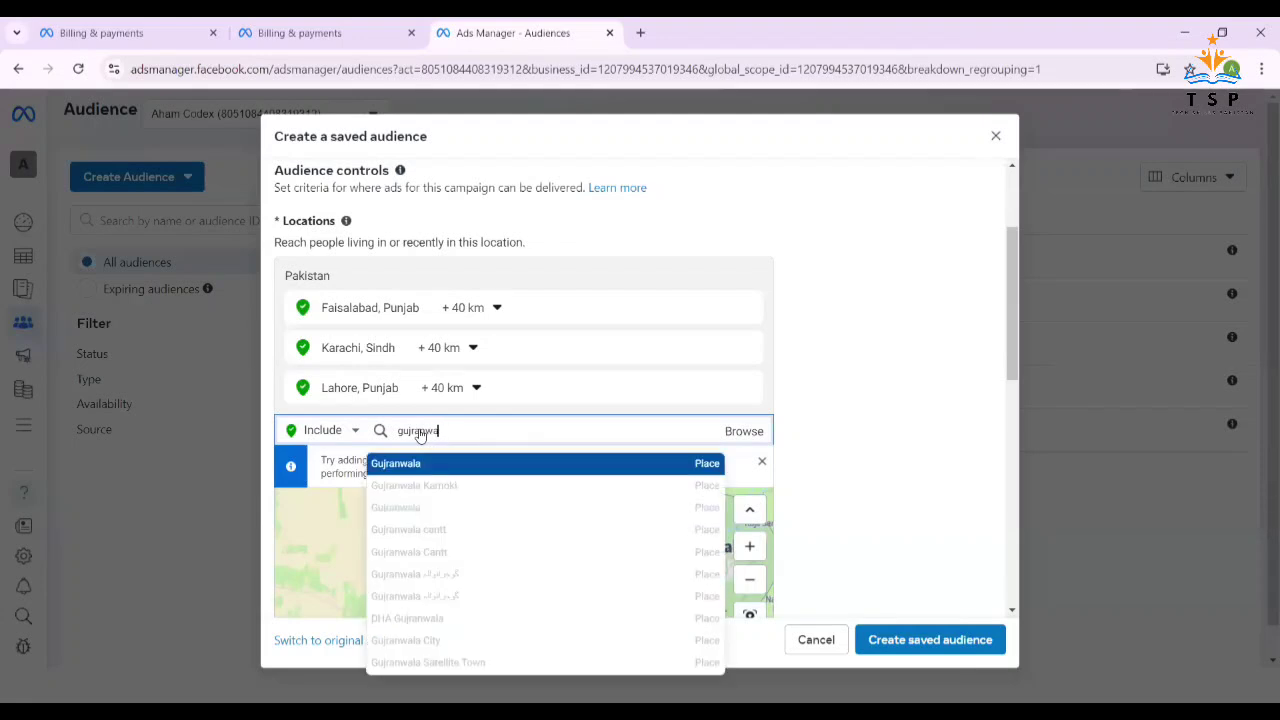
text(la)
click(447, 463)
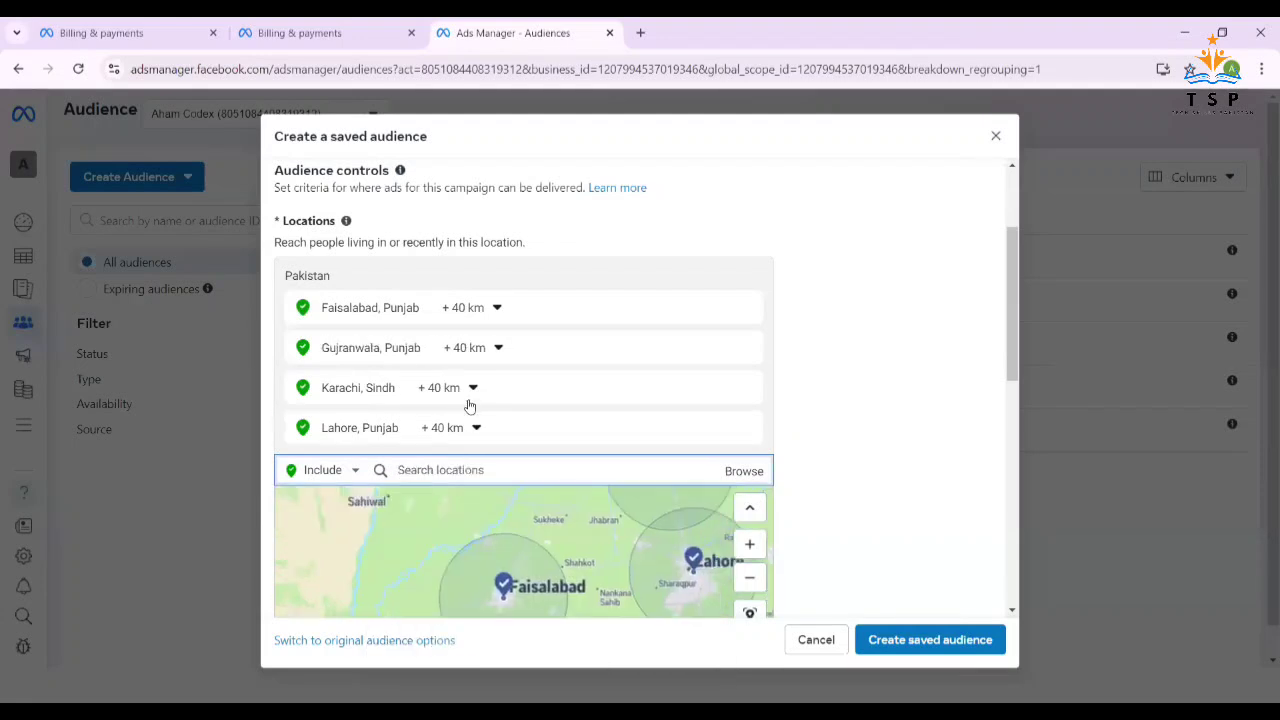
Step: Set the radius around both Gujranwala and Faisalabad to 17 km
click(491, 347)
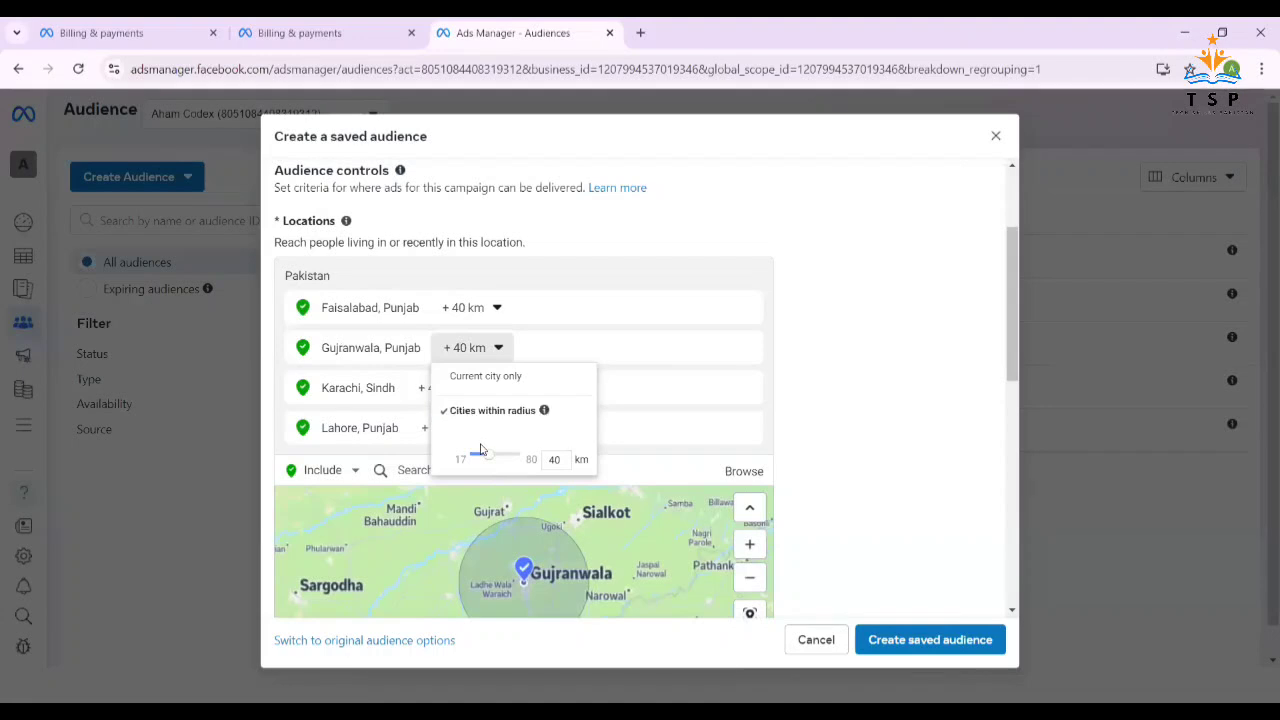
drag(478, 451, 449, 457)
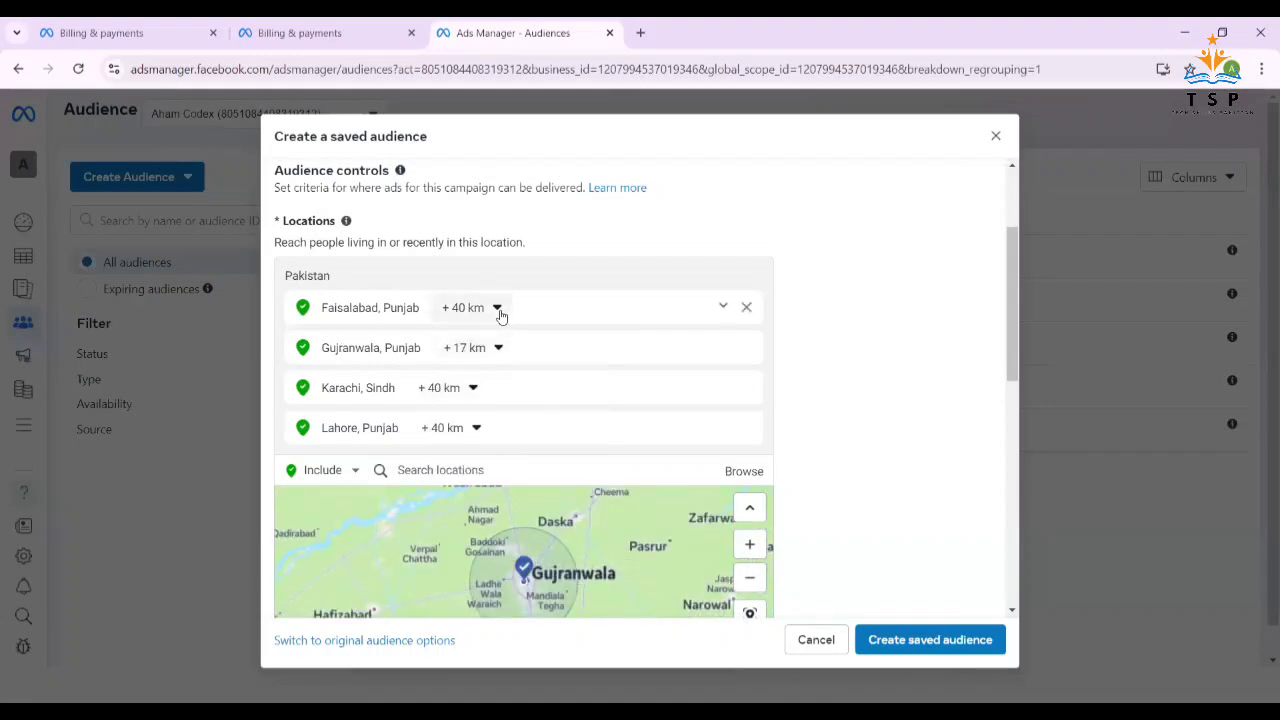
click(496, 308)
drag(491, 420, 453, 417)
click(598, 397)
Step: Set the radius around Karachi to 25 km and around Lahore to 17 km
click(473, 390)
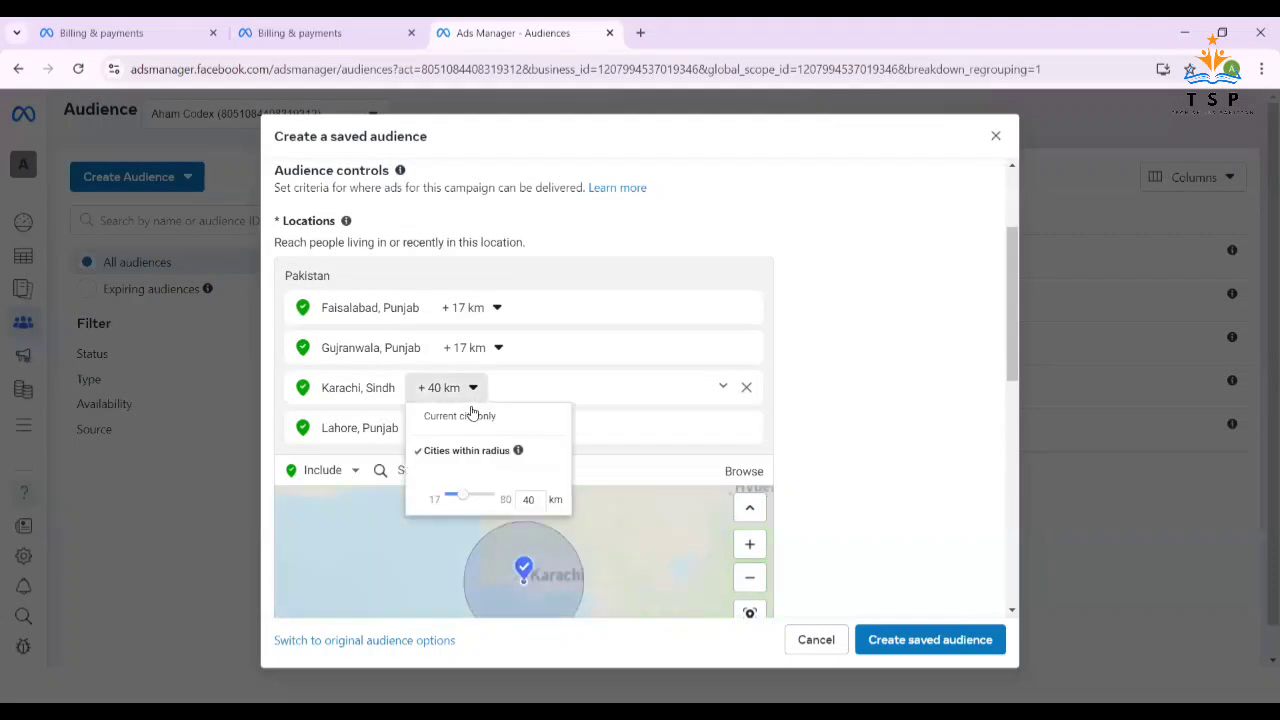
drag(466, 494, 458, 498)
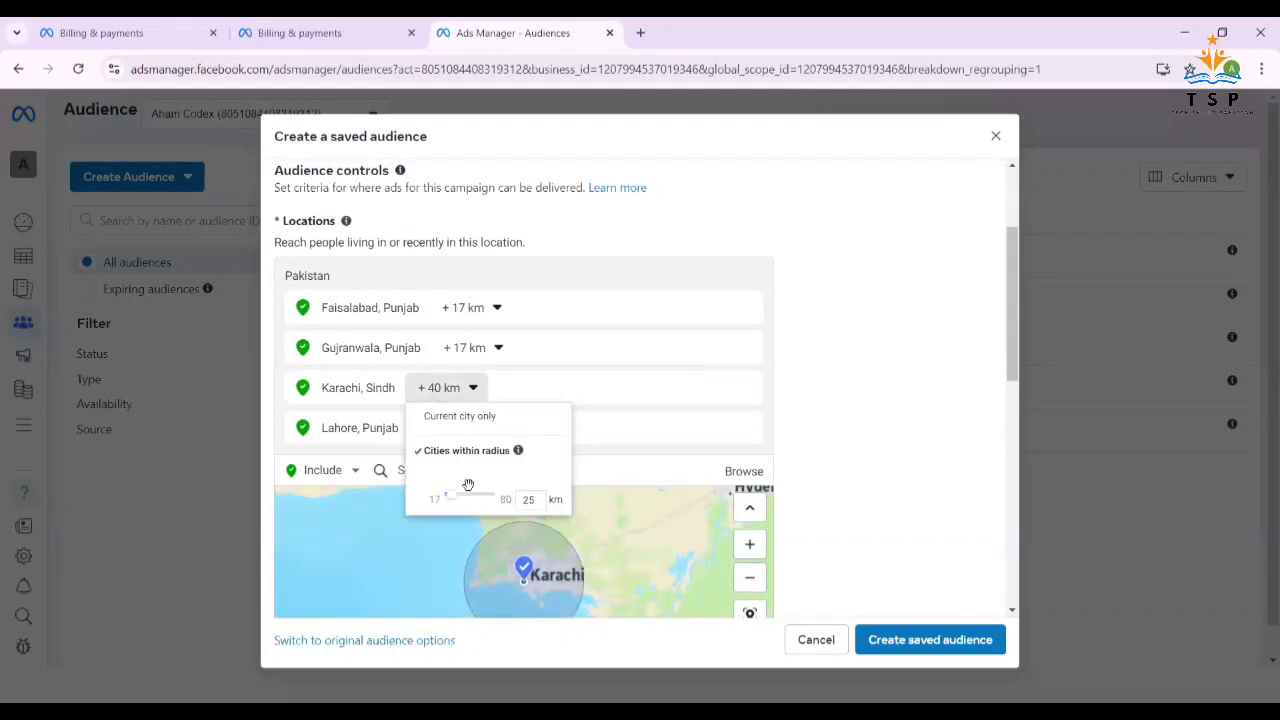
click(476, 428)
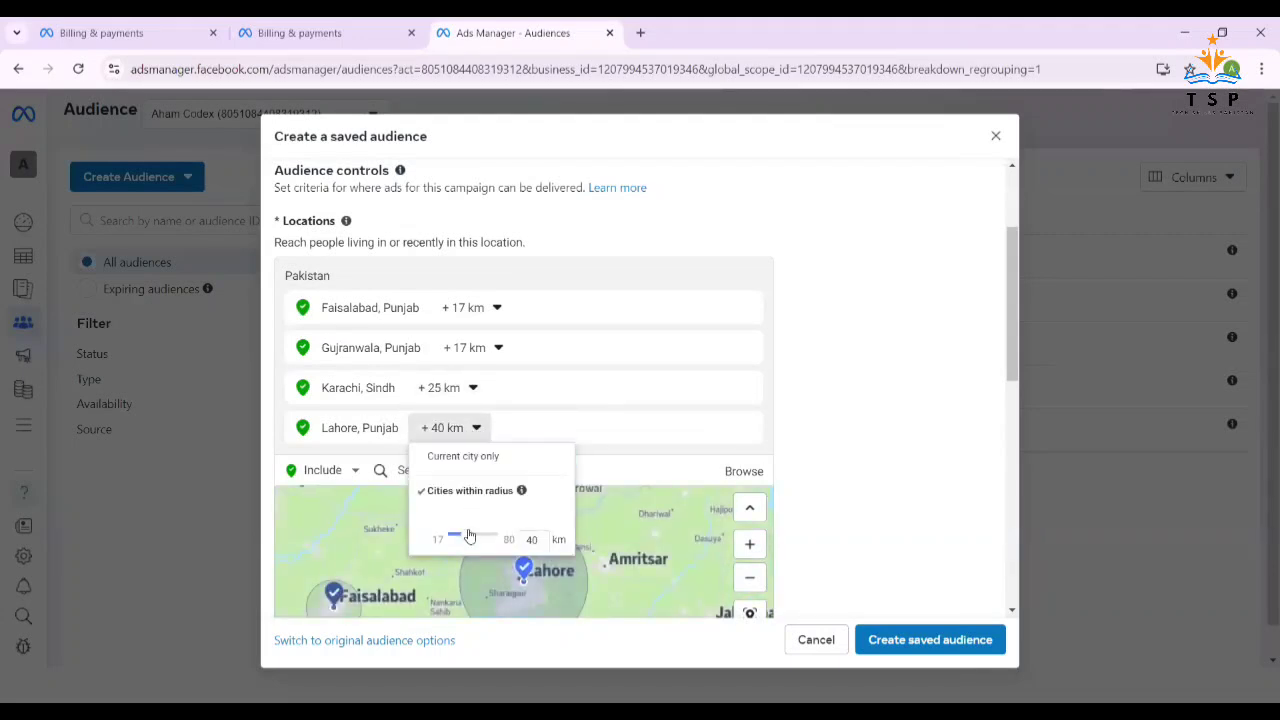
drag(464, 535, 446, 537)
click(600, 451)
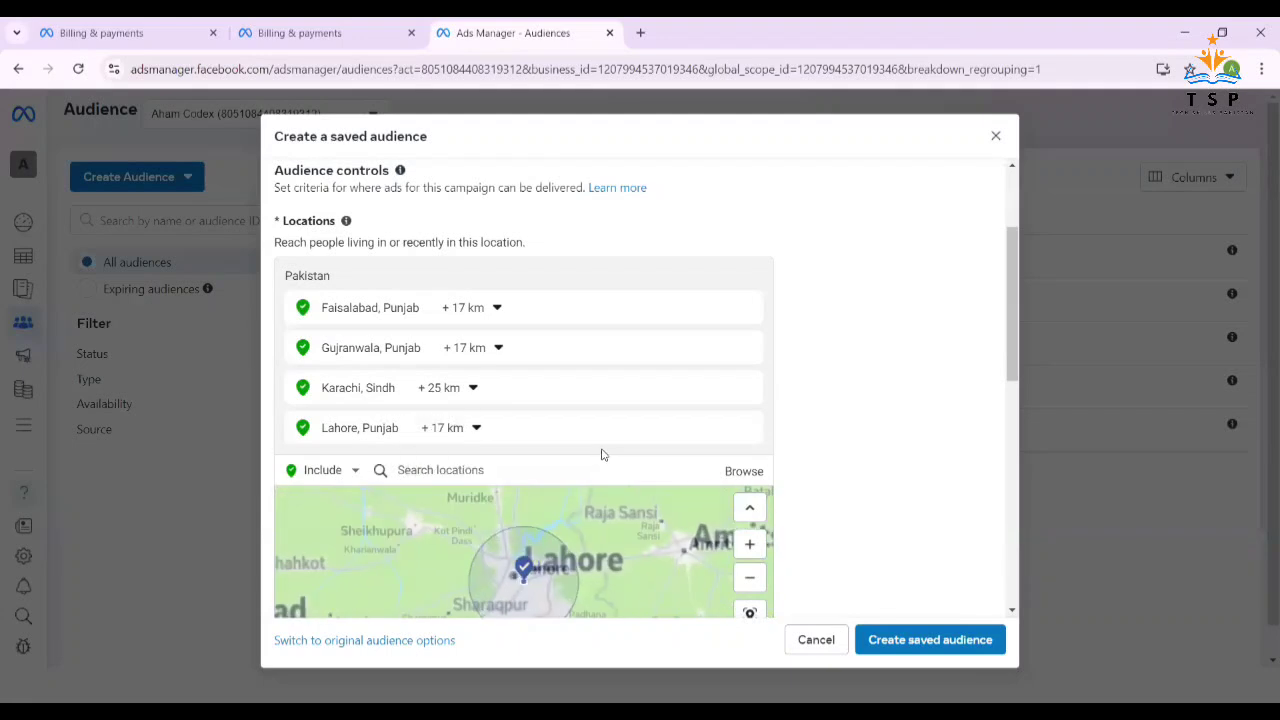
Step: Set the audience's minimum age to 20 and the upper limit of the Advantage+ age range to 55
scroll(600, 450, down, 2)
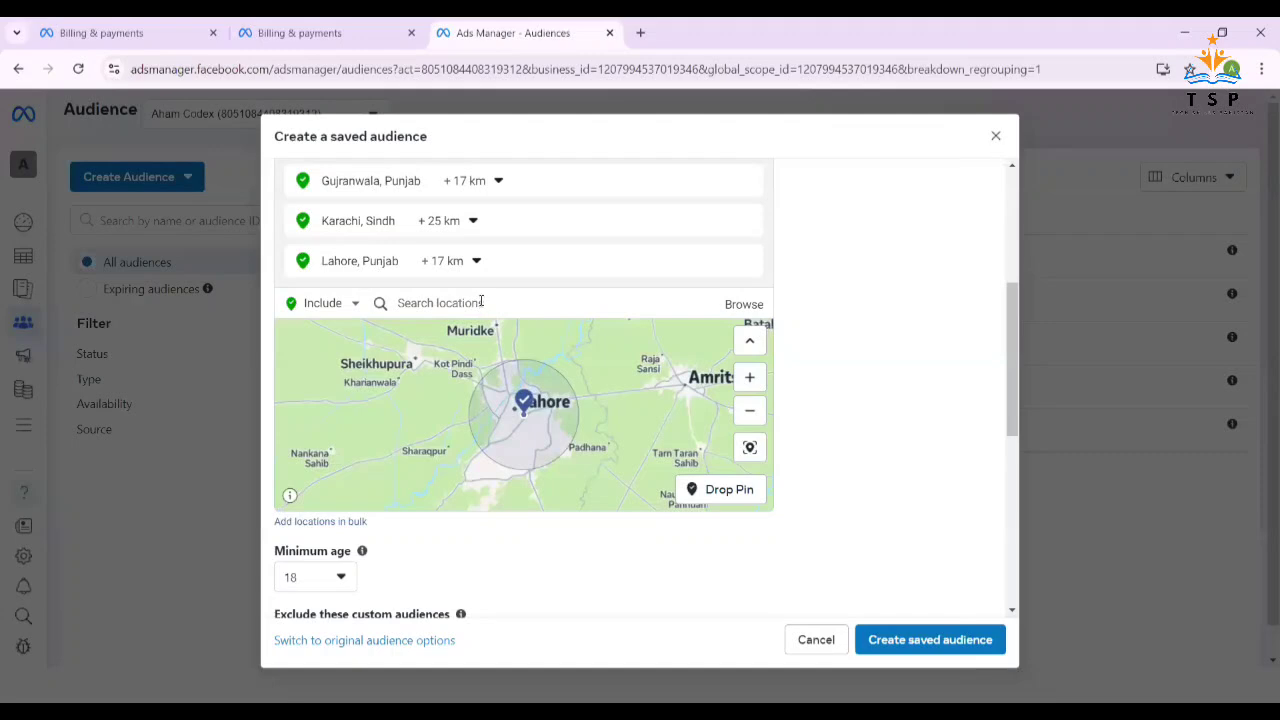
scroll(481, 302, down, 4)
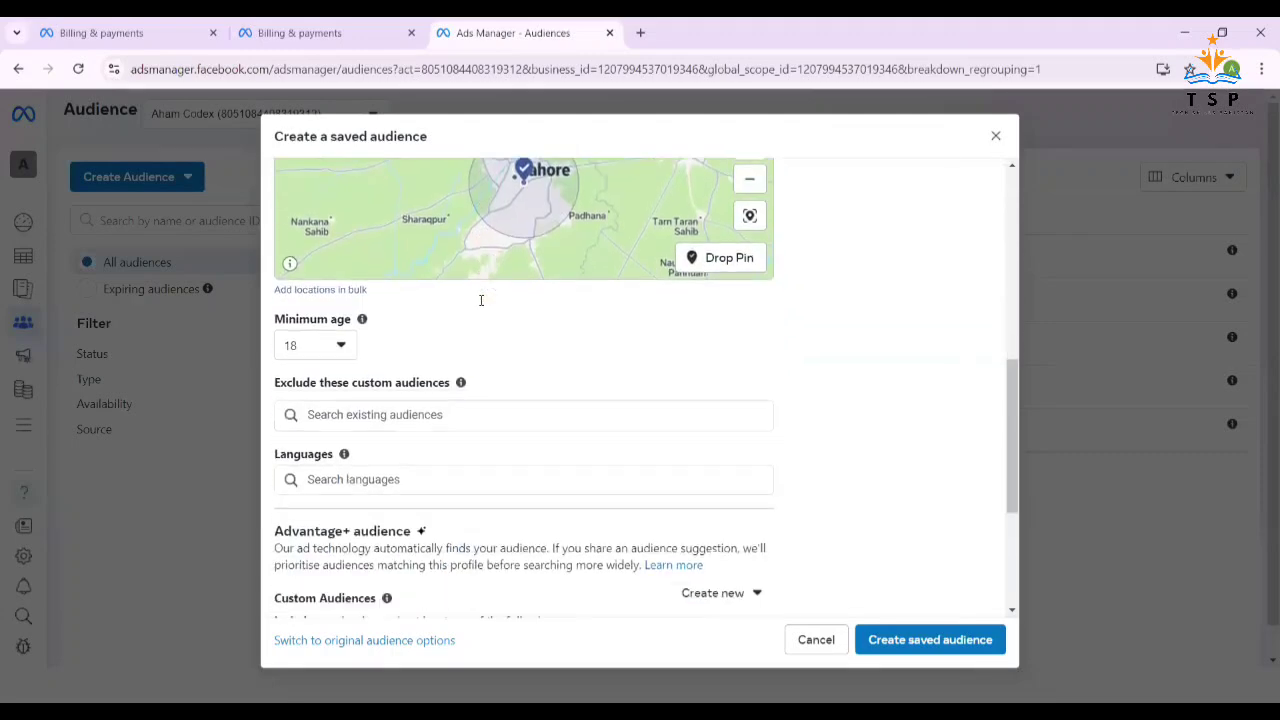
click(340, 244)
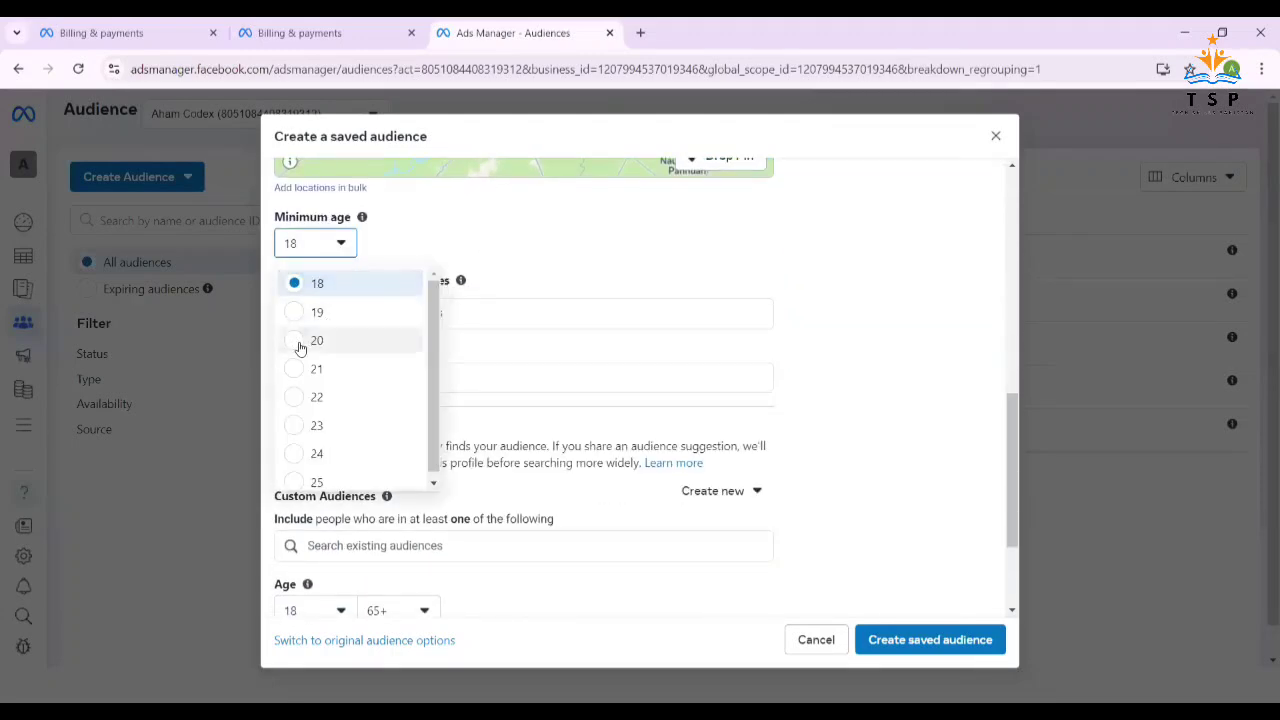
click(300, 341)
scroll(420, 430, down, 2)
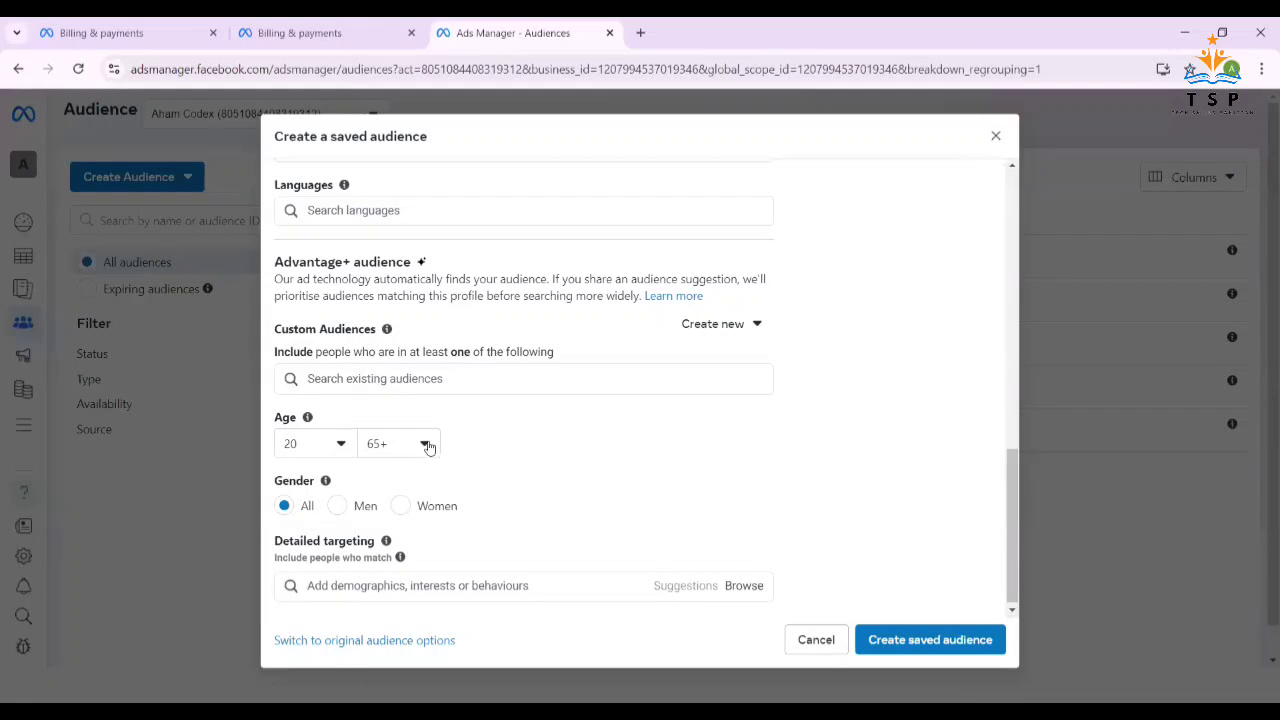
click(426, 445)
scroll(420, 340, up, 3)
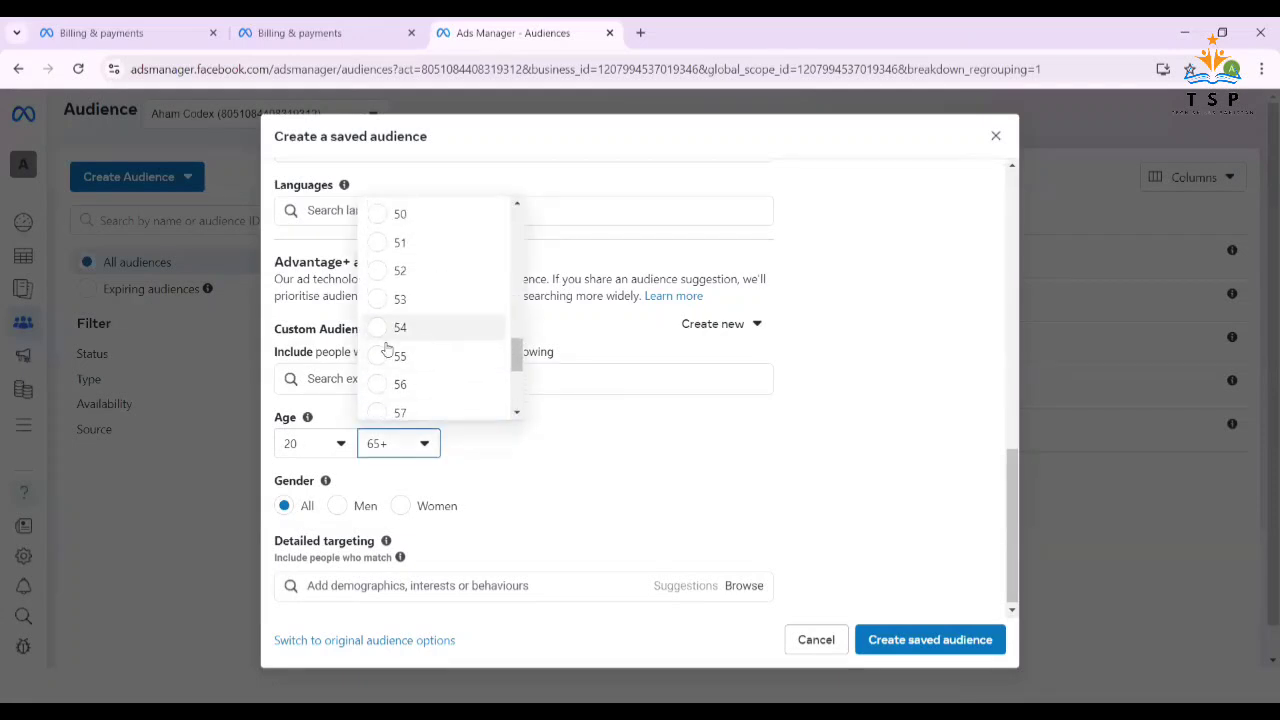
click(377, 355)
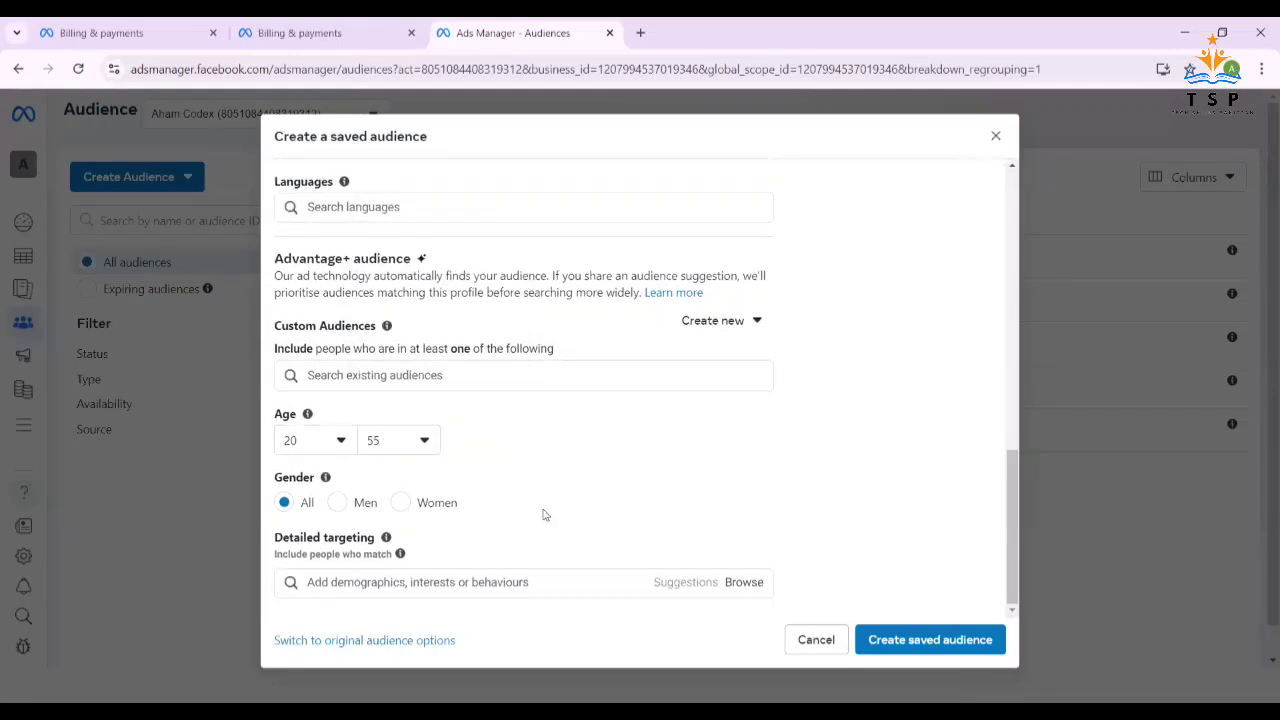
Step: Search detailed targeting for "social media marketing" and add the Social media marketing job title
click(383, 582)
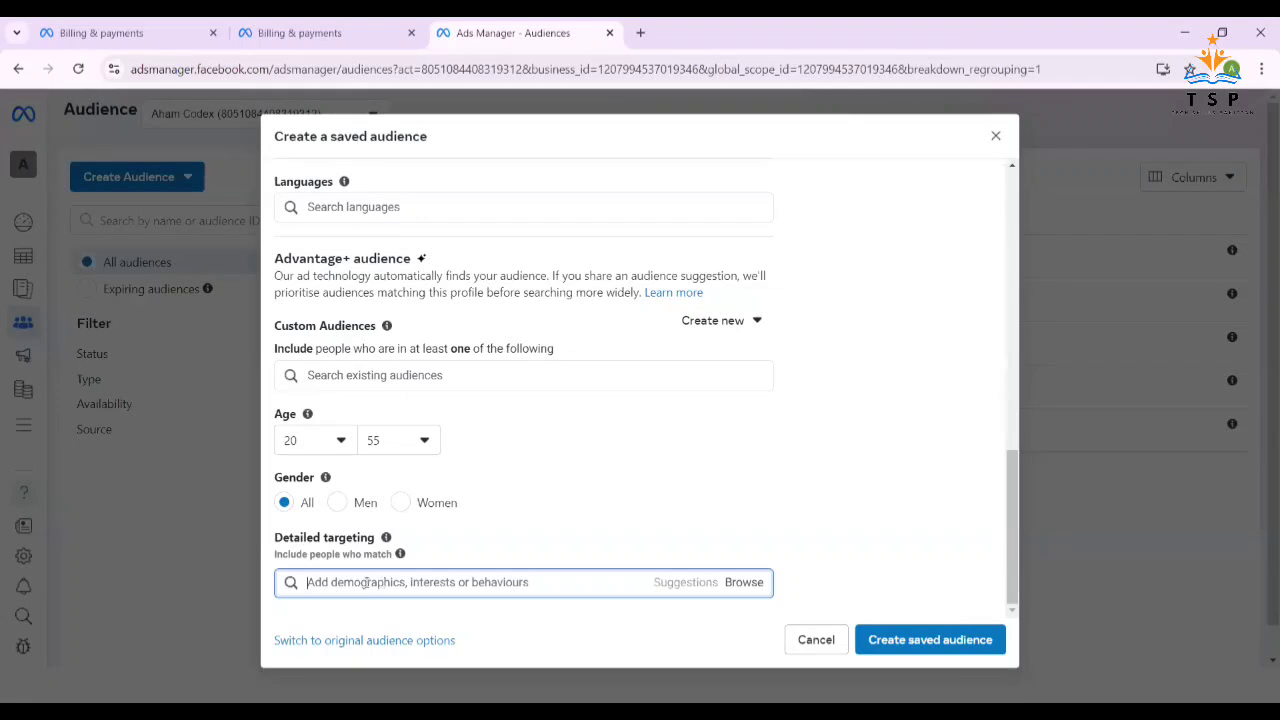
text(soc)
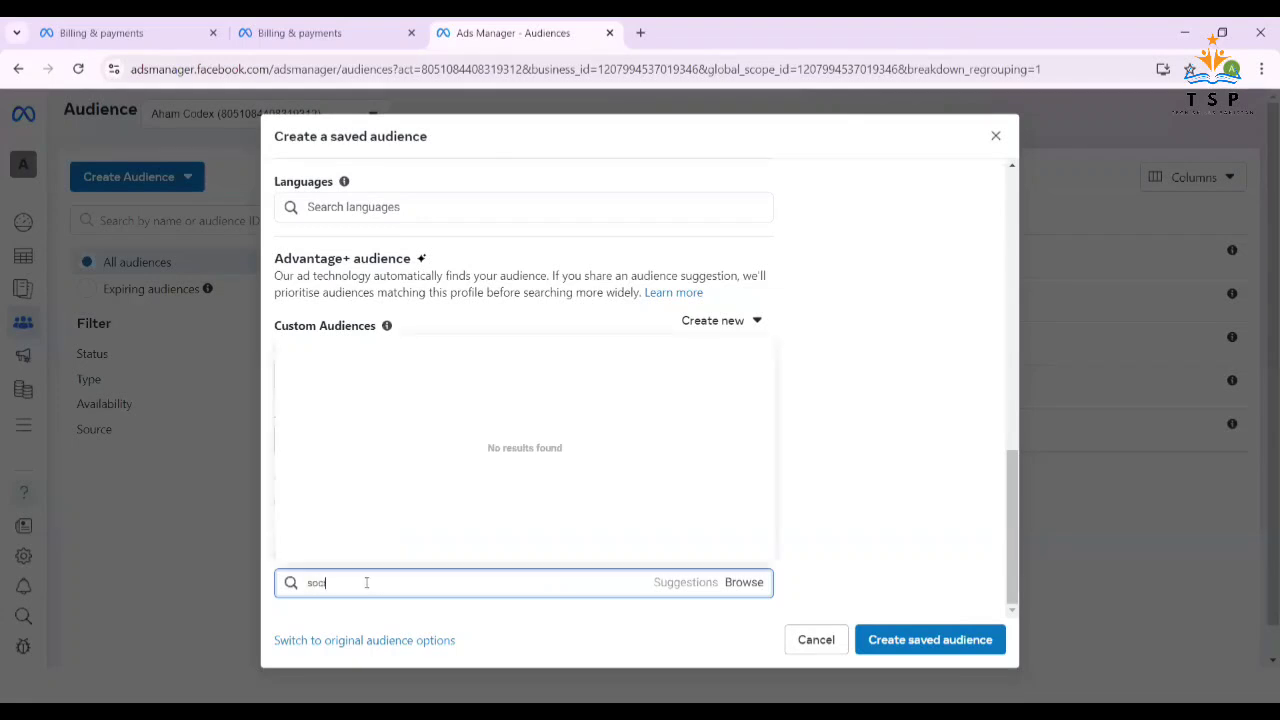
text(ial medi)
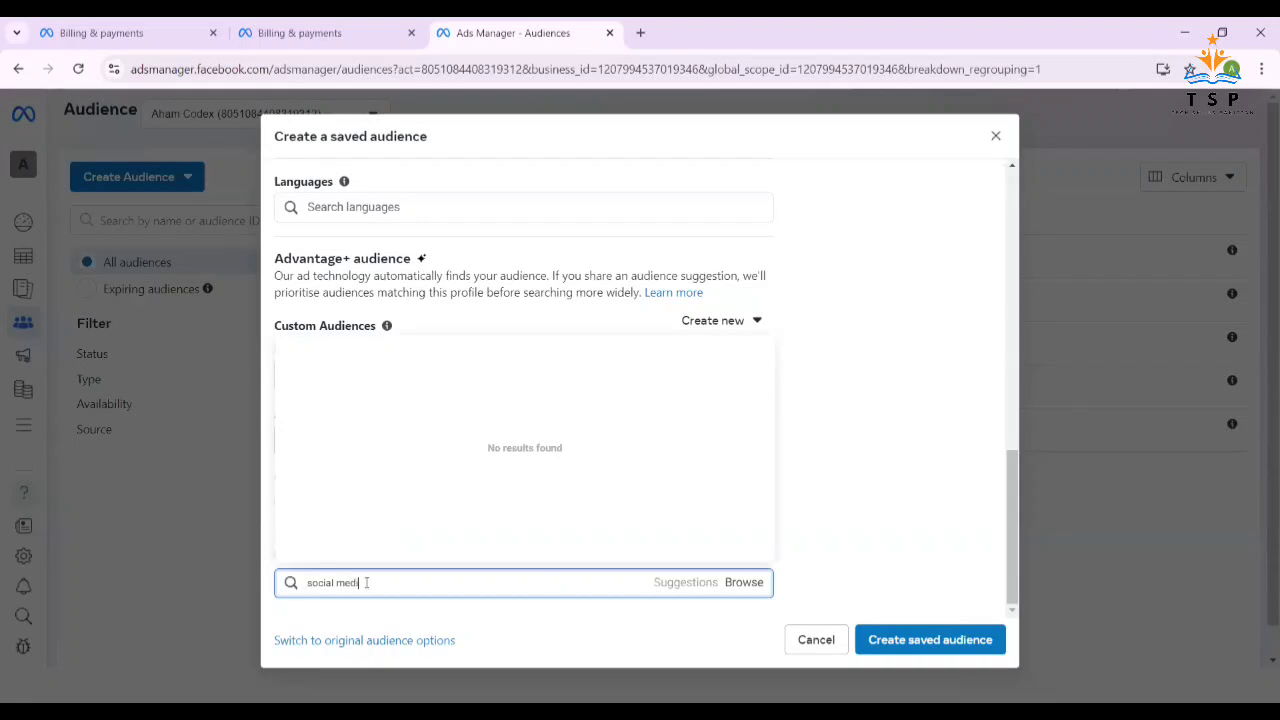
text(a marketing)
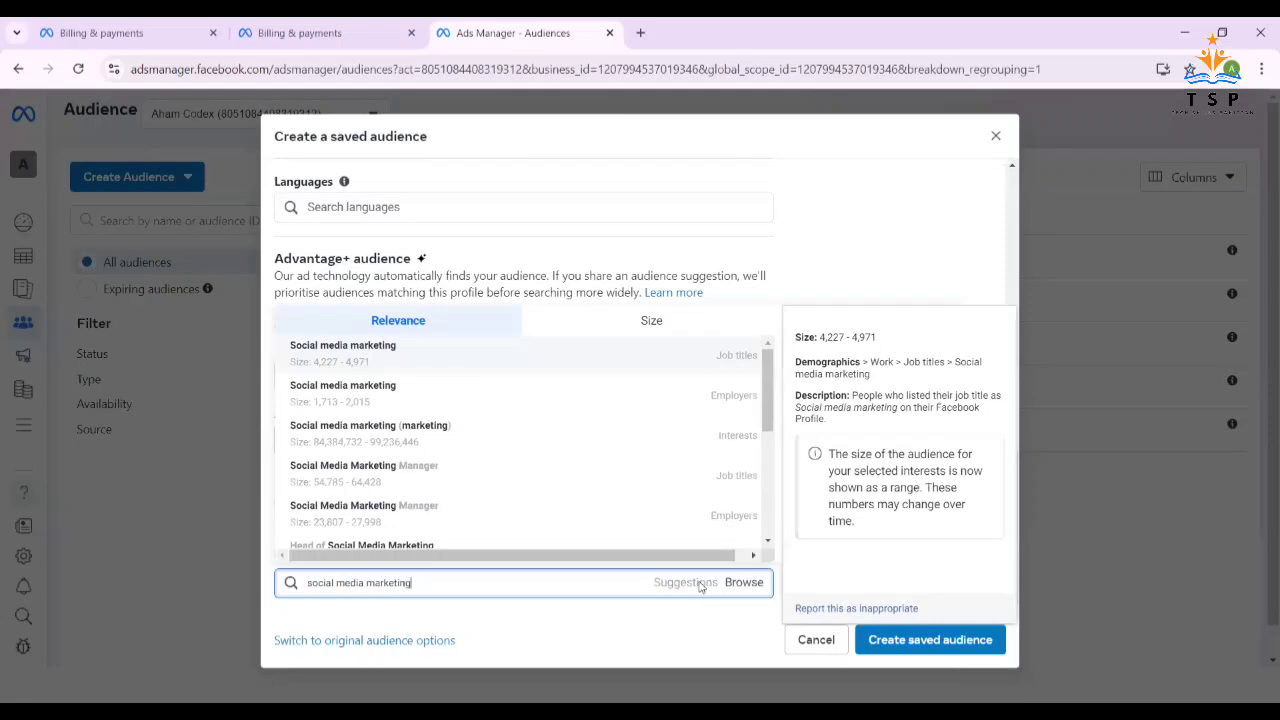
scroll(474, 460, down, 2)
scroll(387, 354, up, 2)
click(387, 350)
Step: Add the suggested job titles Digital Marketing Strategist, Digital strategy manager and Social Media Marketing Manager to the detailed targeting
scroll(589, 537, down, 1)
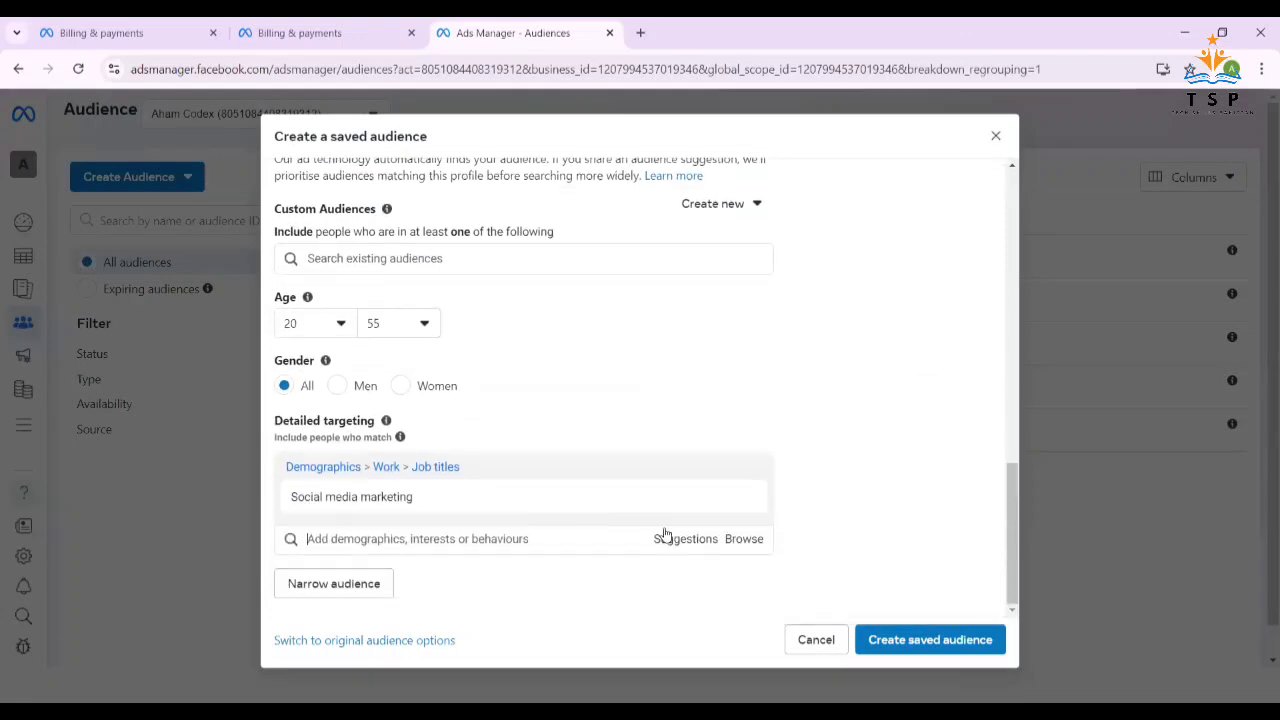
click(670, 540)
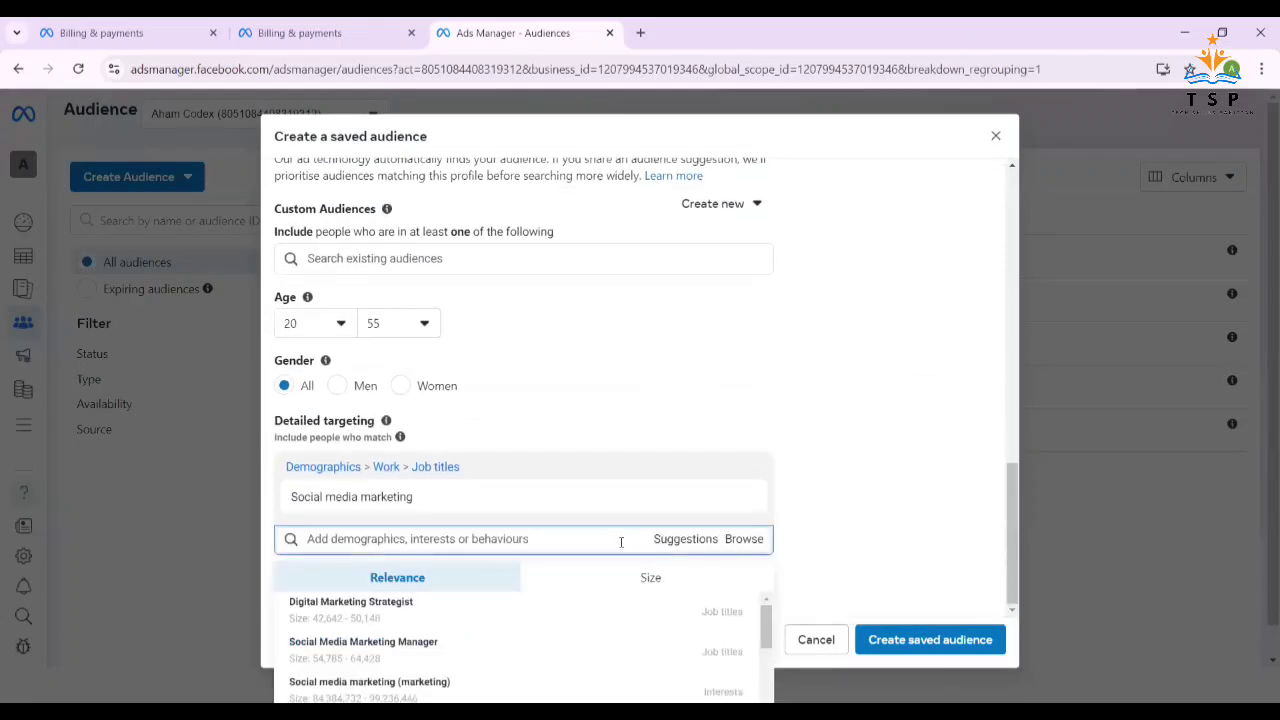
click(525, 610)
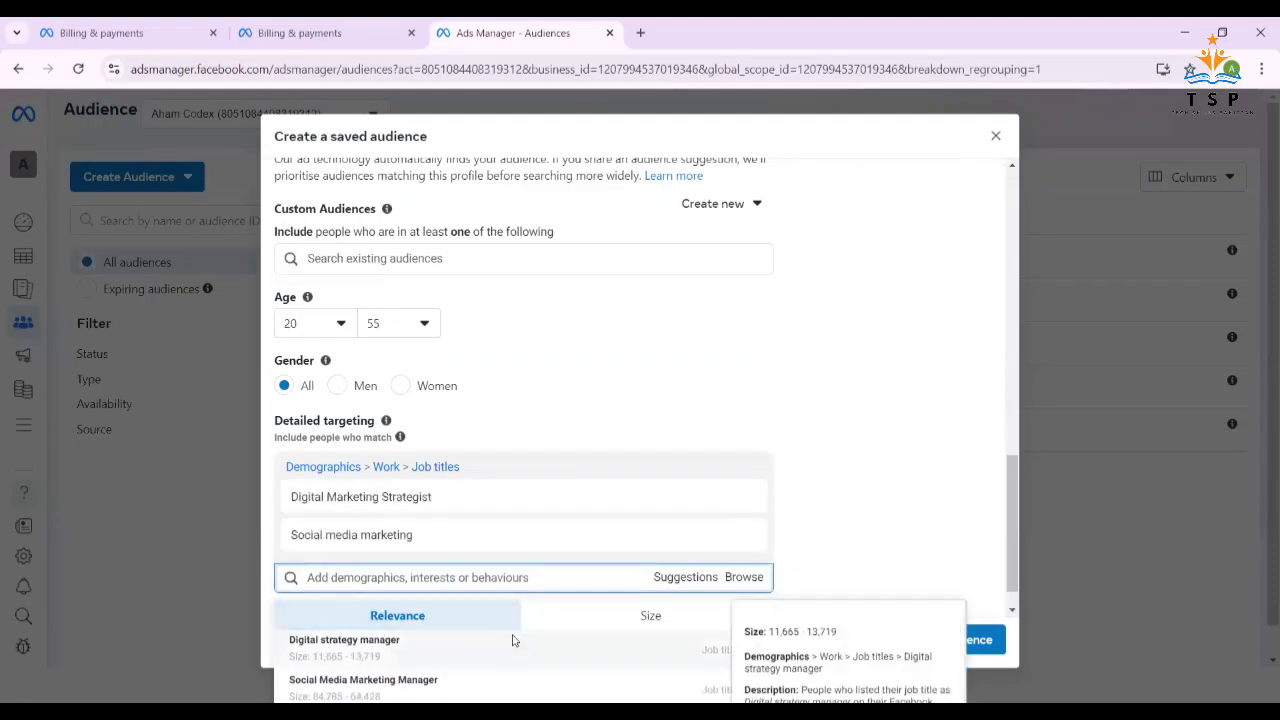
click(512, 640)
click(595, 605)
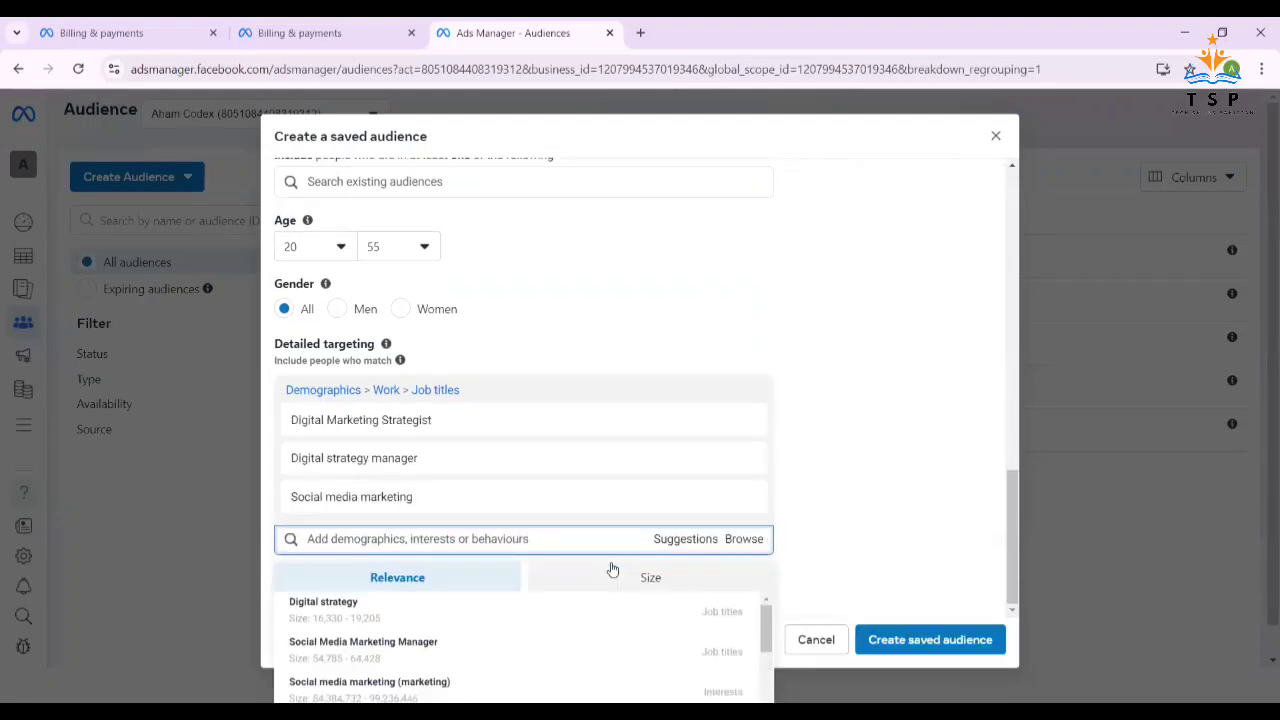
click(531, 658)
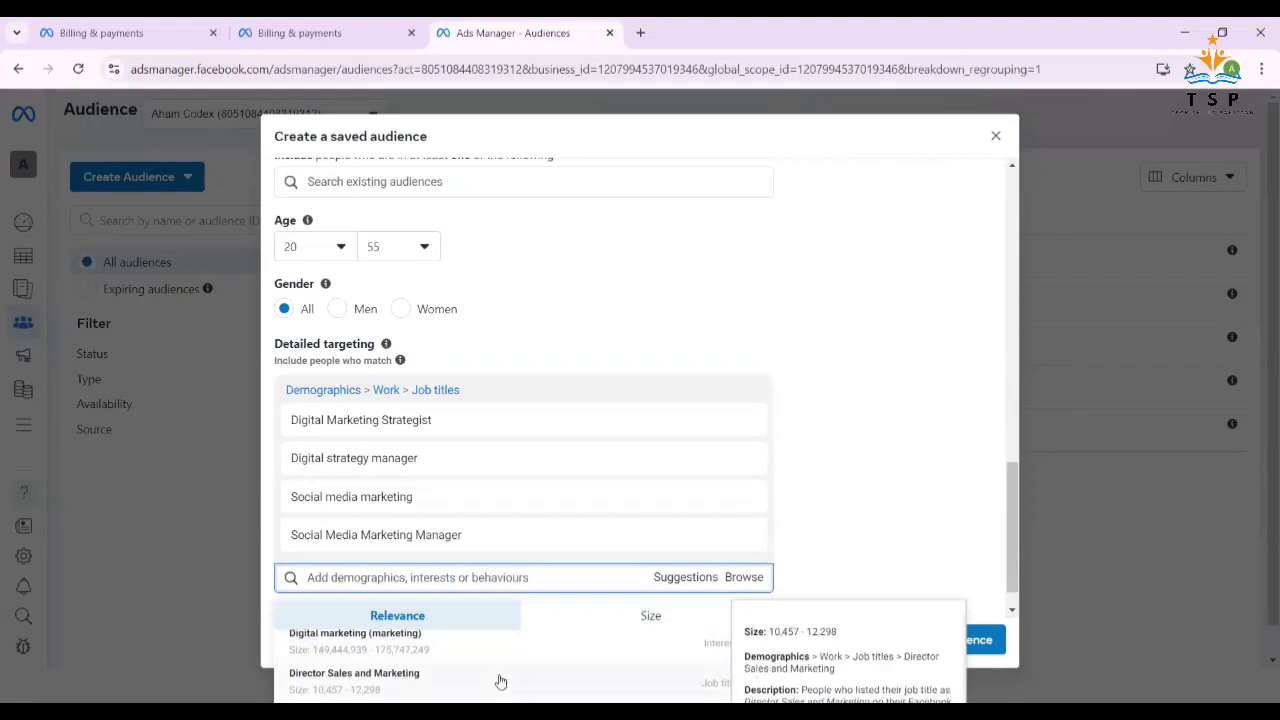
Step: Add the suggestions Digital marketing (marketing), Sales and Marketing Manager, Marketing and Promotions Manager, Content marketing (marketing) and Marketing management to the detailed targeting
click(500, 647)
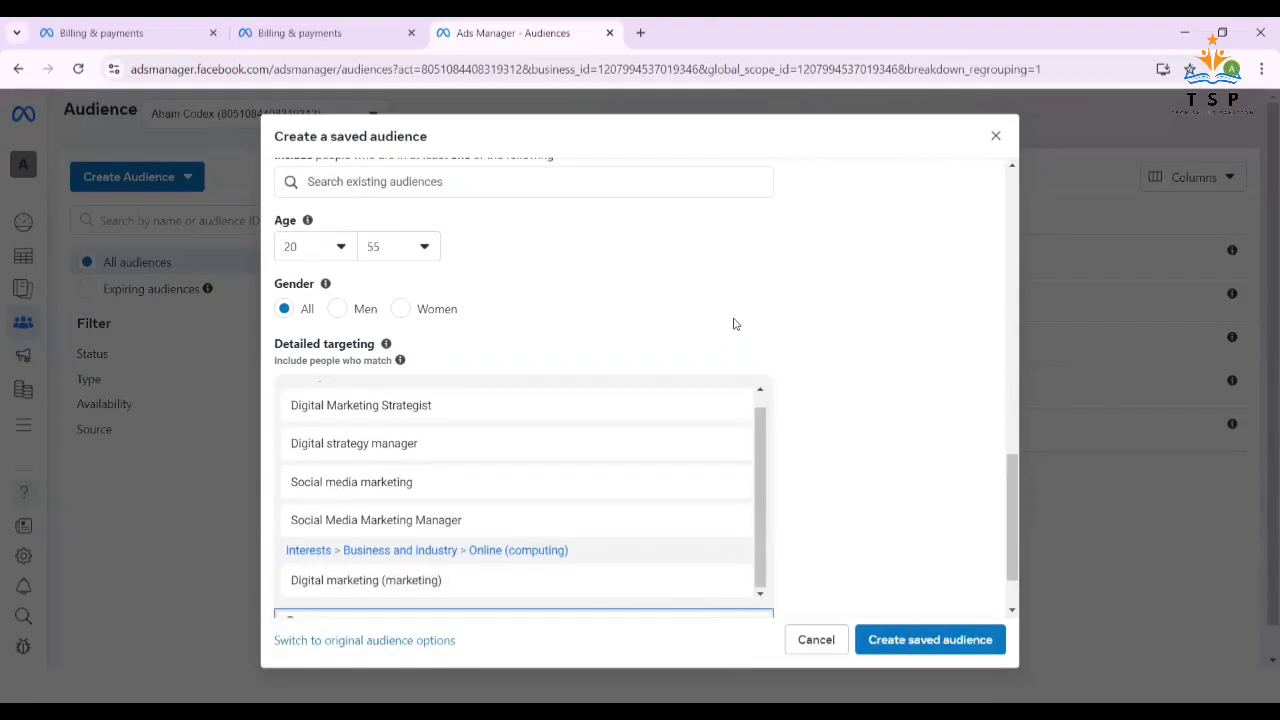
scroll(733, 324, down, 1)
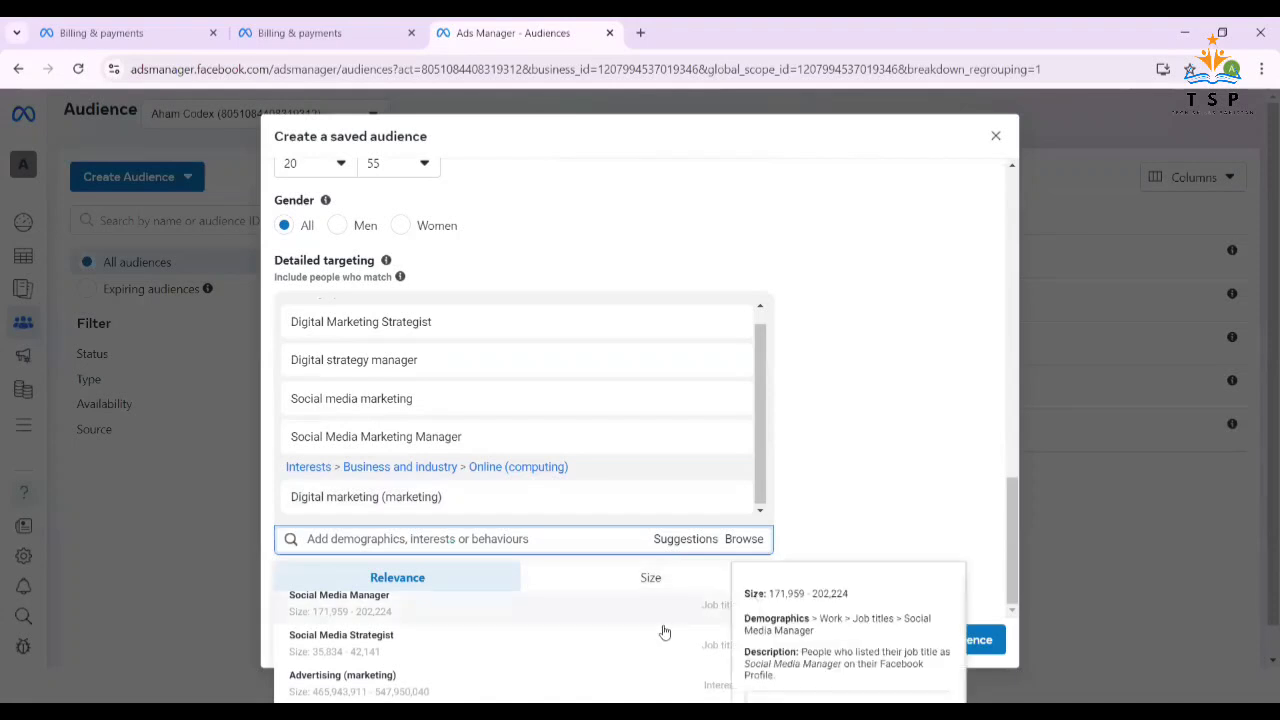
scroll(660, 632, down, 3)
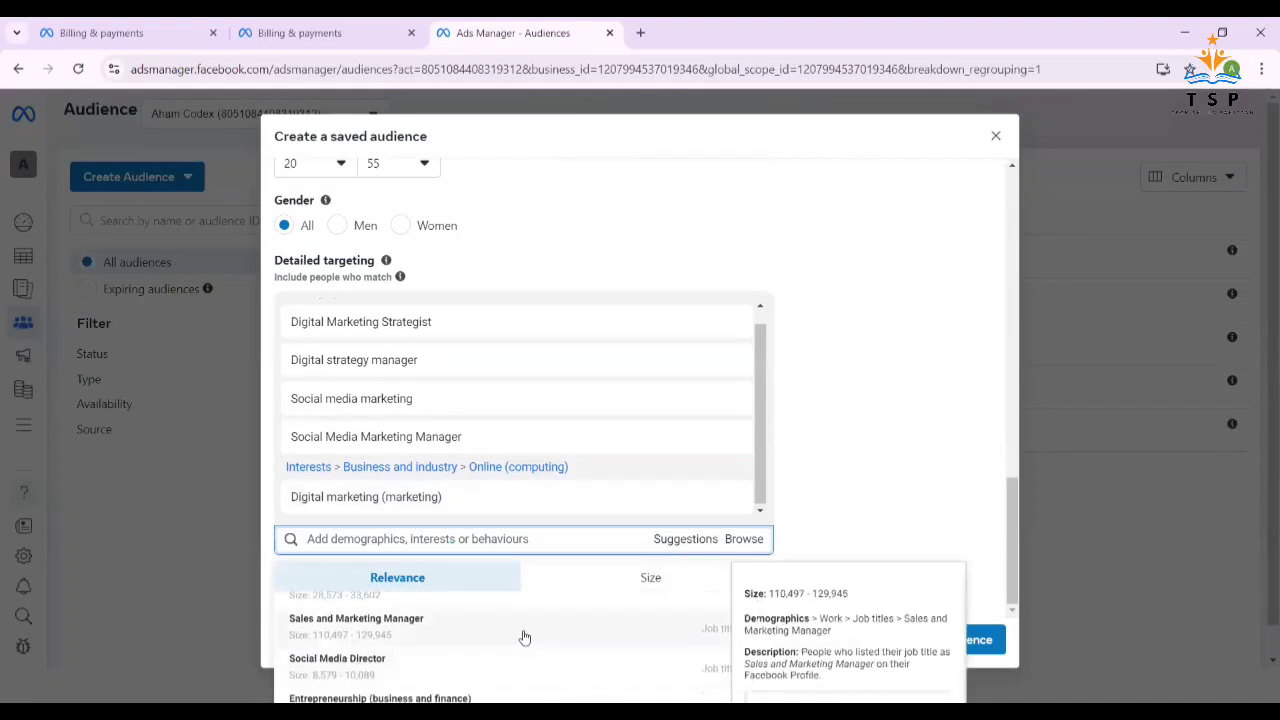
click(524, 630)
scroll(623, 636, down, 5)
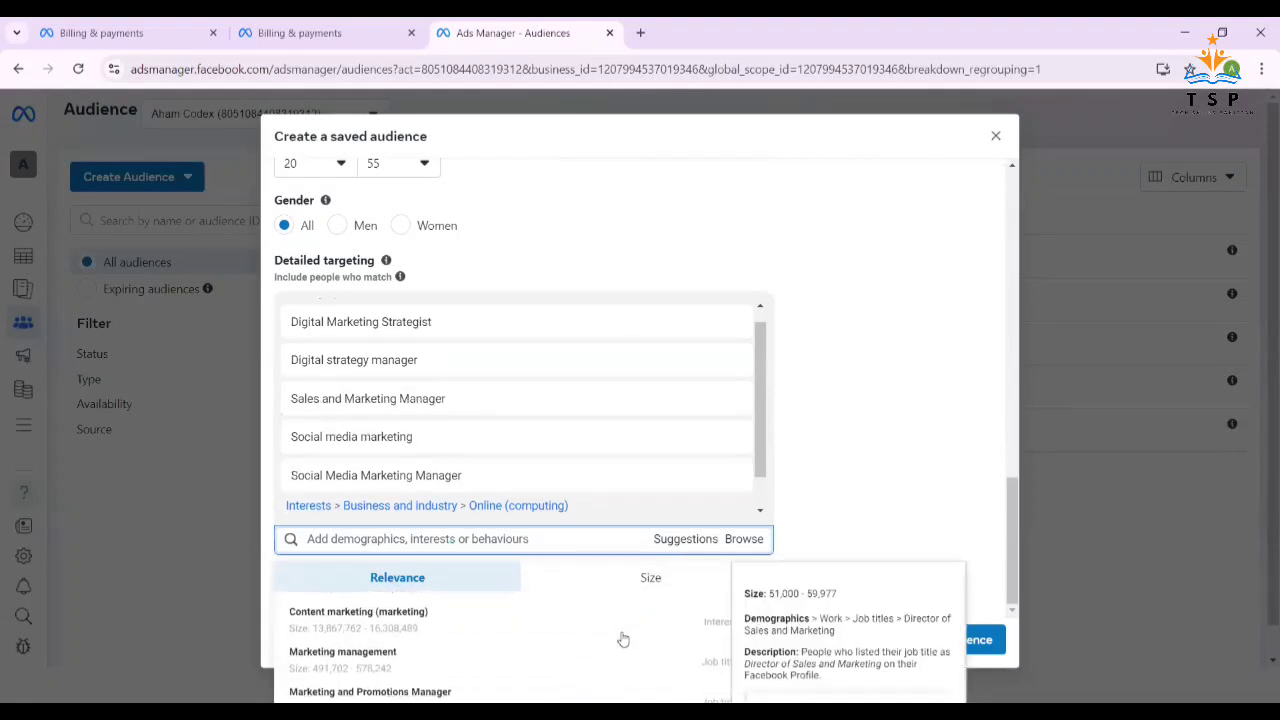
click(530, 691)
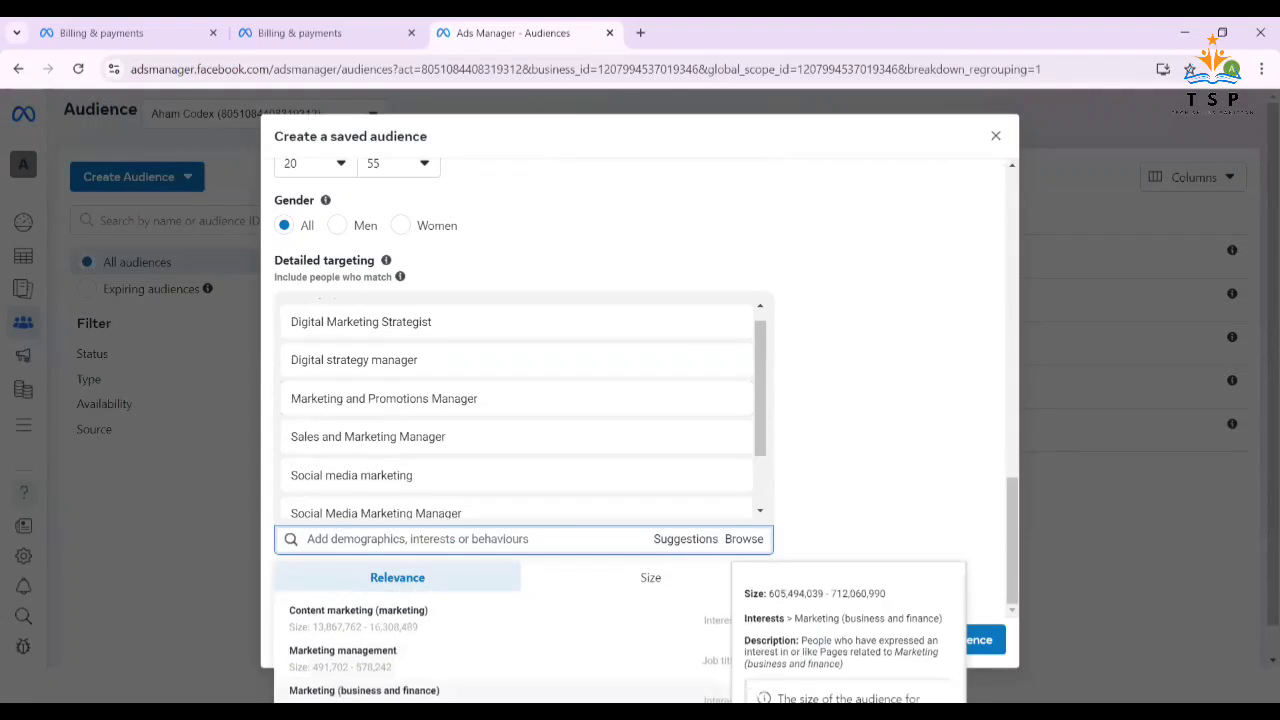
click(533, 654)
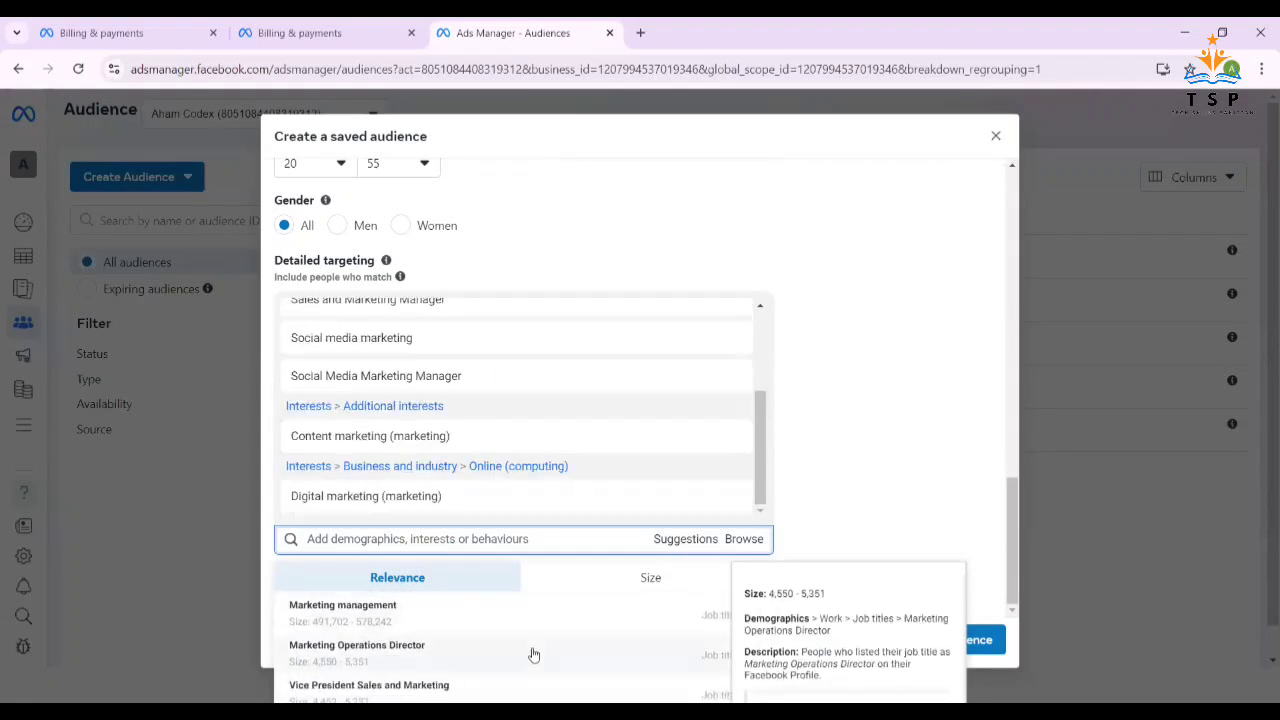
click(491, 614)
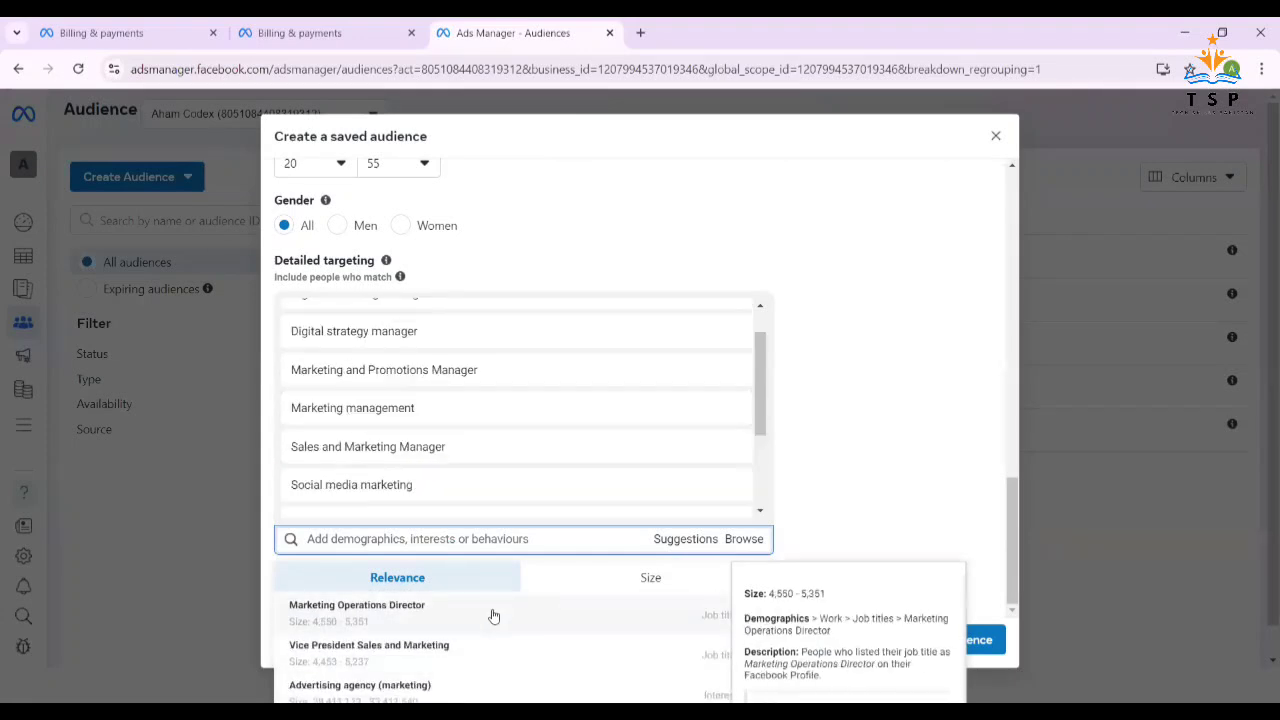
Step: Search detailed targeting for "graphic" and add the Graphic design employer
click(377, 538)
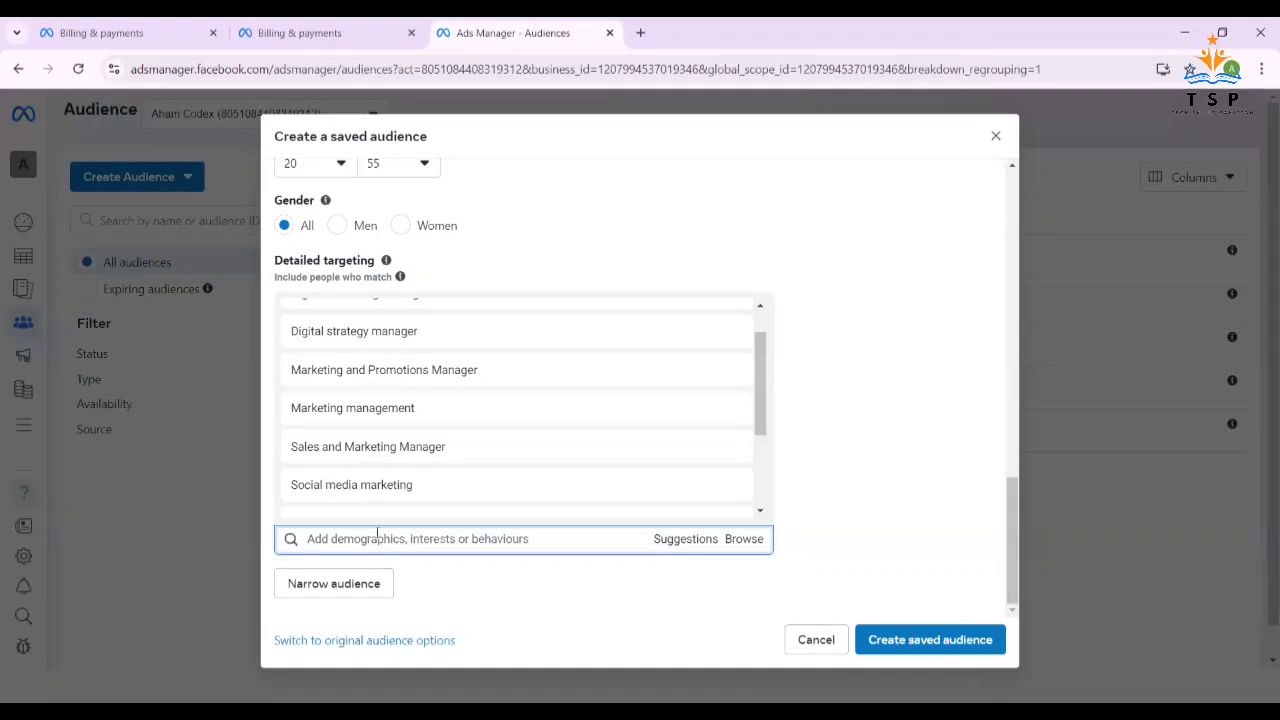
text(graphic)
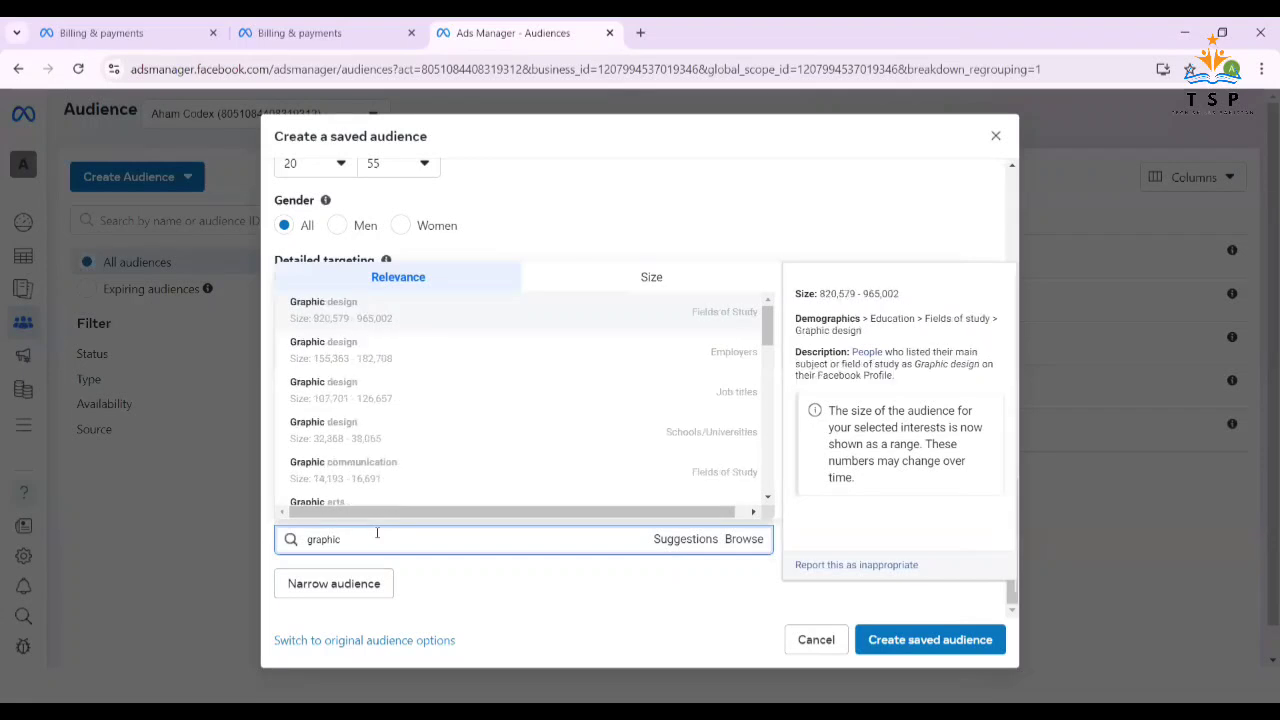
click(371, 350)
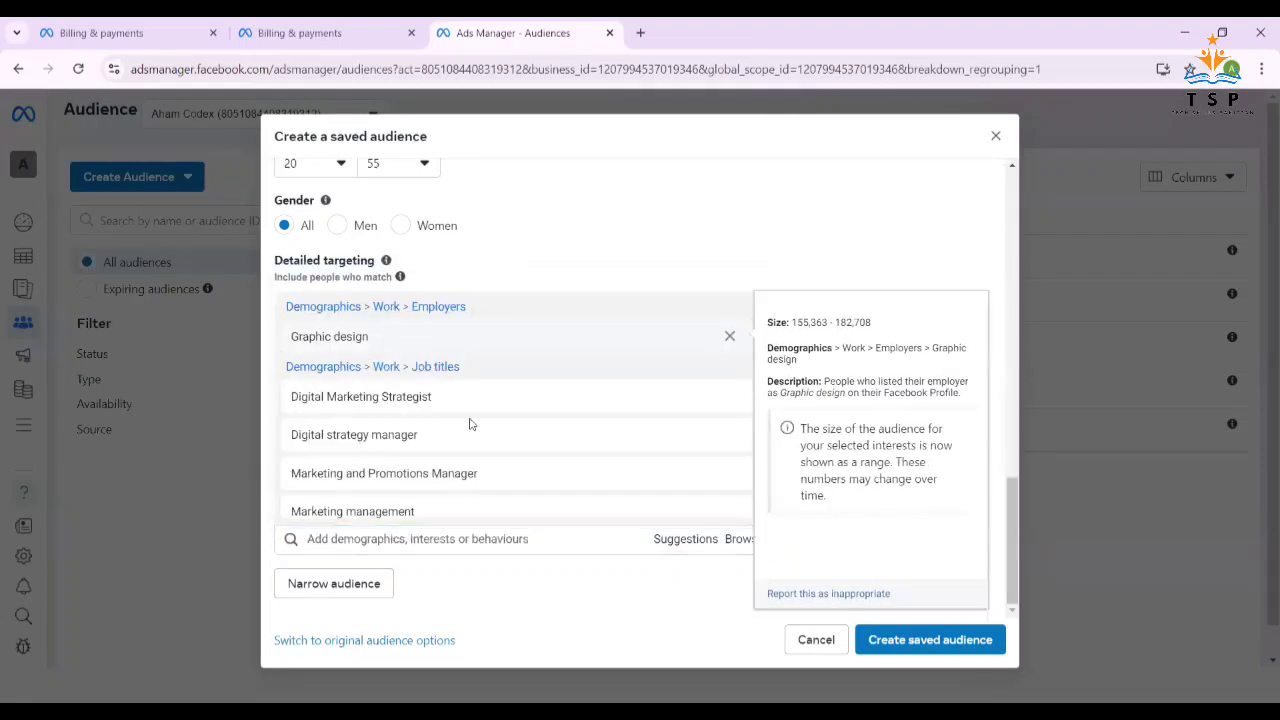
Step: Add the suggested job titles Graphic designer, Freelance Designer and Graphic Art Designer to the detailed targeting
click(673, 542)
scroll(569, 507, down, 5)
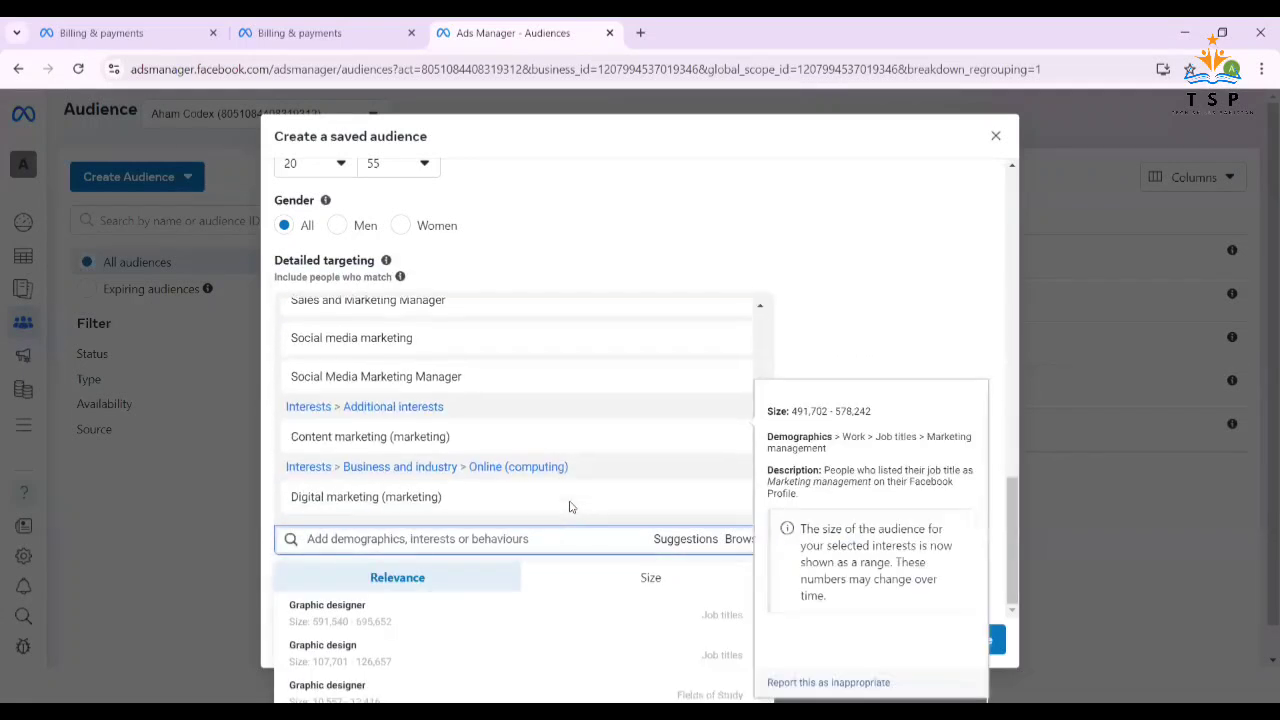
click(570, 618)
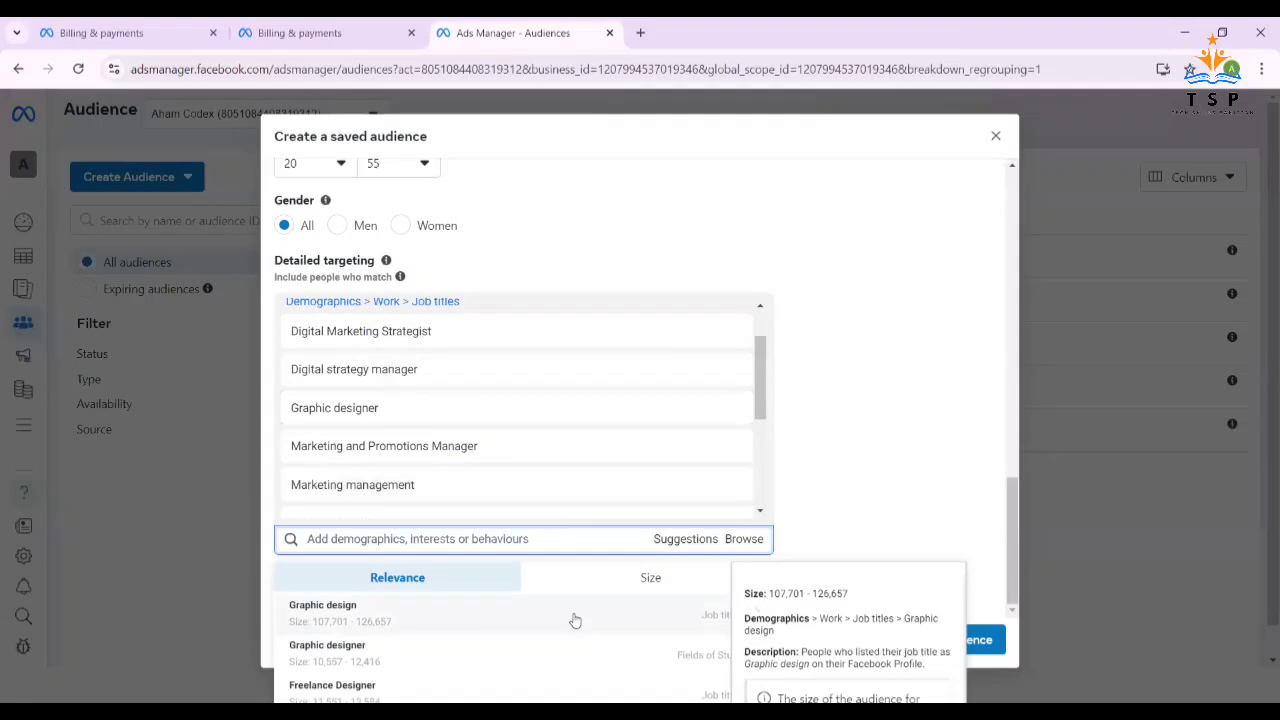
scroll(572, 617, down, 1)
click(550, 646)
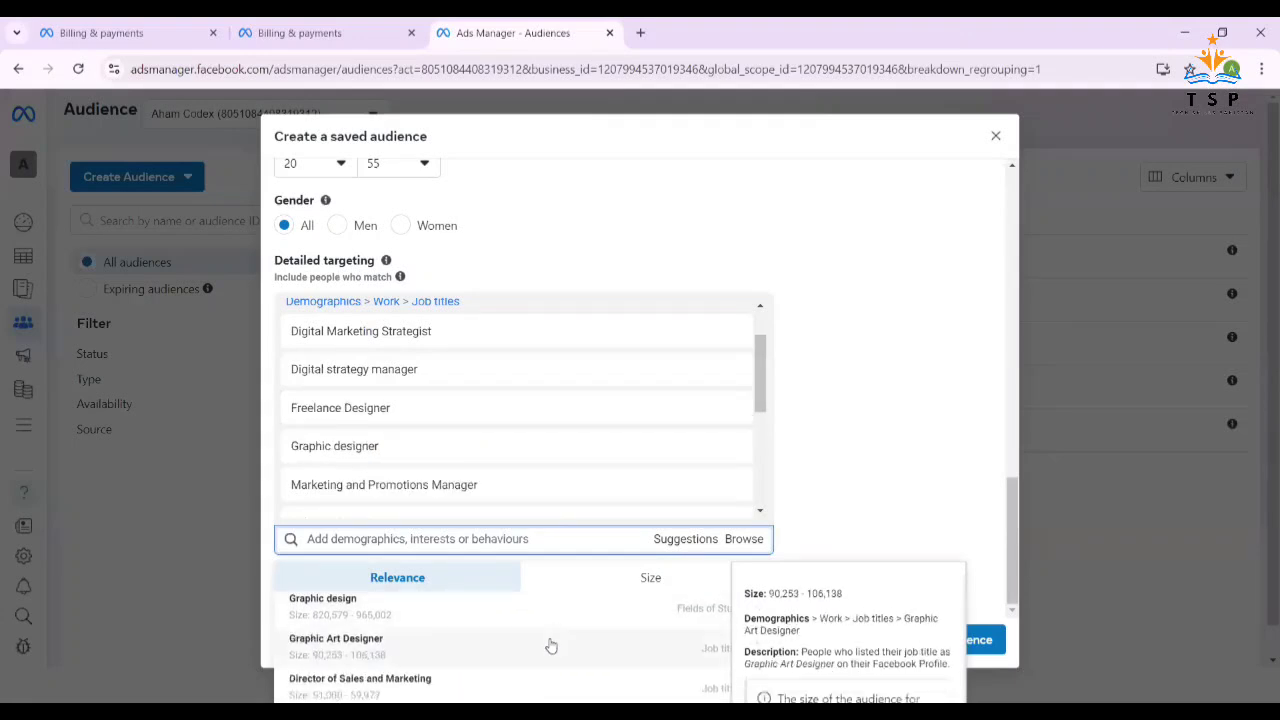
click(550, 646)
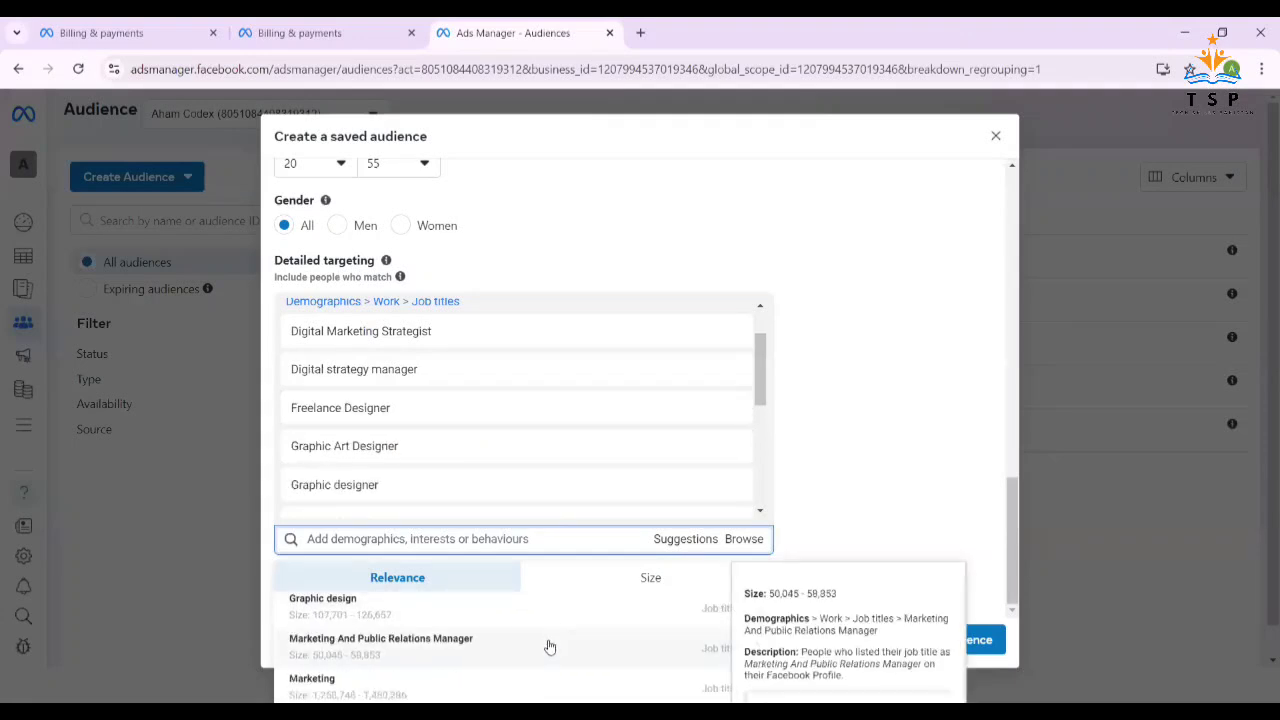
Step: Add the suggestions Marketing And Public Relations Manager, Marketing, Social media marketing (marketing), Advertising (marketing), Freelance Graphic Designer and Marketing Communications Manager to the detailed targeting
click(549, 647)
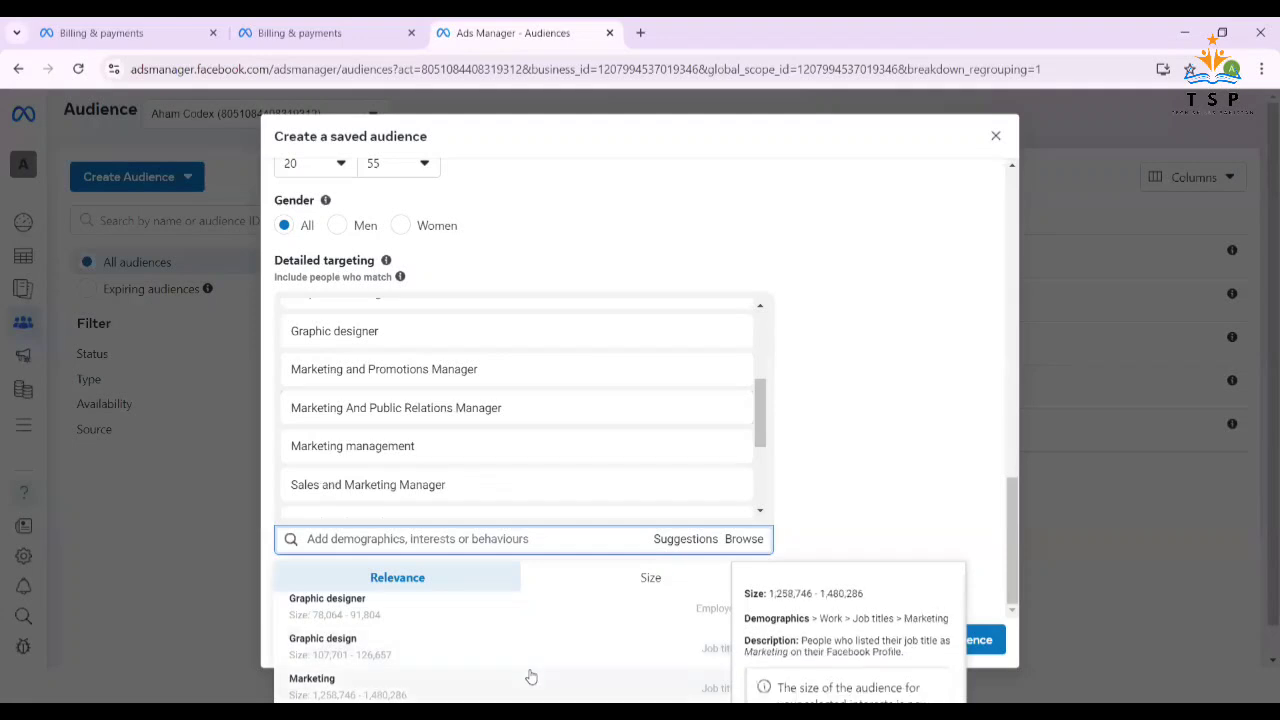
click(529, 676)
click(531, 677)
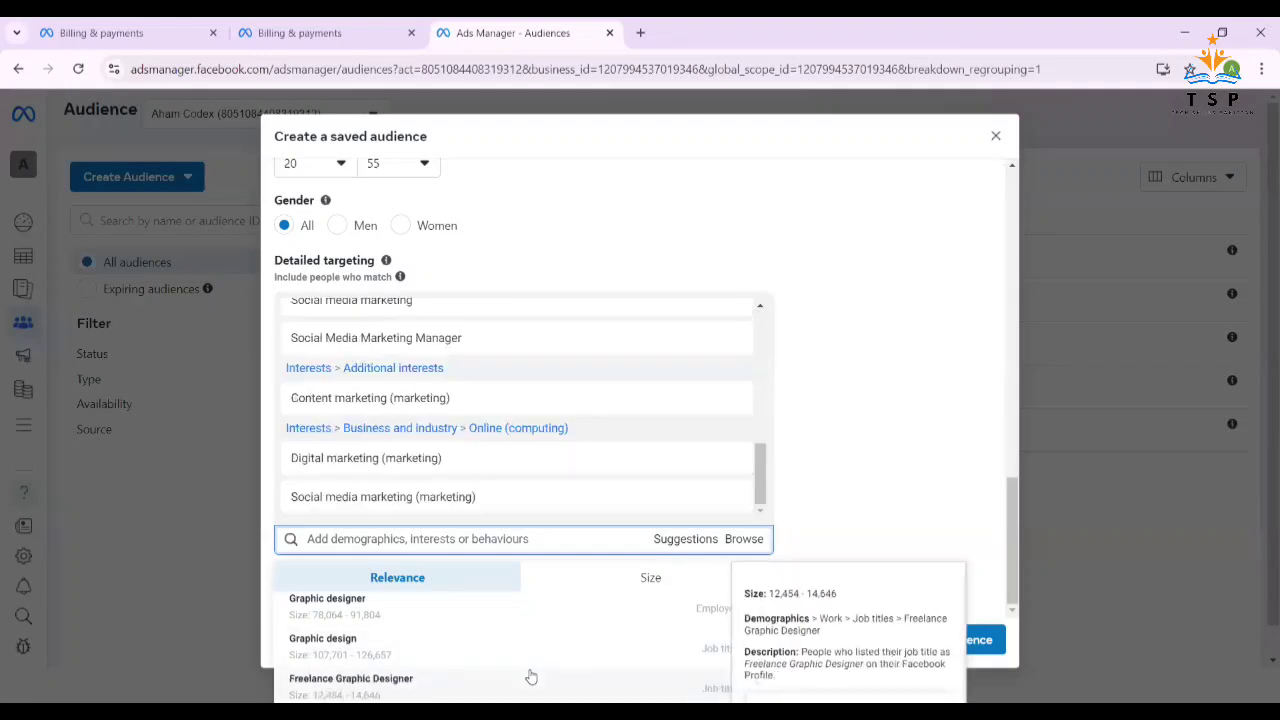
click(531, 677)
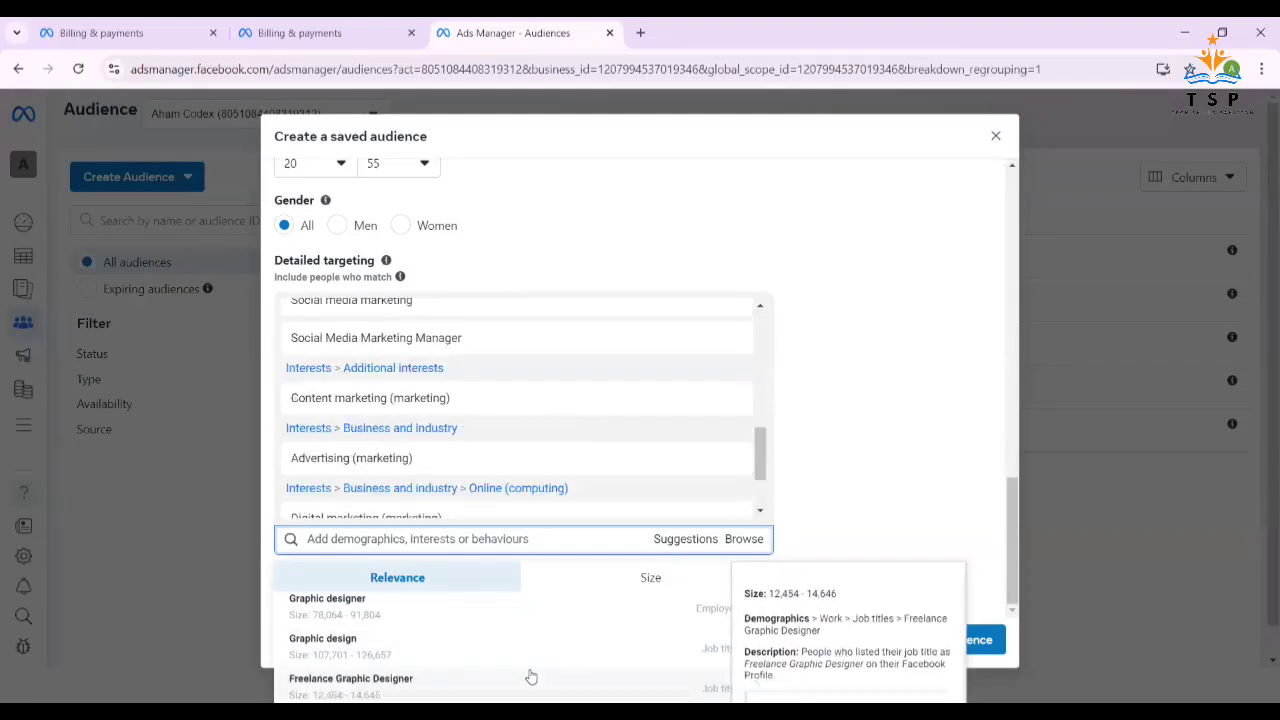
click(531, 677)
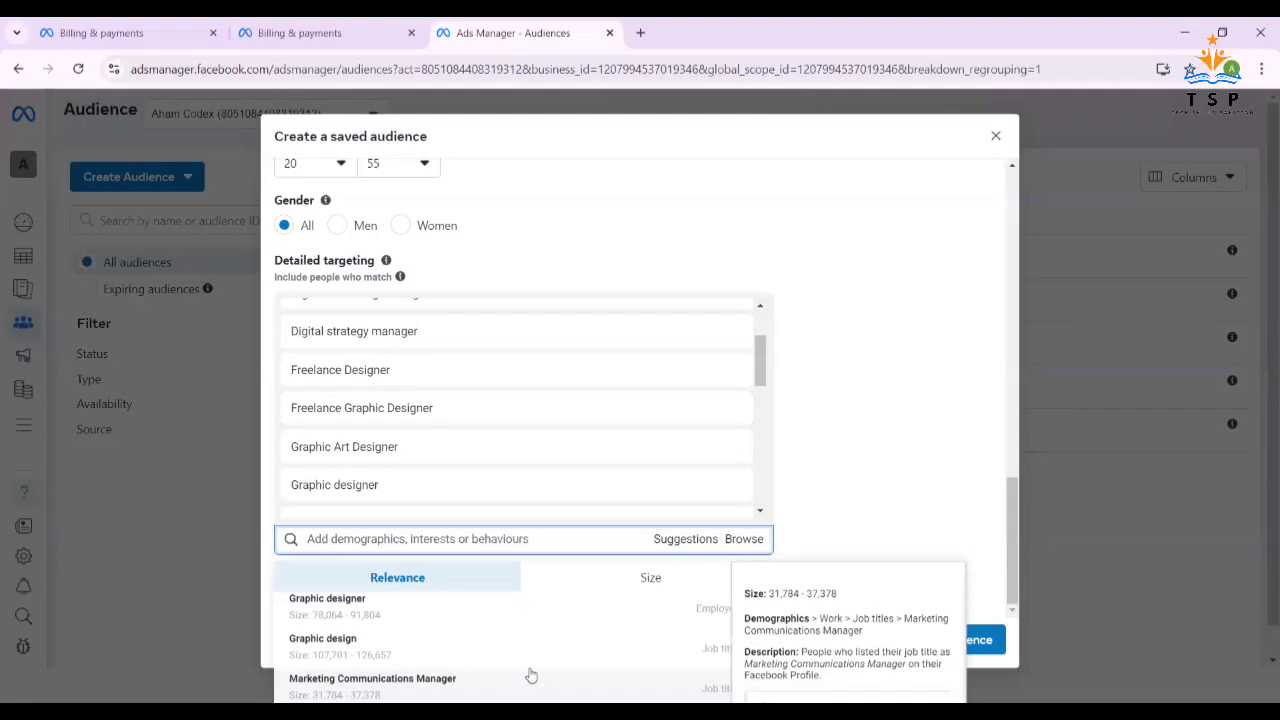
click(531, 677)
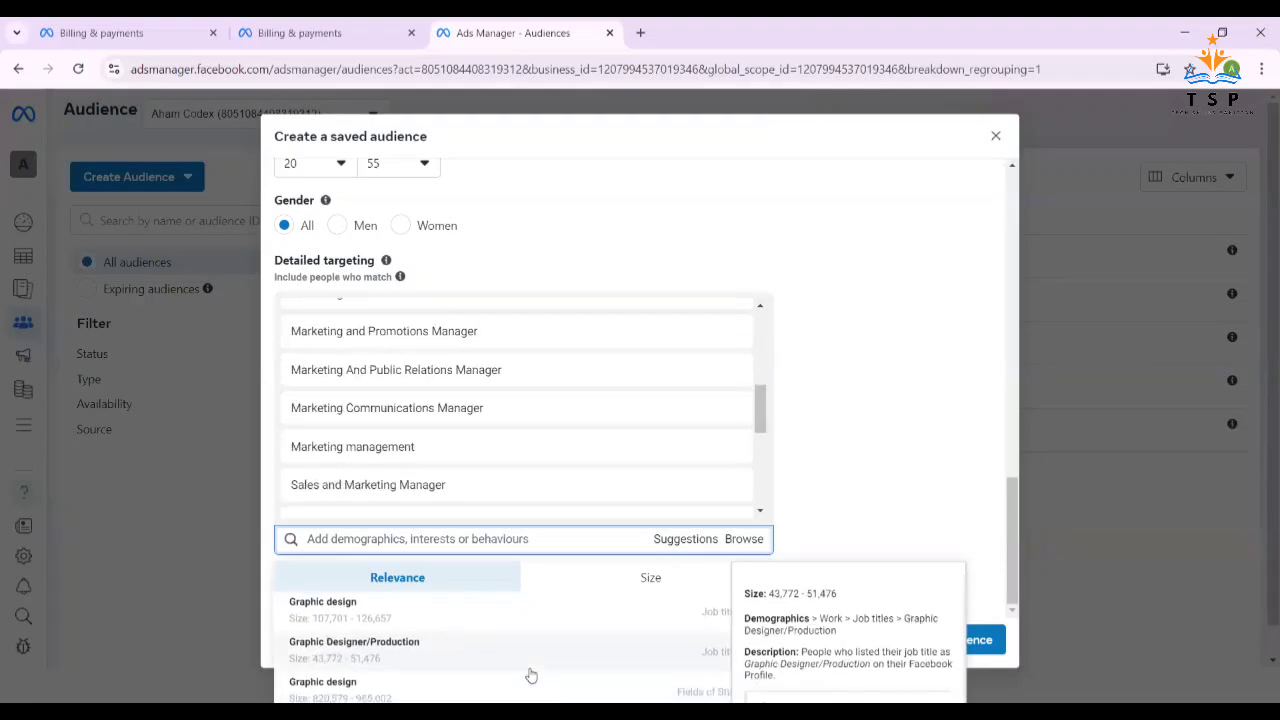
scroll(531, 677, down, 4)
Step: Search detailed targeting for "video" and add the Video production field of study
click(425, 538)
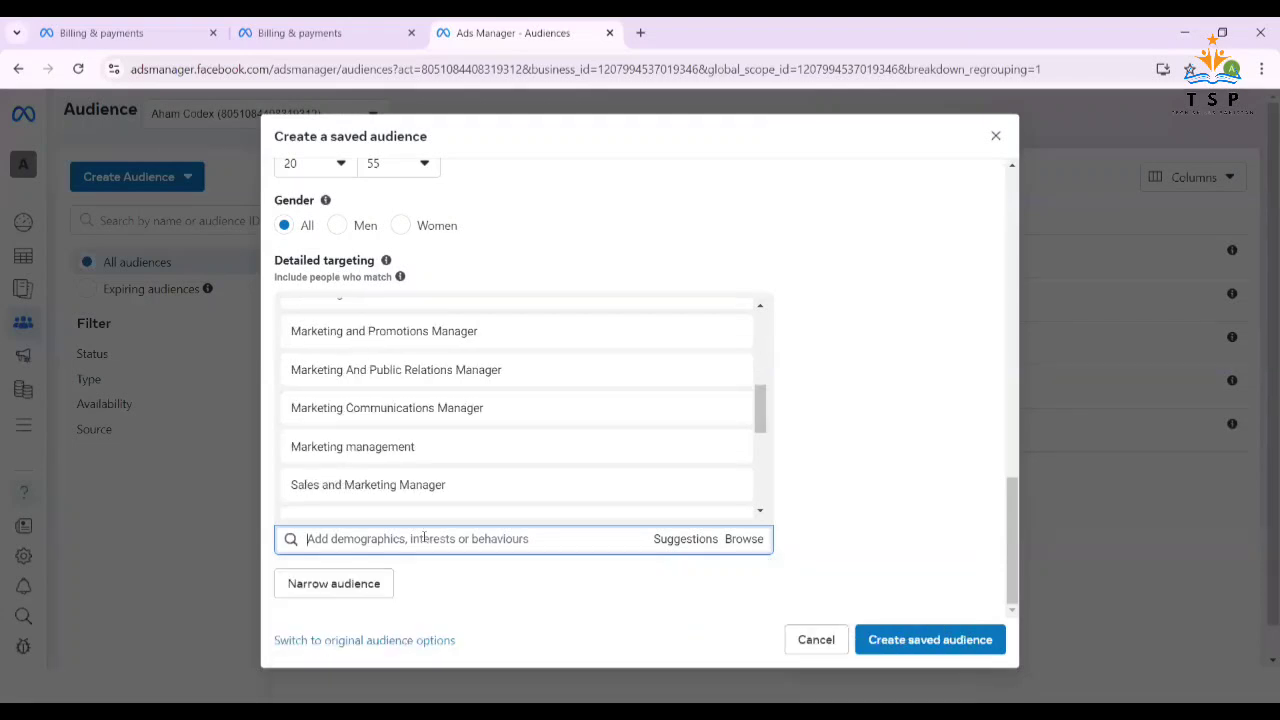
text(video)
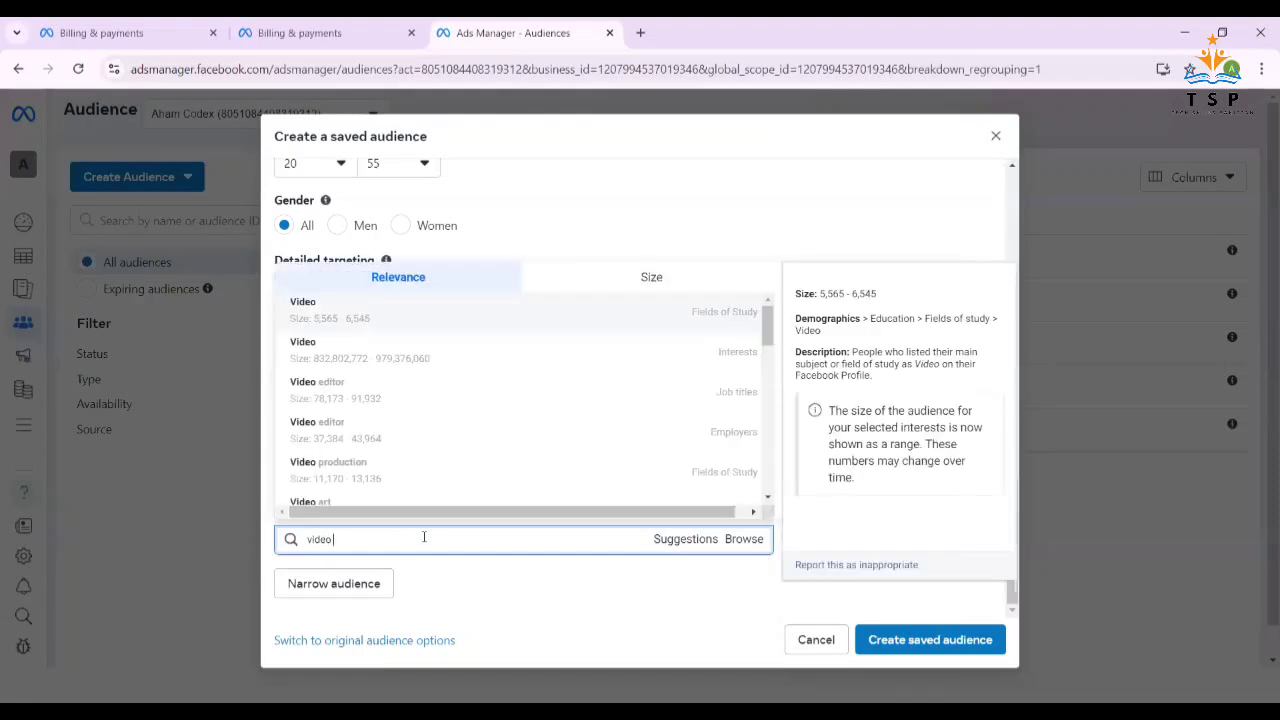
scroll(406, 451, down, 2)
click(383, 394)
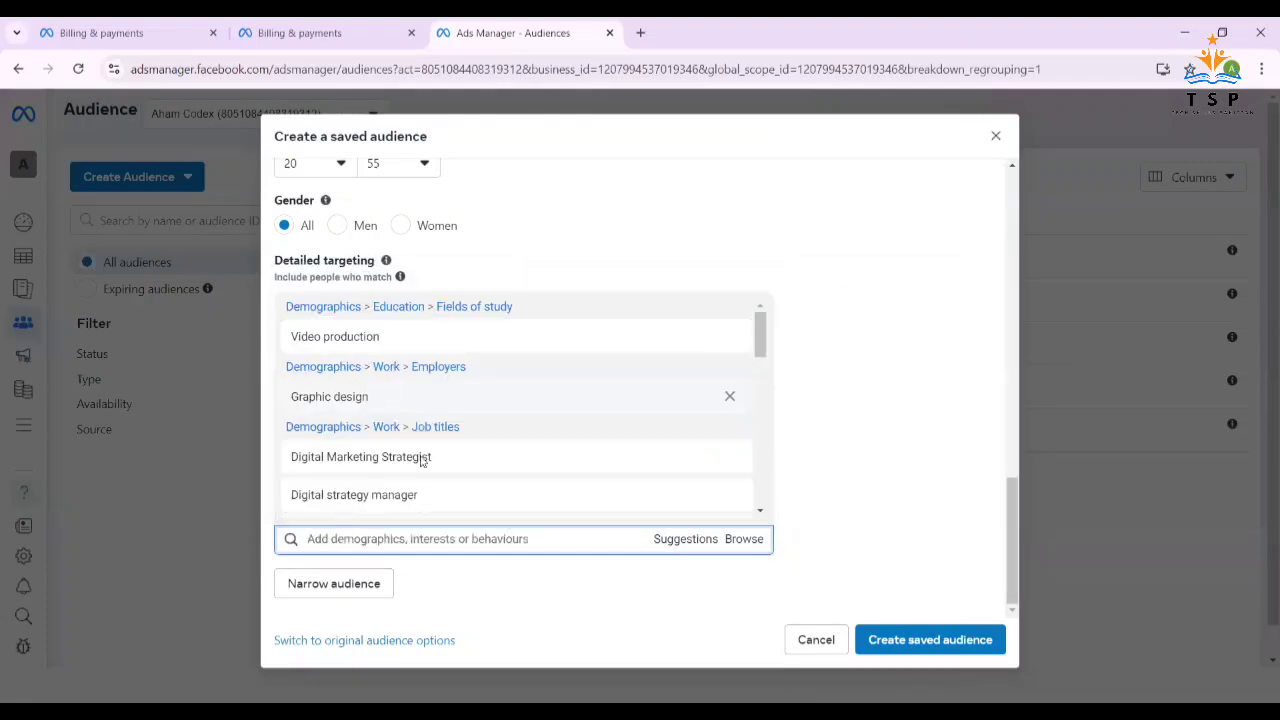
Step: Add the suggested job titles Creative/Art Director and Video editor to the detailed targeting
click(658, 542)
scroll(557, 489, down, 3)
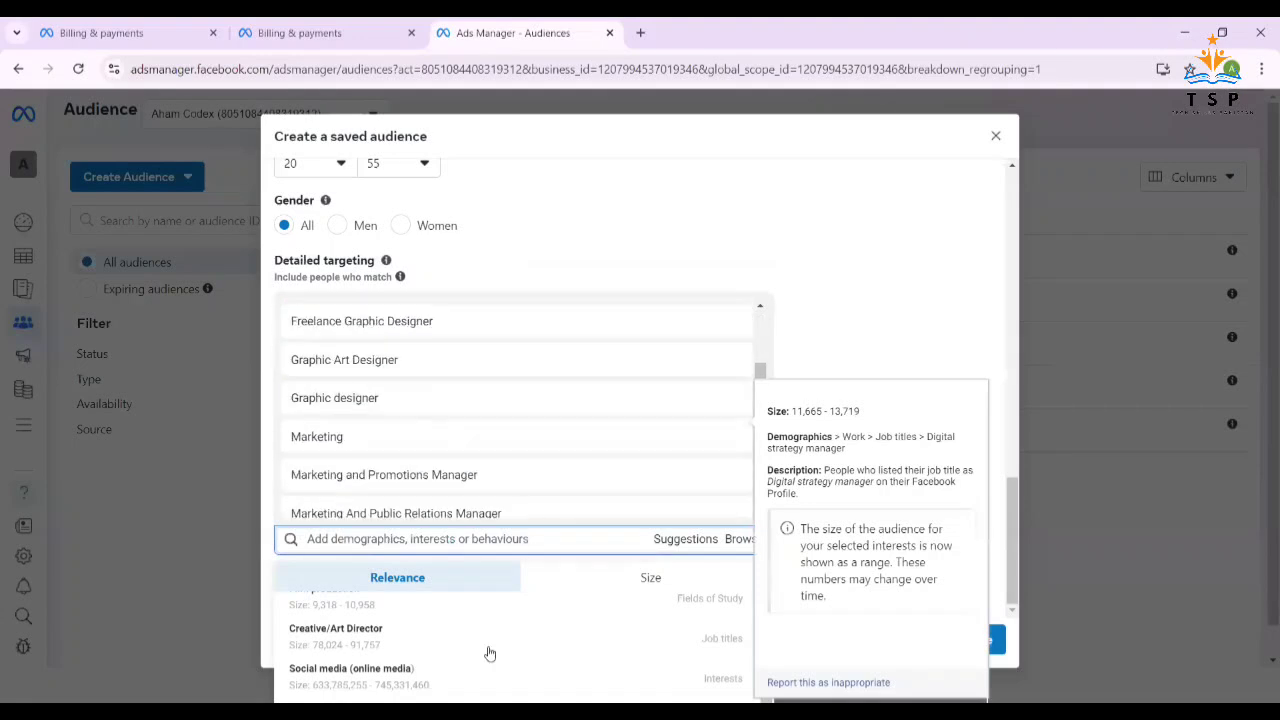
scroll(472, 650, down, 5)
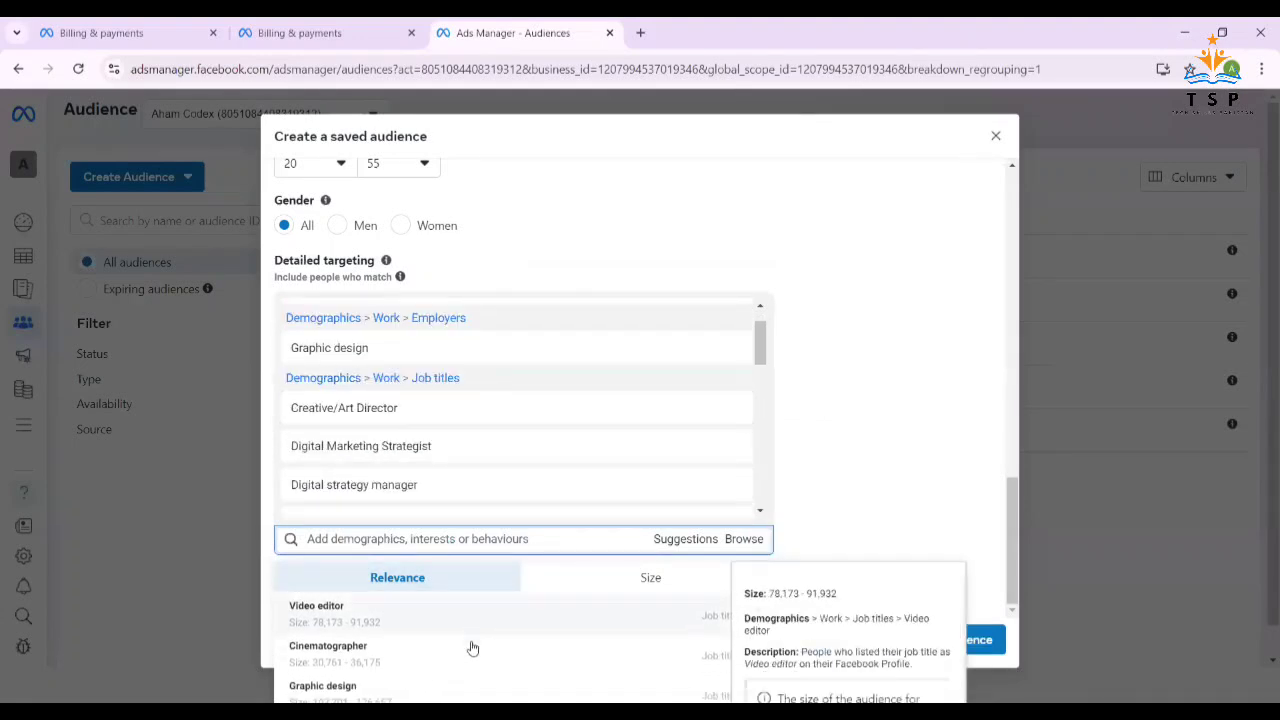
scroll(472, 648, up, 1)
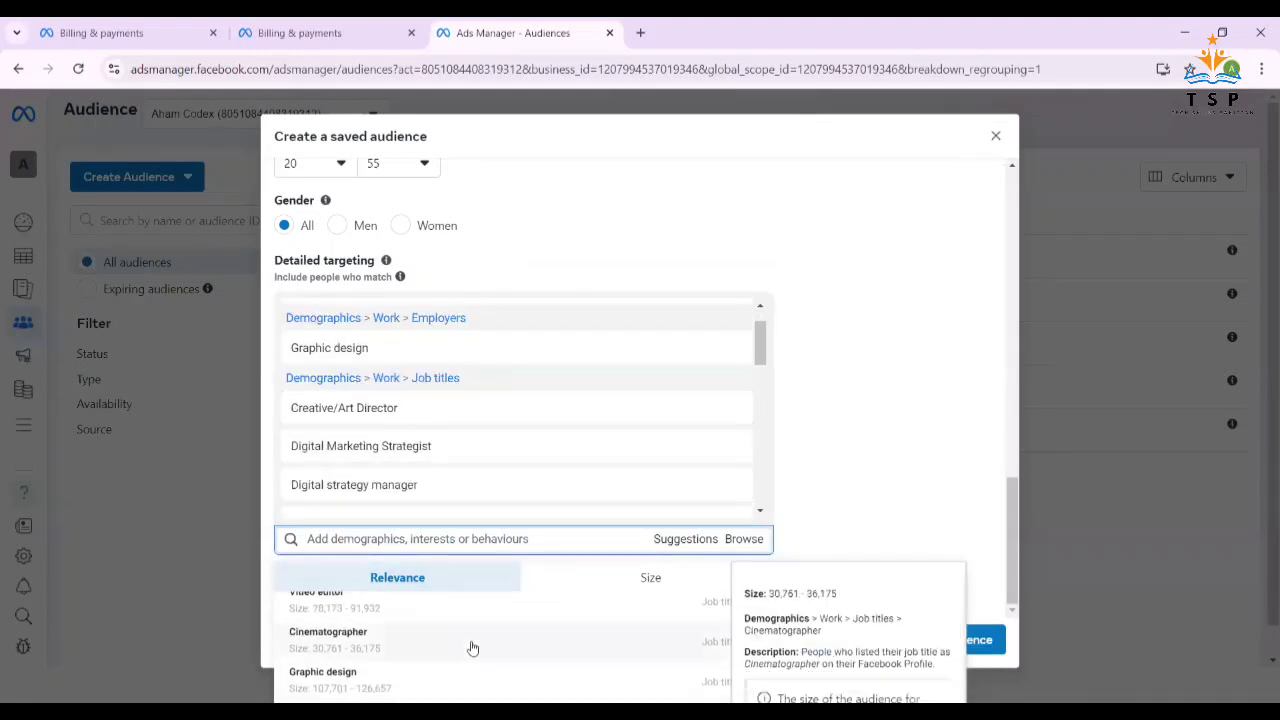
scroll(472, 648, up, 1)
click(430, 673)
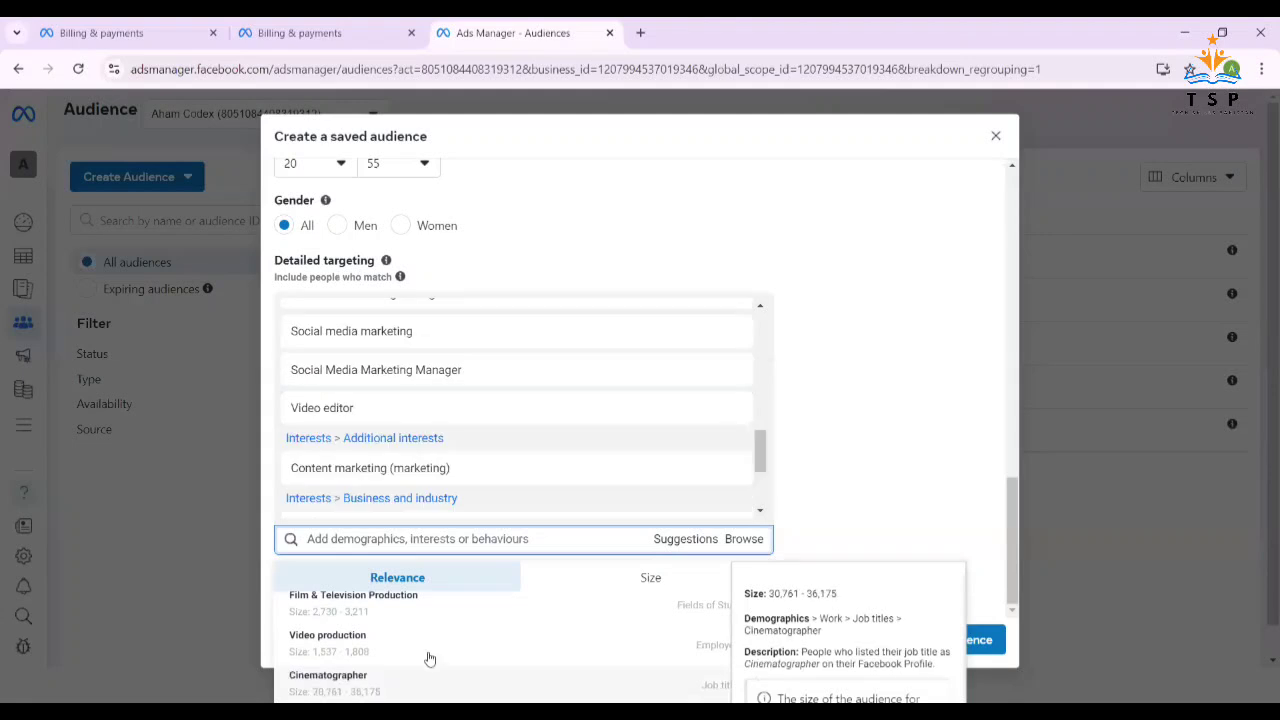
scroll(431, 646, up, 1)
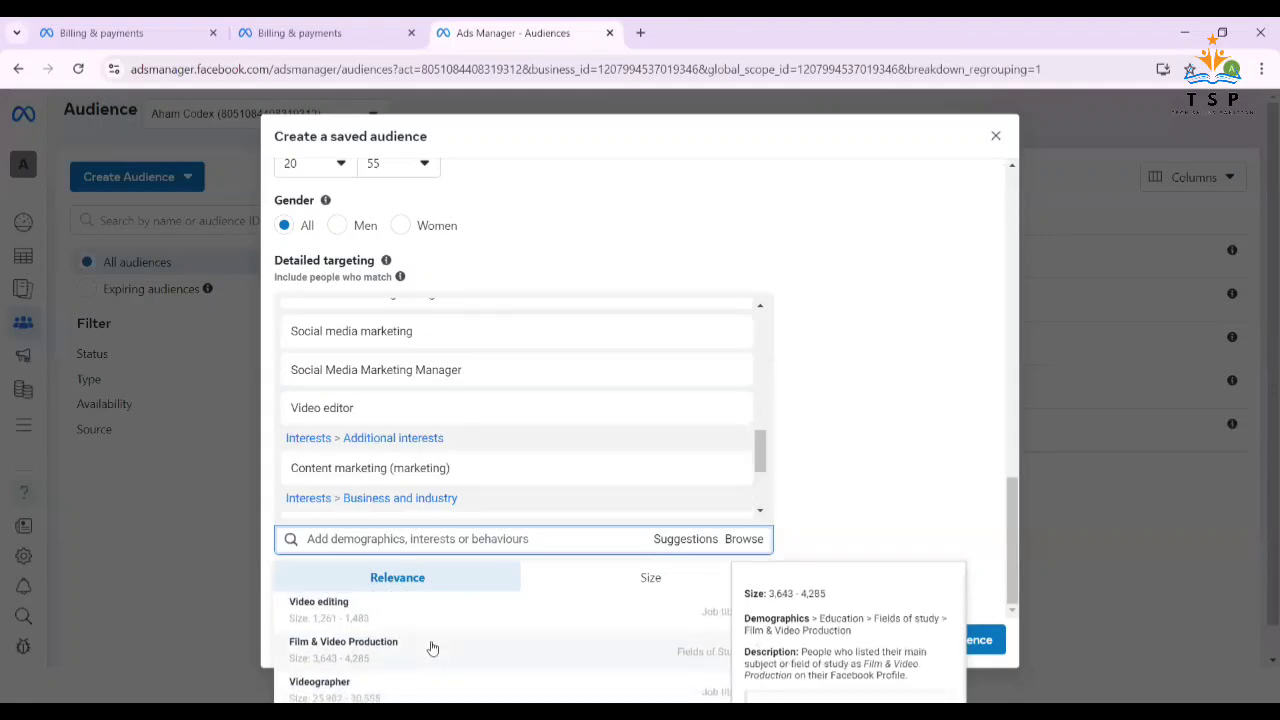
Step: Search detailed targeting for "adobe" and add the Adobe Photoshop employer
click(369, 538)
text(a)
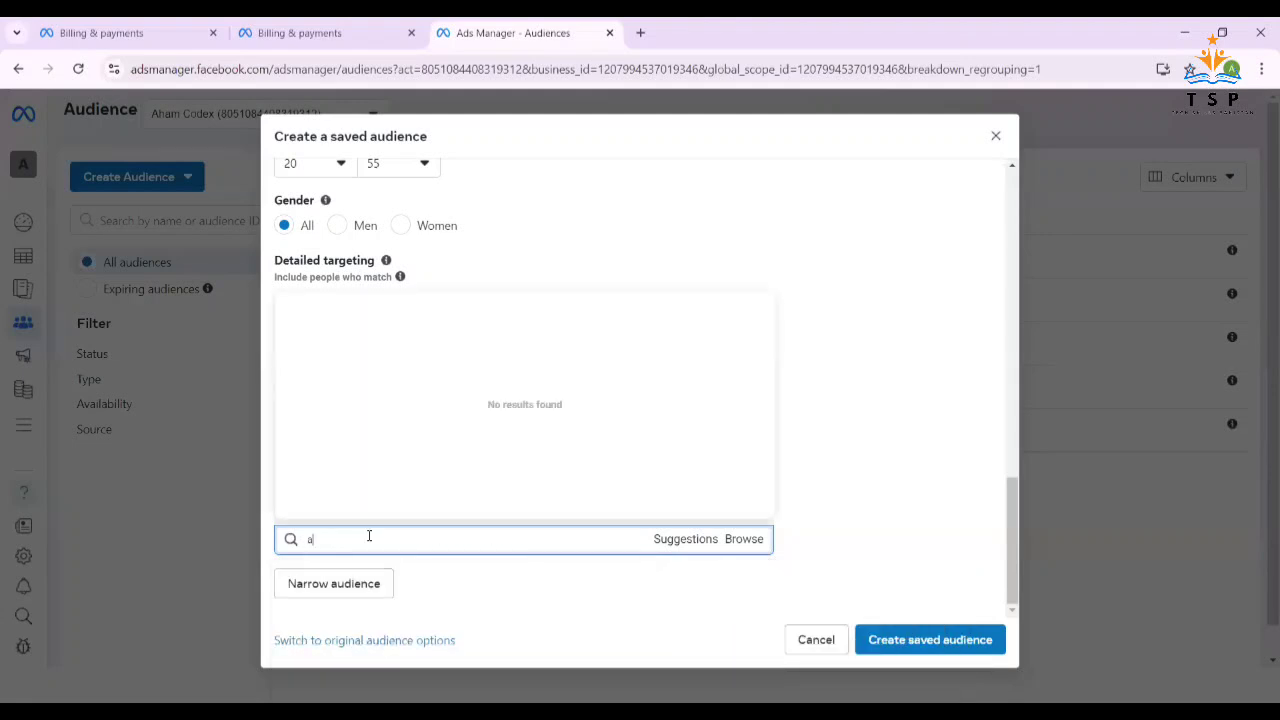
text(dobe)
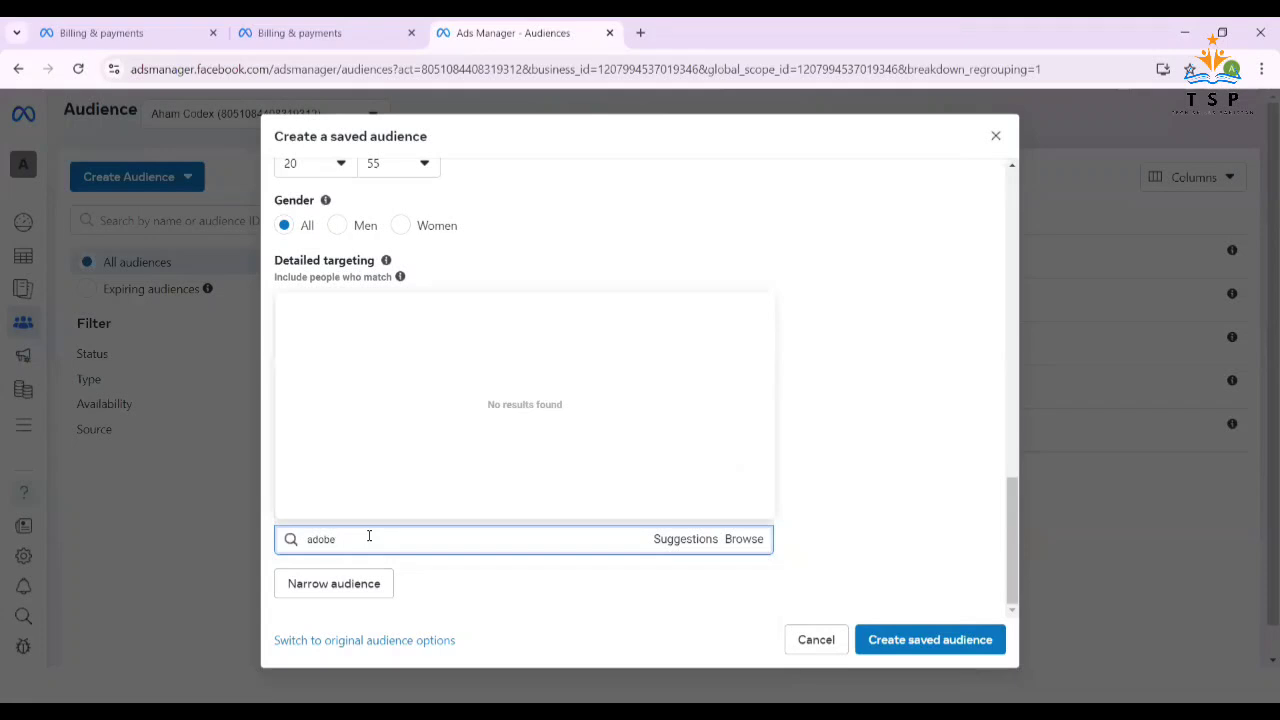
scroll(388, 398, down, 3)
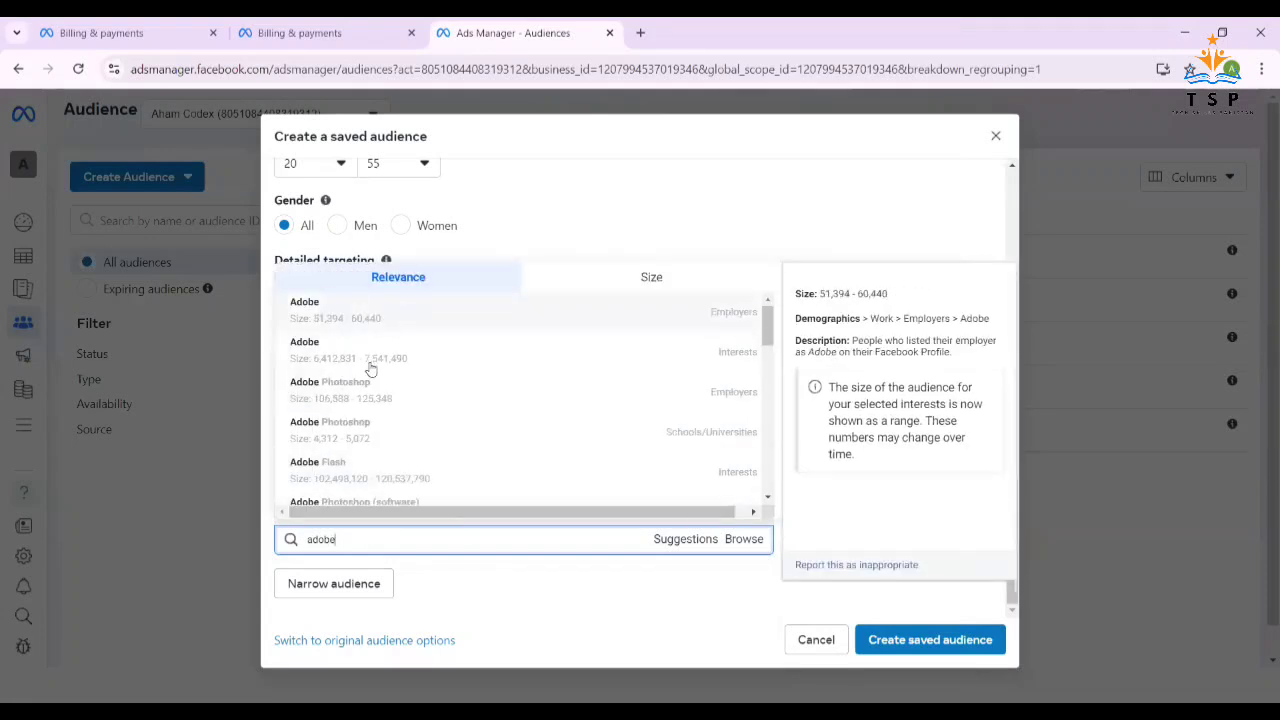
click(366, 383)
Step: Look through the detailed targeting suggestions for further related job titles, employers and interests
click(682, 540)
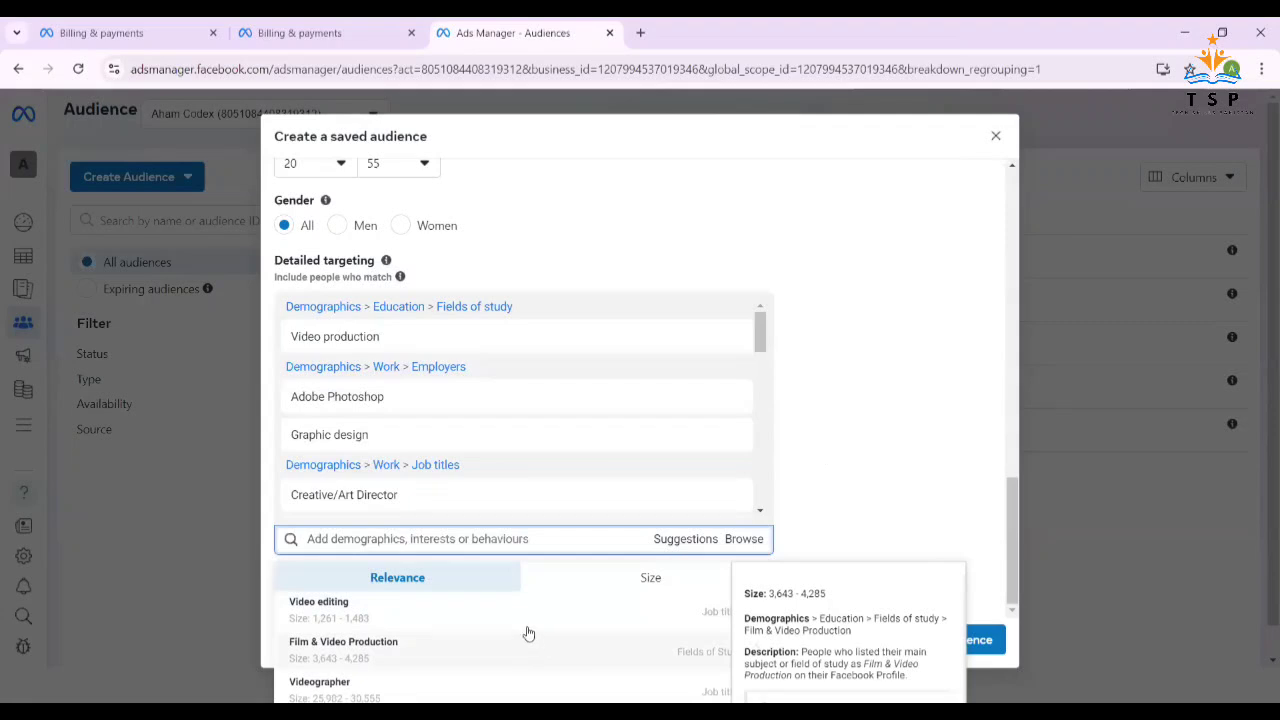
scroll(538, 638, down, 1)
scroll(528, 623, down, 5)
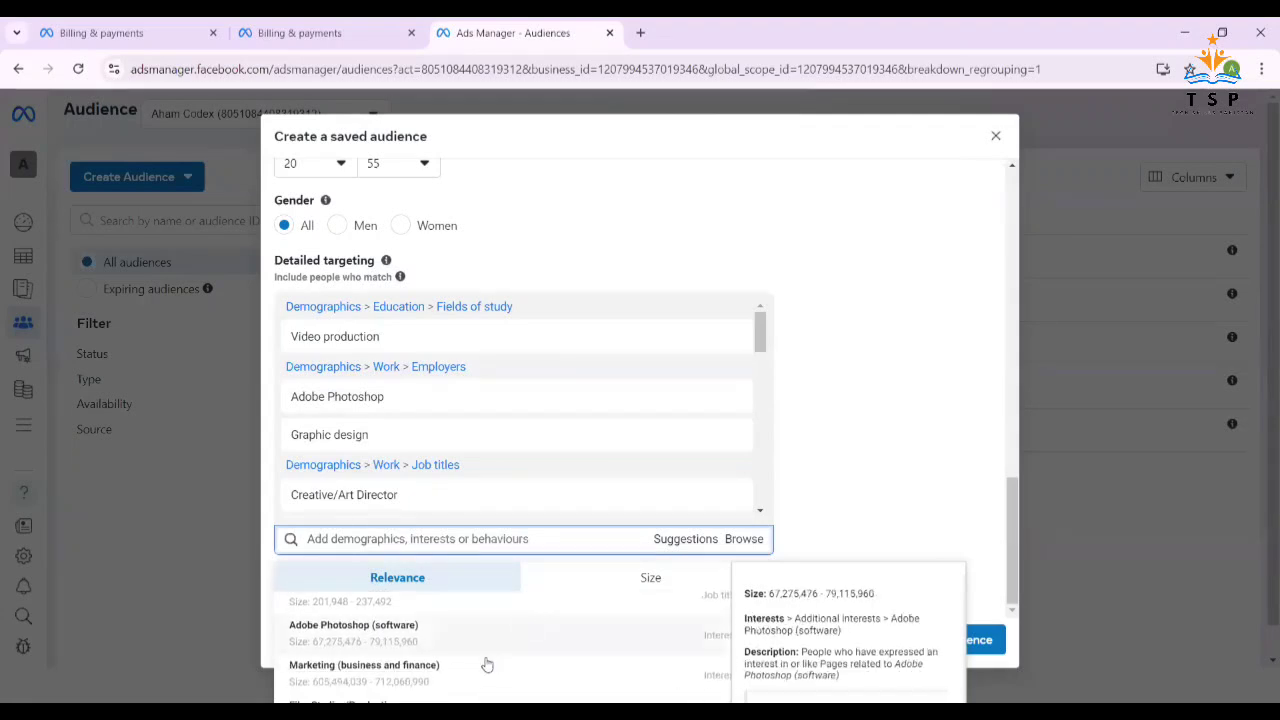
scroll(487, 665, down, 4)
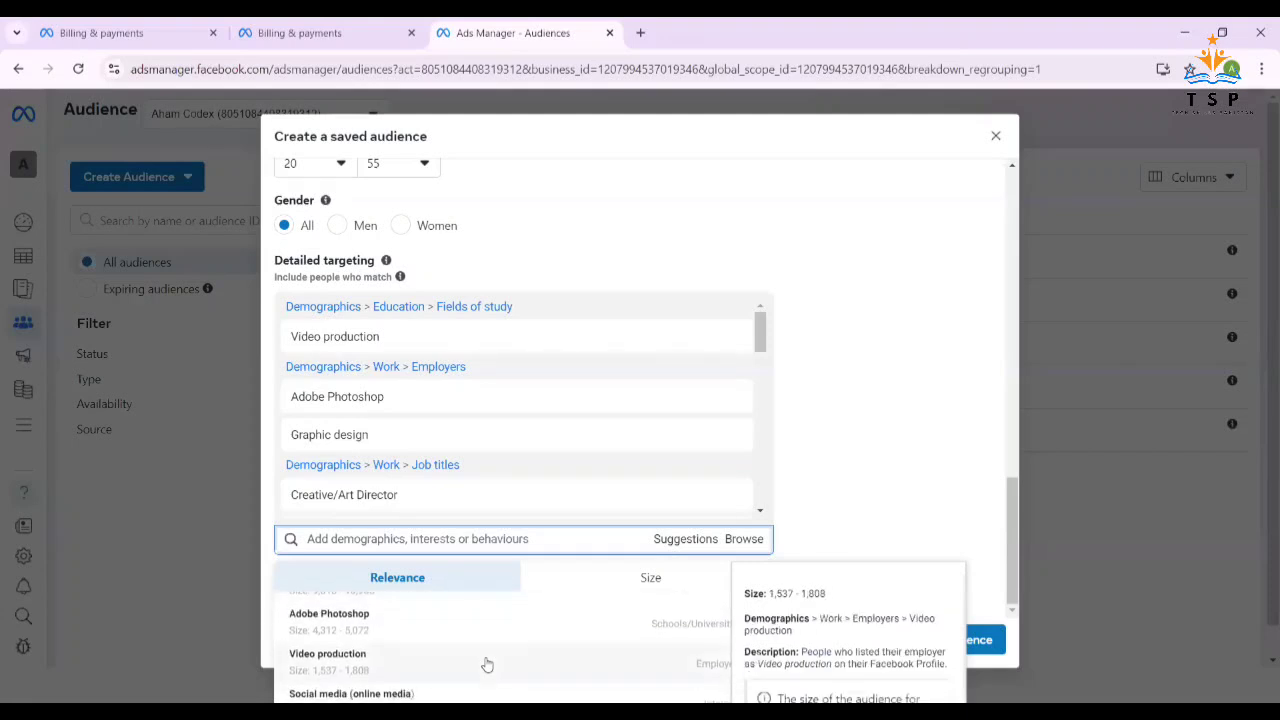
scroll(487, 665, down, 4)
scroll(487, 665, down, 1)
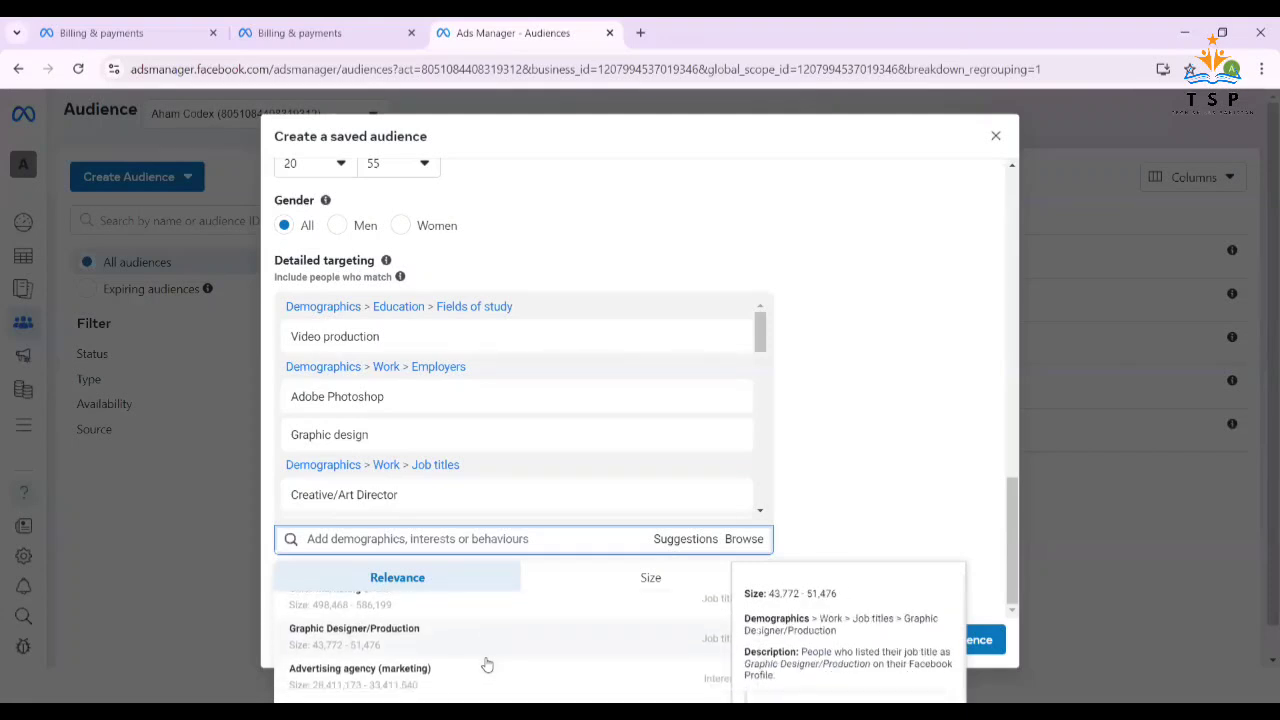
click(338, 540)
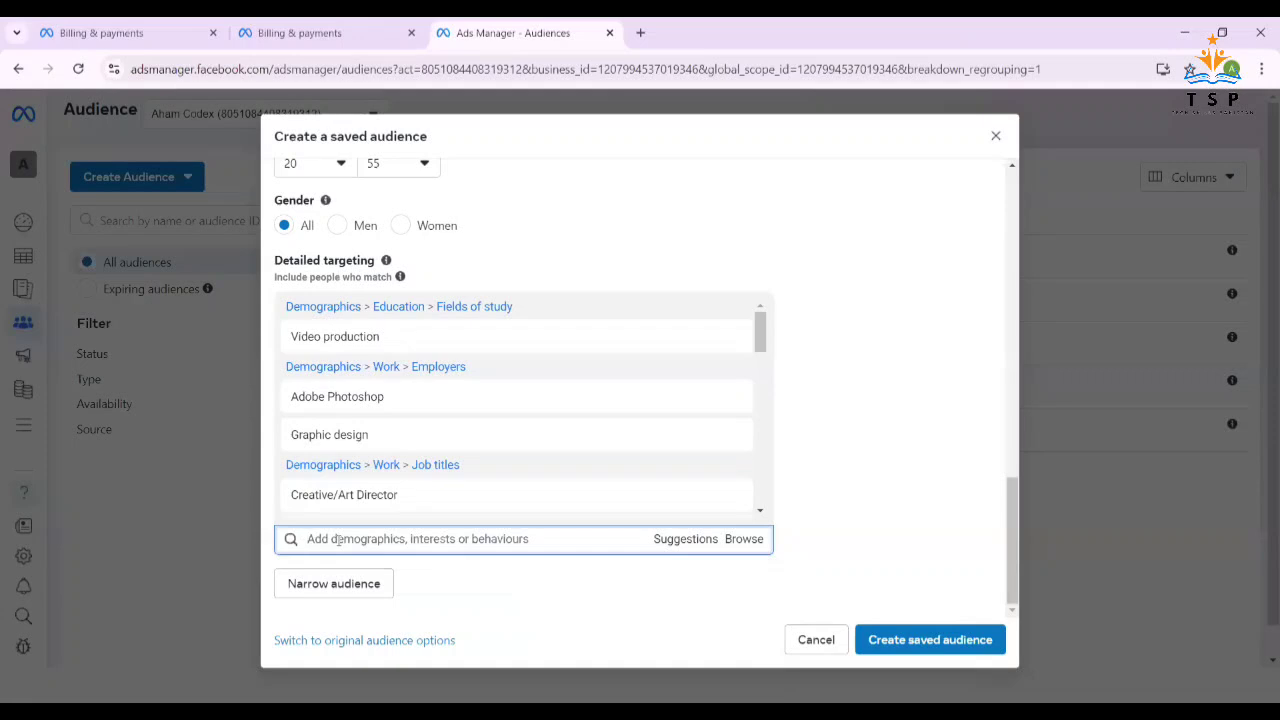
Step: Search detailed targeting for "premium pro" with the spelling corrected, and look through the suggested targeting options
text(pre)
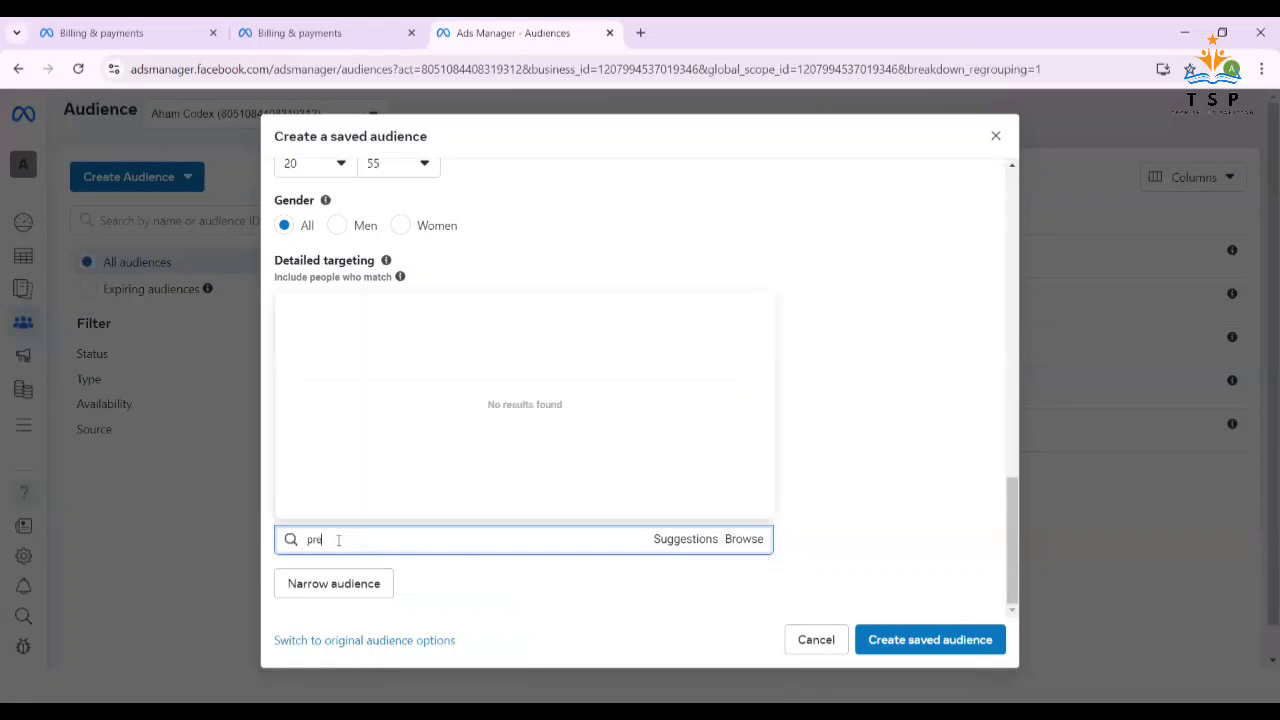
text(meium pro)
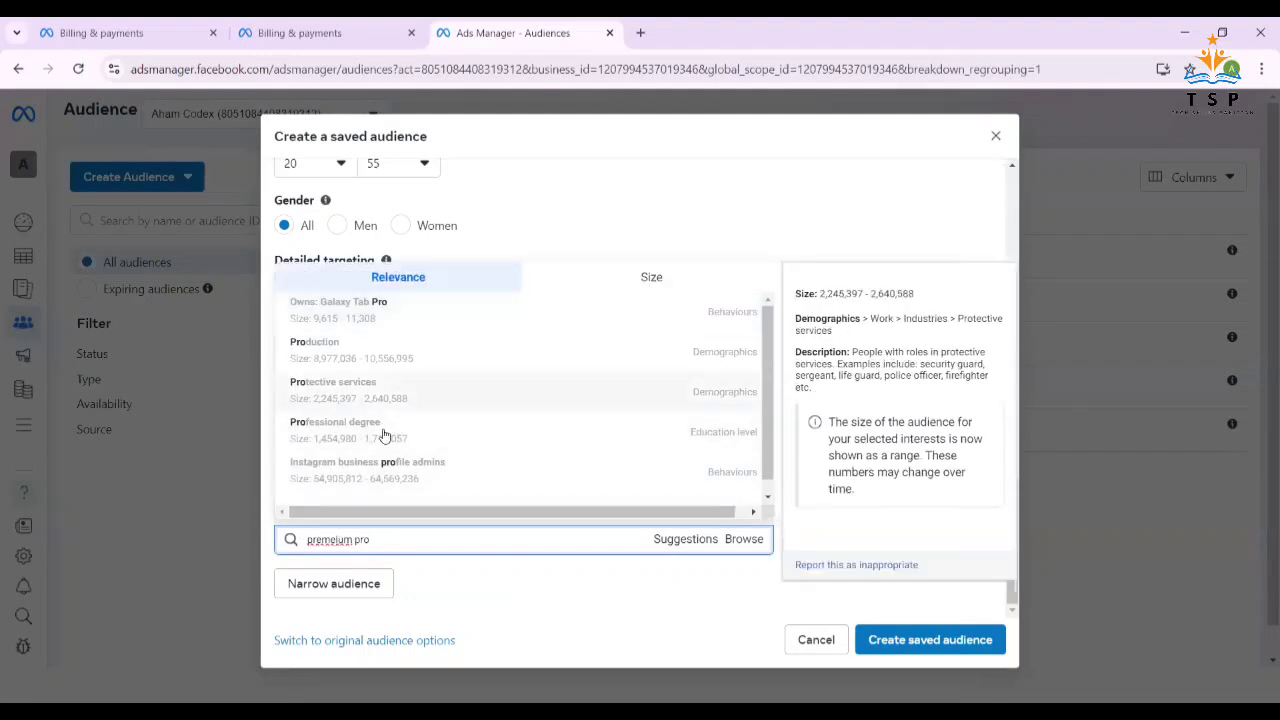
triple_click(322, 539)
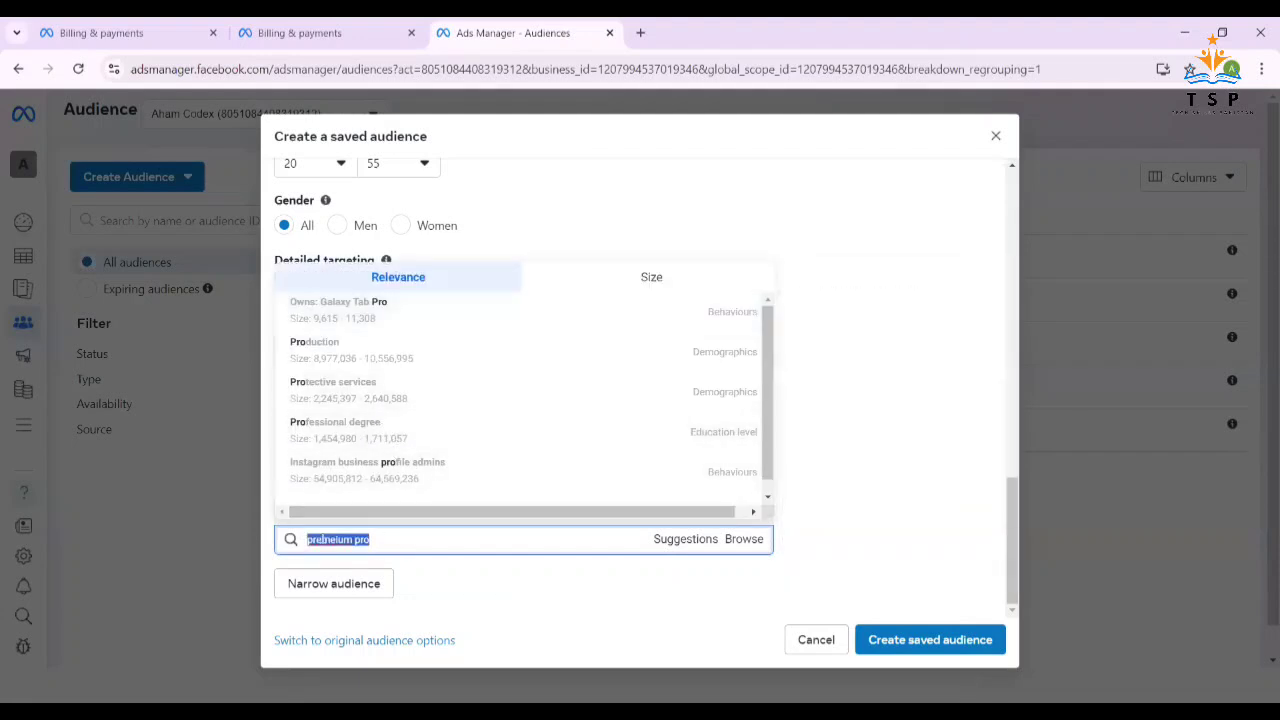
right_click(322, 540)
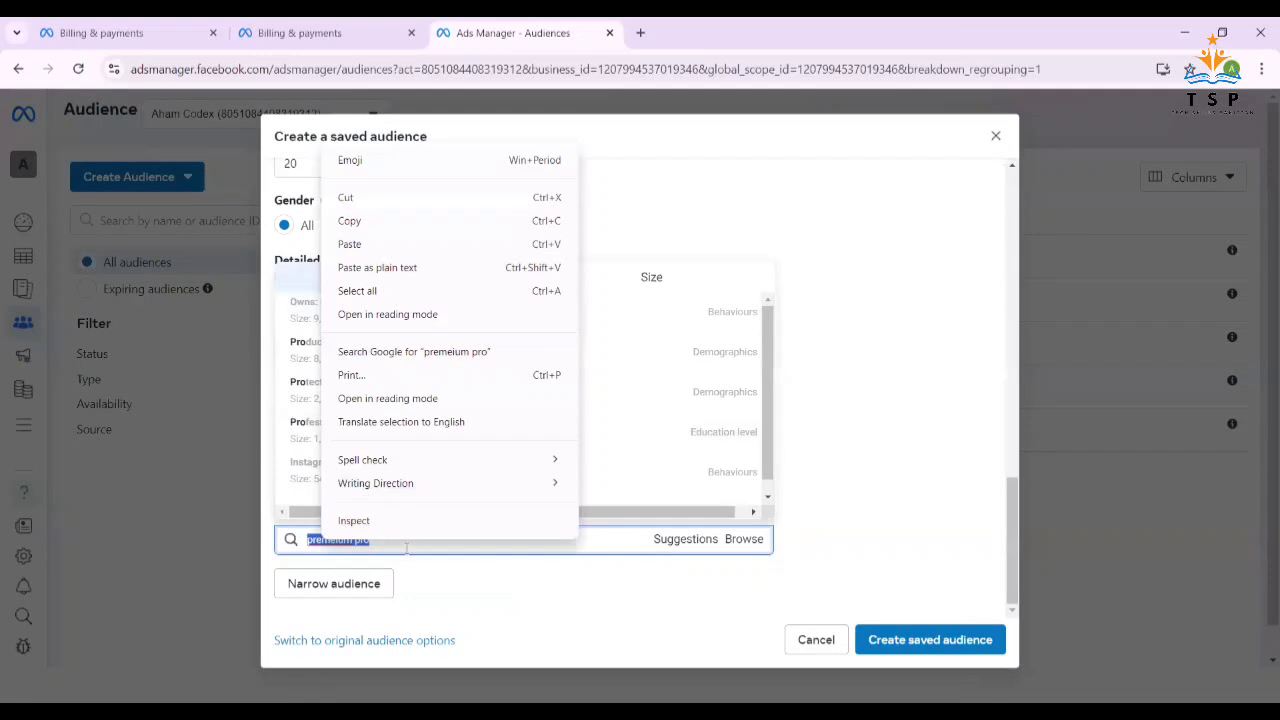
click(335, 539)
click(348, 540)
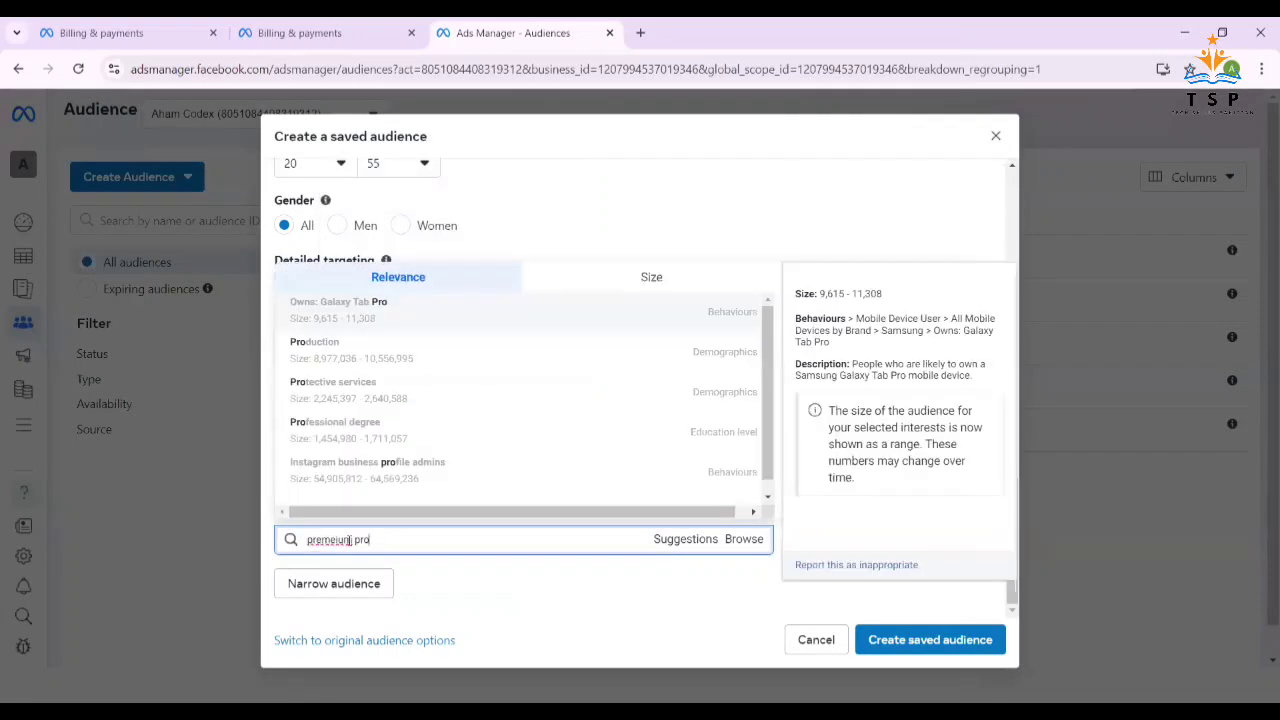
triple_click(347, 539)
click(345, 539)
right_click(345, 539)
click(385, 206)
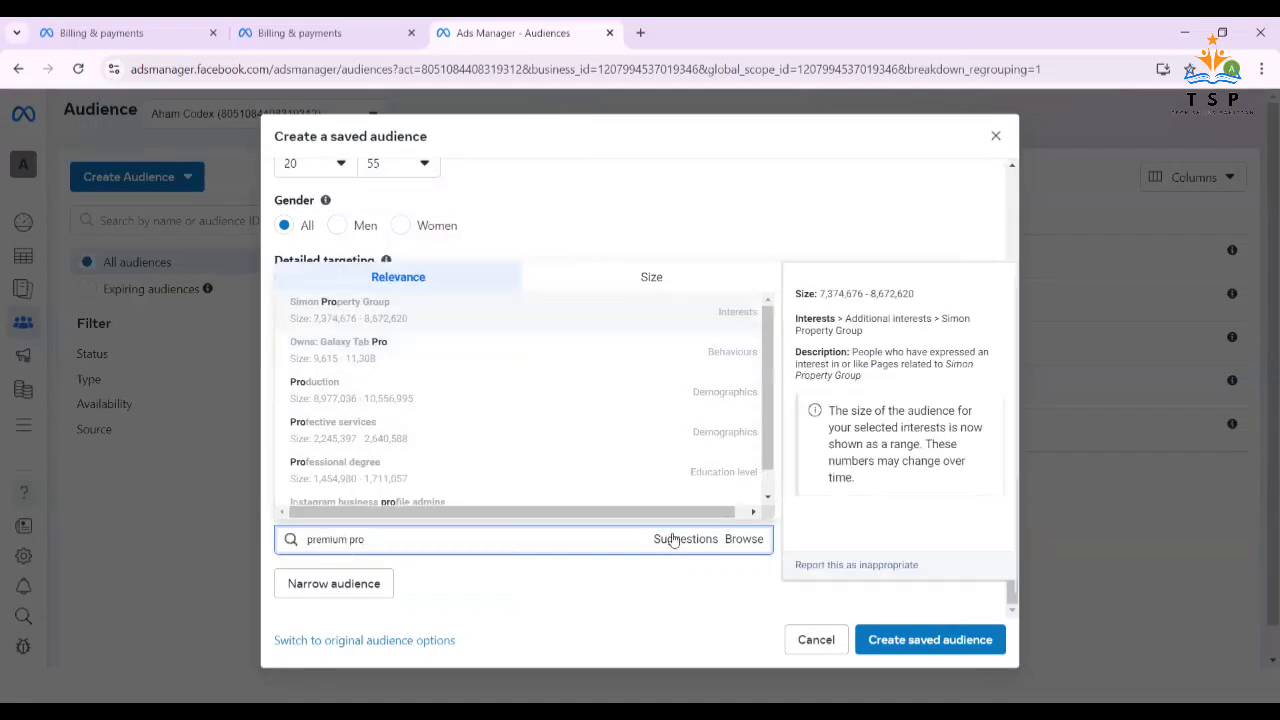
click(673, 540)
scroll(640, 508, down, 3)
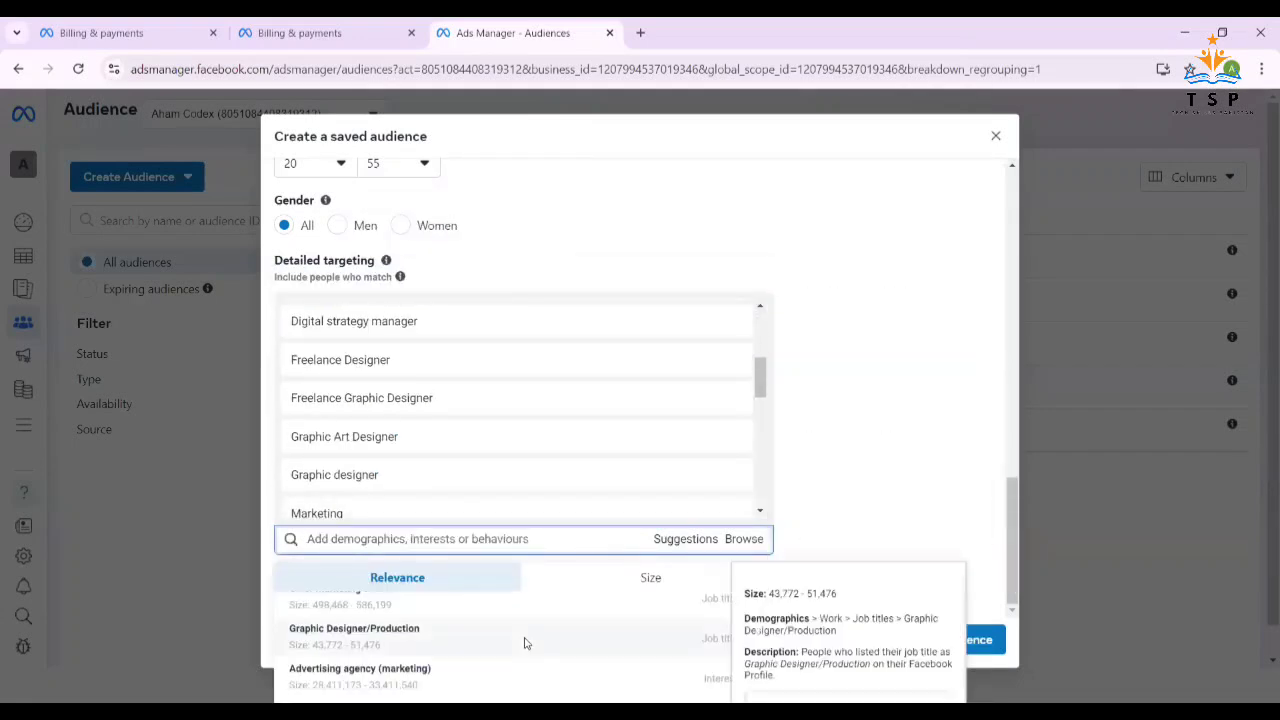
scroll(480, 497, down, 5)
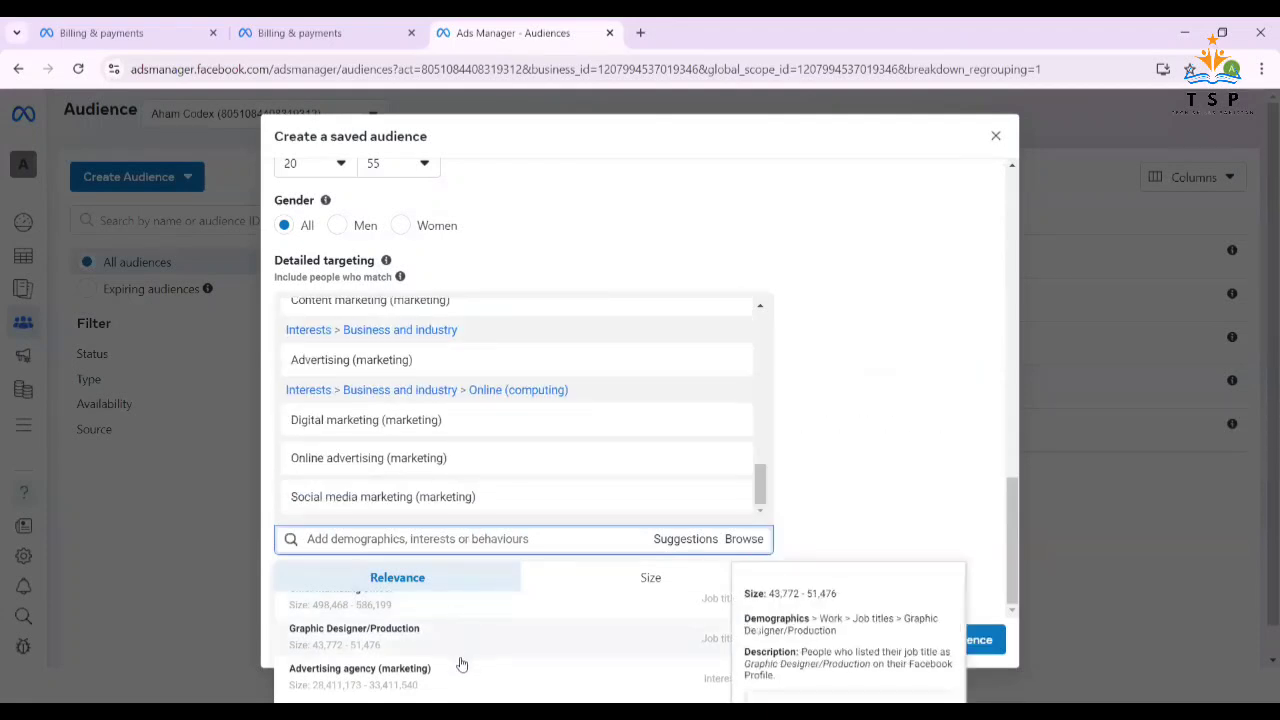
Step: Search detailed targeting for "animation" and add the Animation field of study
text(animation)
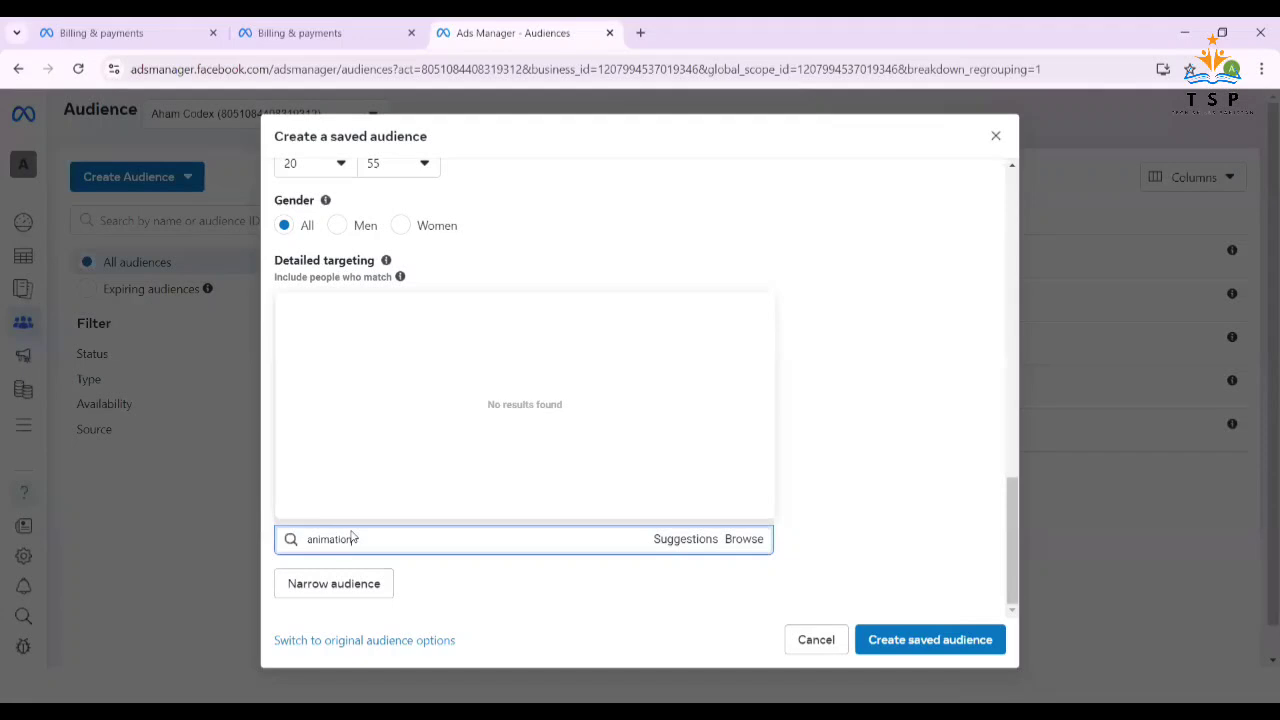
scroll(377, 350, down, 4)
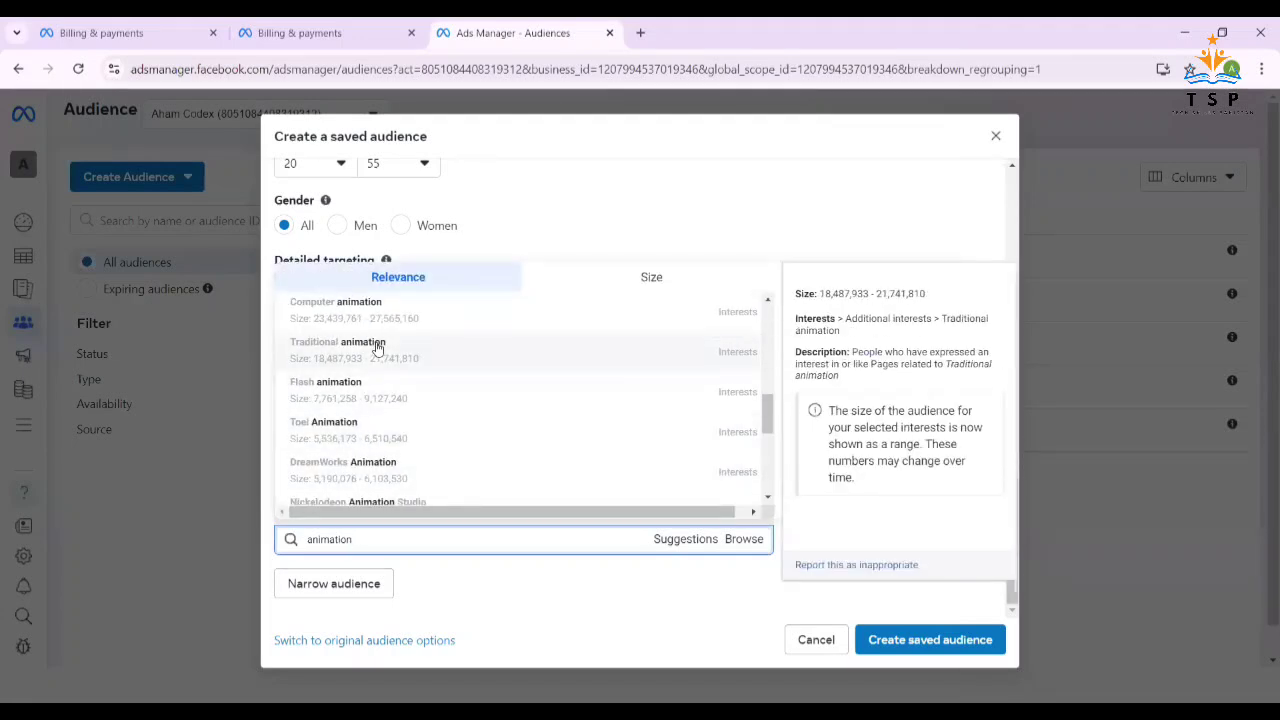
scroll(377, 320, up, 4)
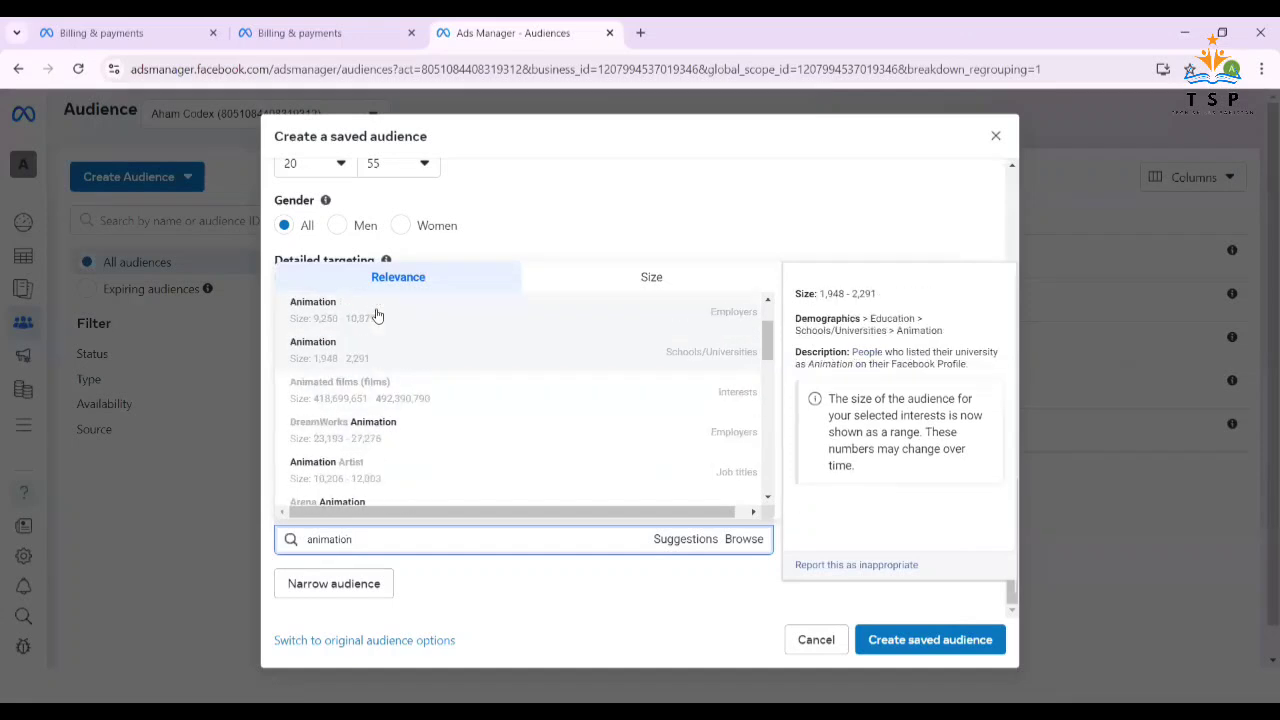
click(377, 318)
Step: Add the suggested Film & Television Production field of study and the Advertising campaign, Marketing strategy (marketing) and Lead generation interests
click(649, 541)
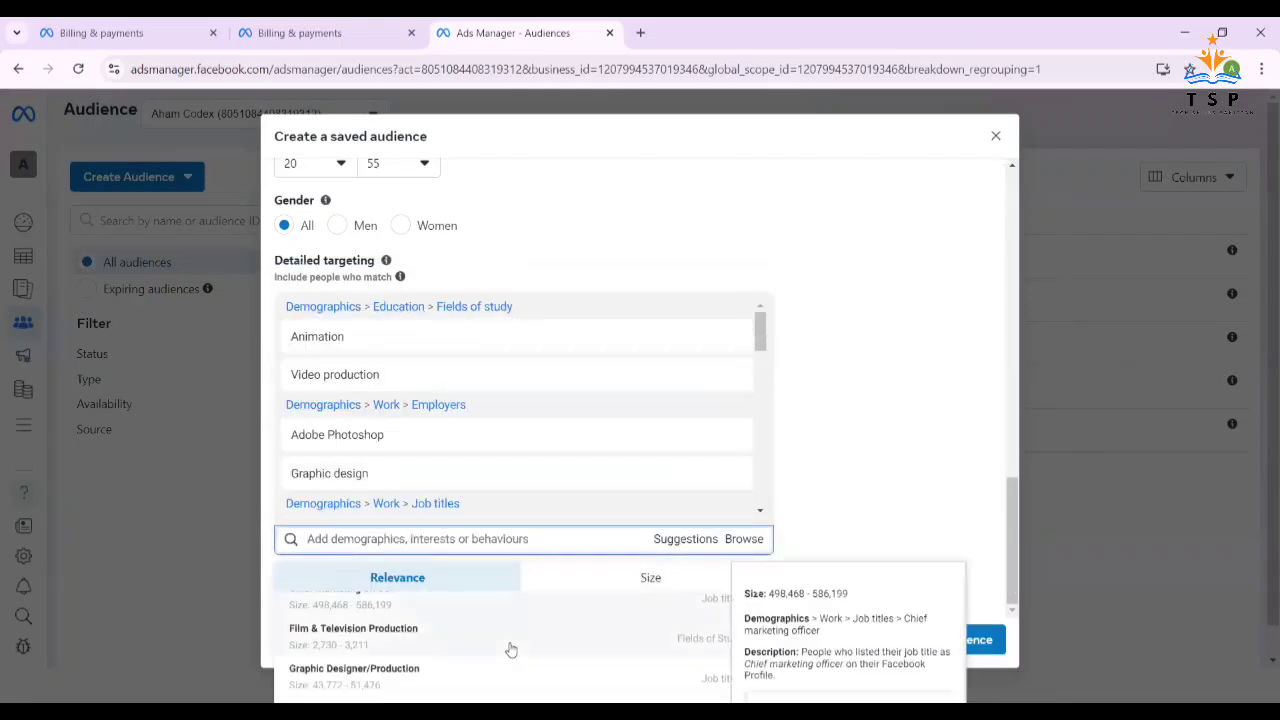
scroll(503, 650, down, 2)
click(481, 684)
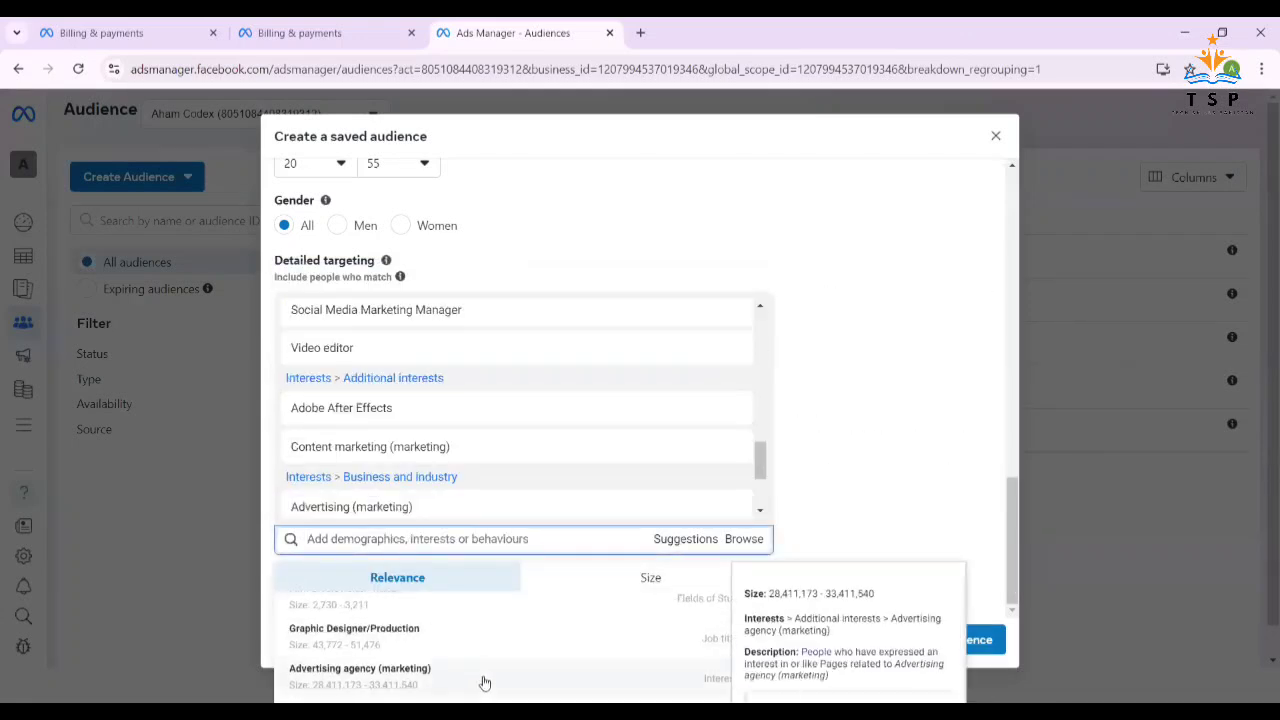
click(482, 681)
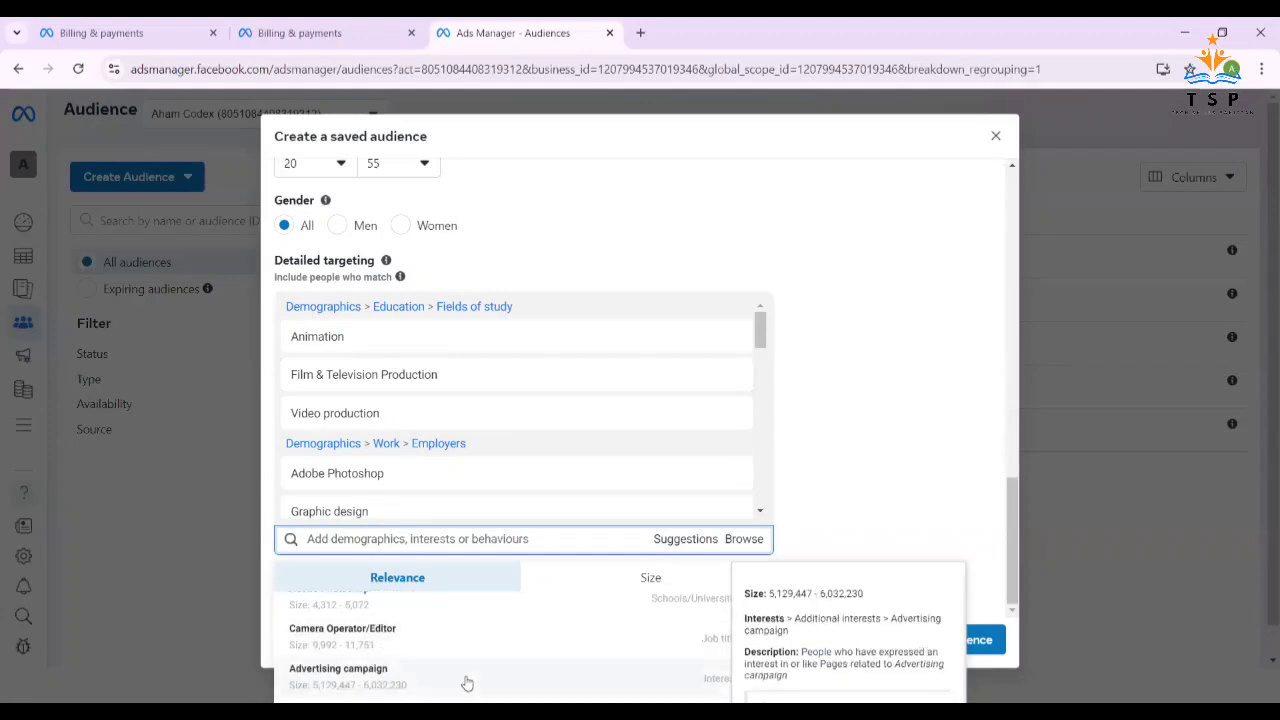
click(466, 680)
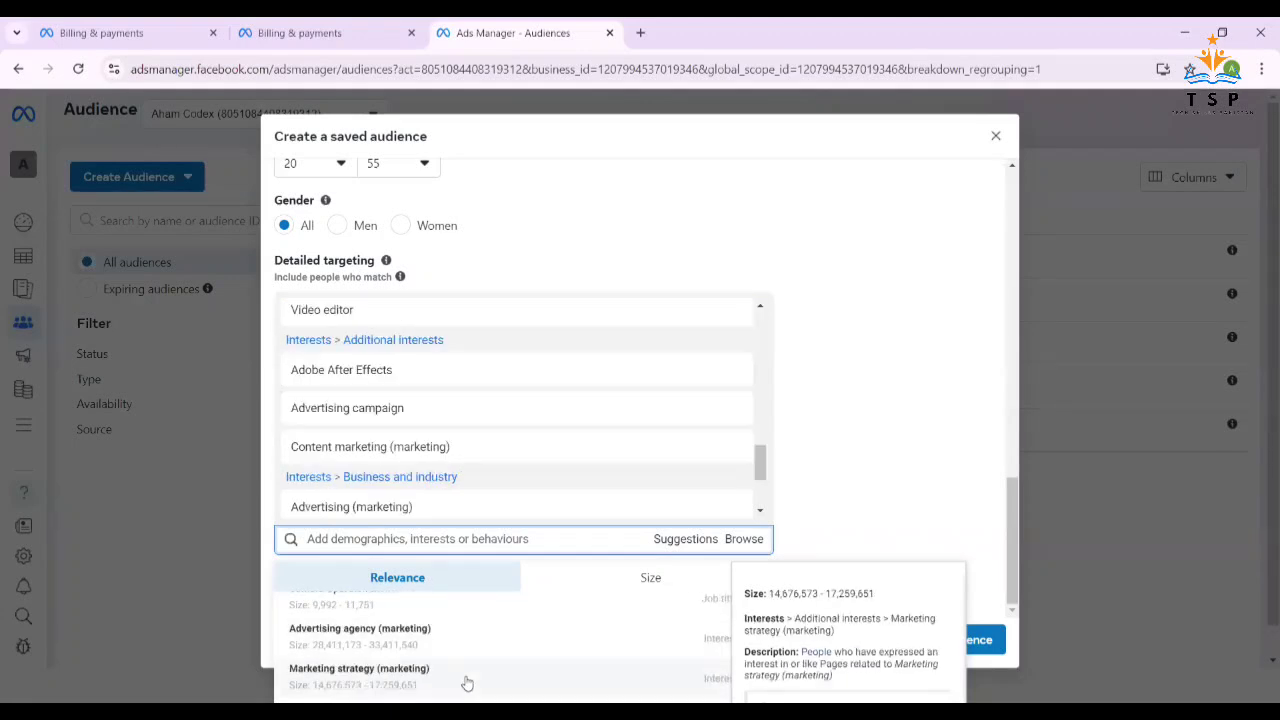
click(466, 680)
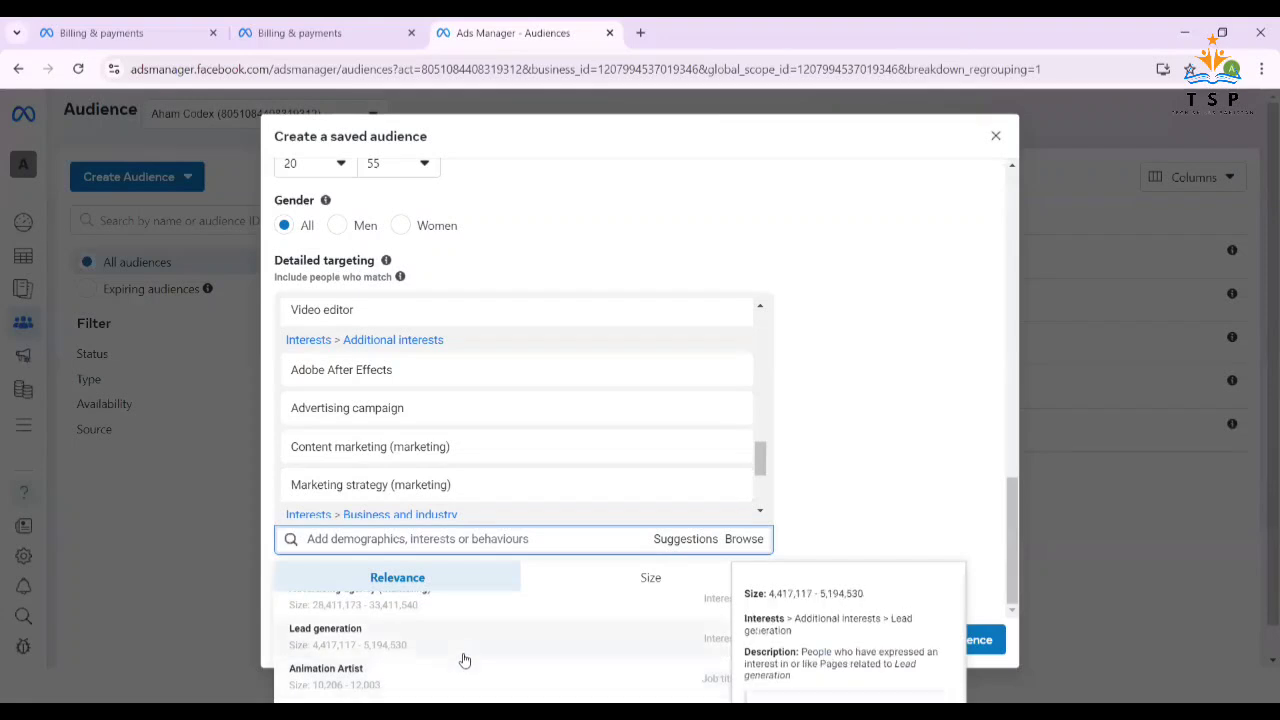
click(462, 651)
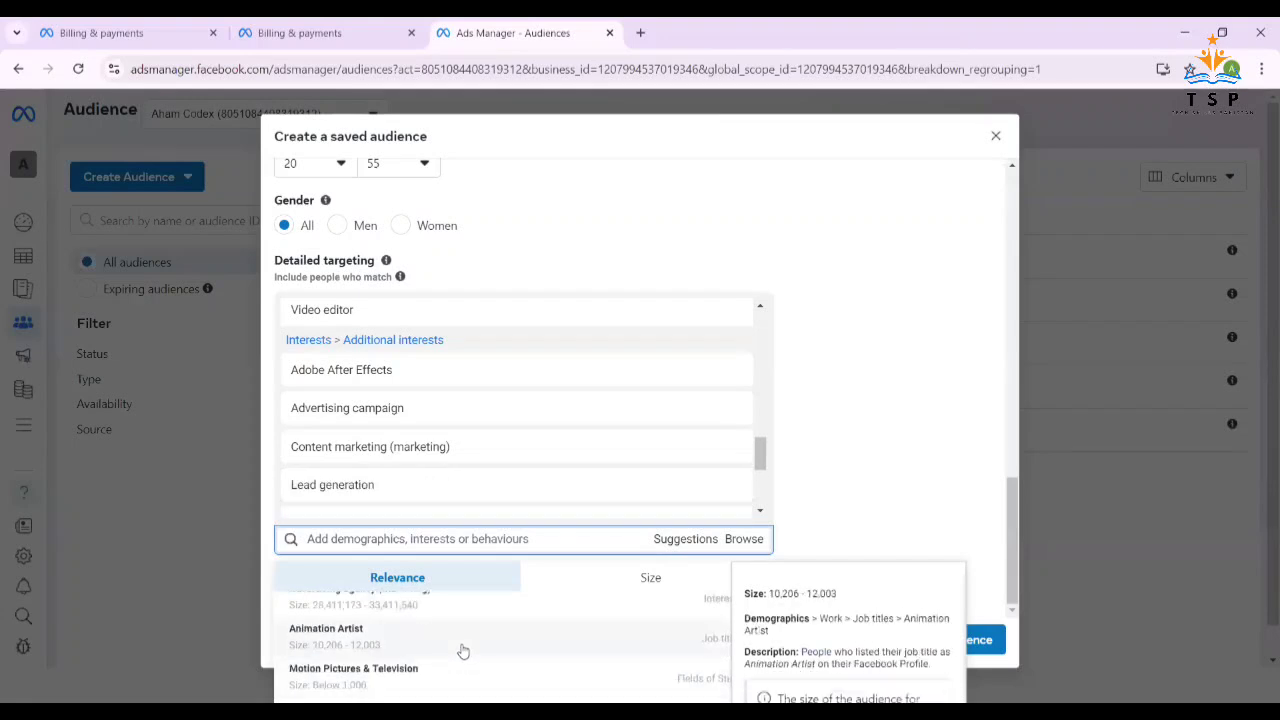
scroll(462, 651, up, 2)
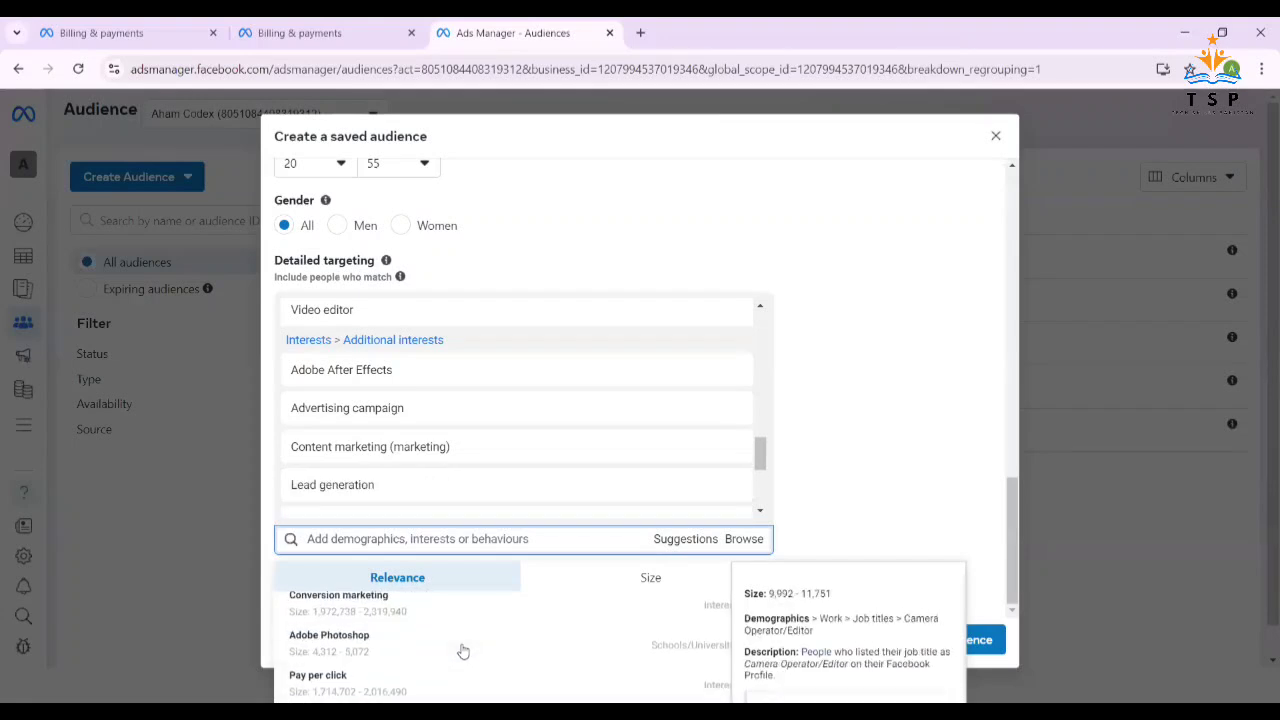
scroll(462, 651, up, 5)
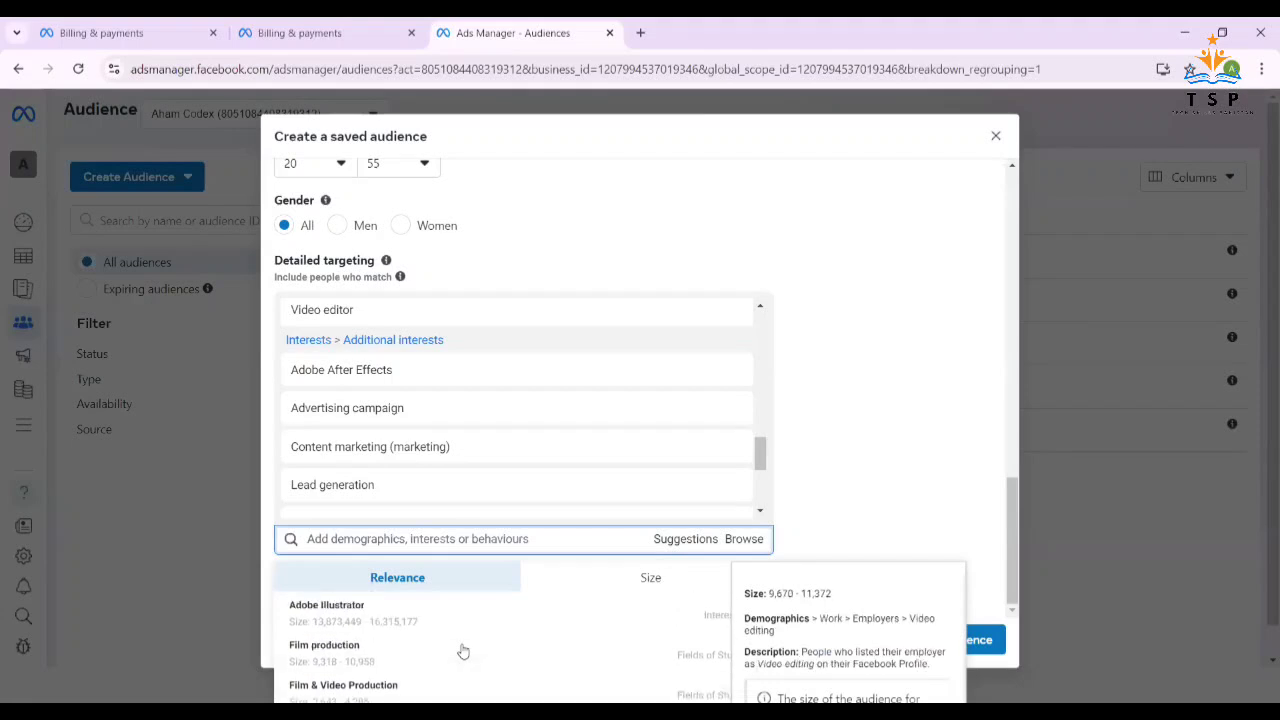
scroll(508, 450, down, 5)
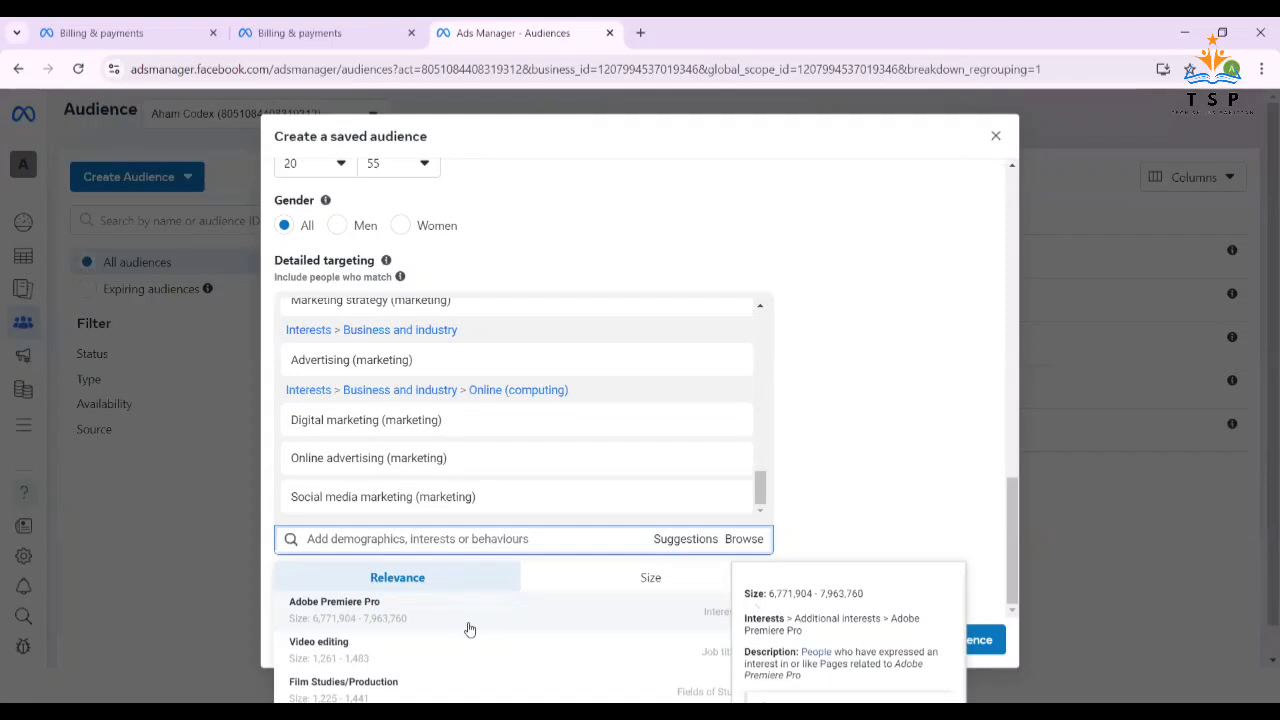
Step: Search detailed targeting for "nust university" and add the NUST interest
click(353, 537)
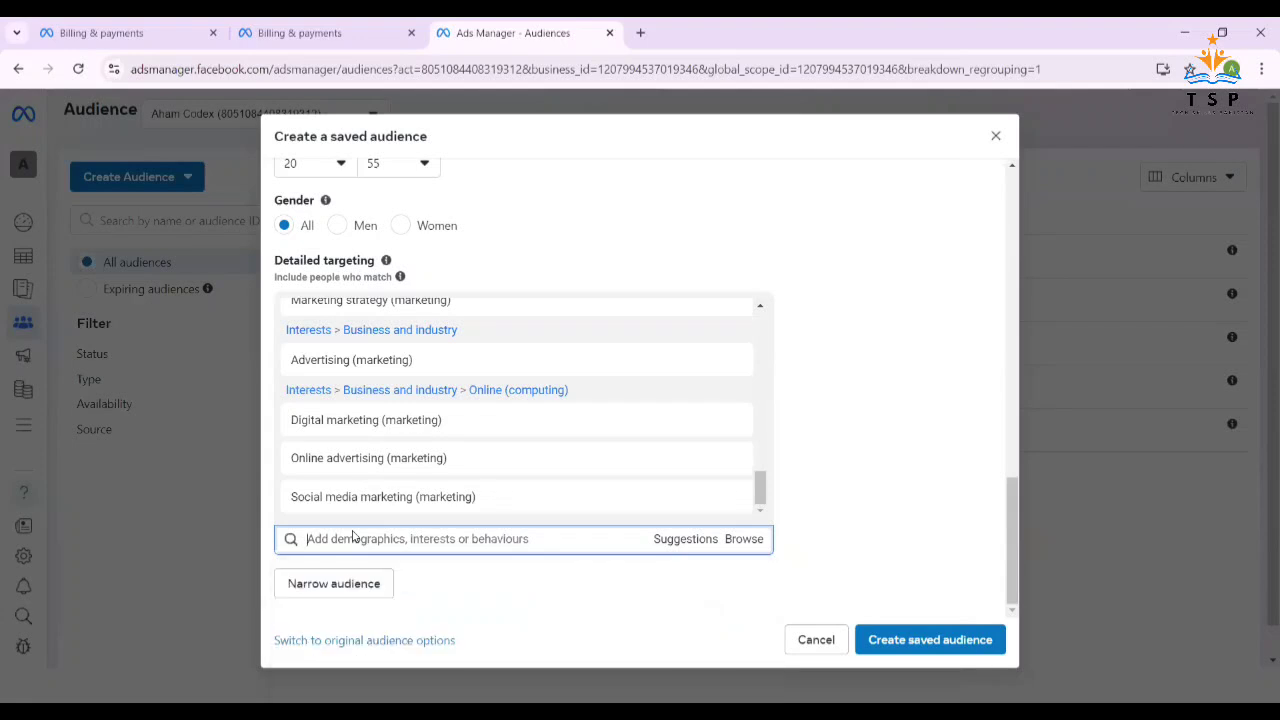
text(nust un)
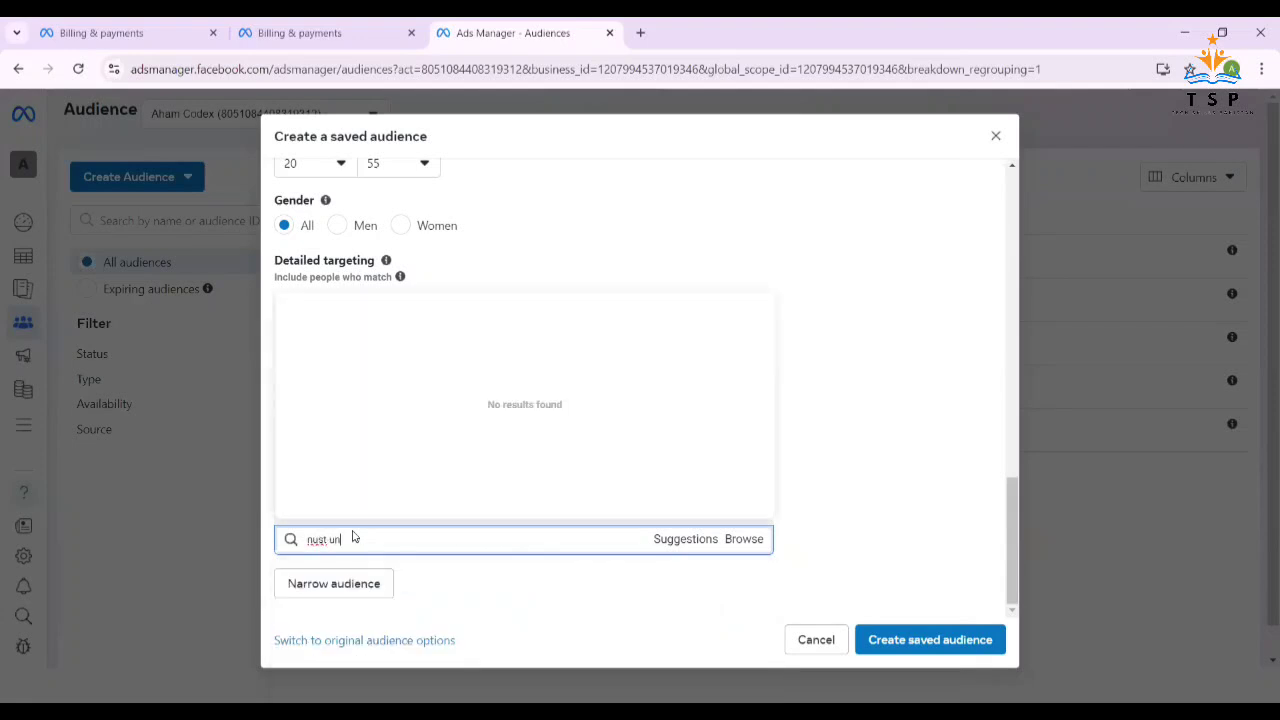
text(iversity)
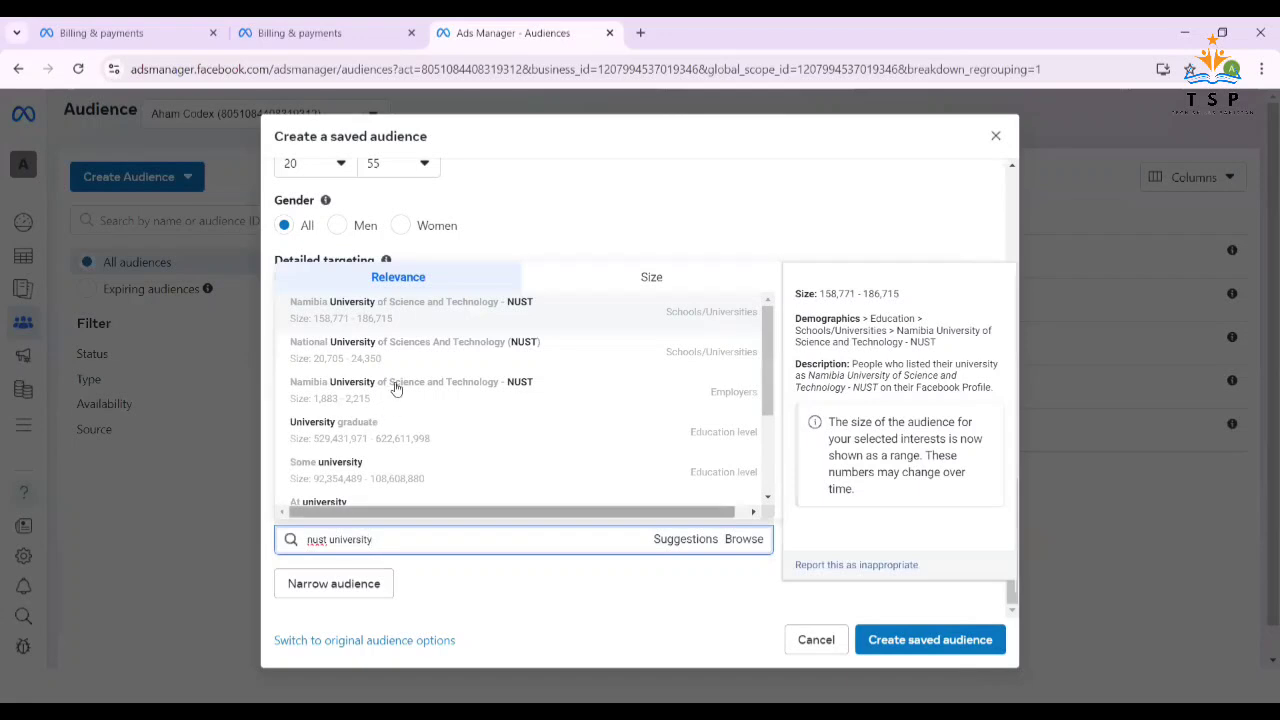
scroll(408, 371, down, 1)
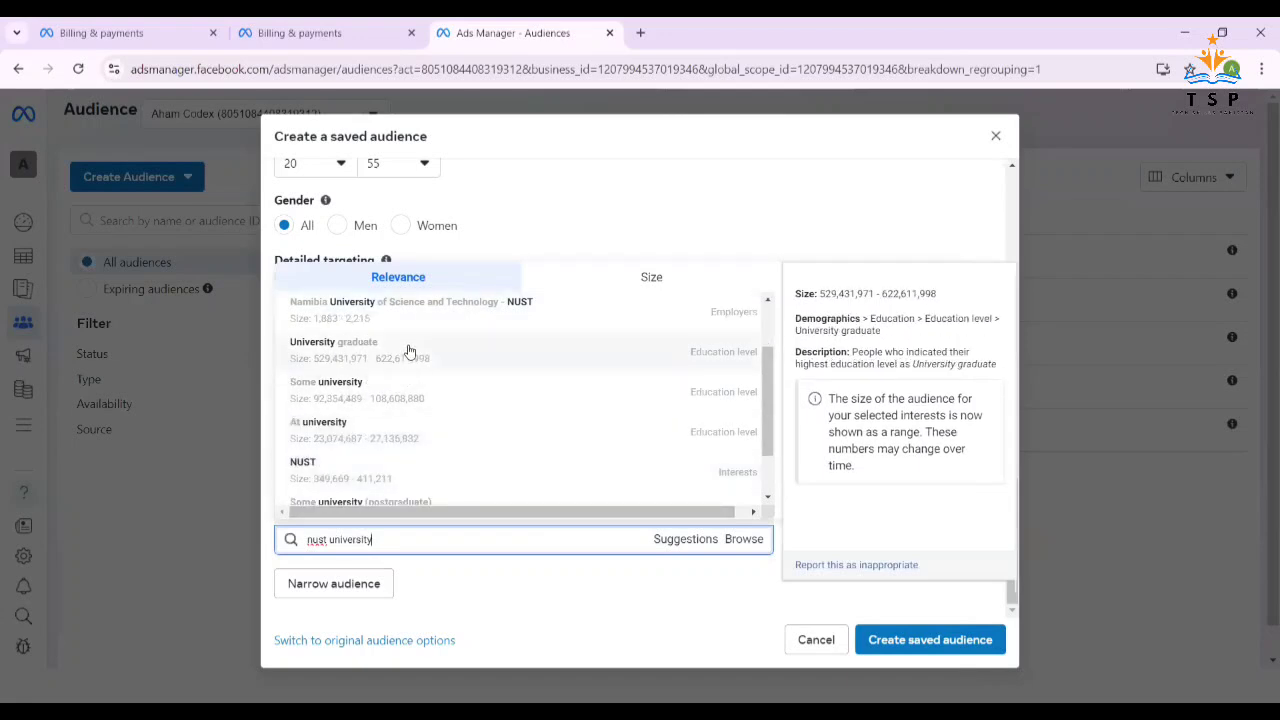
scroll(403, 358, down, 1)
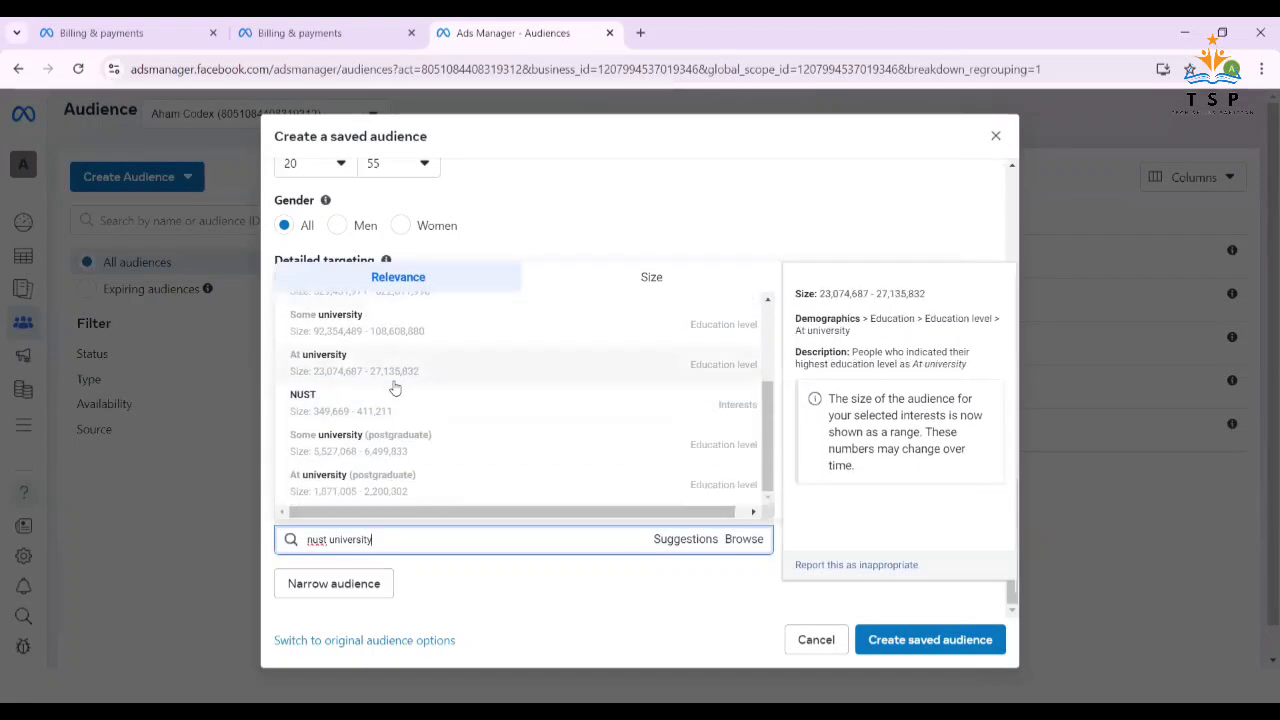
click(392, 398)
Step: Search detailed targeting for "Numl" and add the Numl university
click(348, 538)
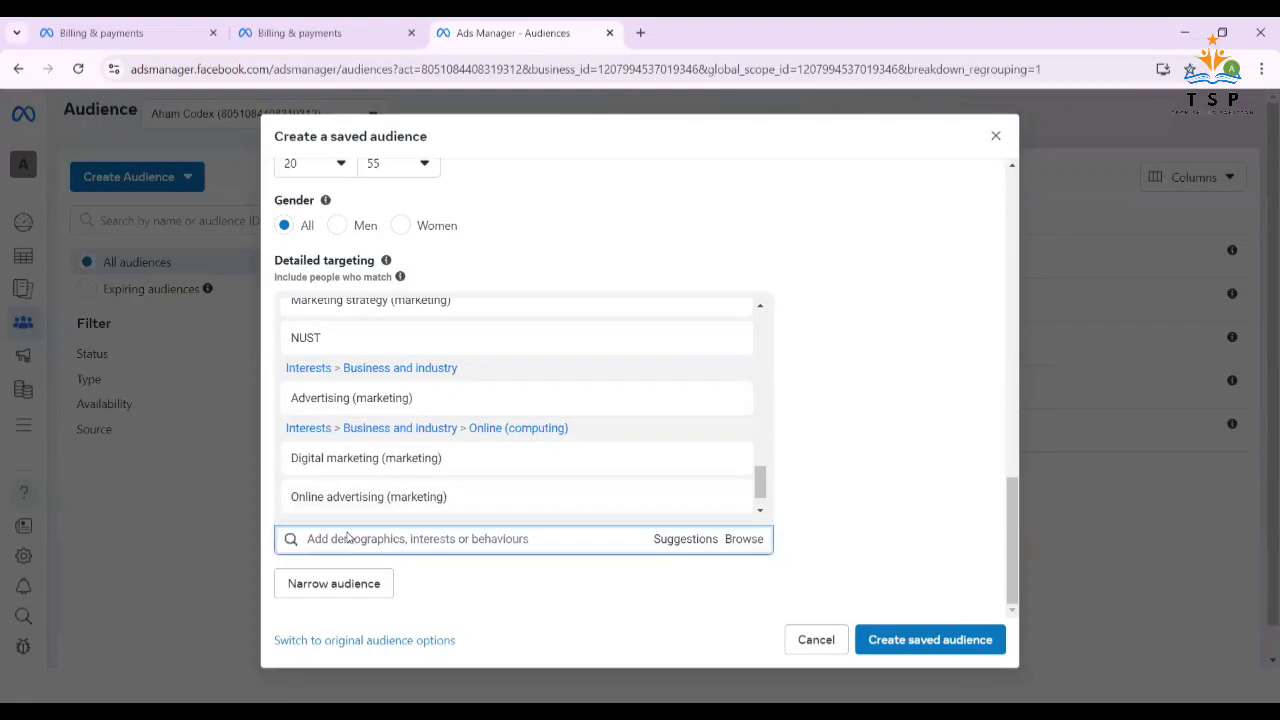
text(Num)
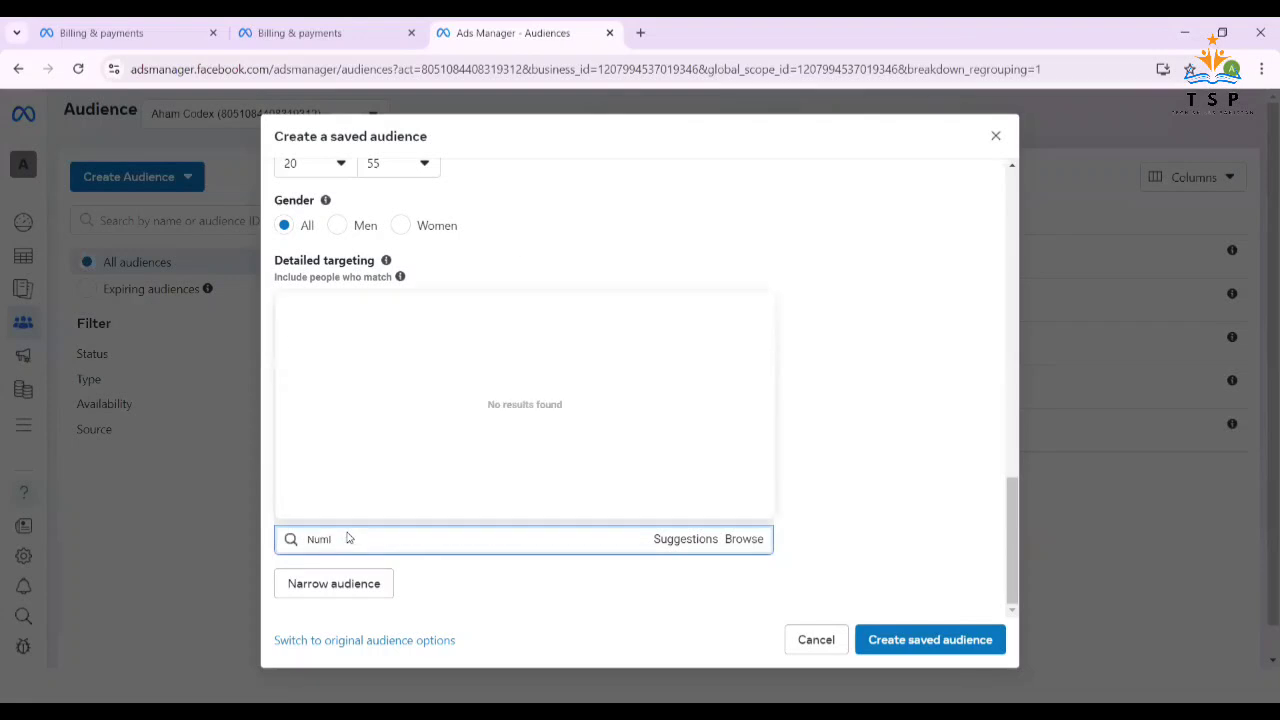
text(l)
click(370, 314)
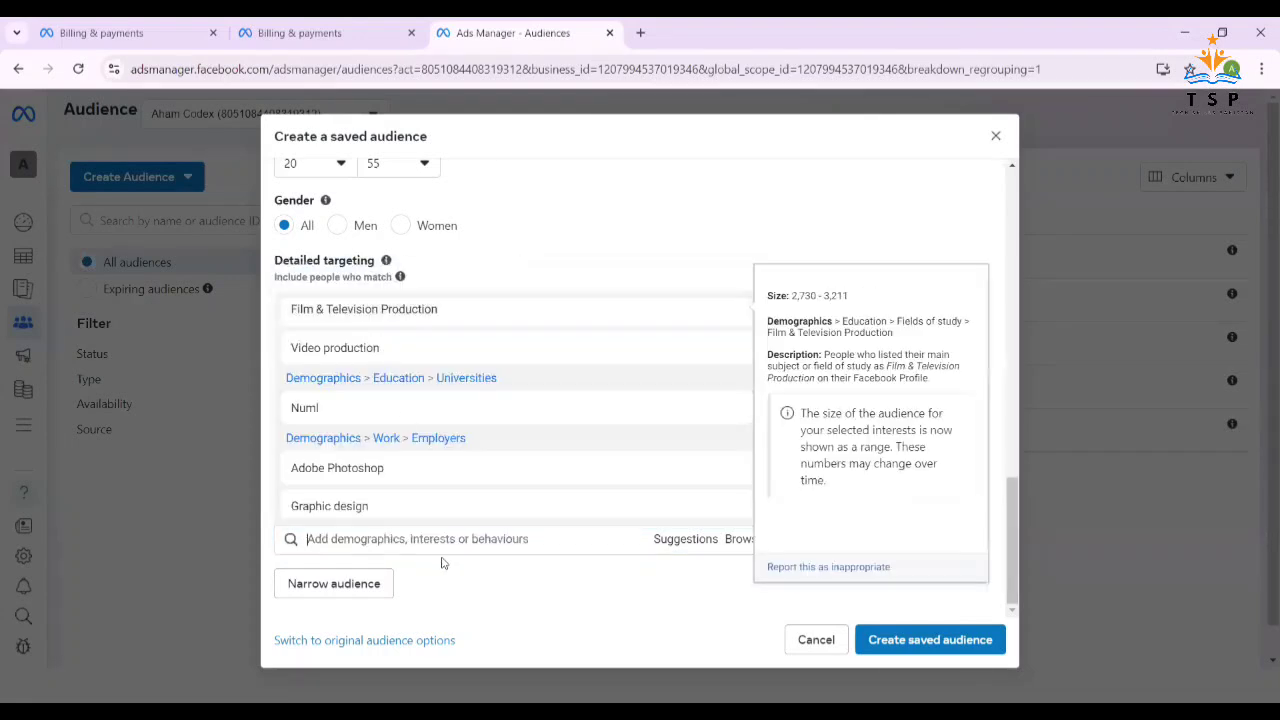
Step: Search detailed targeting for "Air University" and add Air University to the targeted universities
click(365, 537)
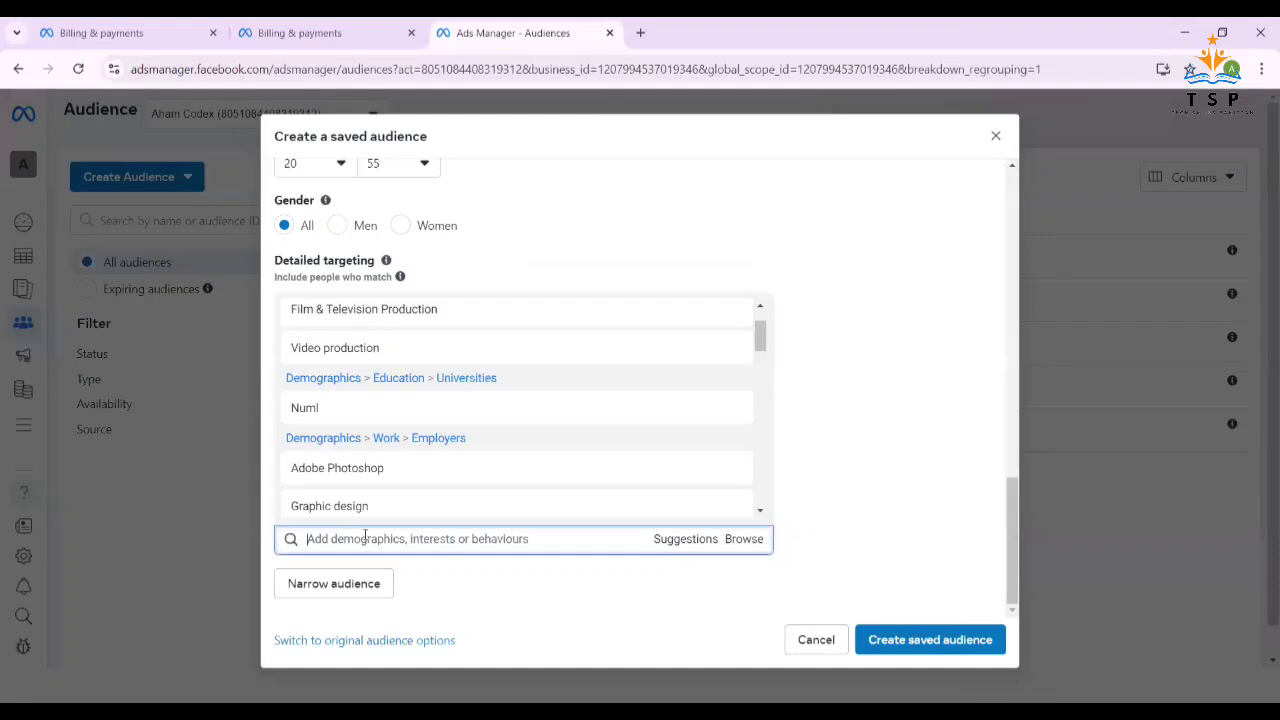
text(Air Uni)
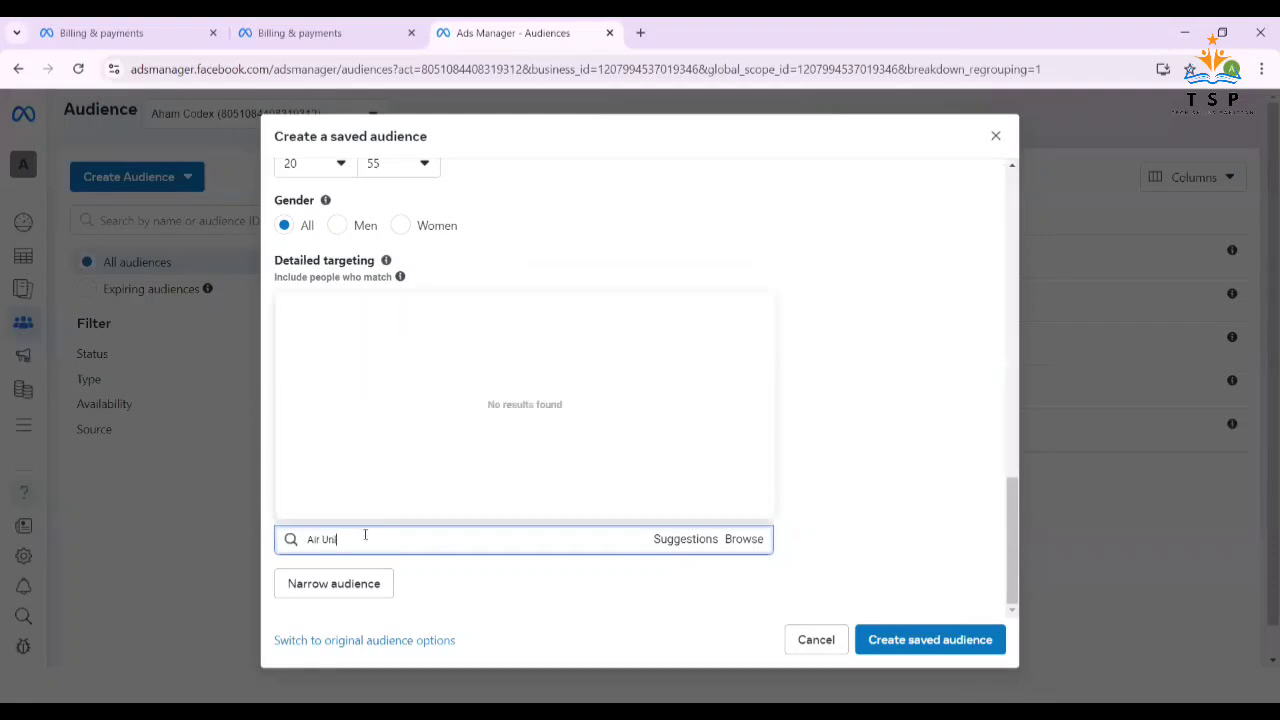
text(versity)
click(368, 318)
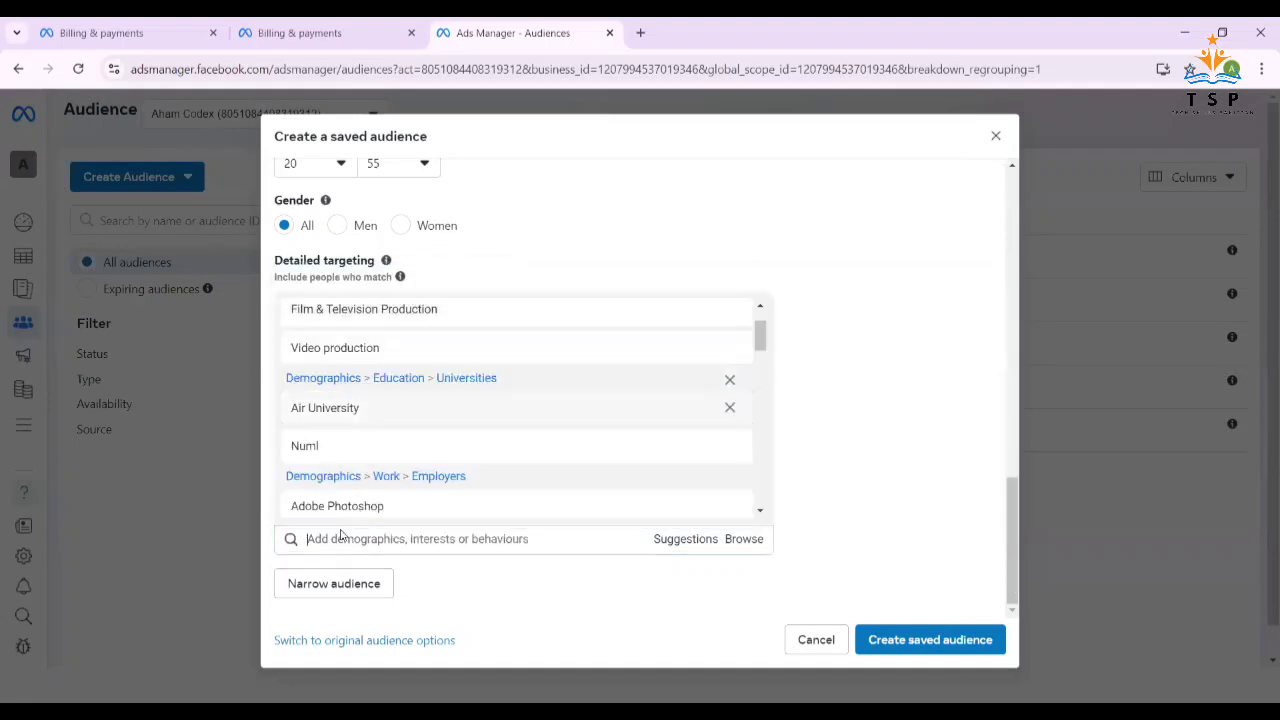
Step: Search detailed targeting for "university of the punjab" and add the university entry Hailey College of Commerce, University of the Punjab, Lahore
click(340, 538)
text(univ)
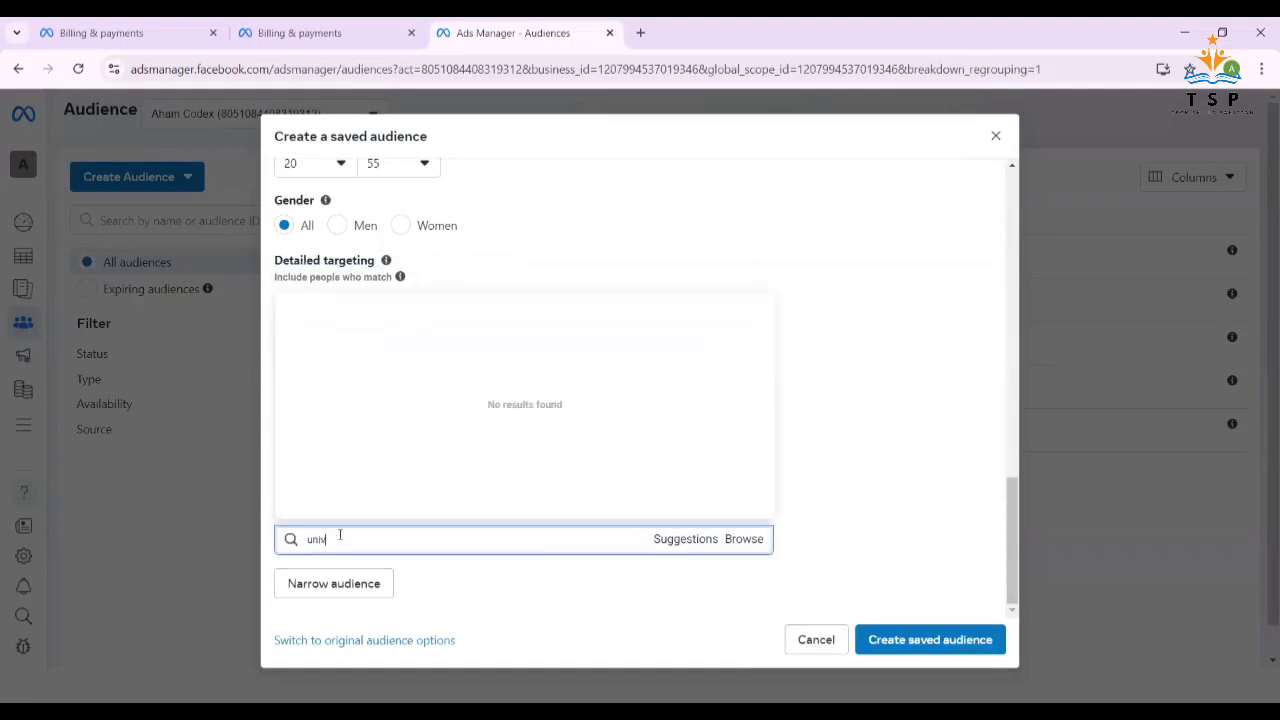
text(ersity of the punjab)
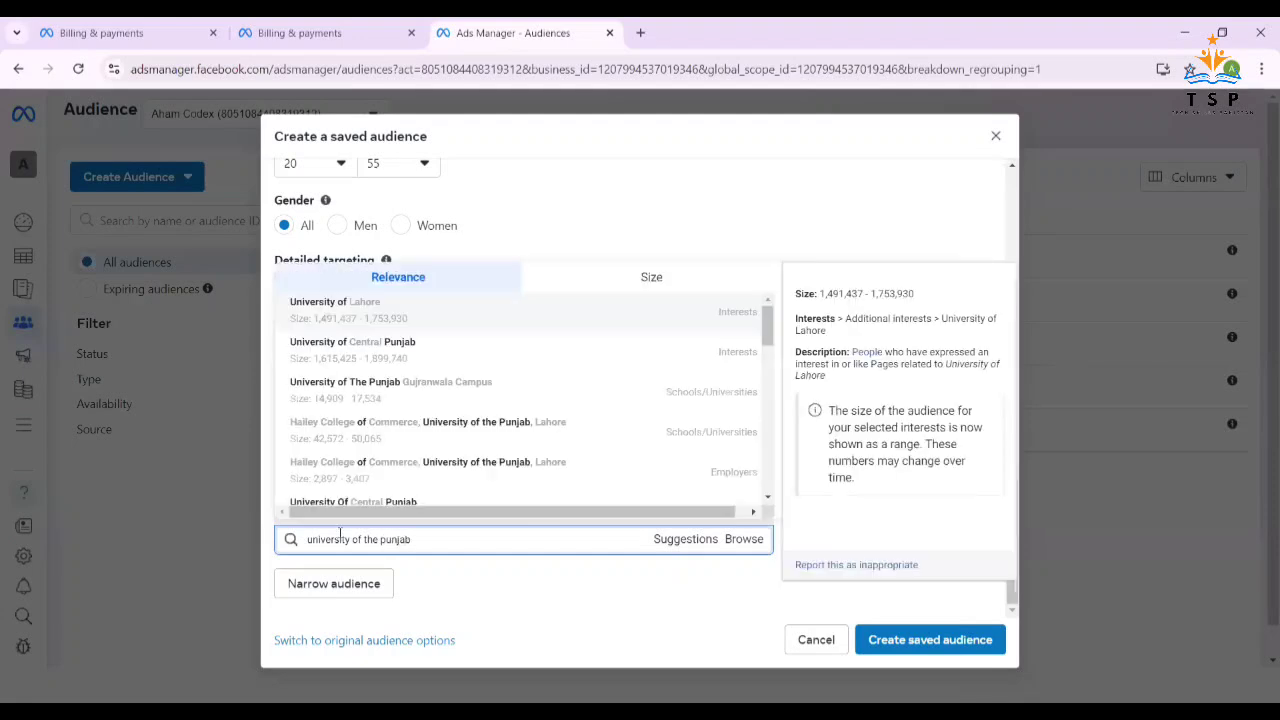
scroll(430, 350, down, 2)
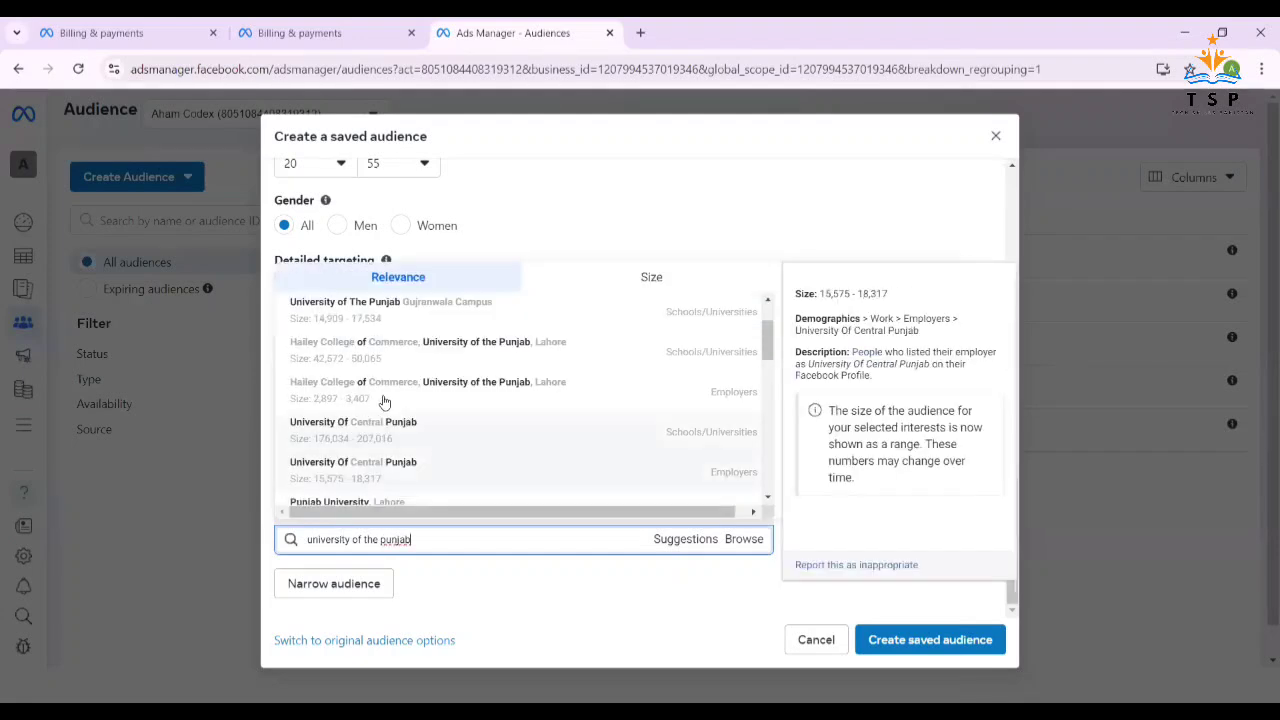
click(445, 359)
scroll(505, 494, down, 2)
scroll(505, 494, down, 5)
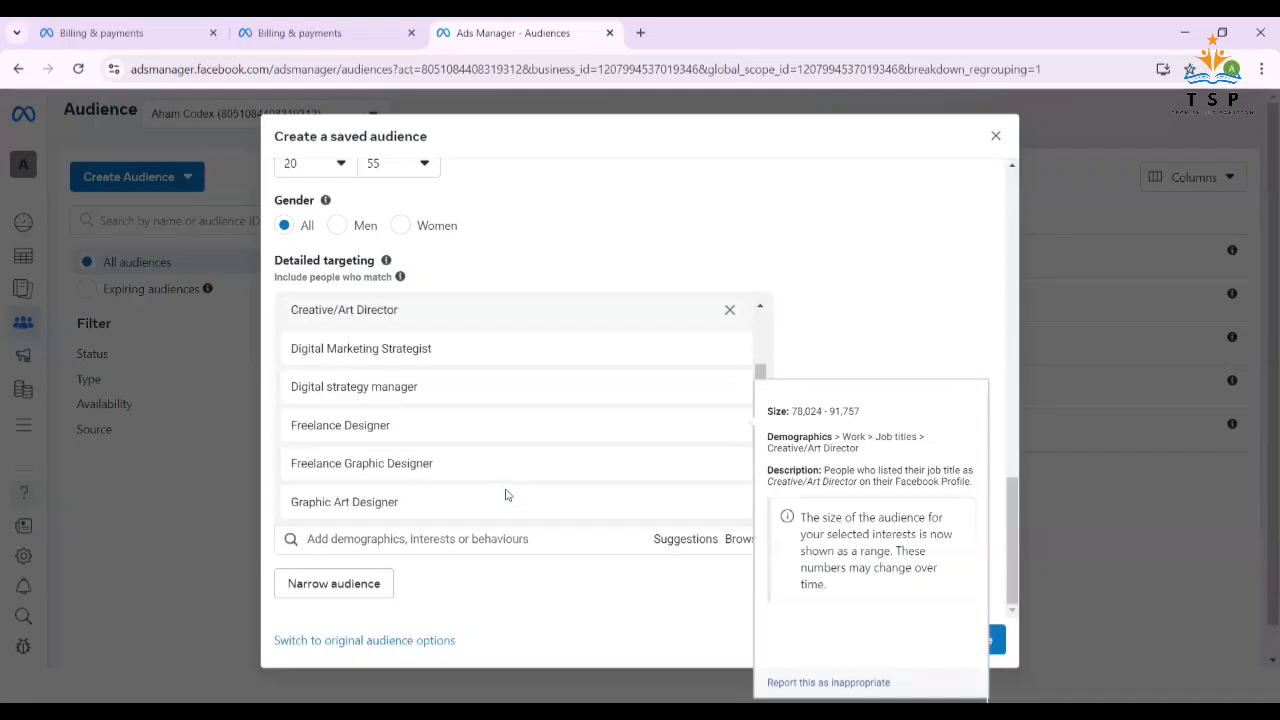
Step: Search detailed targeting for "punjab group of collge" and add the Punjab Group Of Colleges school/university entry
scroll(505, 489, down, 5)
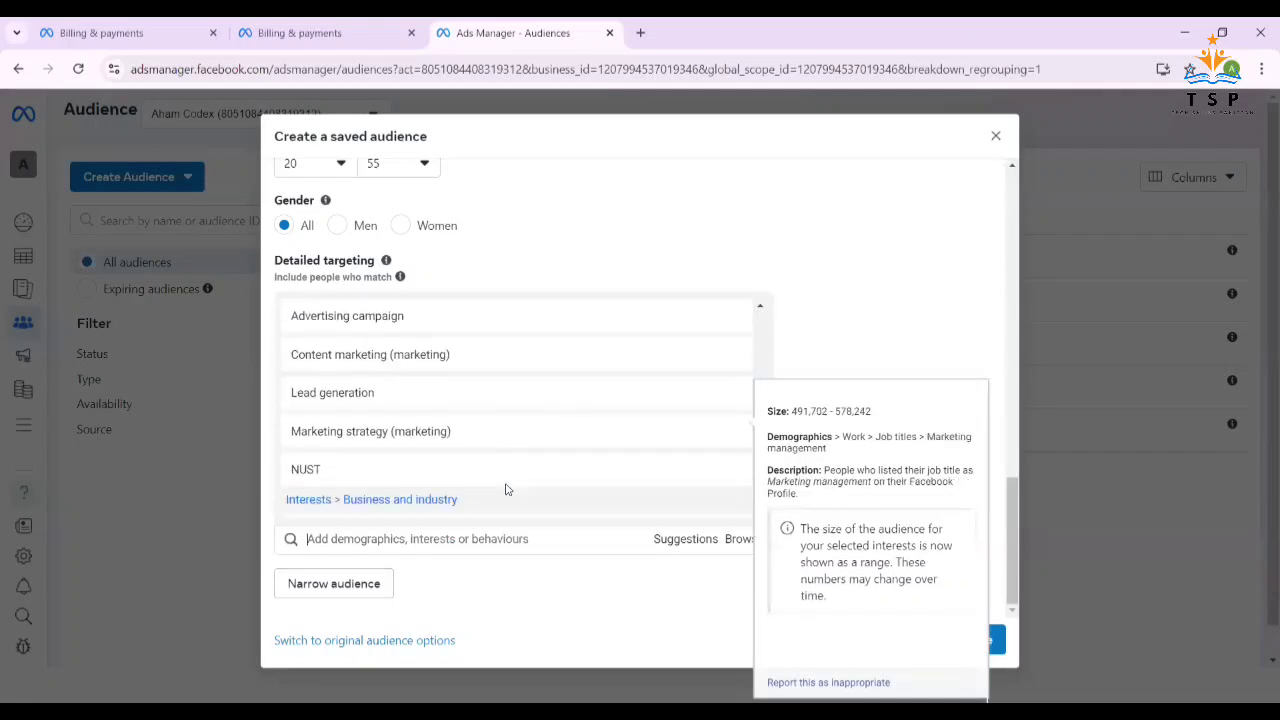
click(382, 538)
text(purjab)
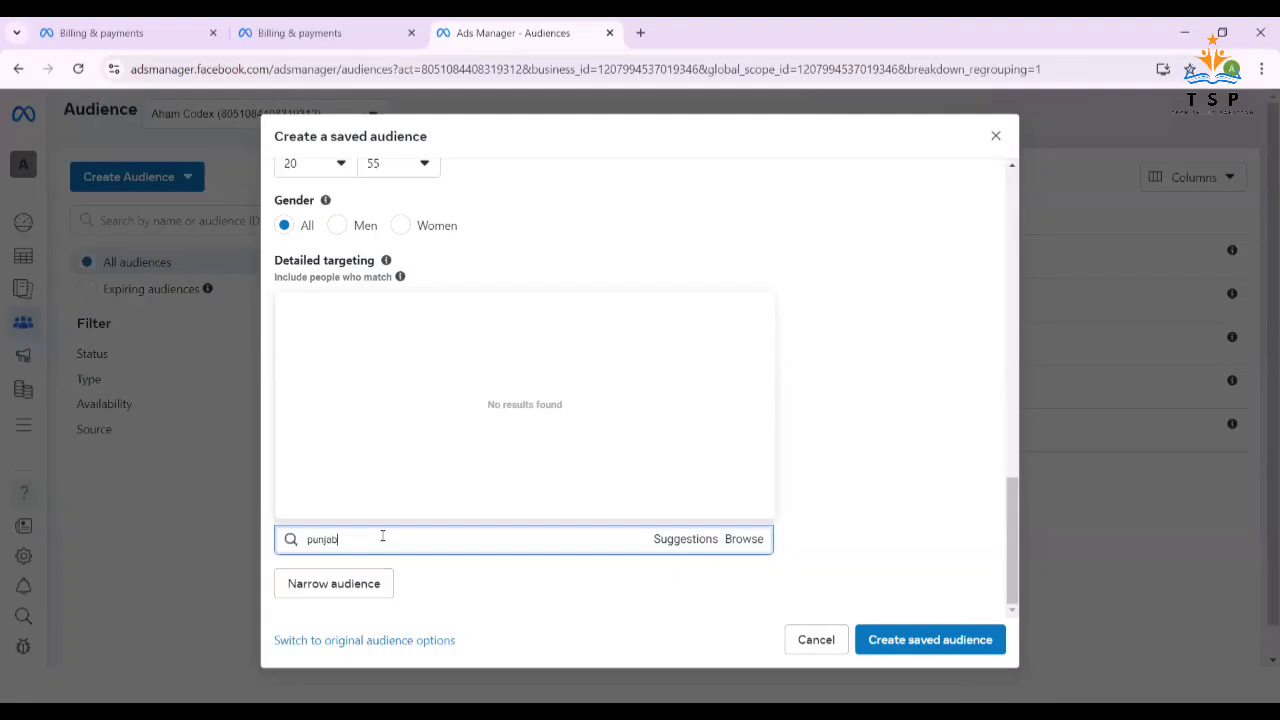
text( group of collge)
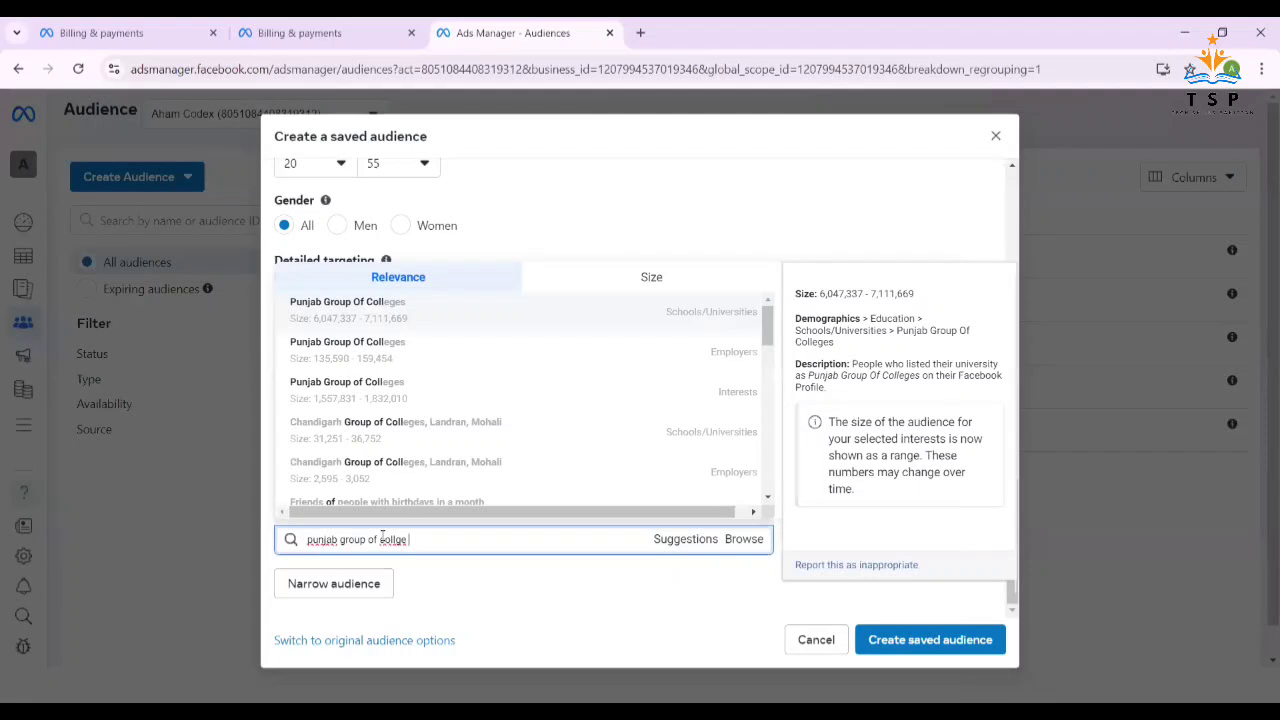
scroll(397, 383, down, 1)
scroll(400, 330, up, 1)
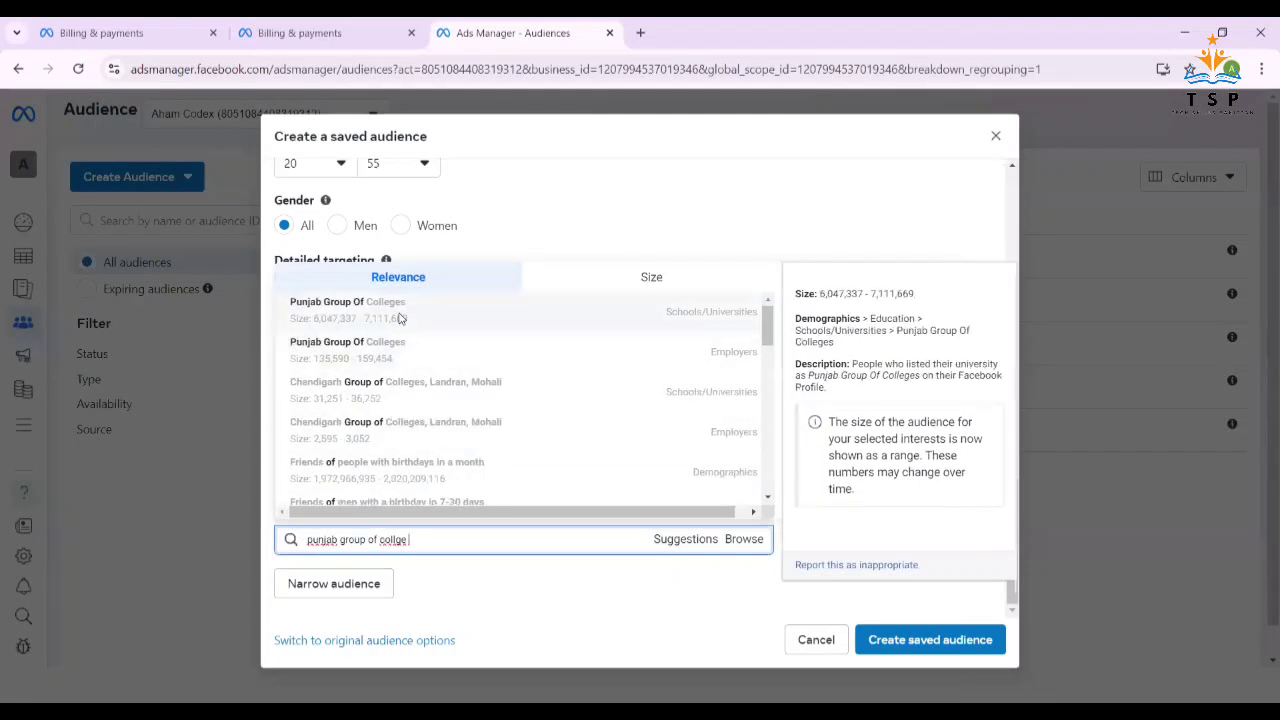
click(399, 318)
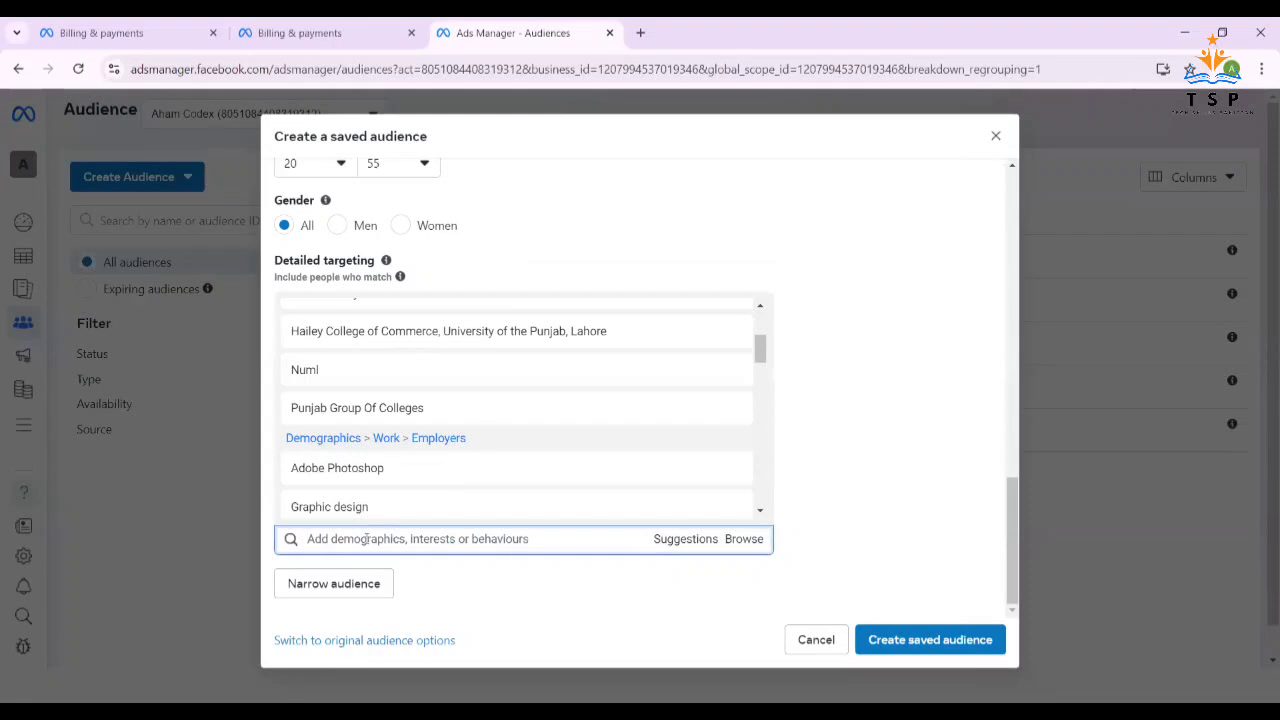
Step: Search detailed targeting for "online jobs" and for "remote job"
text(orline jobs)
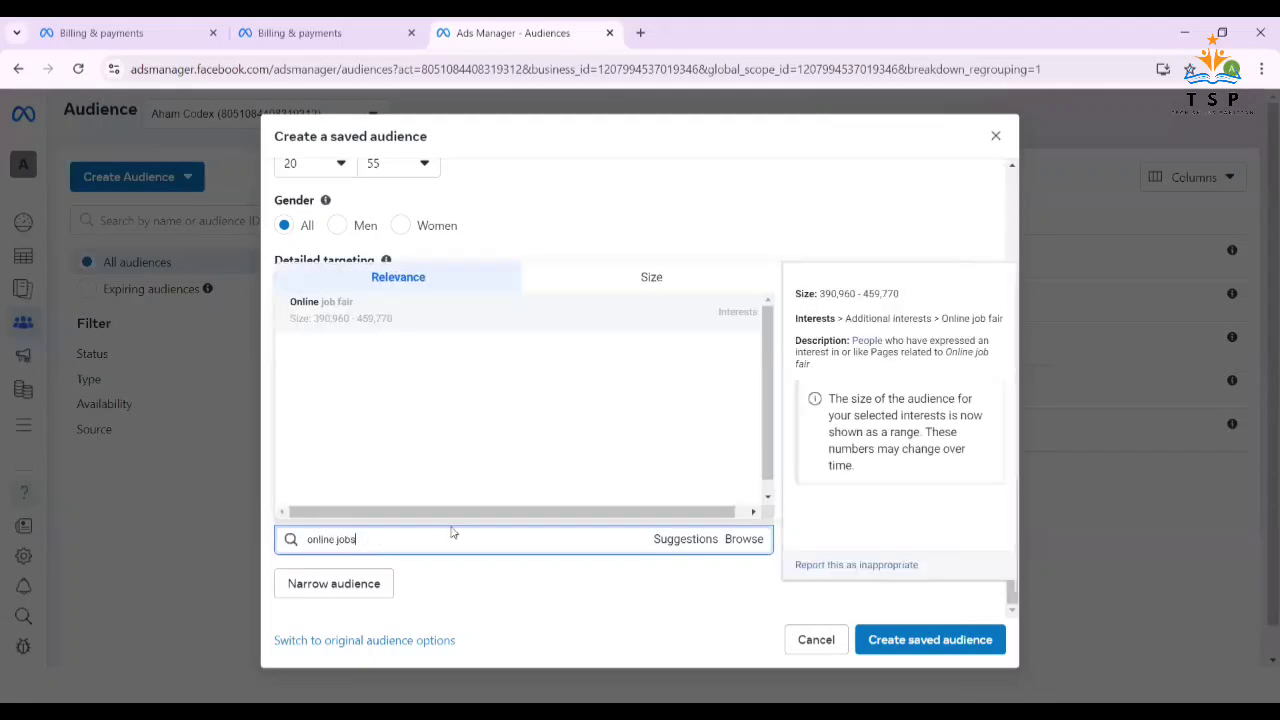
triple_click(420, 541)
text(i)
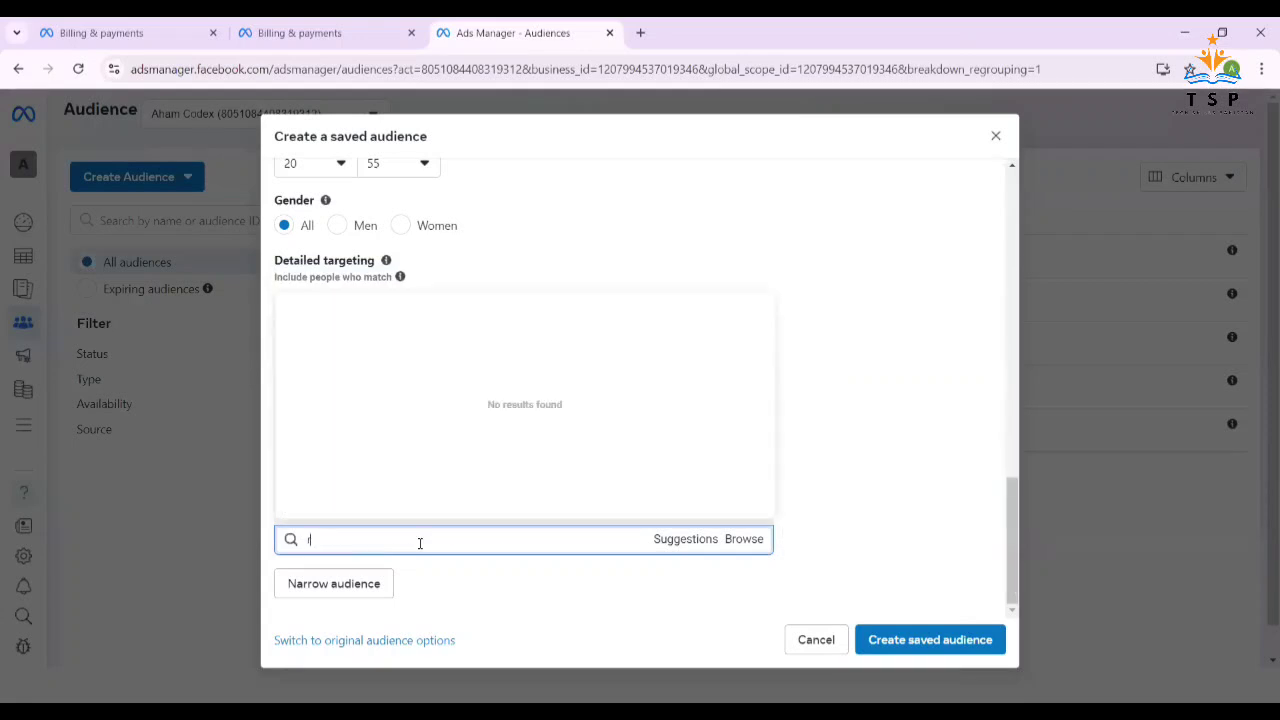
text(emote job)
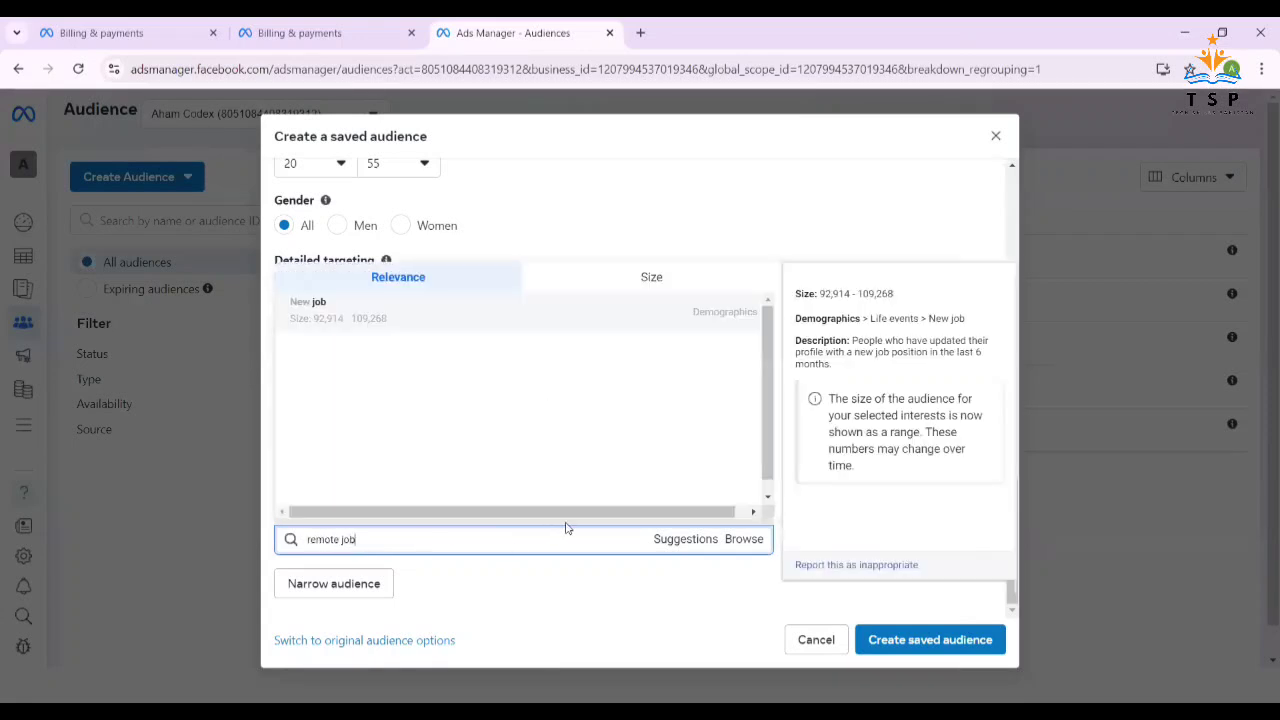
Step: Browse the detailed targeting suggestions and add the Adobe InDesign interest
click(667, 540)
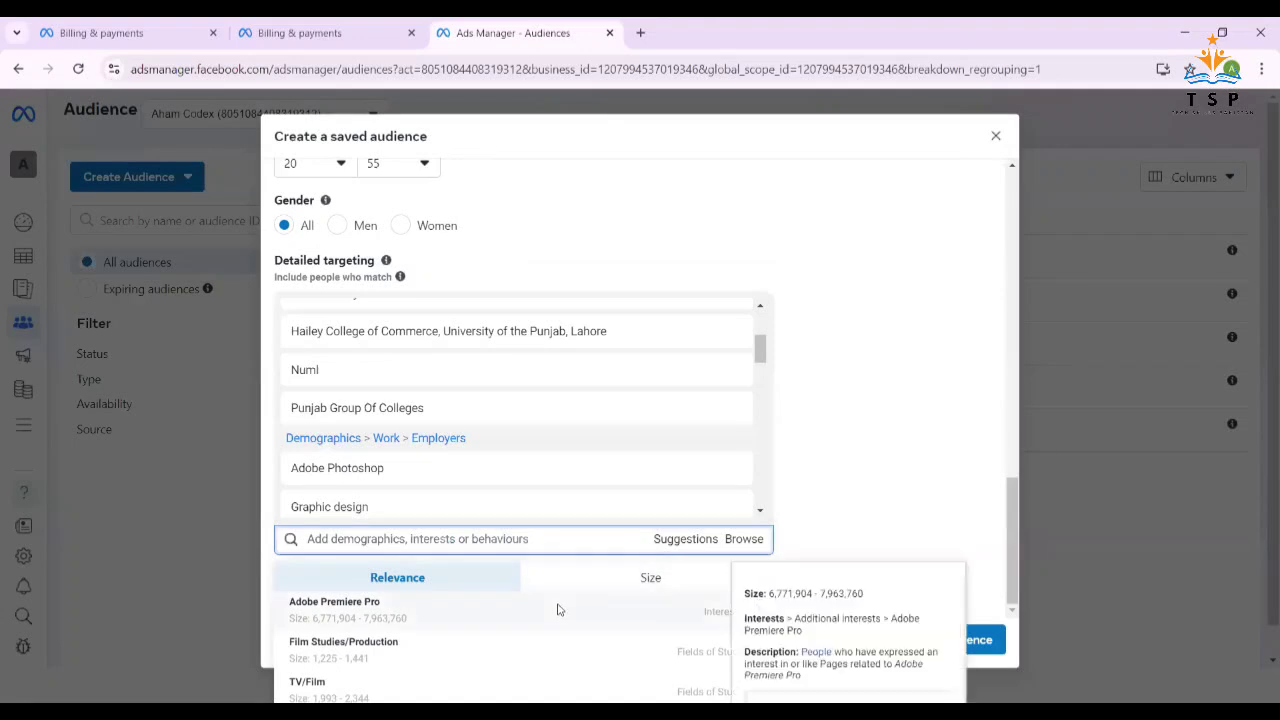
scroll(558, 610, down, 4)
scroll(558, 610, down, 4)
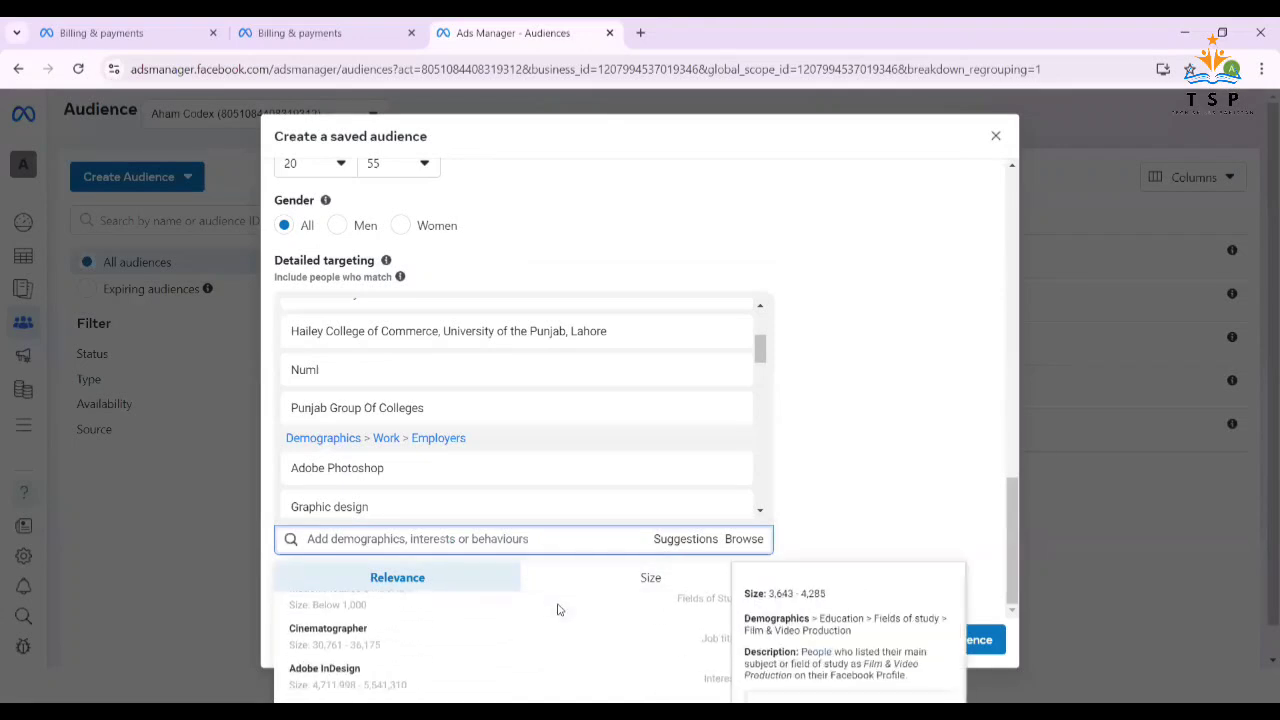
click(368, 670)
Step: Search detailed targeting for "work from home" and add the Telecommuting (business and finance) interest
click(336, 538)
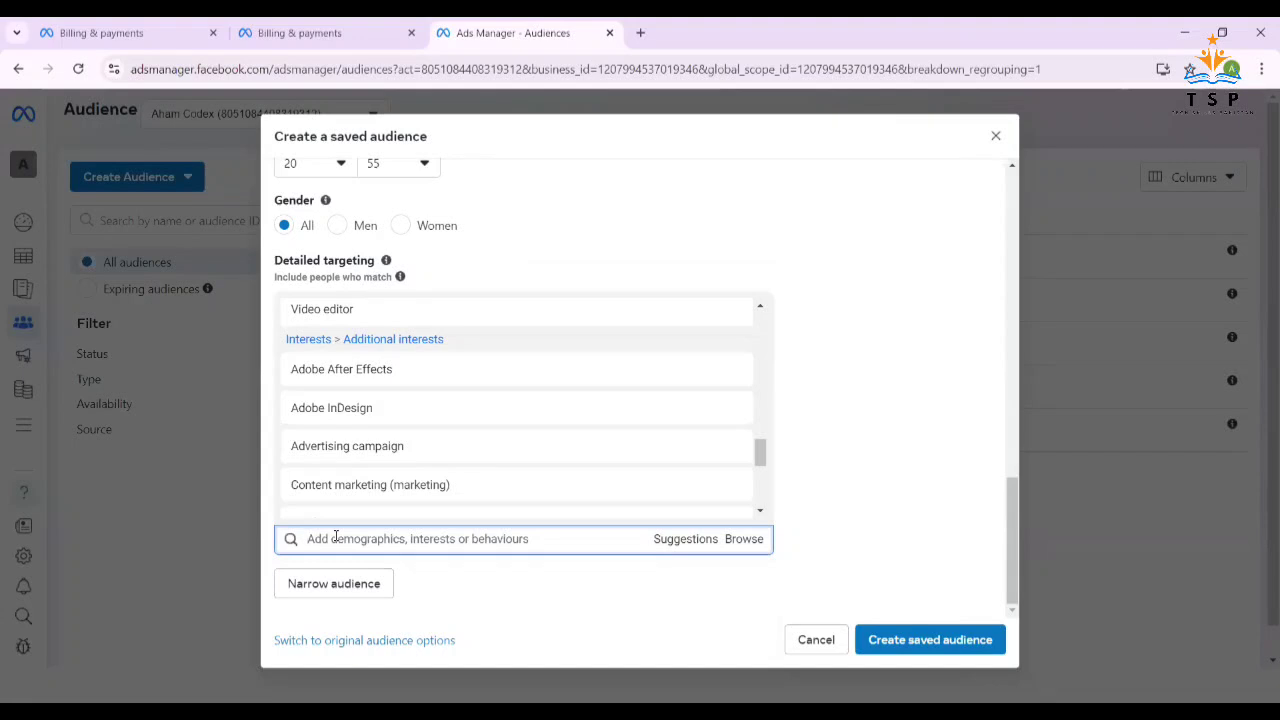
text(work f)
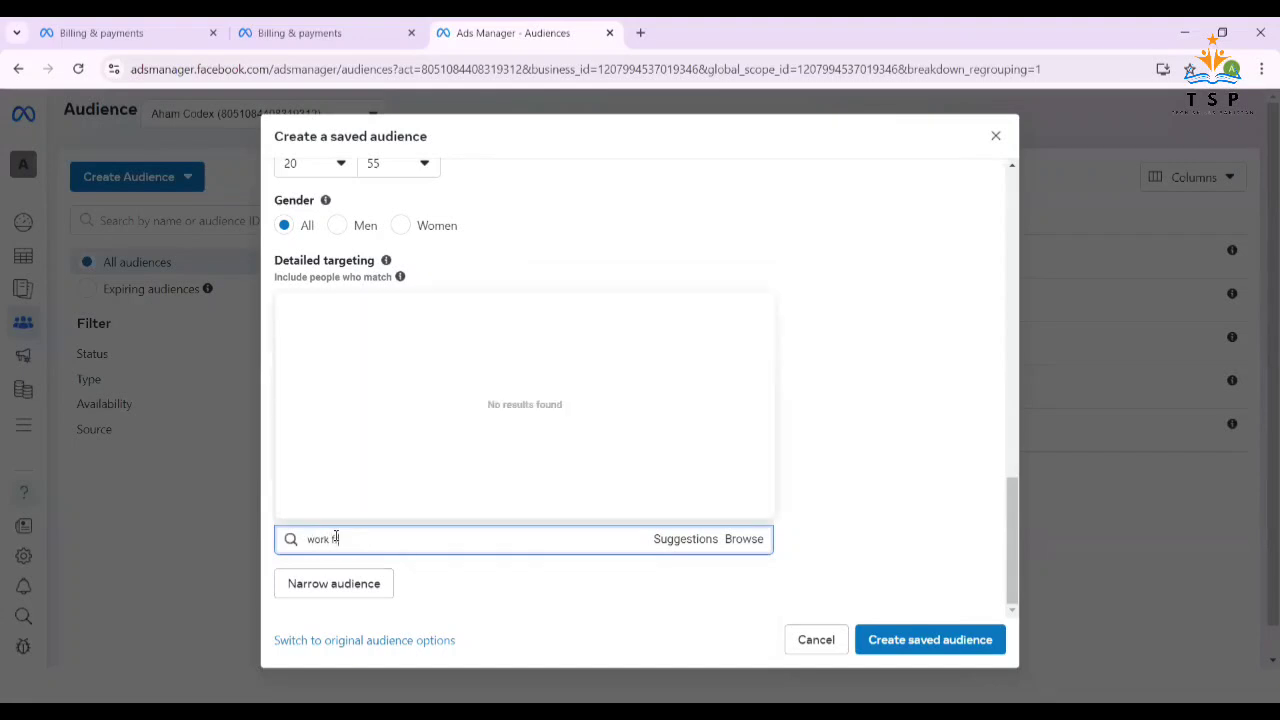
text(rom home)
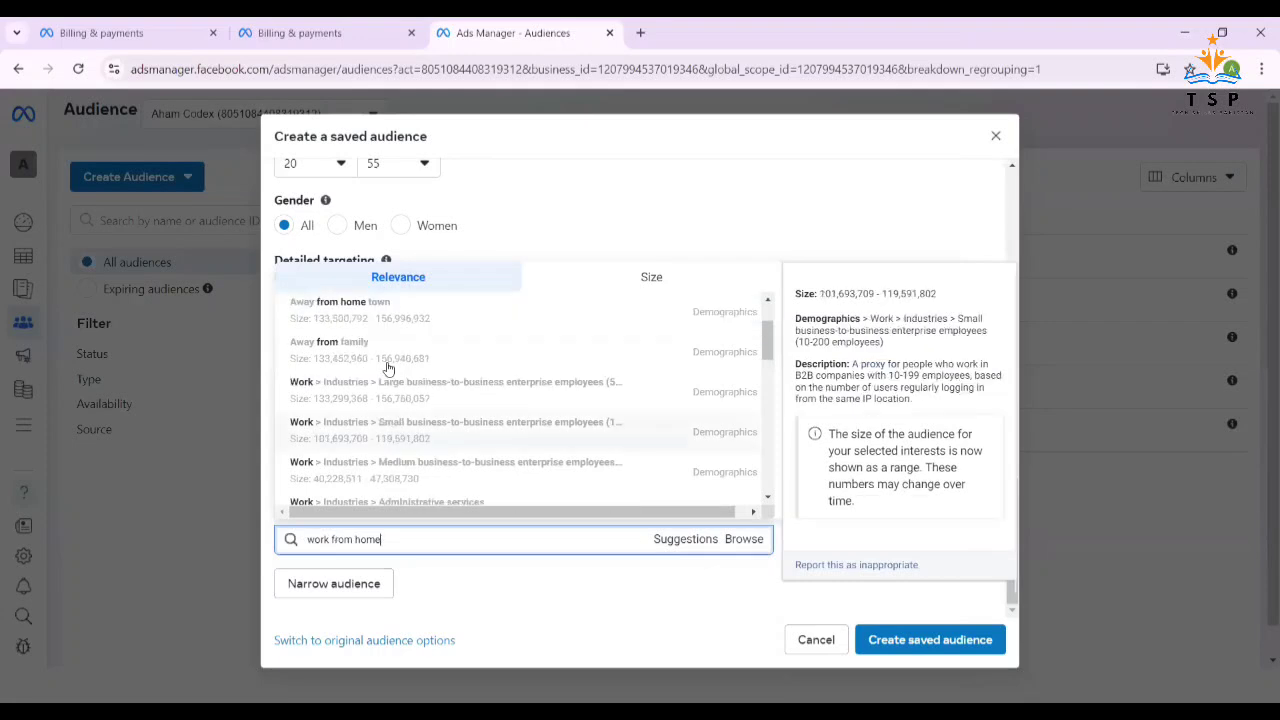
click(386, 365)
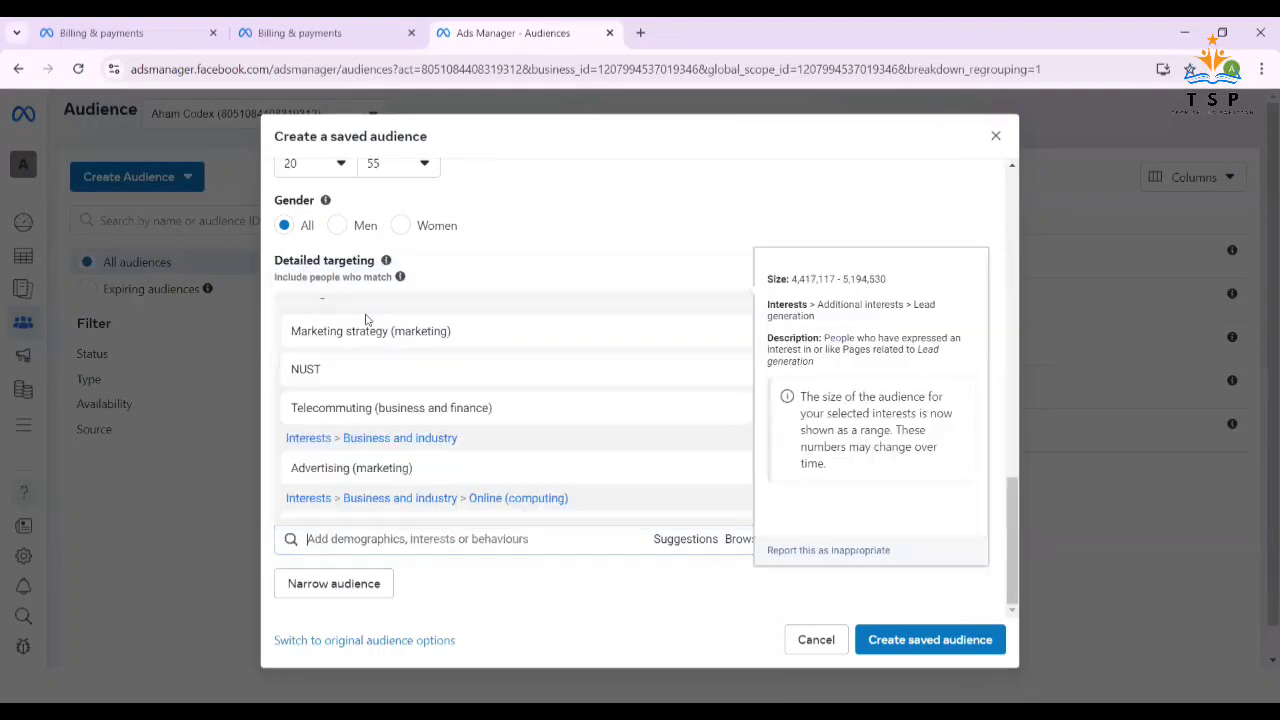
Step: Add Allama Iqbal Open University and Self-employment (careers) from the detailed targeting suggestions
click(664, 541)
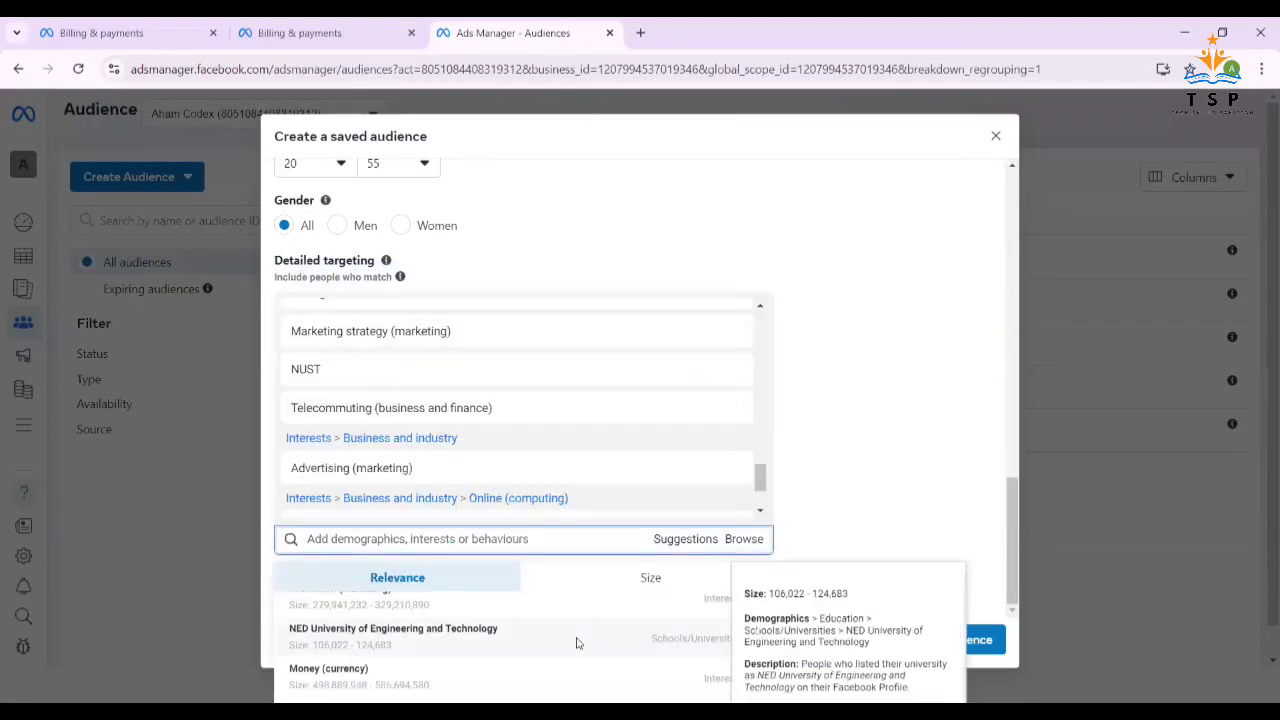
scroll(572, 638, down, 5)
scroll(576, 636, up, 3)
scroll(570, 636, up, 5)
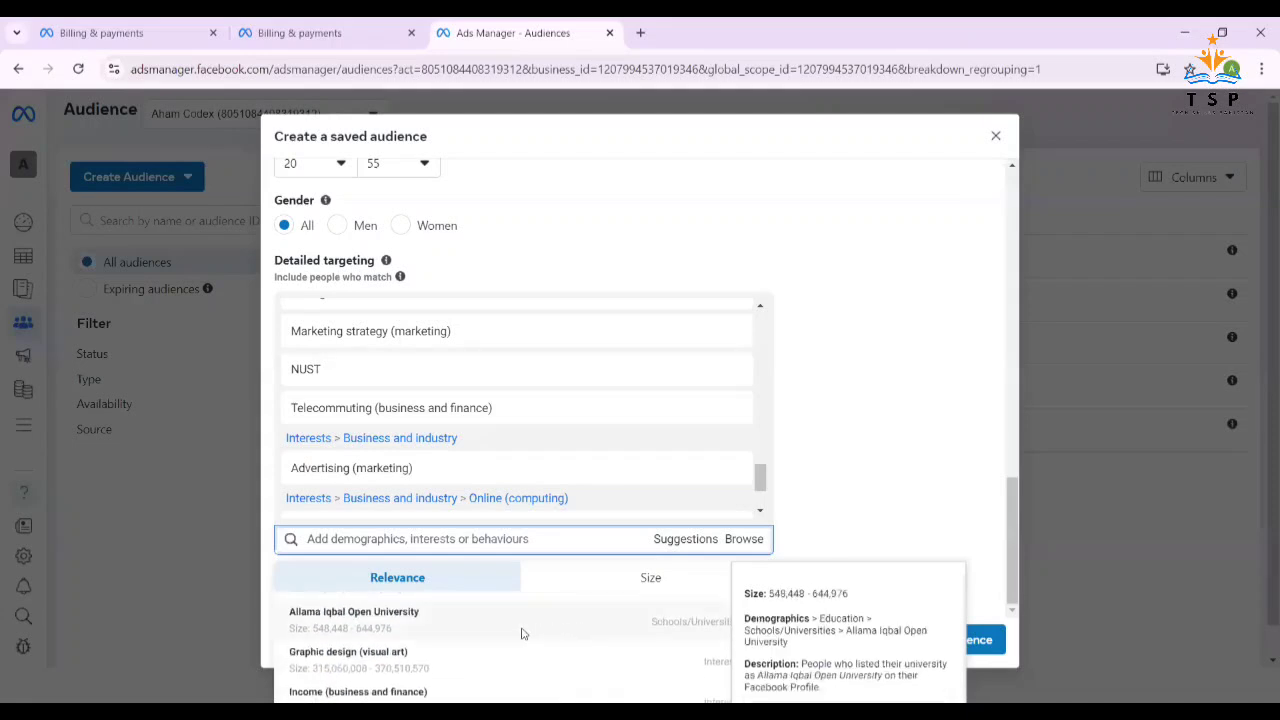
click(523, 632)
click(510, 634)
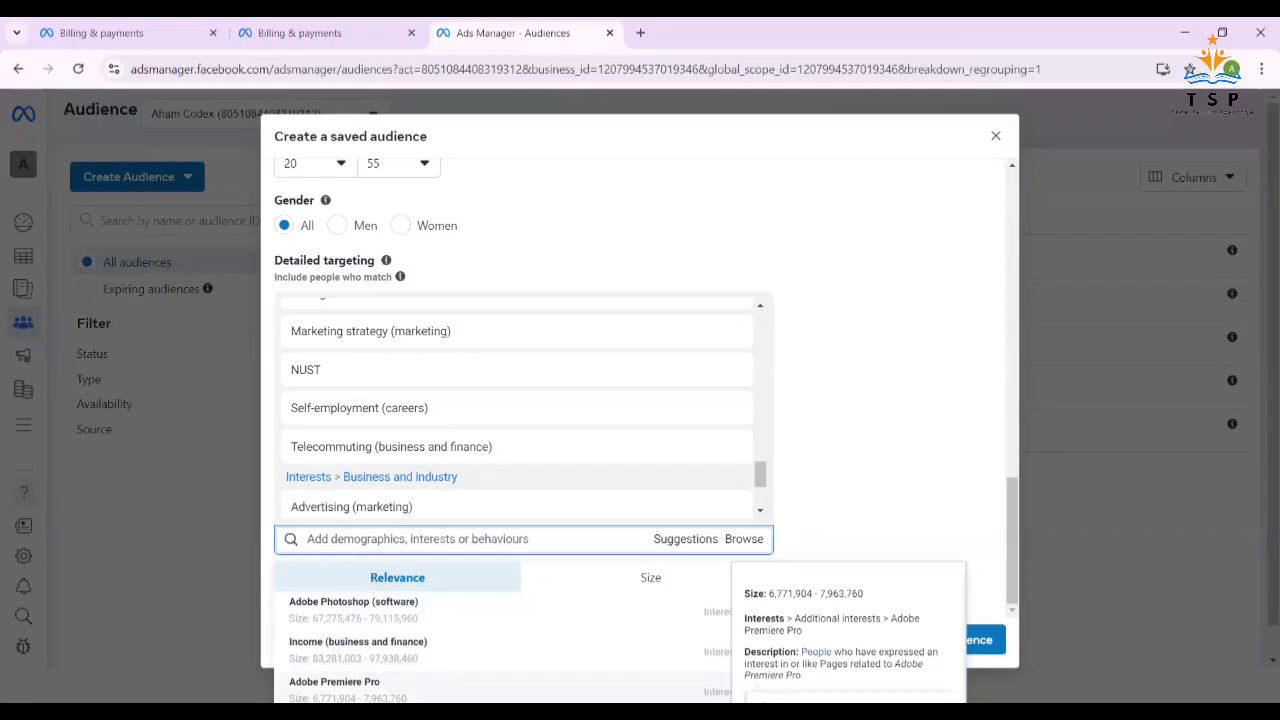
Step: Add the suggested interests Adobe Premiere Pro, Adobe Photoshop (software), Income, Adobe Illustrator and Passive income to the detailed targeting
click(430, 688)
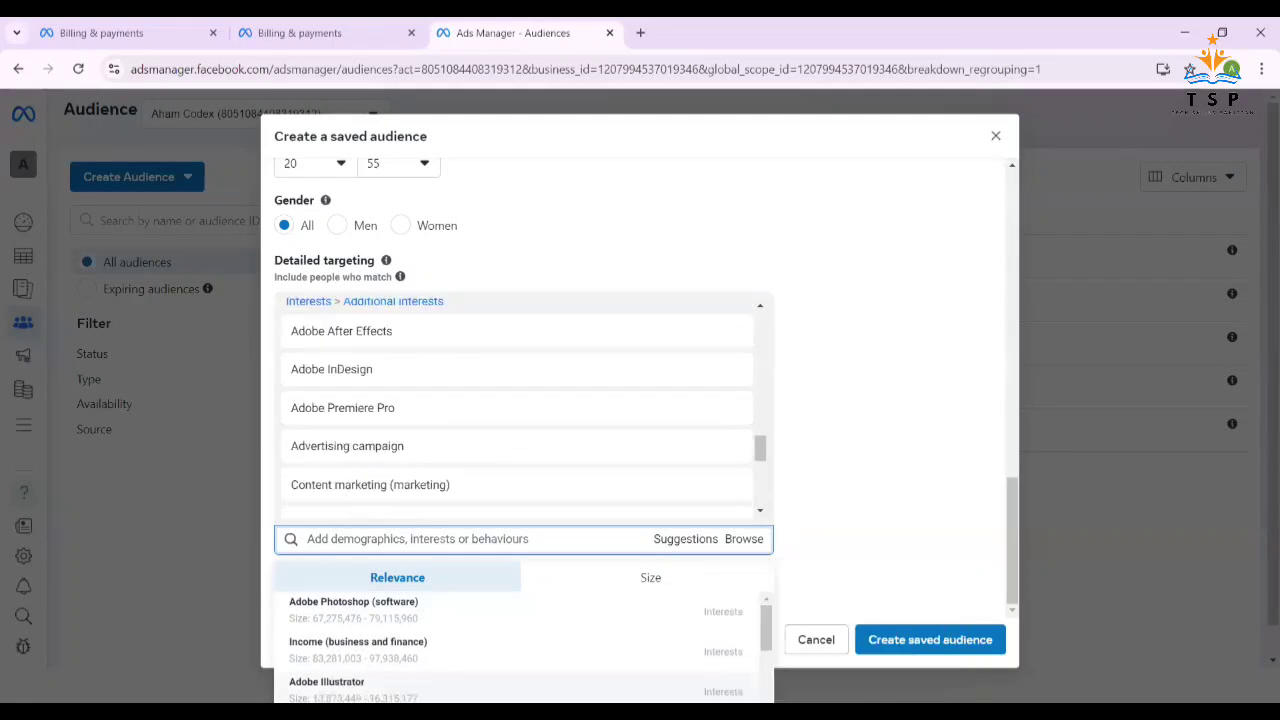
click(425, 615)
click(428, 640)
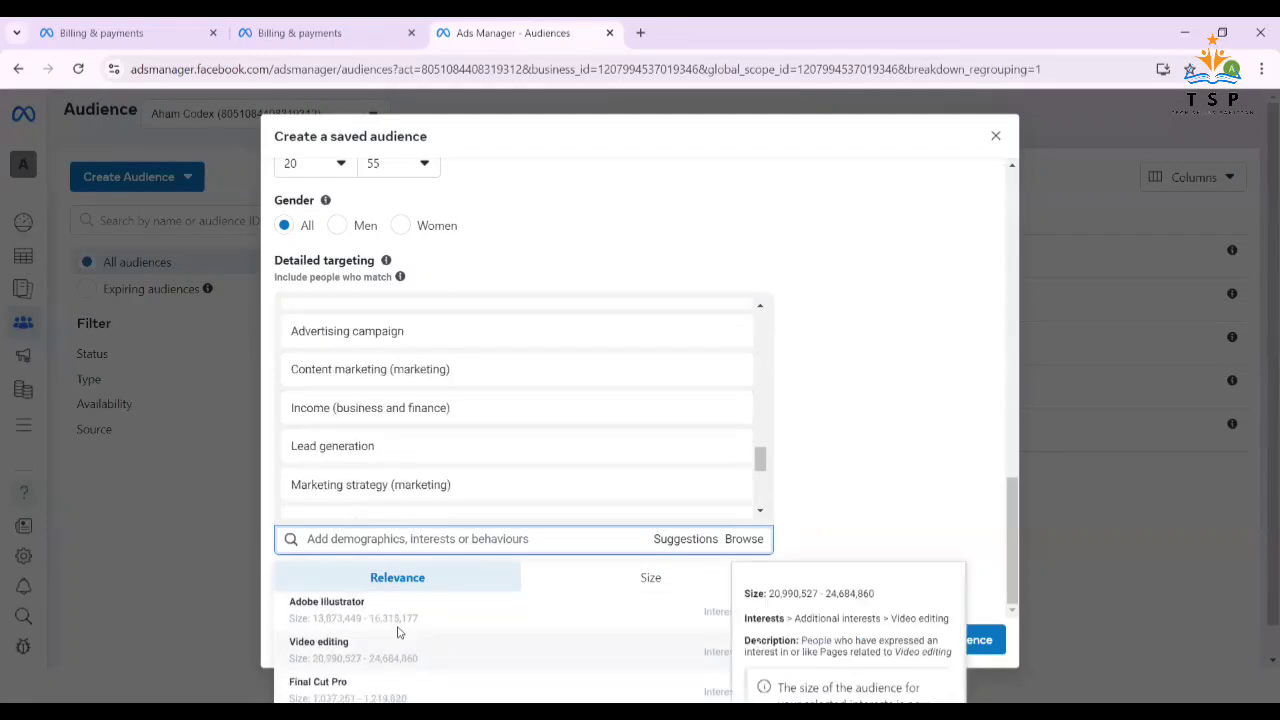
click(398, 620)
click(414, 612)
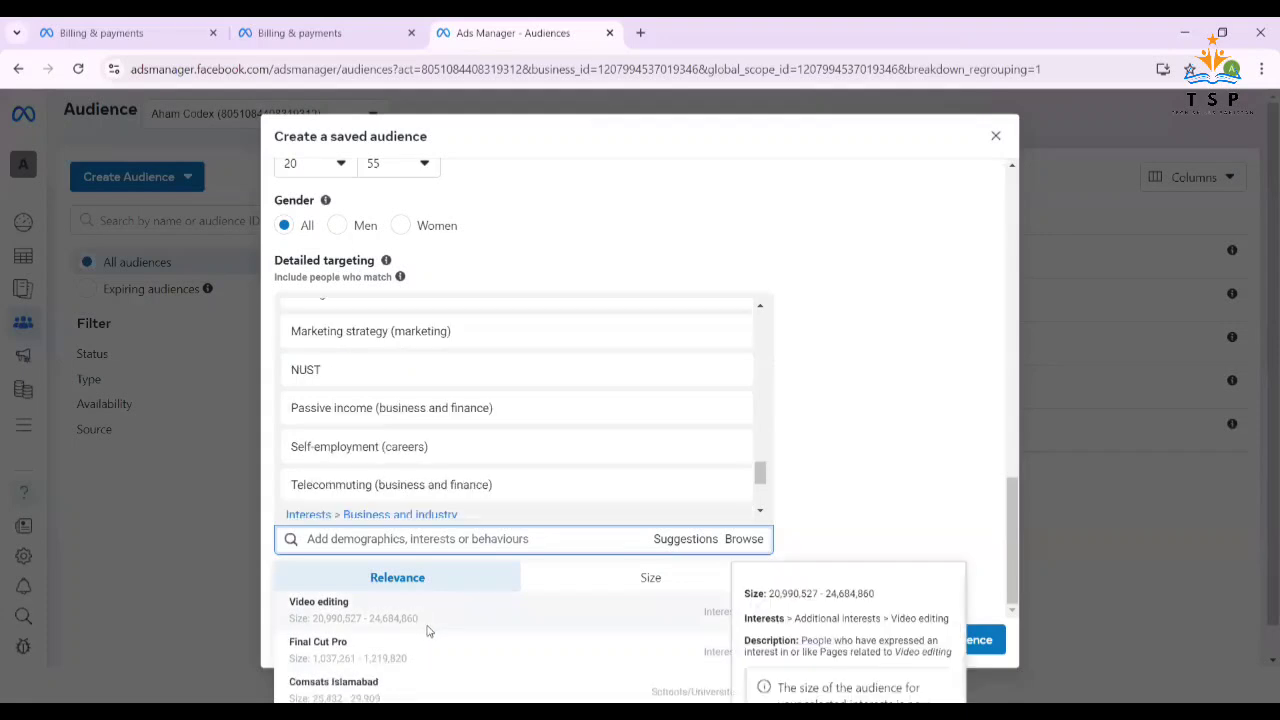
Step: Add the suggested Video editing interest and create the saved audience
click(421, 623)
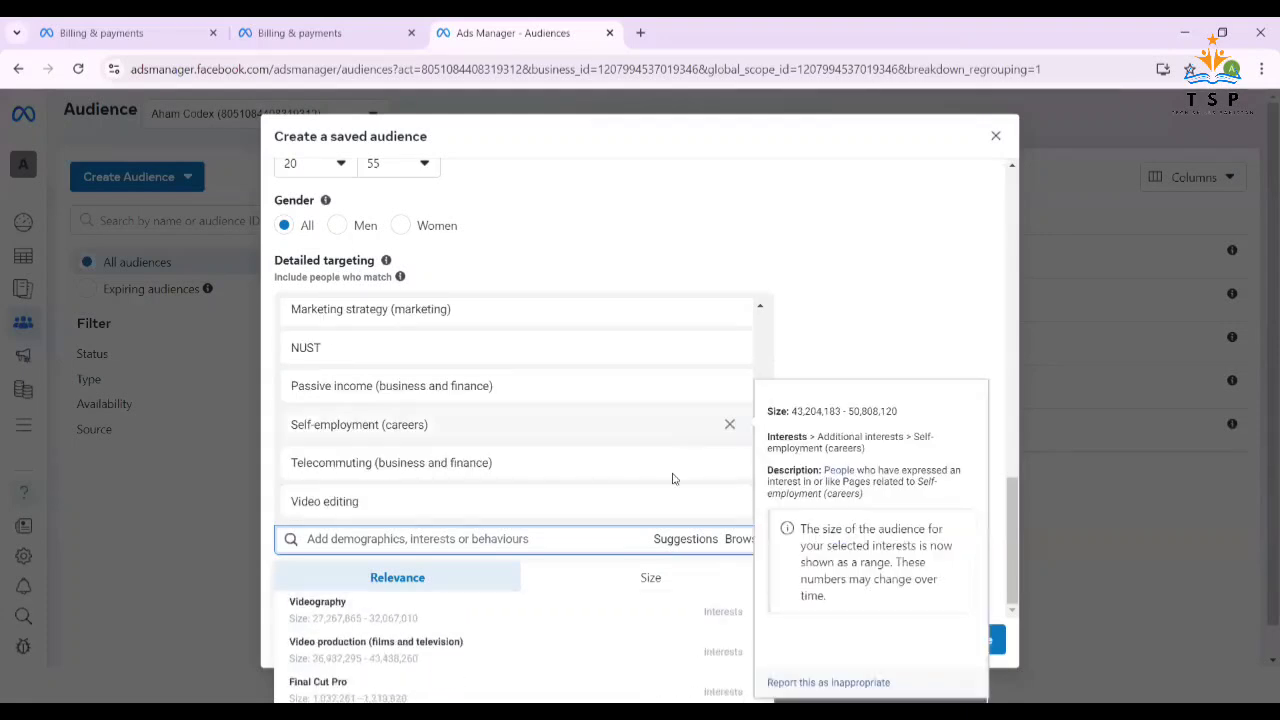
scroll(672, 481, down, 3)
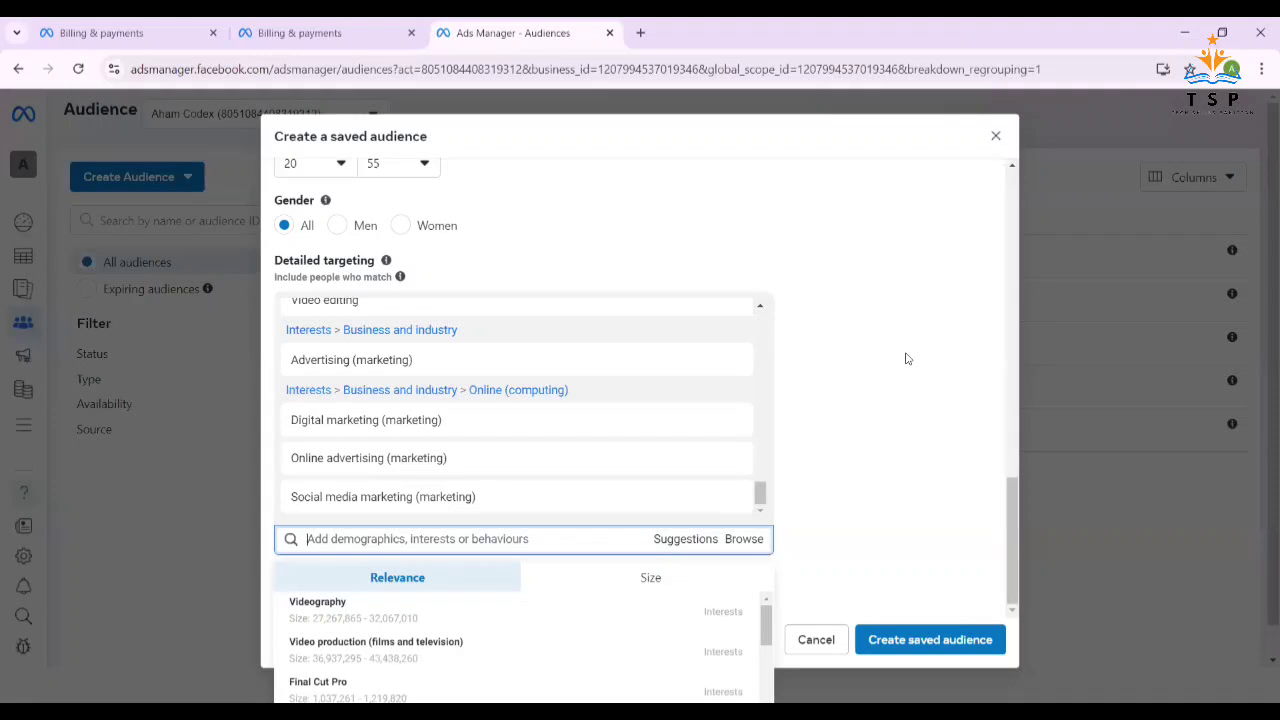
click(926, 641)
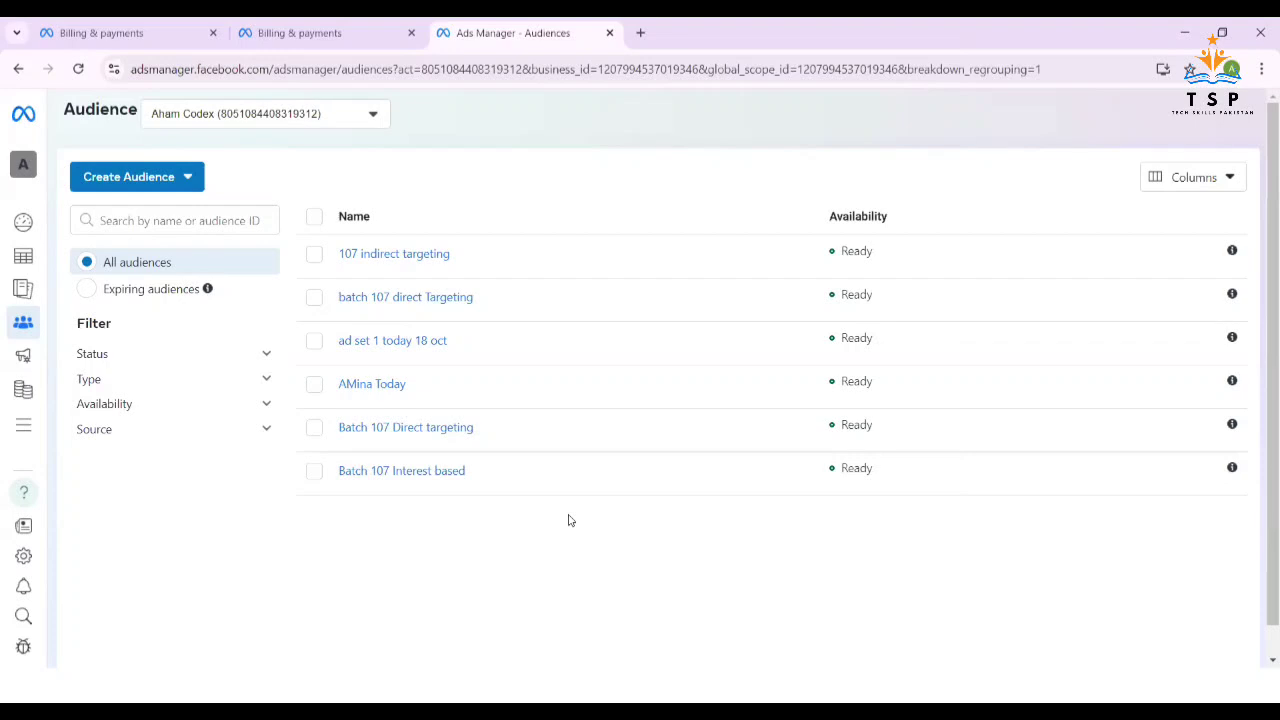
Step: Open Facebook's Ad Centre in a new browser tab and start a new ad with the goal Get More Messages
click(640, 33)
click(624, 396)
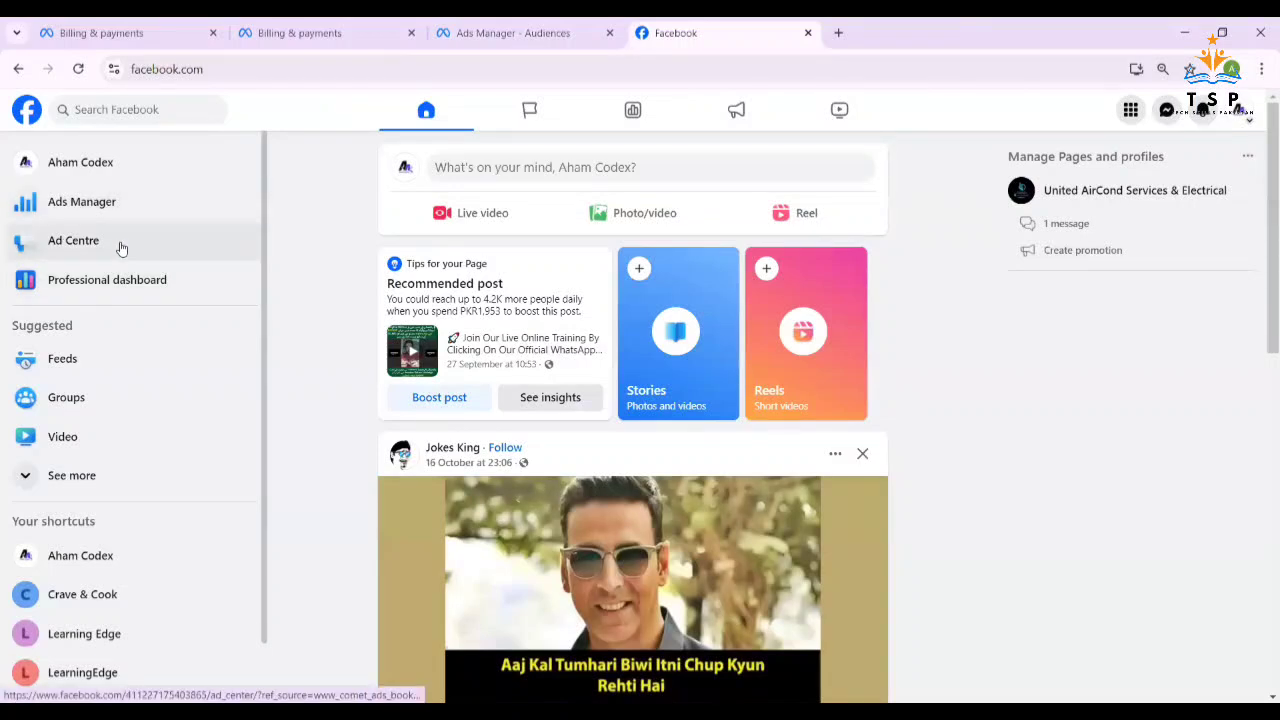
click(119, 247)
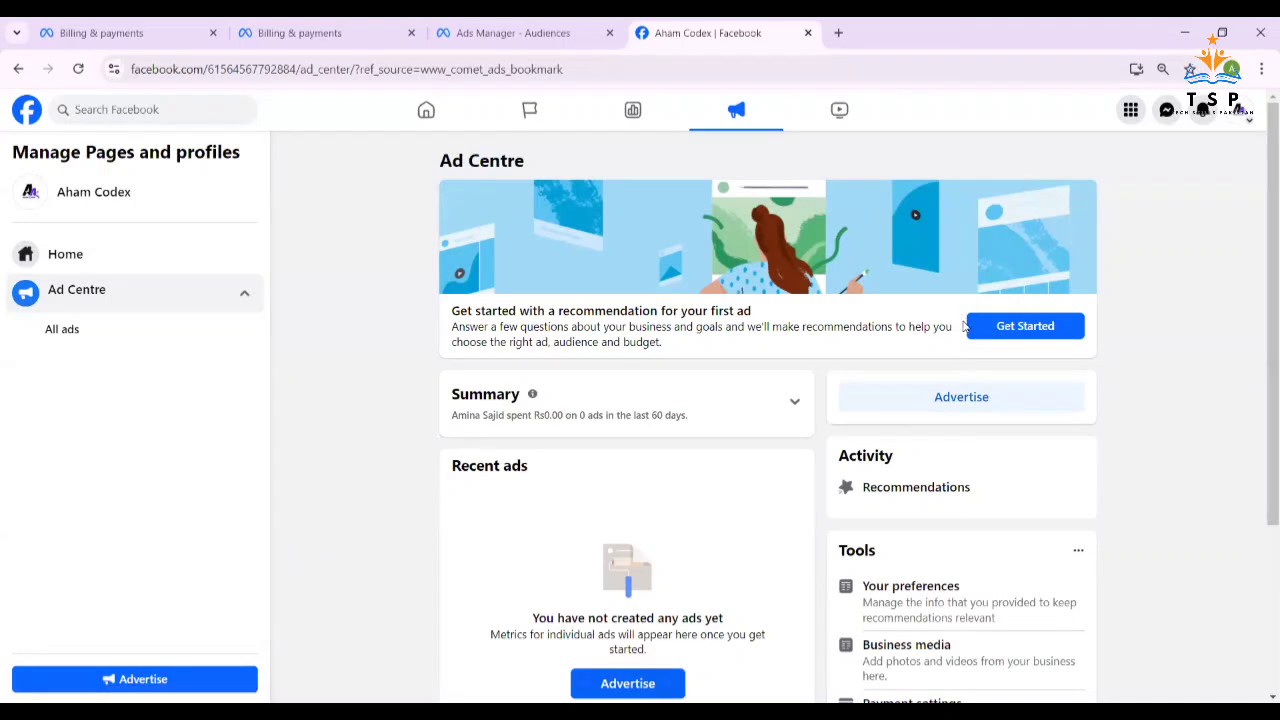
click(645, 684)
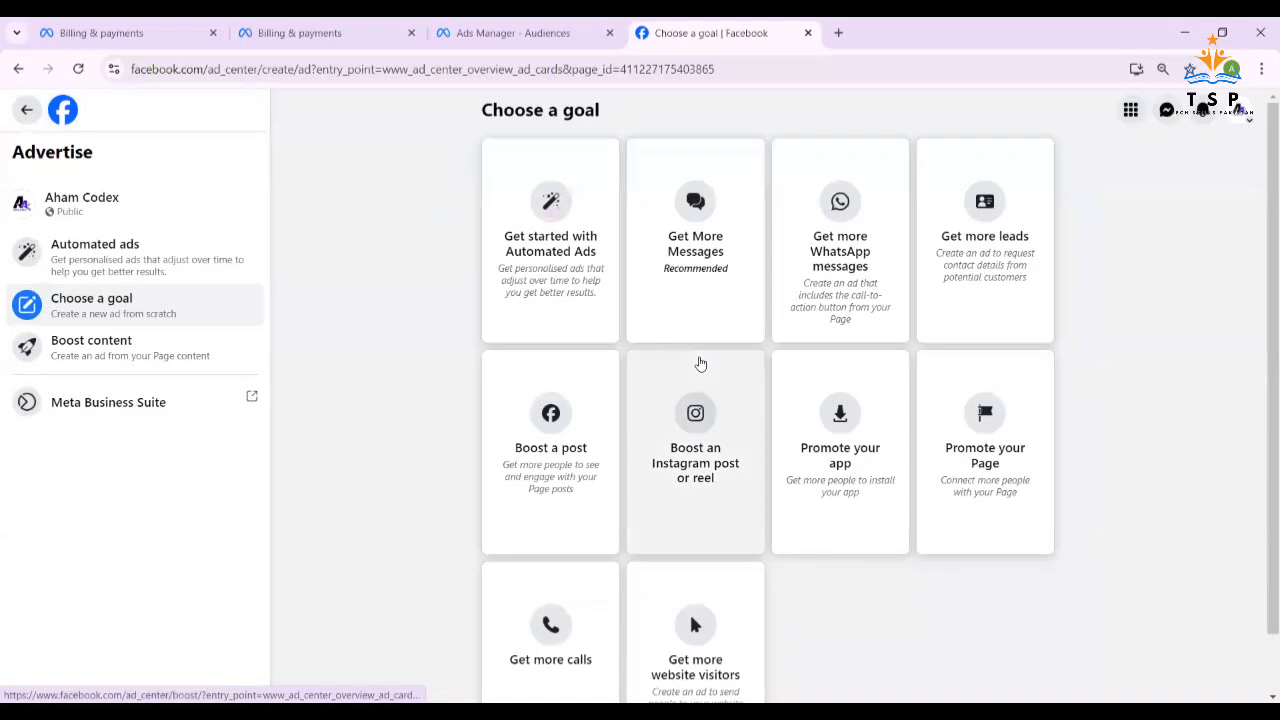
click(693, 260)
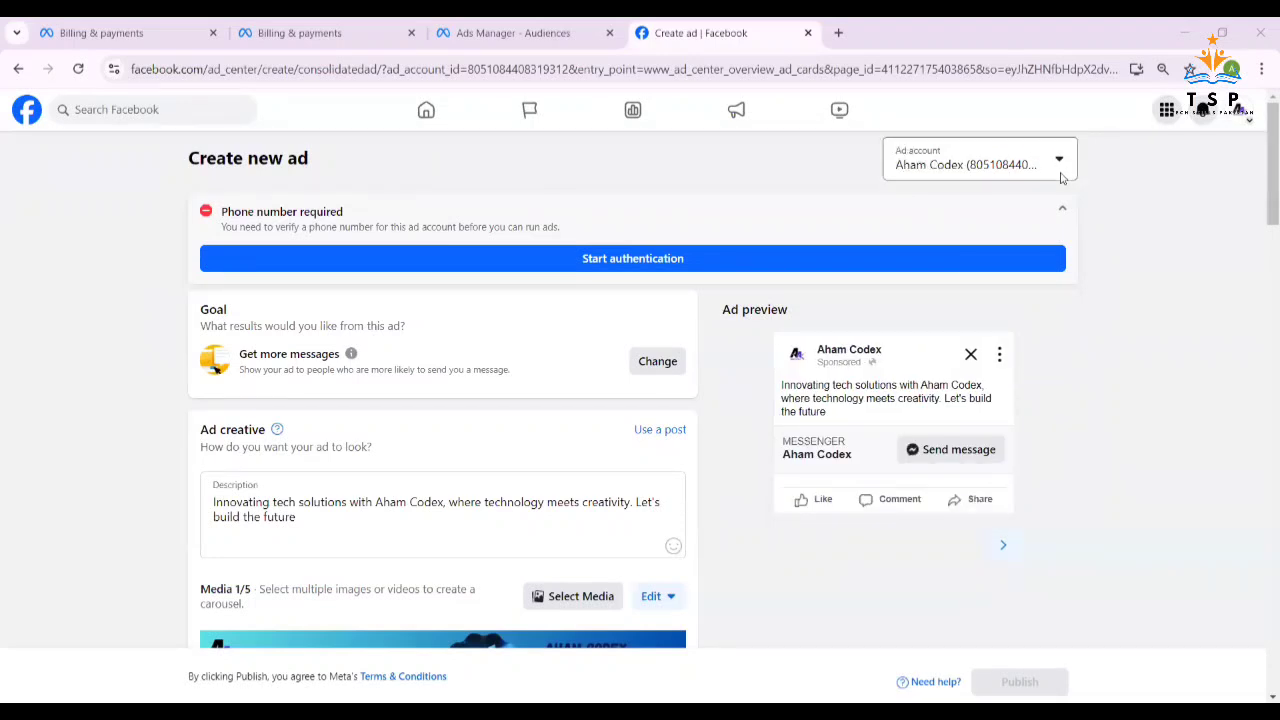
Step: Choose the Aham Codex ad account for the new ad and agree to leave the current page
drag(894, 165, 845, 181)
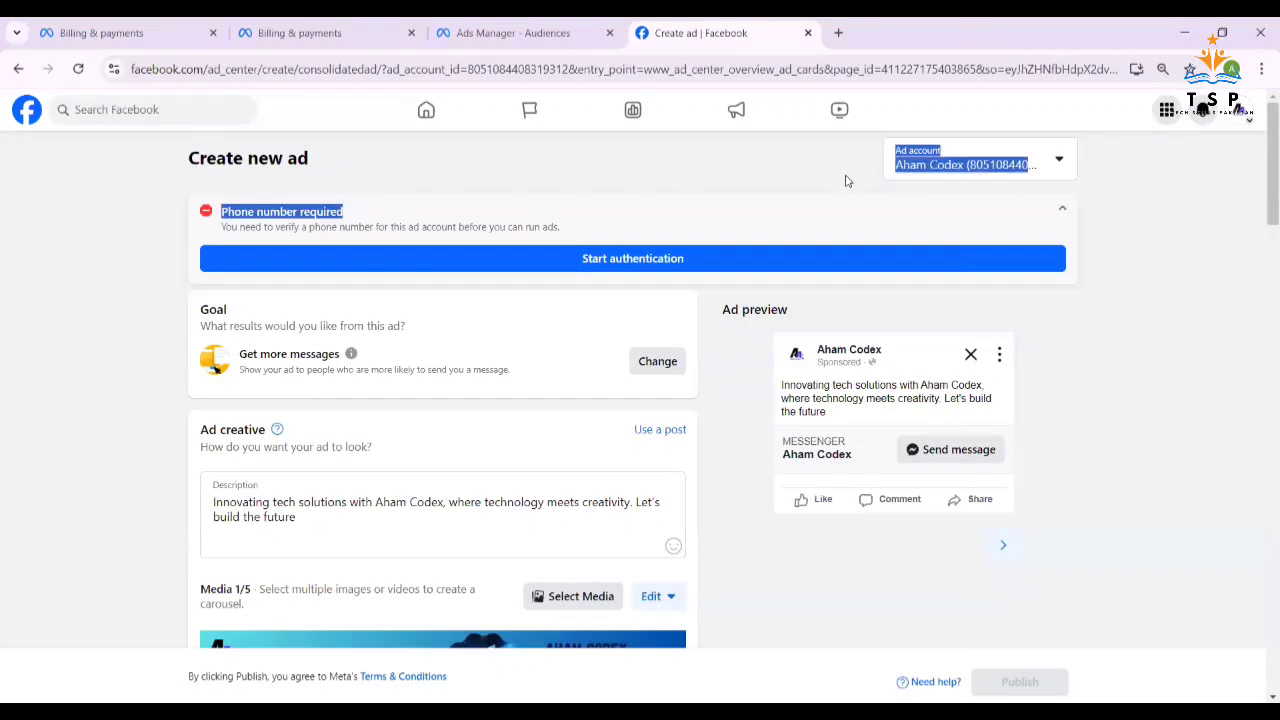
click(955, 168)
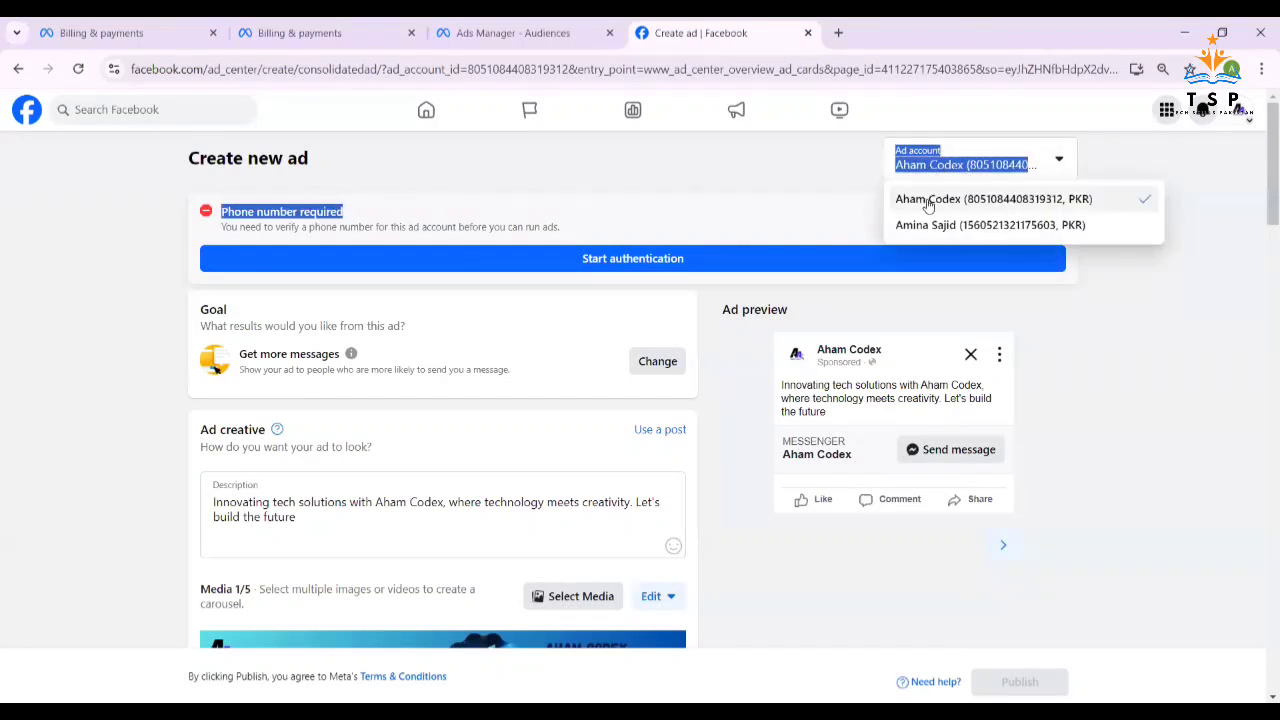
click(928, 202)
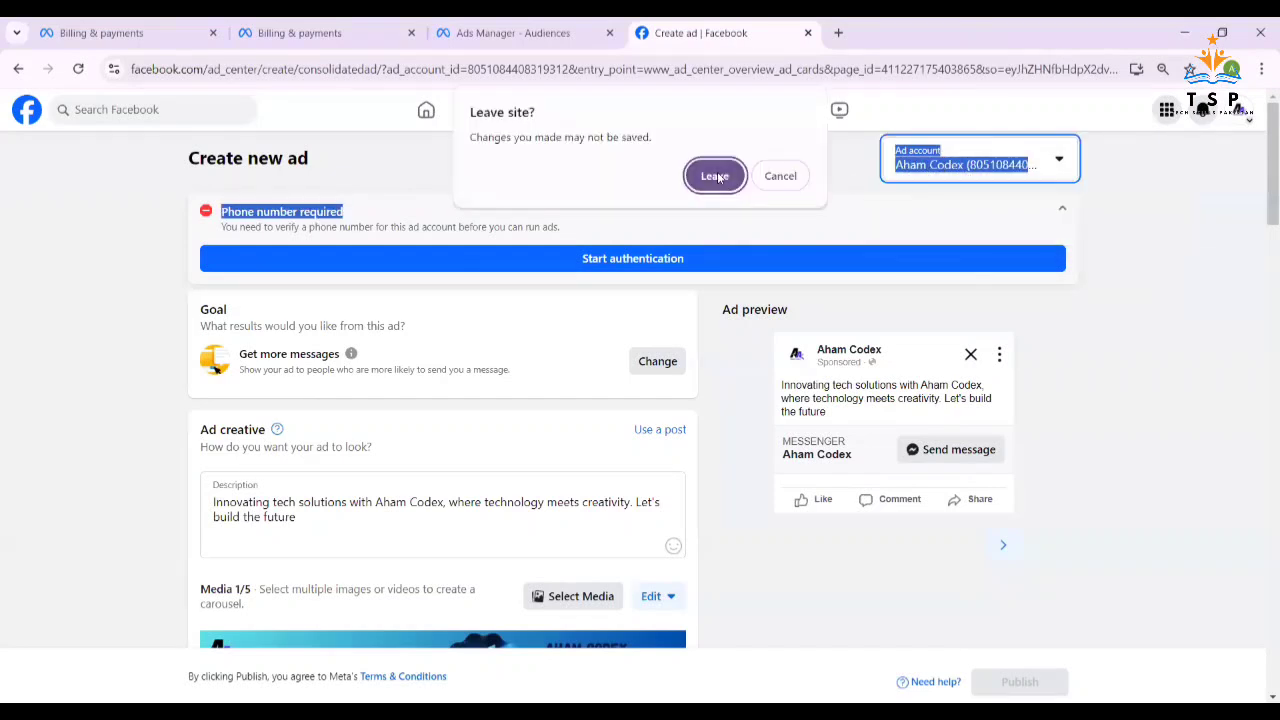
click(716, 176)
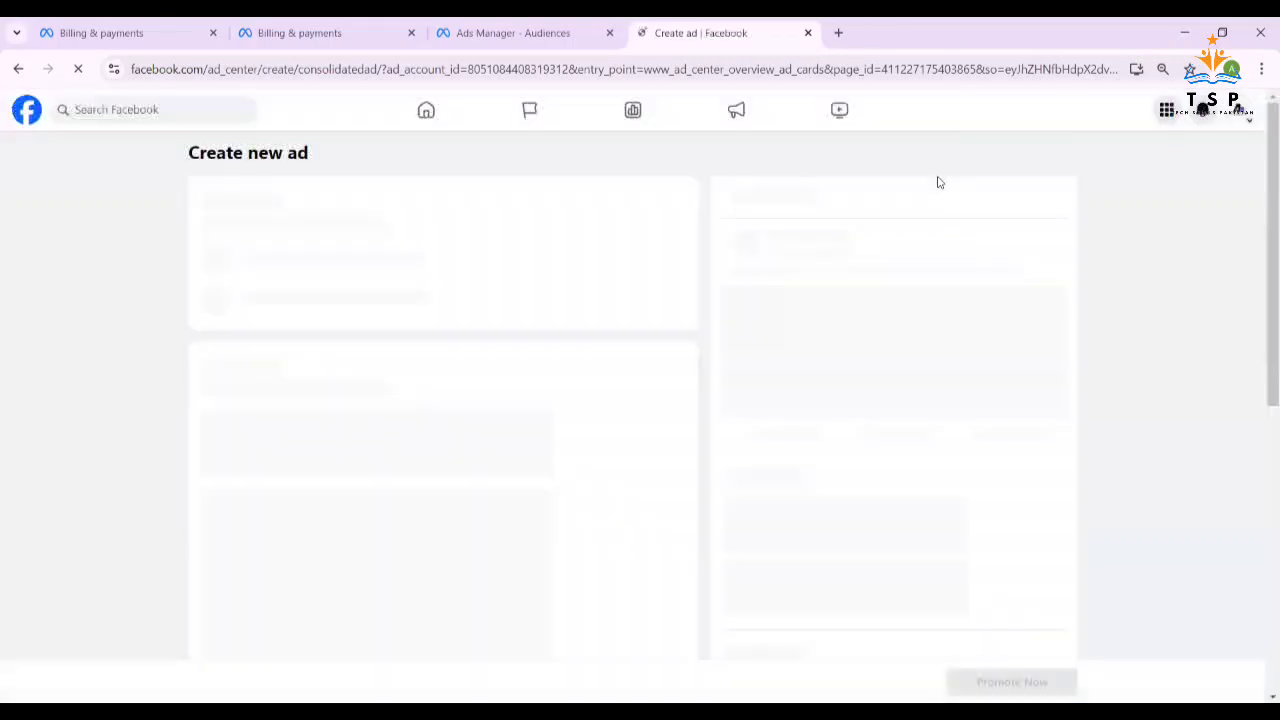
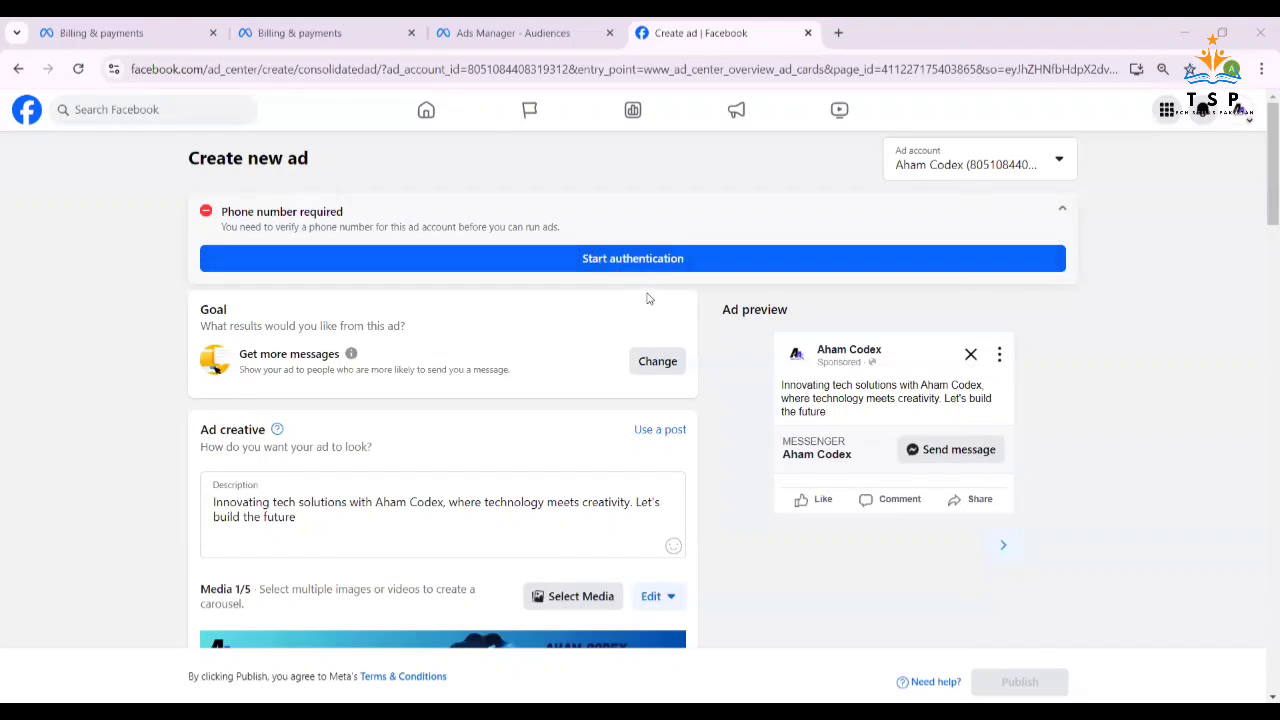
Step: Replace the ad's description with the copied promotional text for the free 7-Days Digital Skills Training
scroll(645, 300, down, 1)
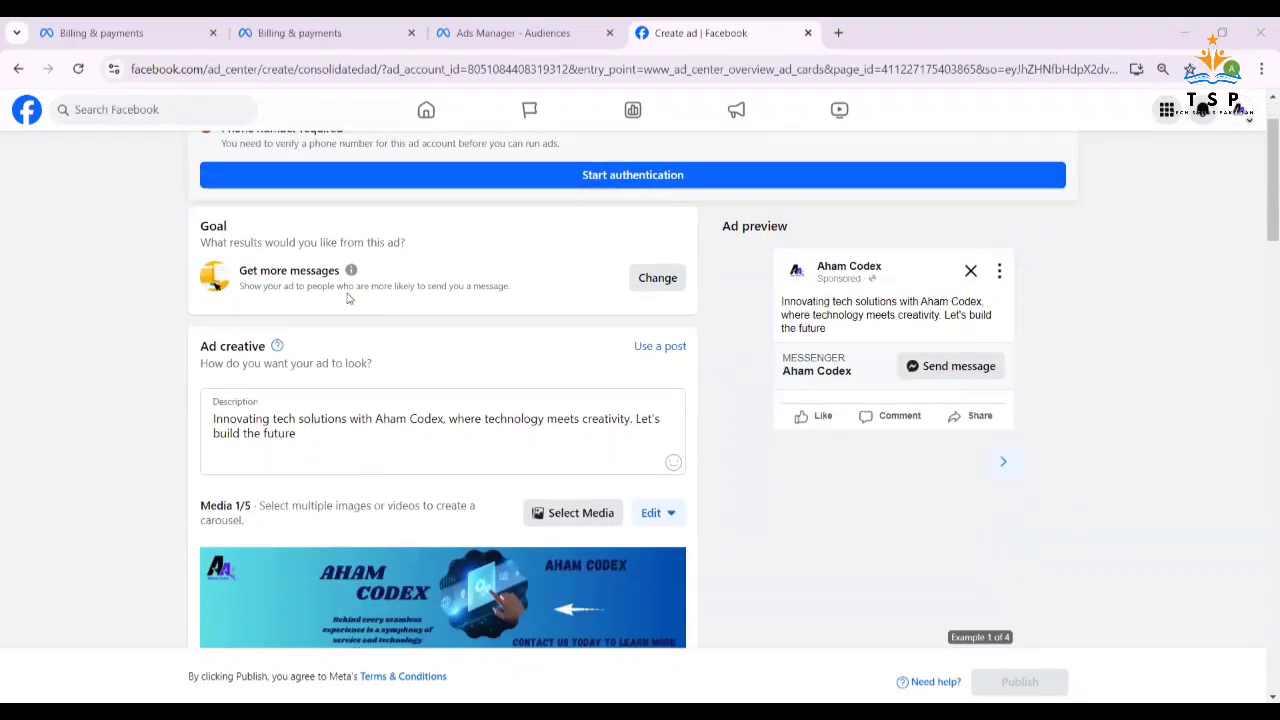
scroll(530, 306, down, 1)
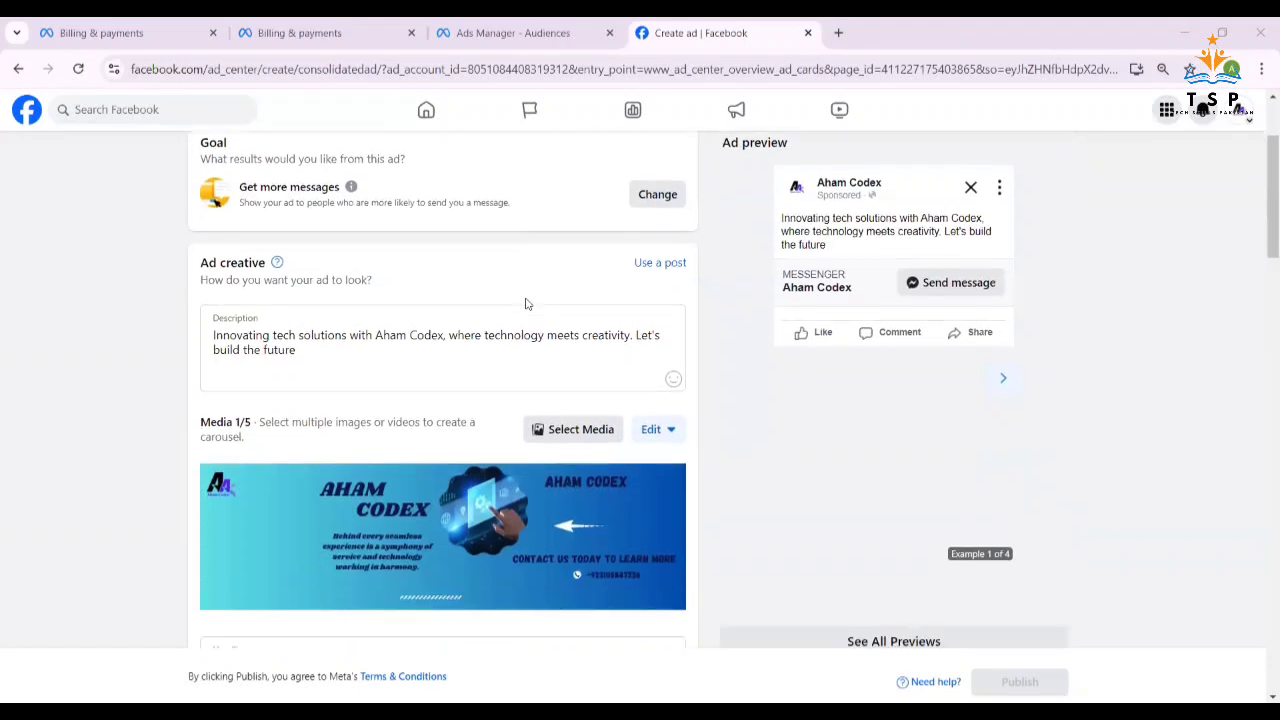
click(308, 366)
drag(300, 354, 213, 345)
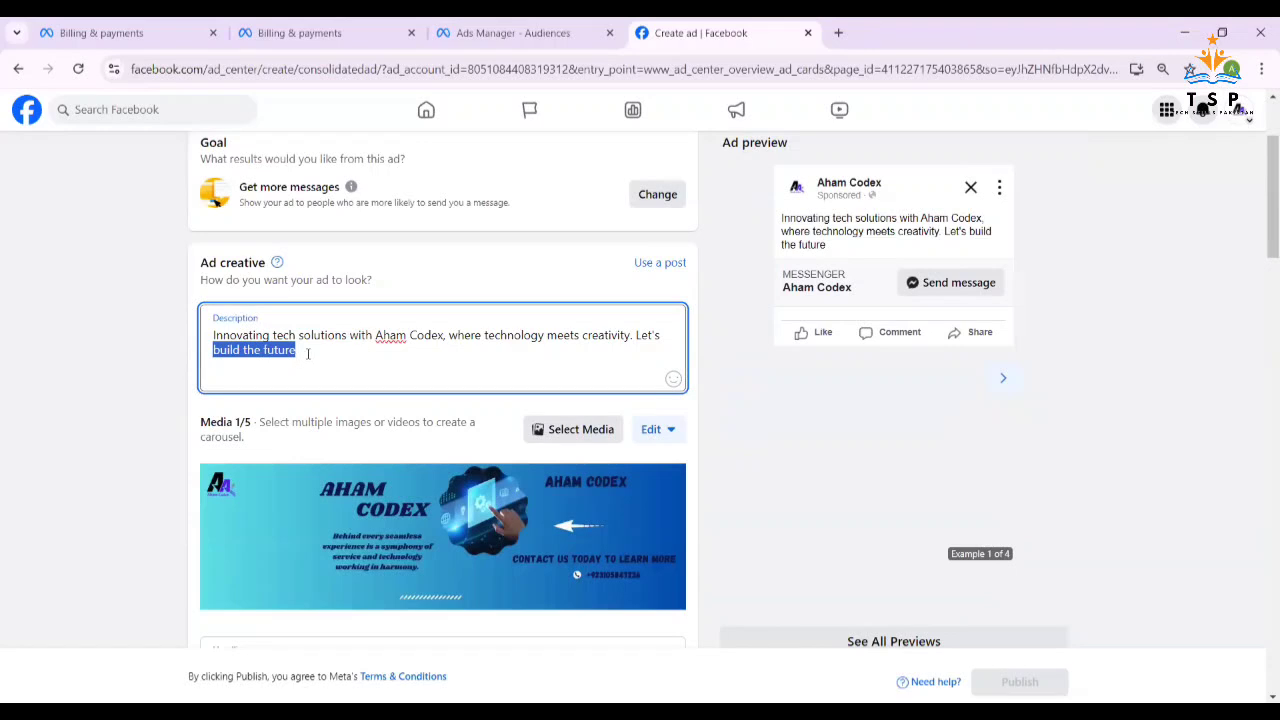
triple_click(266, 340)
key(BackSpace)
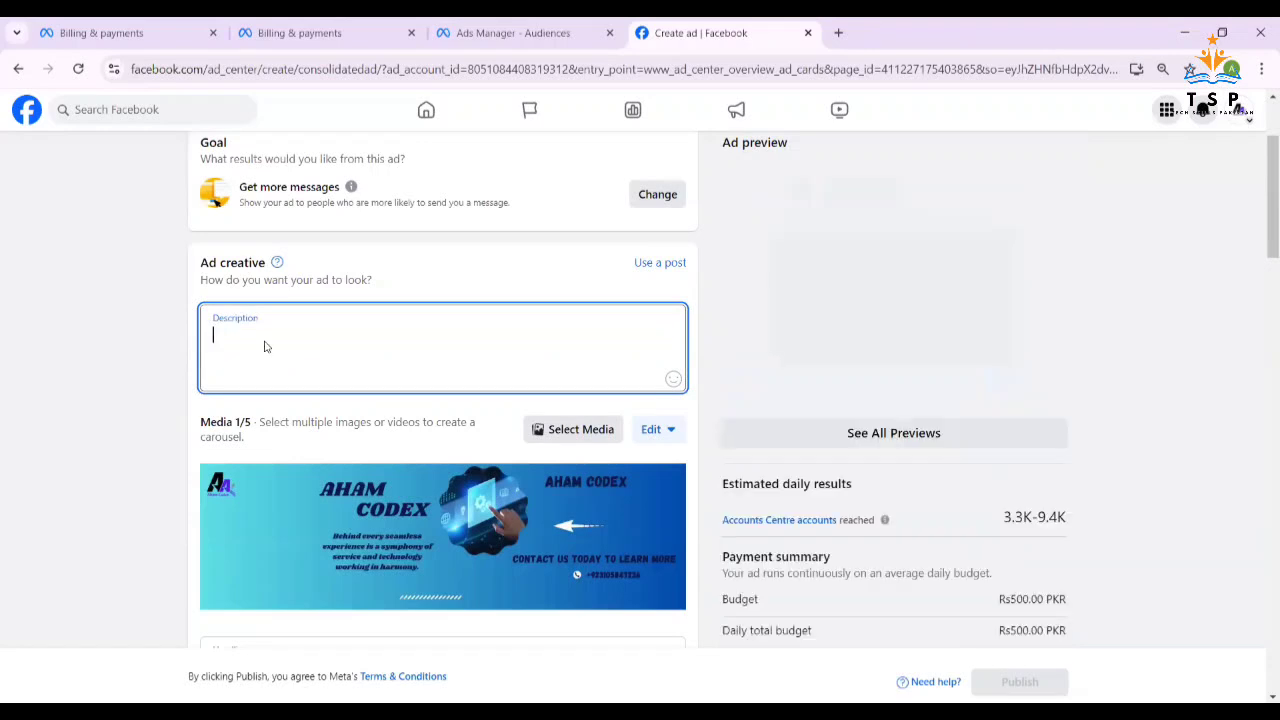
click(800, 270)
click(250, 400)
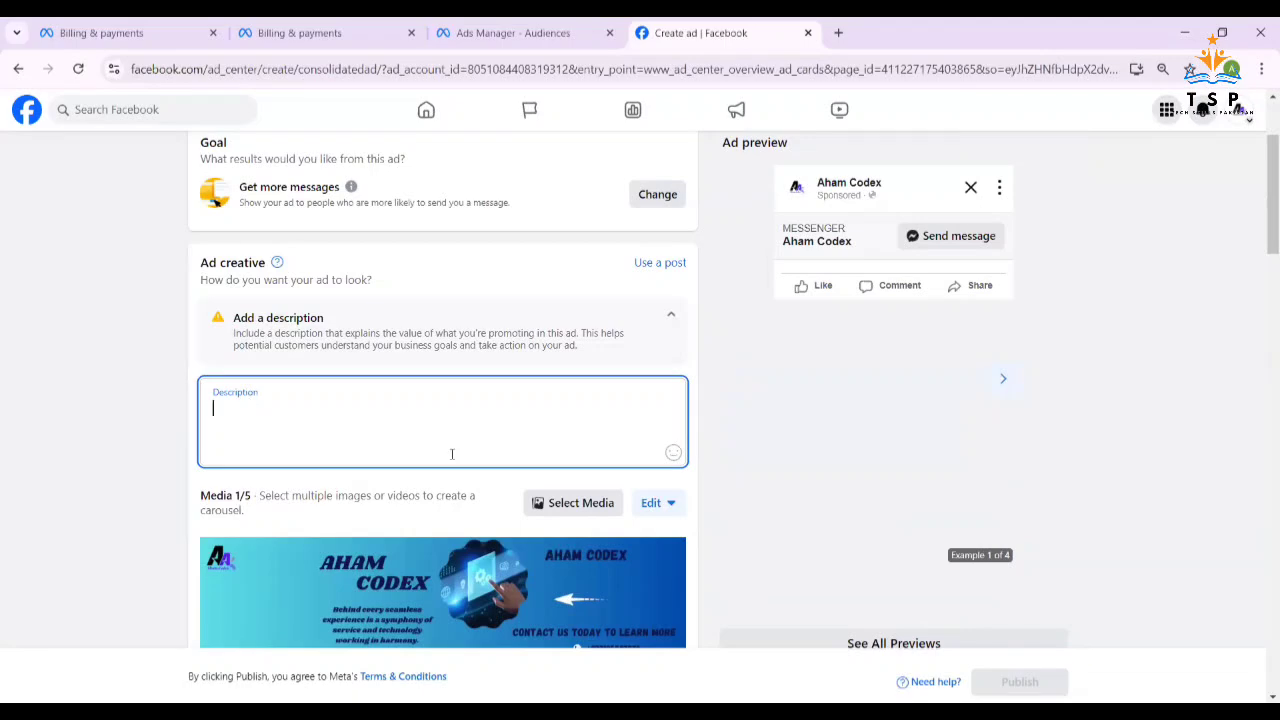
key(ctrl+v)
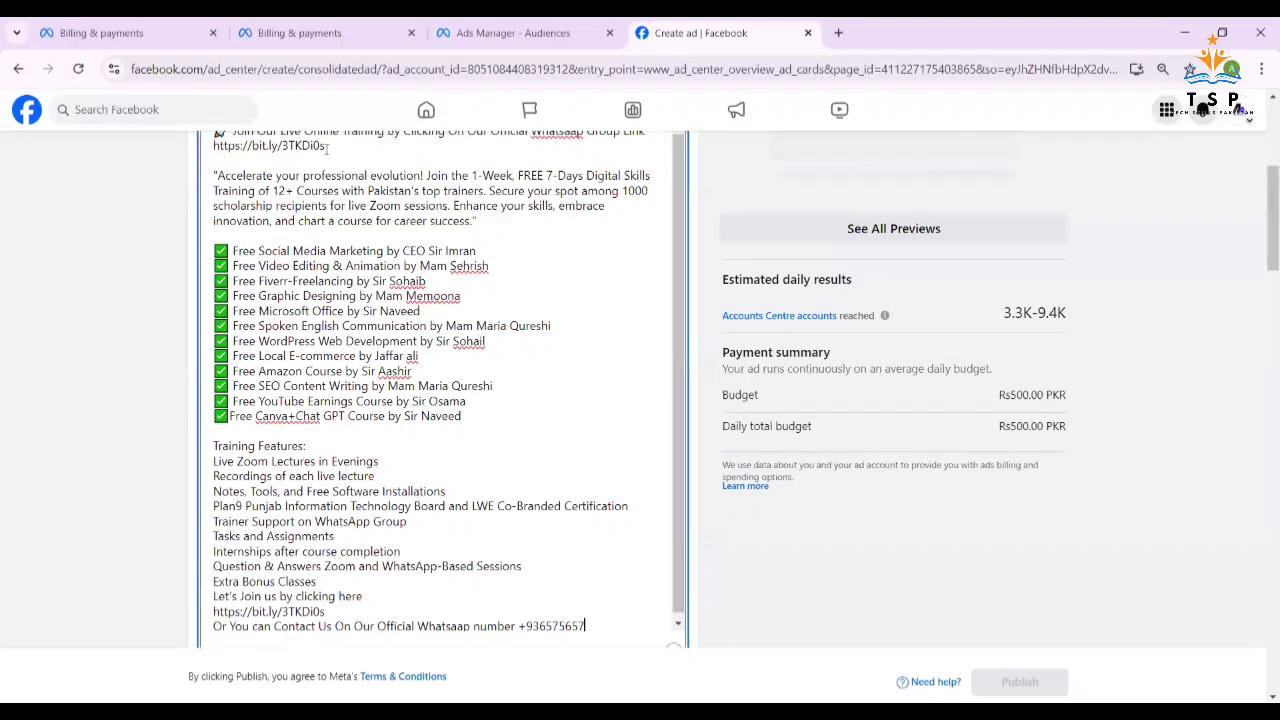
Step: Check the WhatsApp group links and the contact number in the pasted description
drag(325, 148, 213, 145)
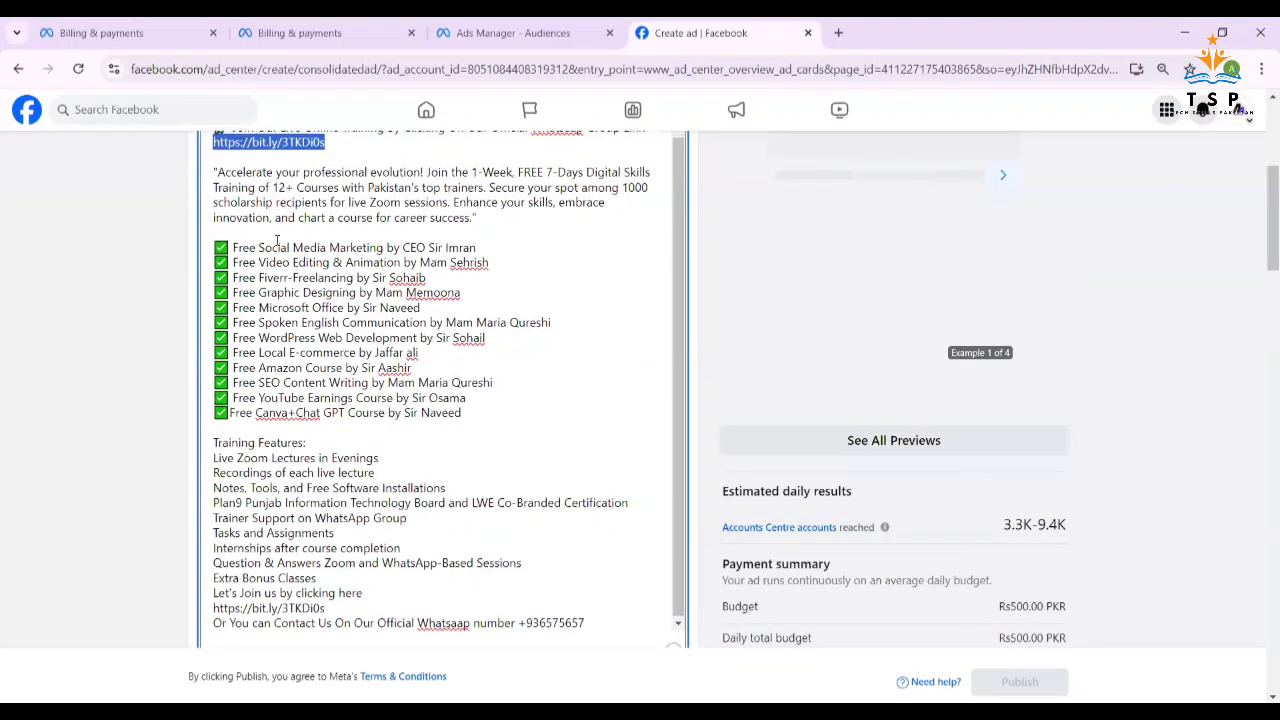
scroll(589, 372, down, 3)
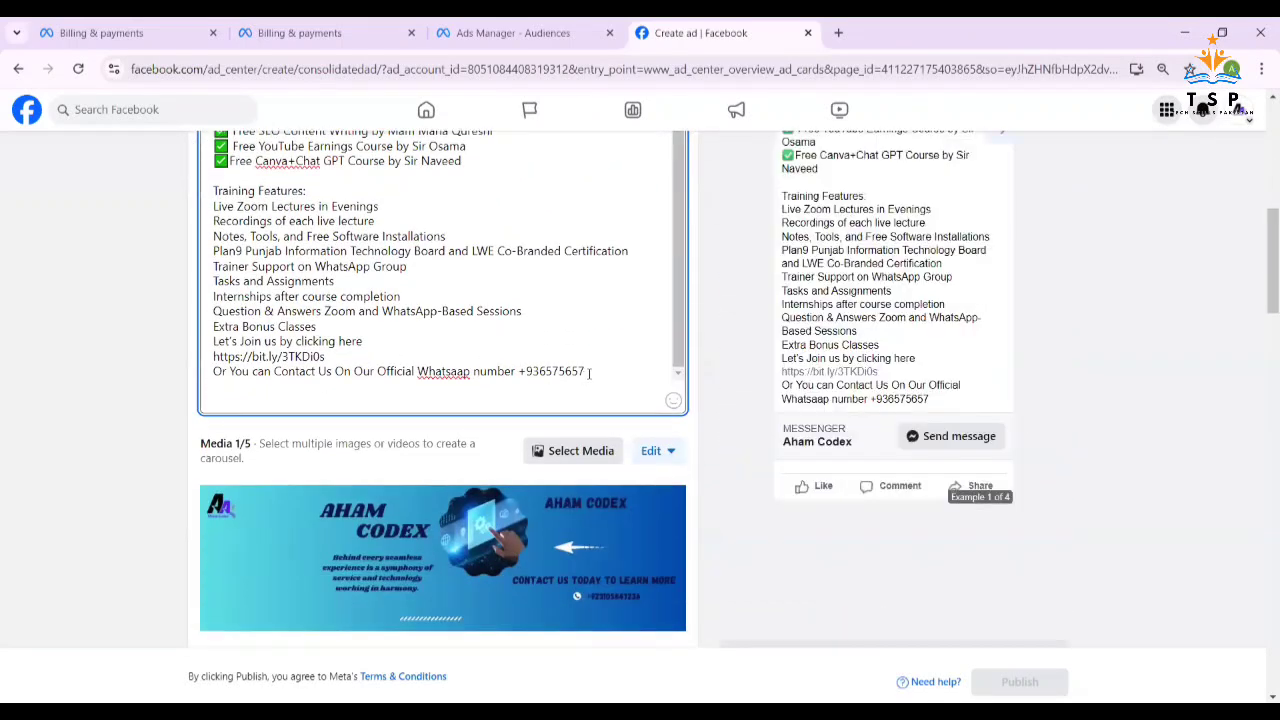
drag(589, 372, 505, 372)
drag(341, 360, 203, 358)
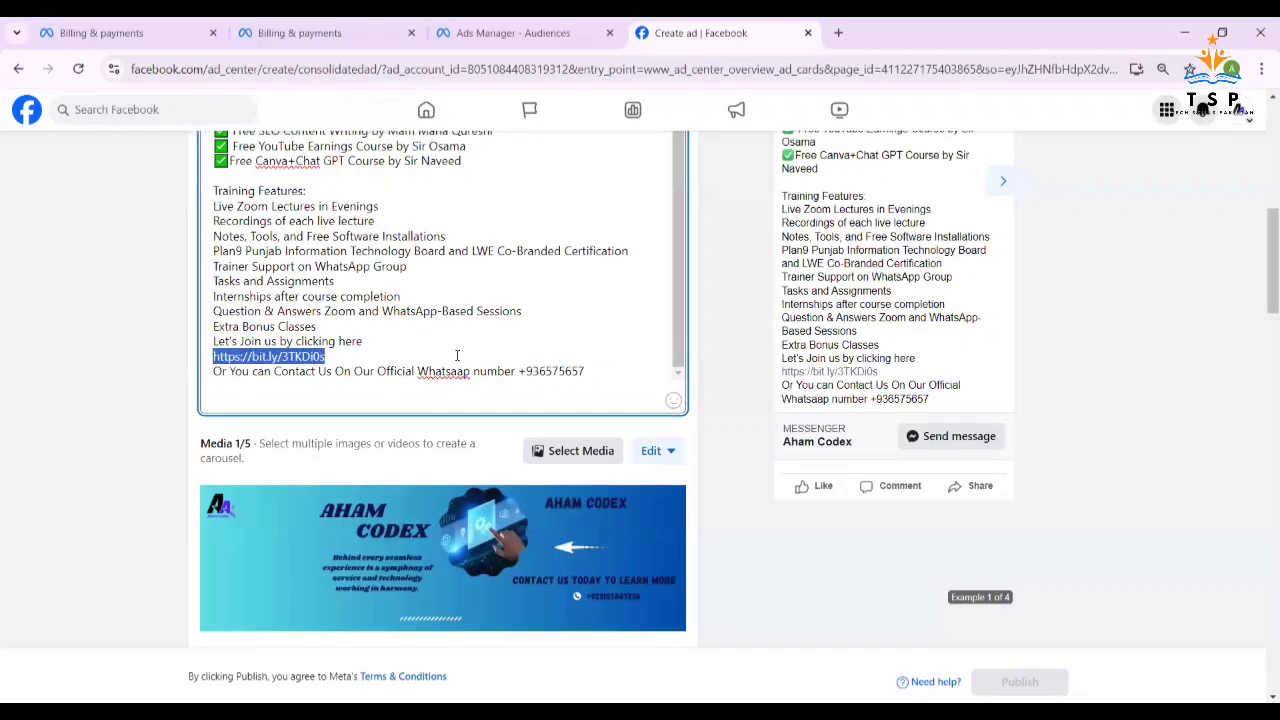
Step: Add the page's Online Store, Social Media Plan, Website and Marketing images to the ad's media selection
scroll(457, 355, down, 5)
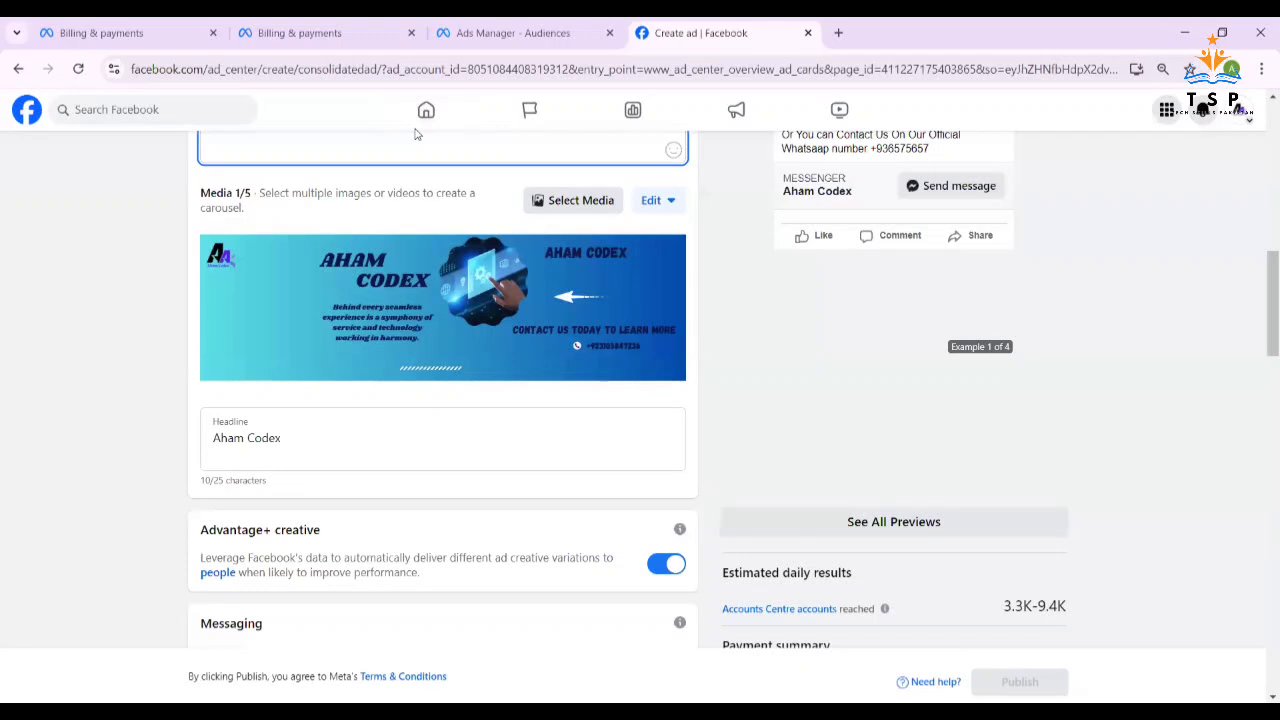
key(alt+Tab)
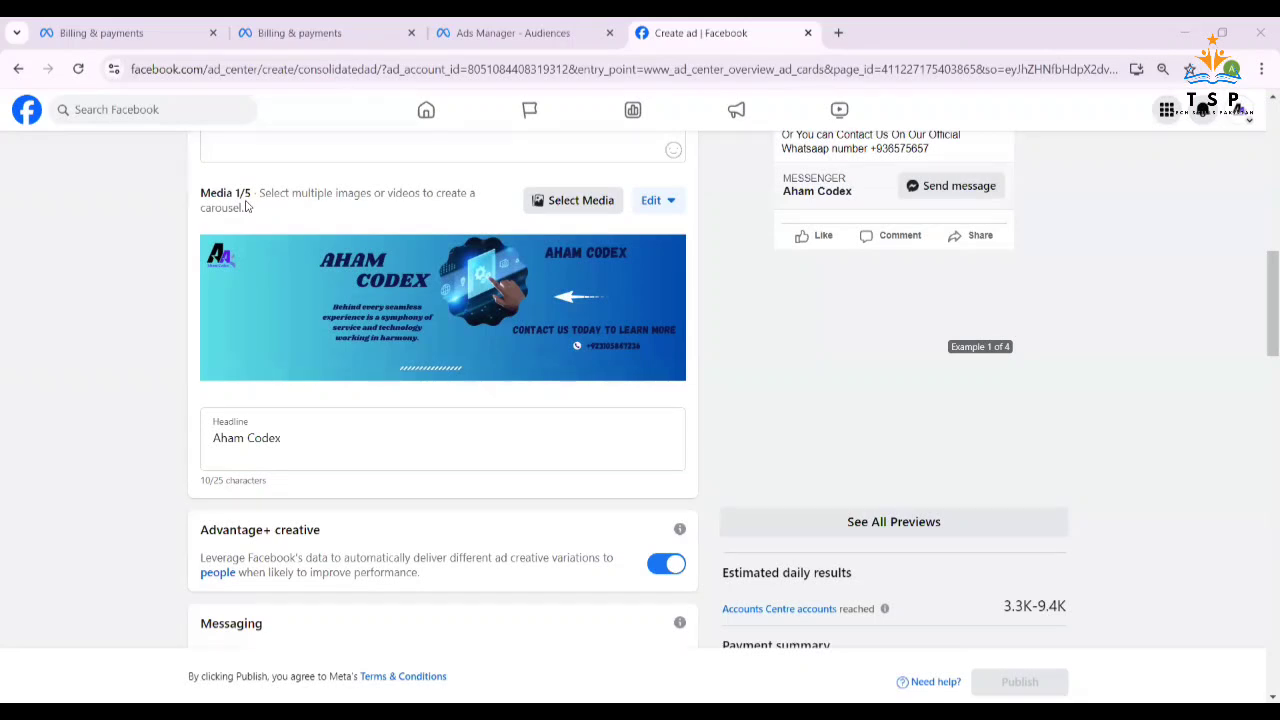
click(566, 210)
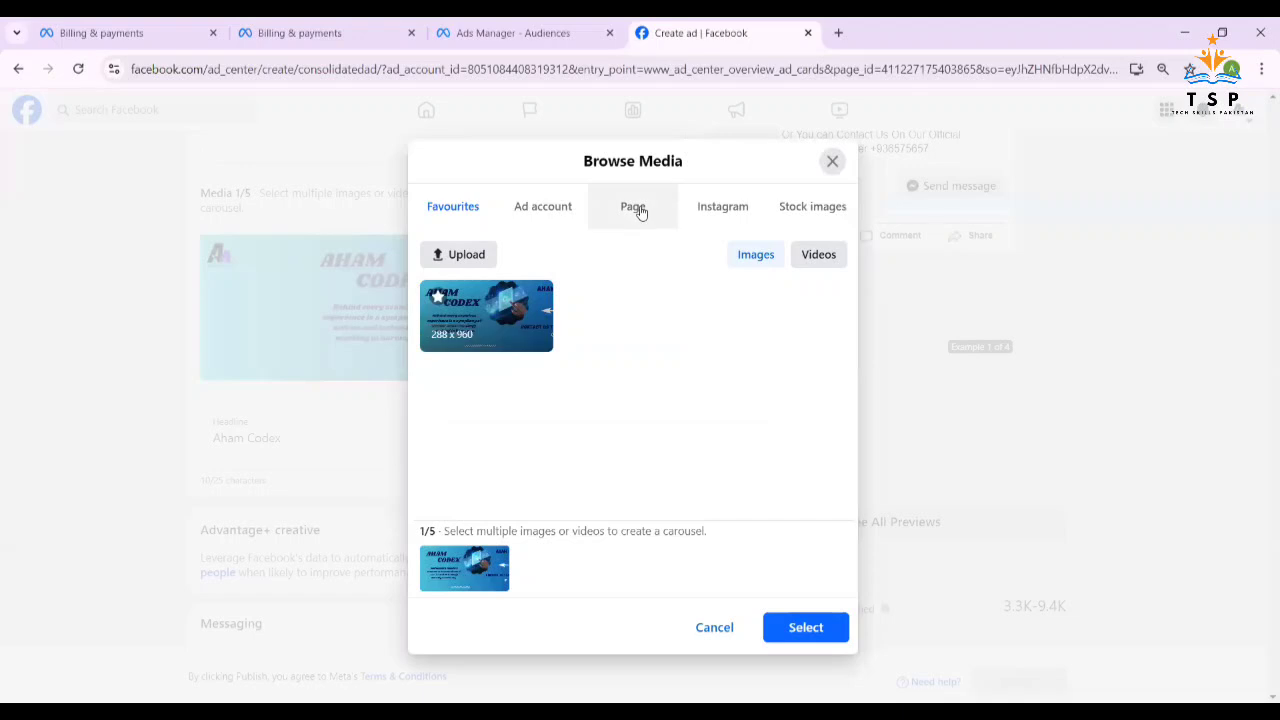
click(641, 212)
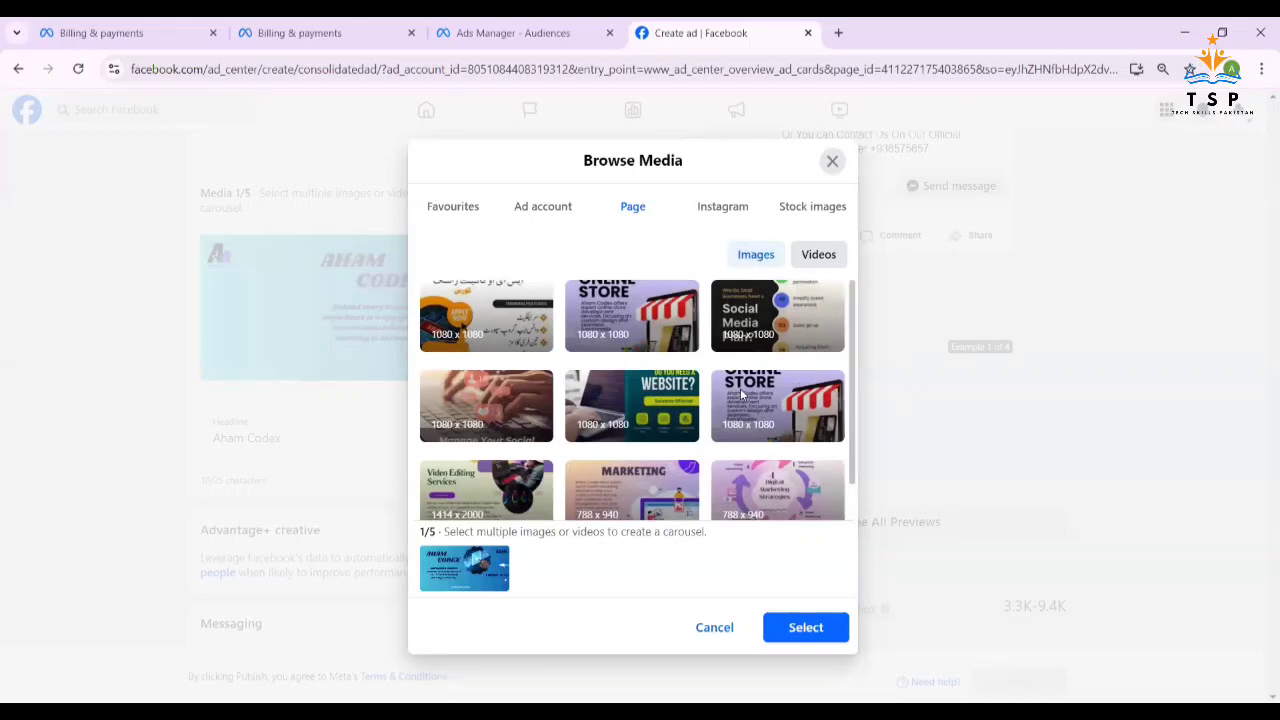
click(818, 254)
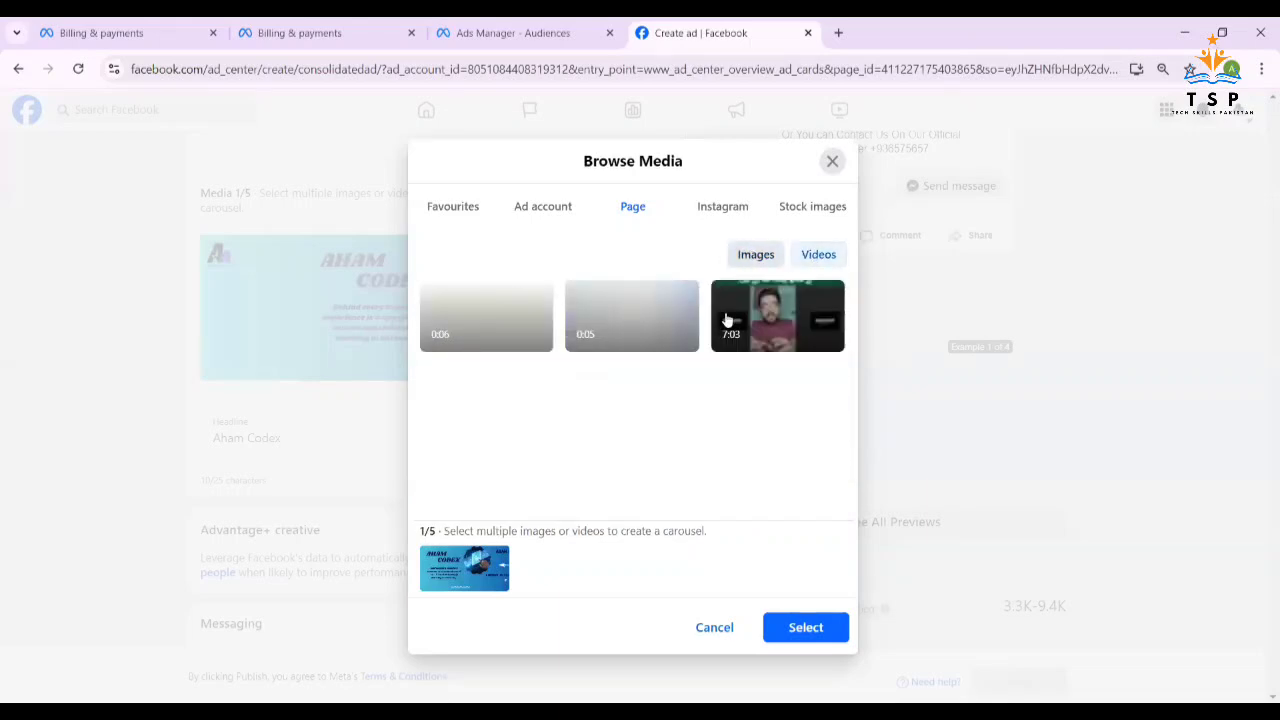
click(750, 258)
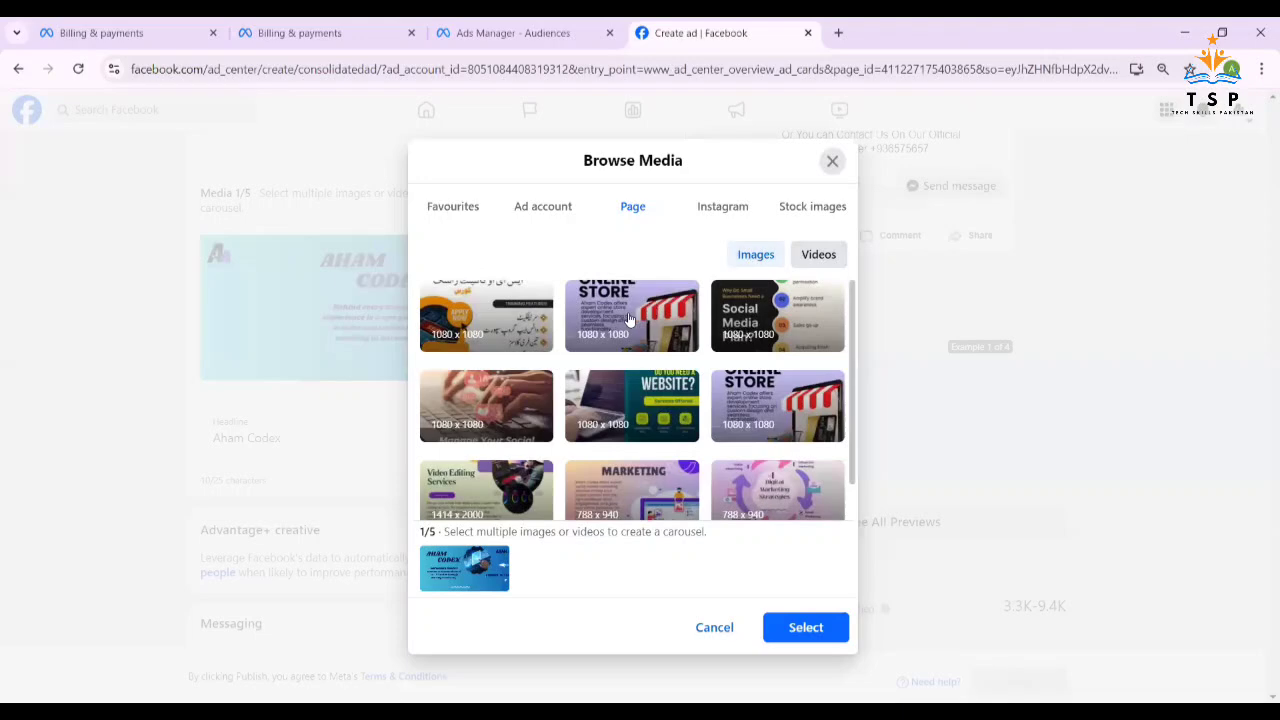
click(632, 322)
click(784, 335)
click(618, 389)
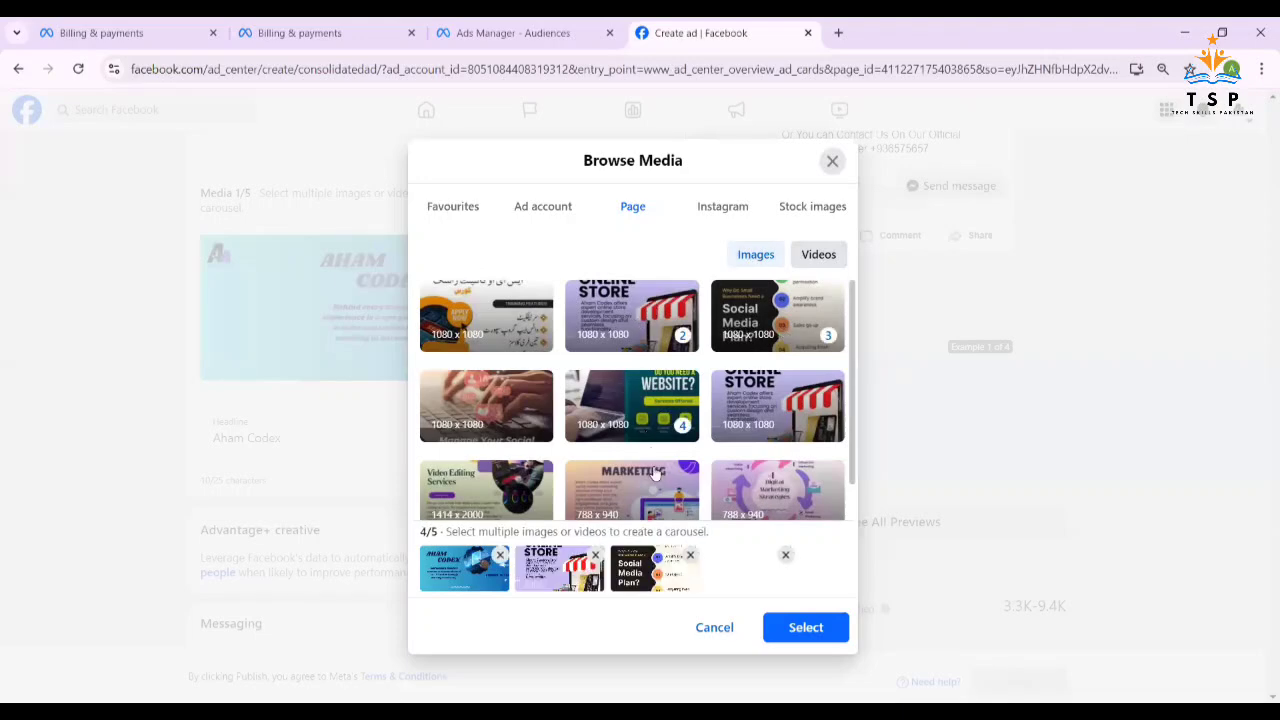
click(652, 482)
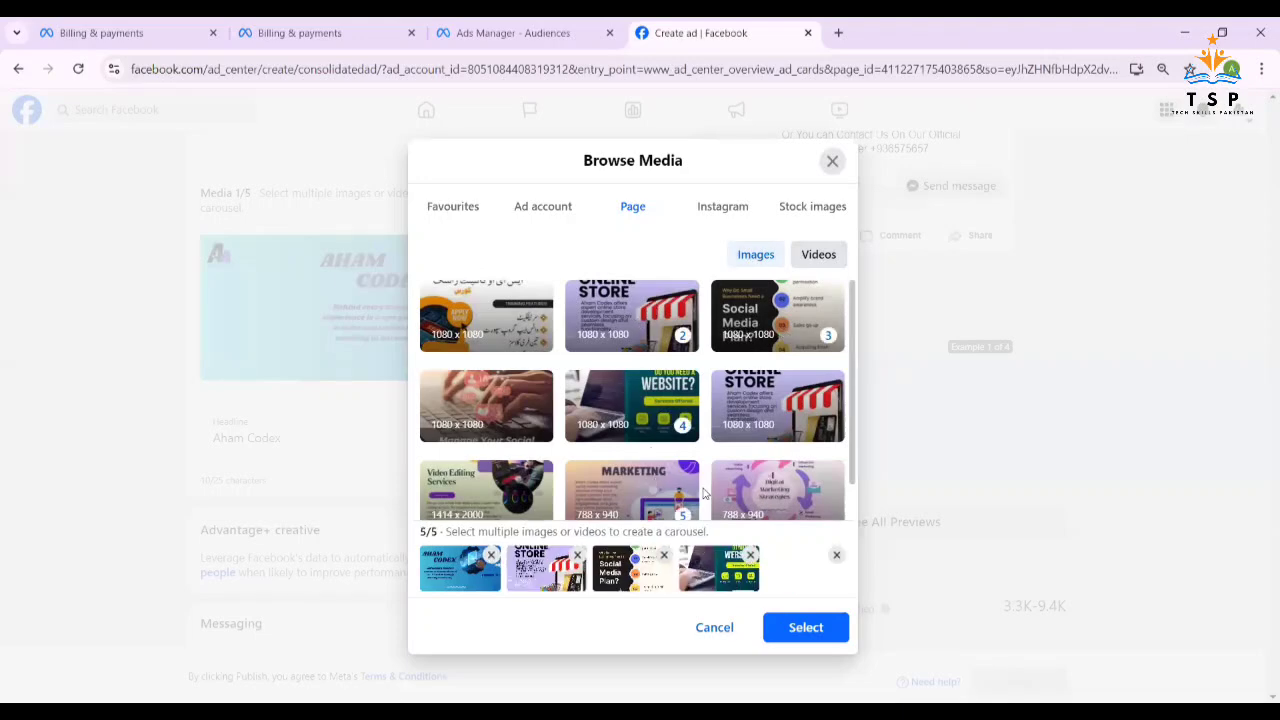
Step: Remove the Aham Codex banner from the media selection, add the Video Editing Services image and apply the selection
click(491, 555)
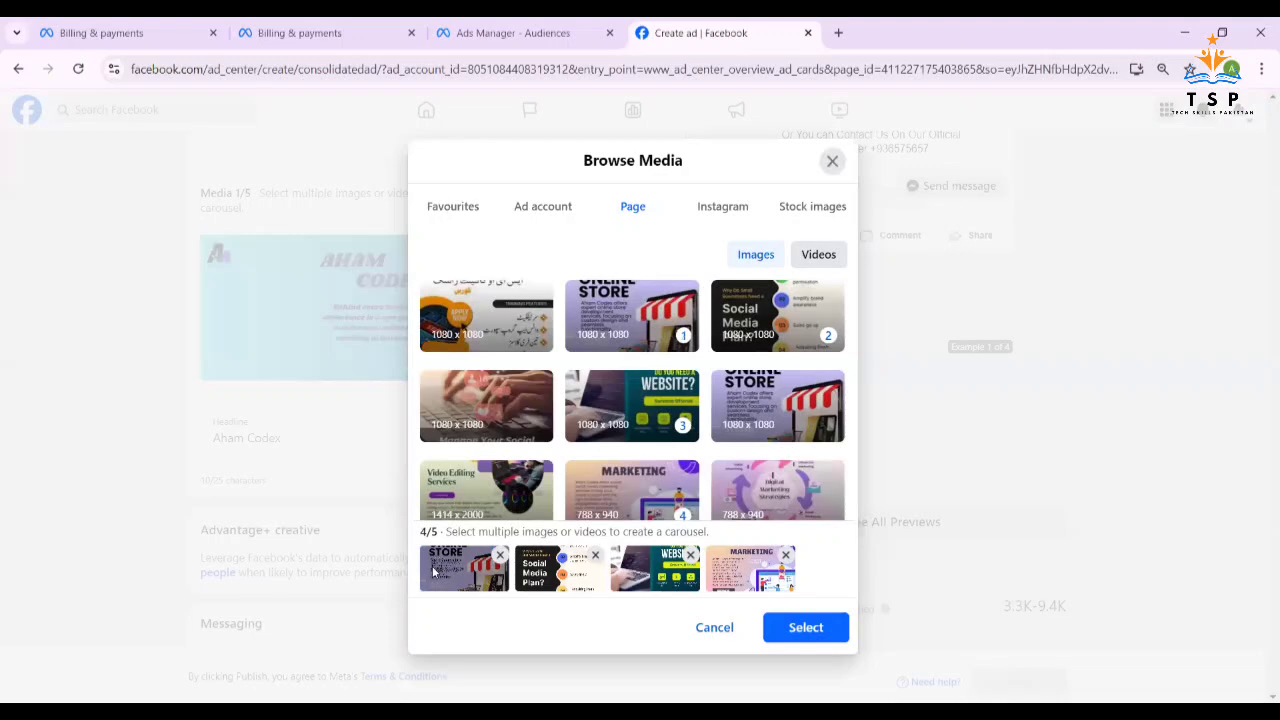
scroll(537, 456, down, 1)
click(537, 456)
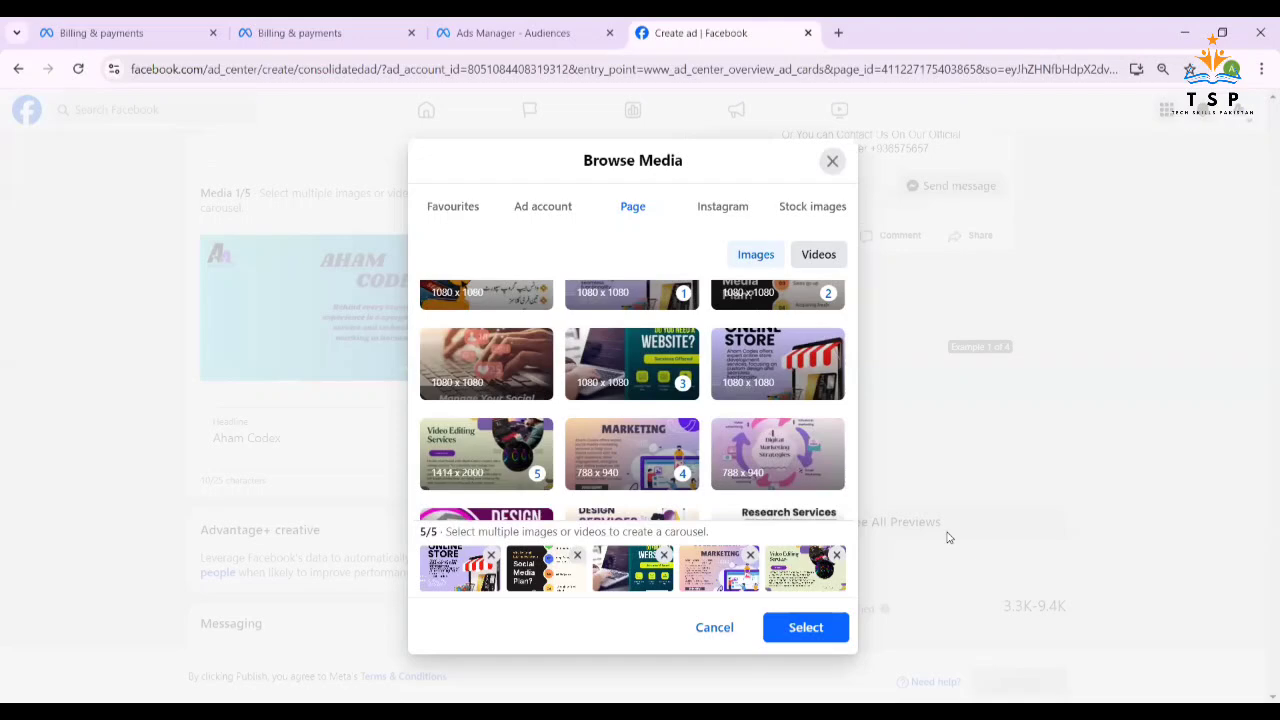
click(814, 629)
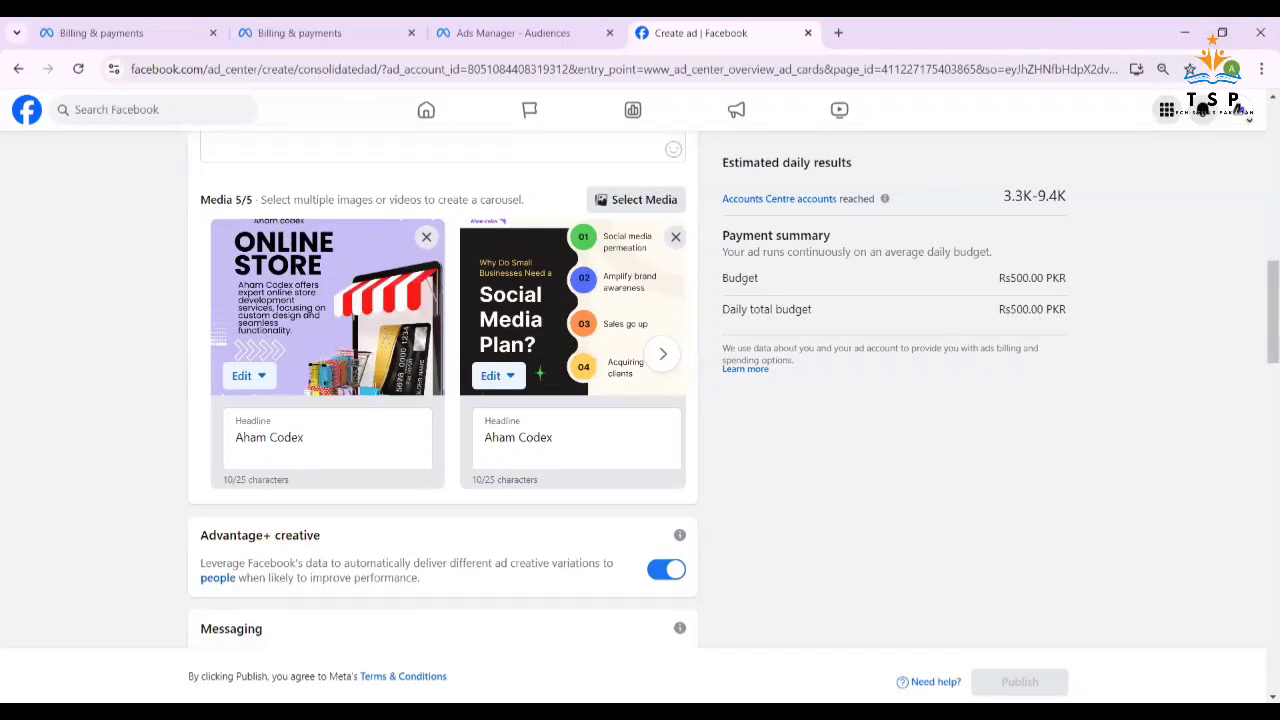
Step: Set the headline of the Online Store carousel card to "Social Media Marketing"
click(337, 440)
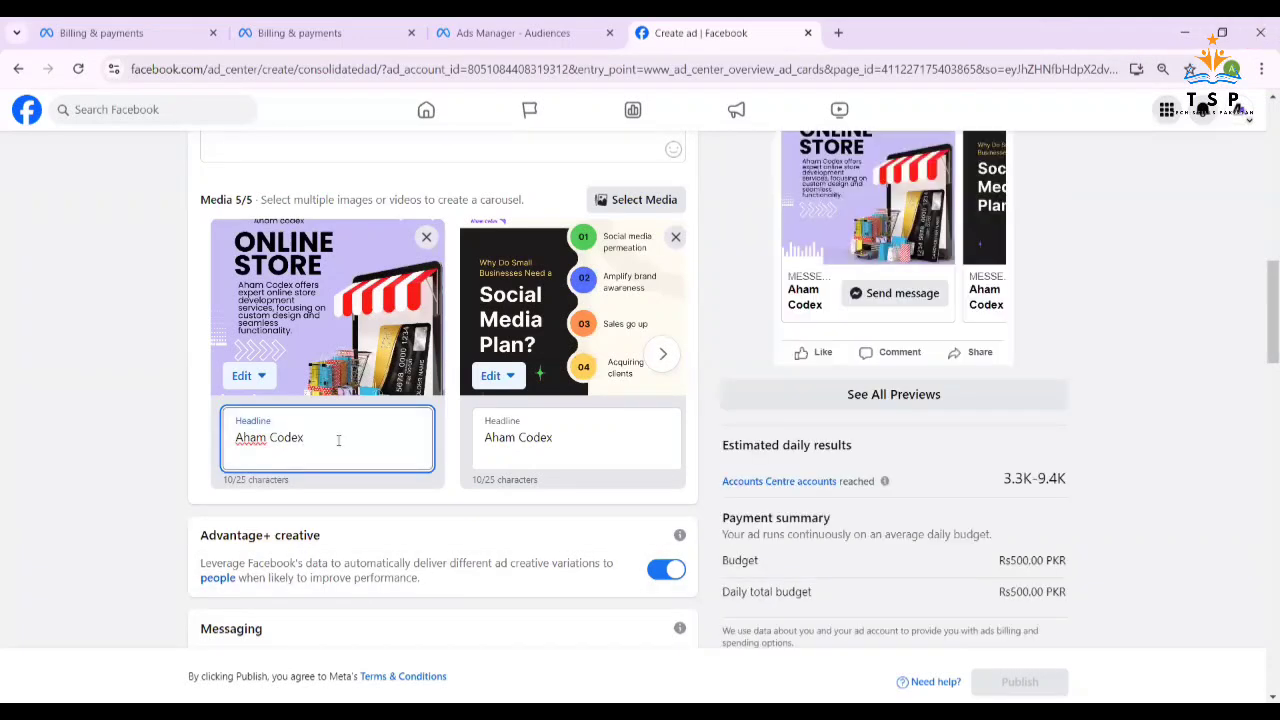
drag(340, 437, 204, 457)
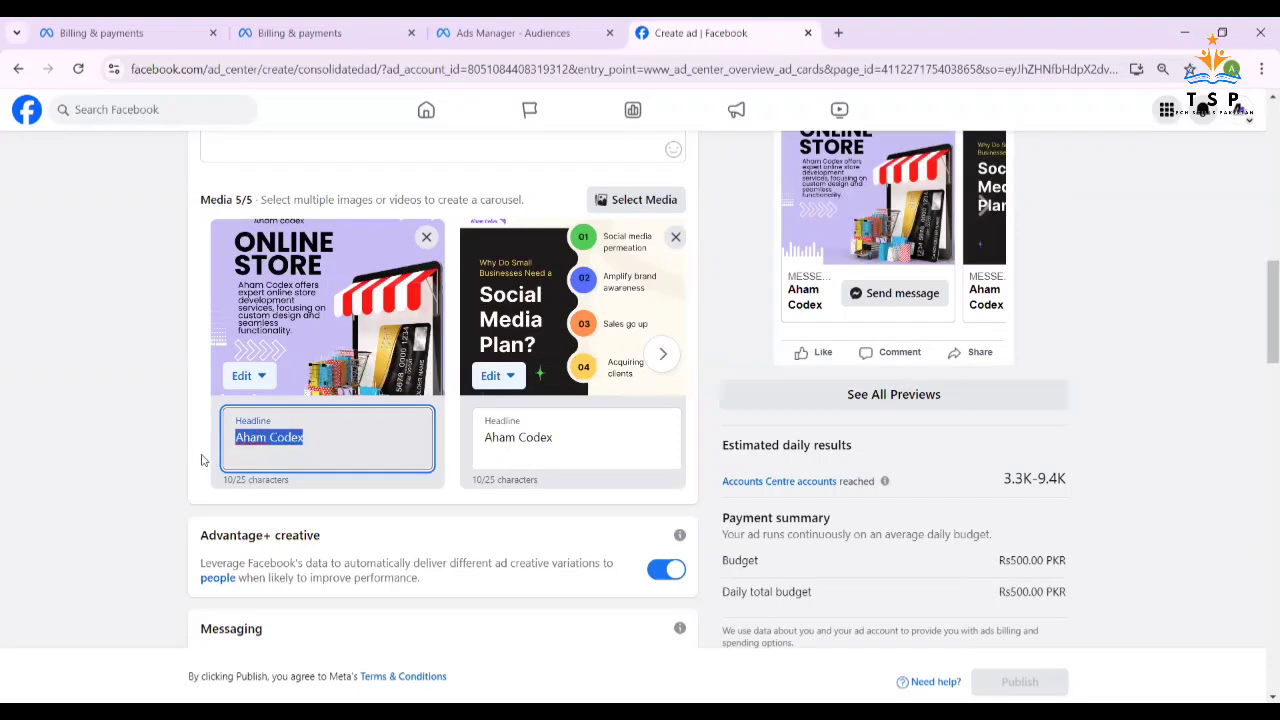
key(BackSpace)
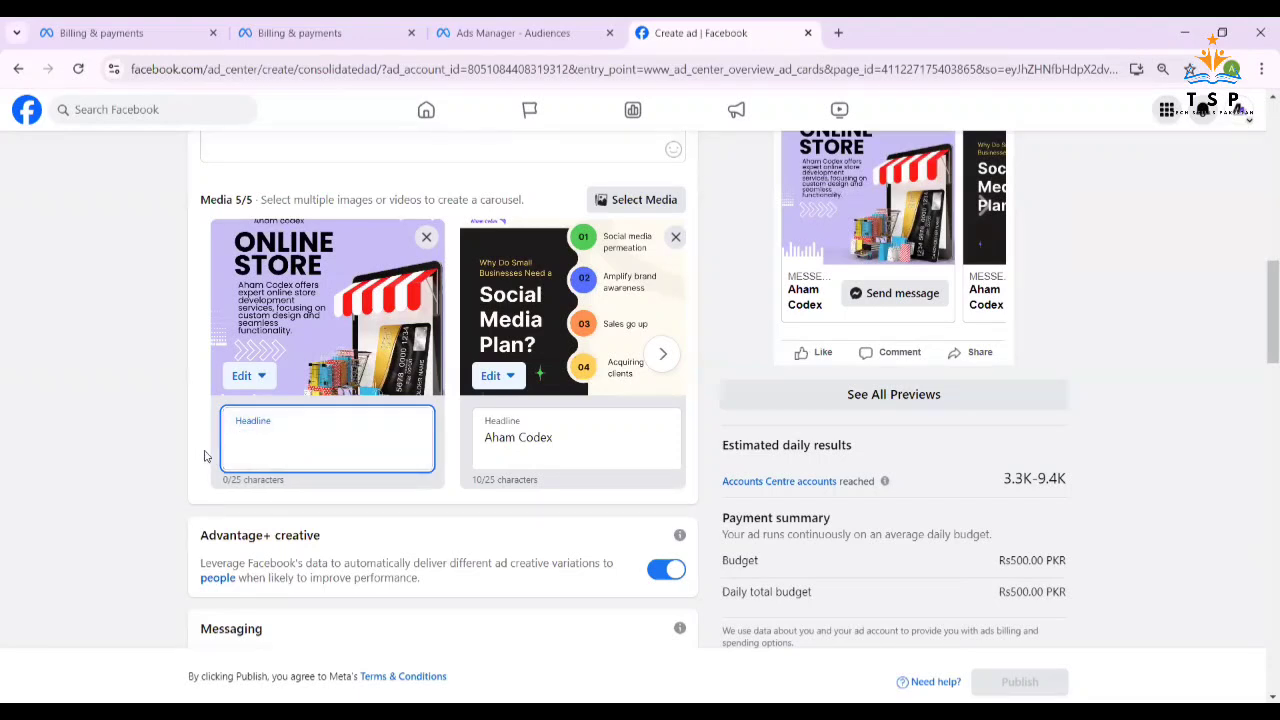
text(Social M)
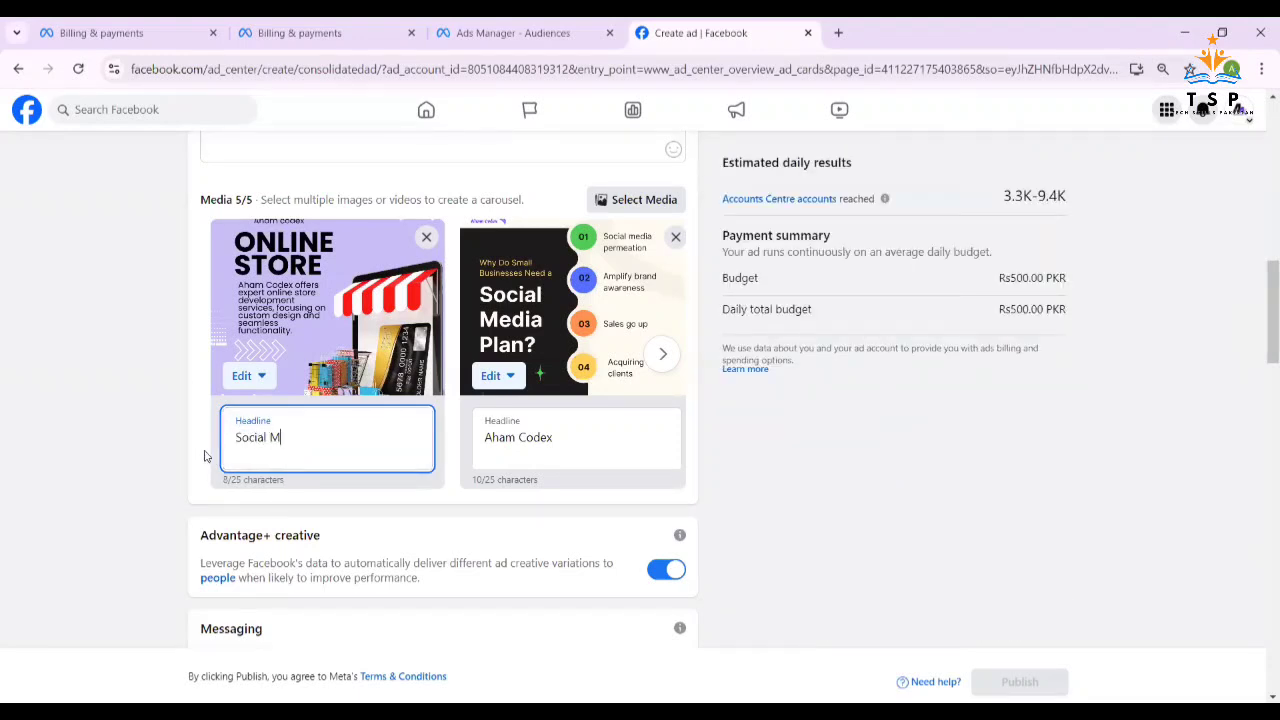
text(edia Marketing)
Step: Set the headline of the Social Media Plan carousel card to "Graphic Designing"
click(560, 452)
double_click(560, 452)
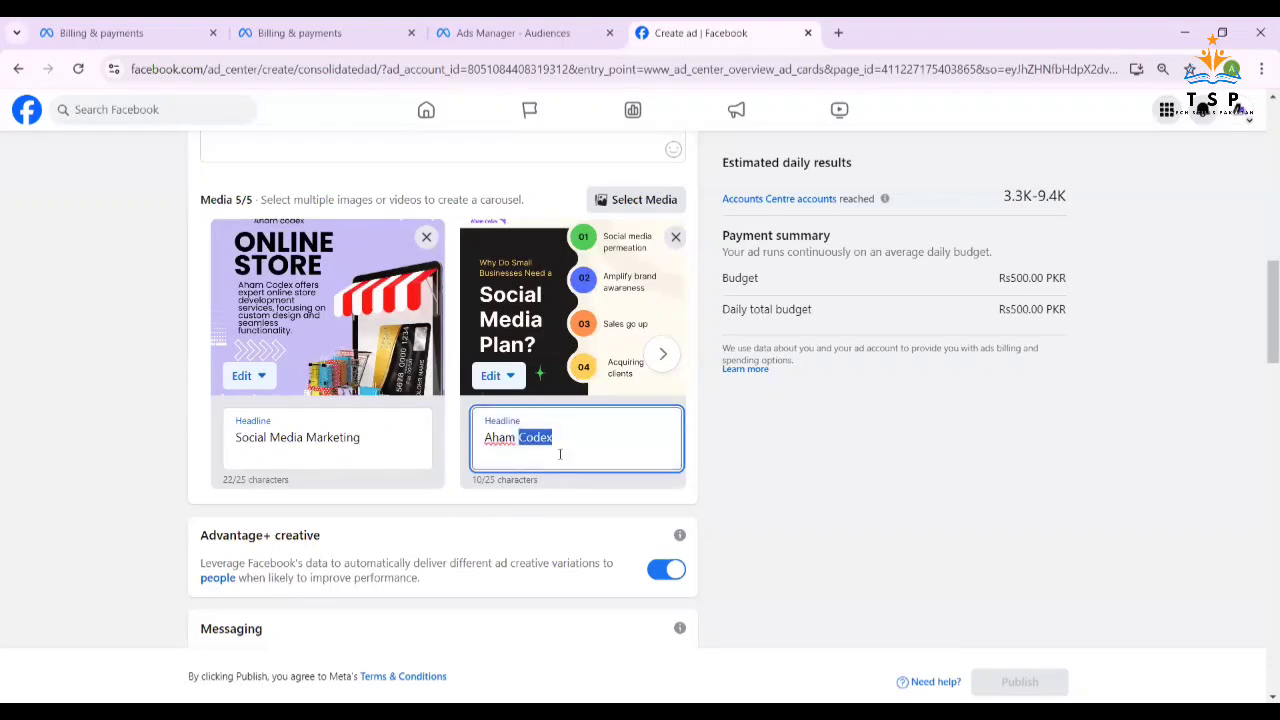
key(ctrl+a)
key(BackSpace)
text(Gra)
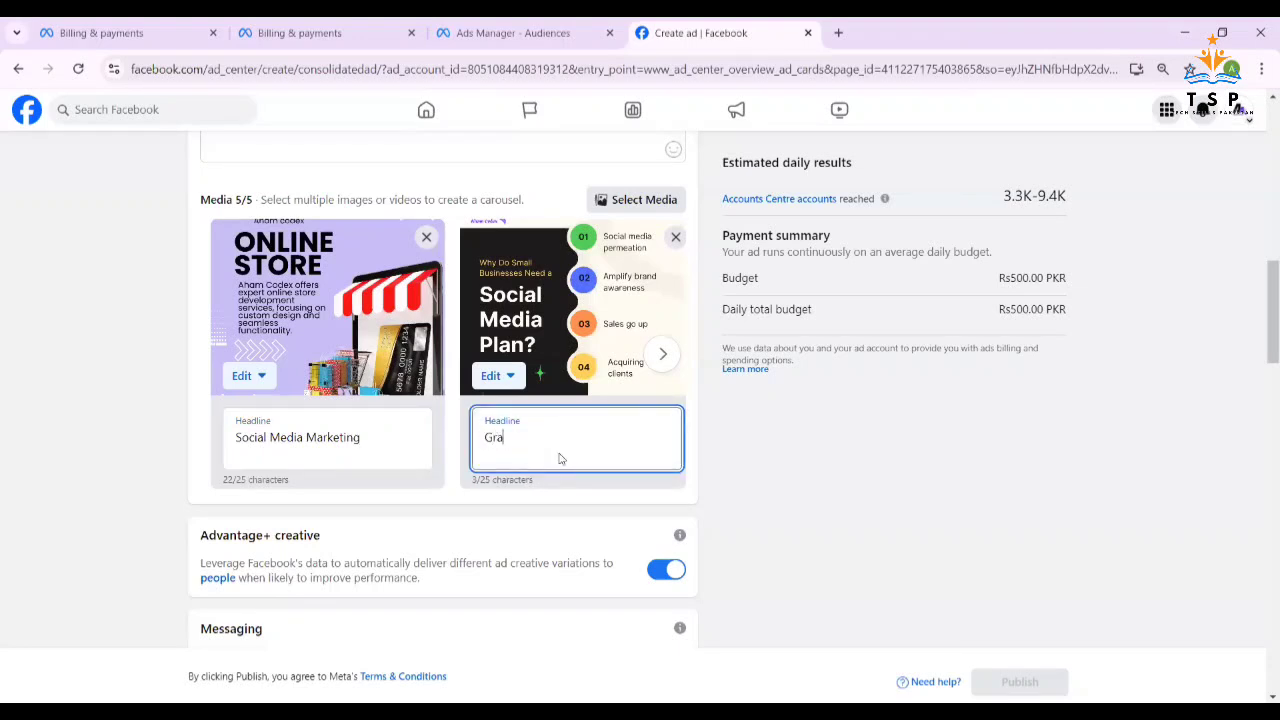
text(phic Designing)
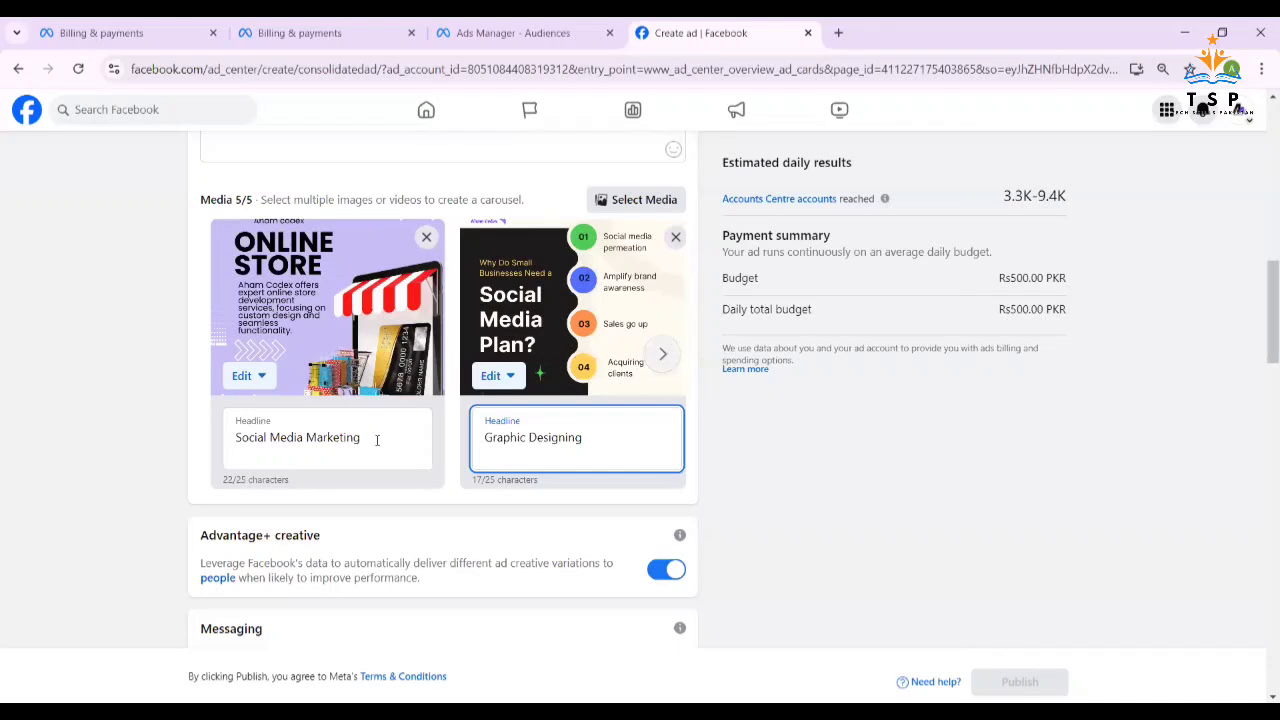
Step: Advance the carousel and replace the Social Media Plan card's headline with "Wordpress Web Developemnt"
click(665, 352)
double_click(377, 445)
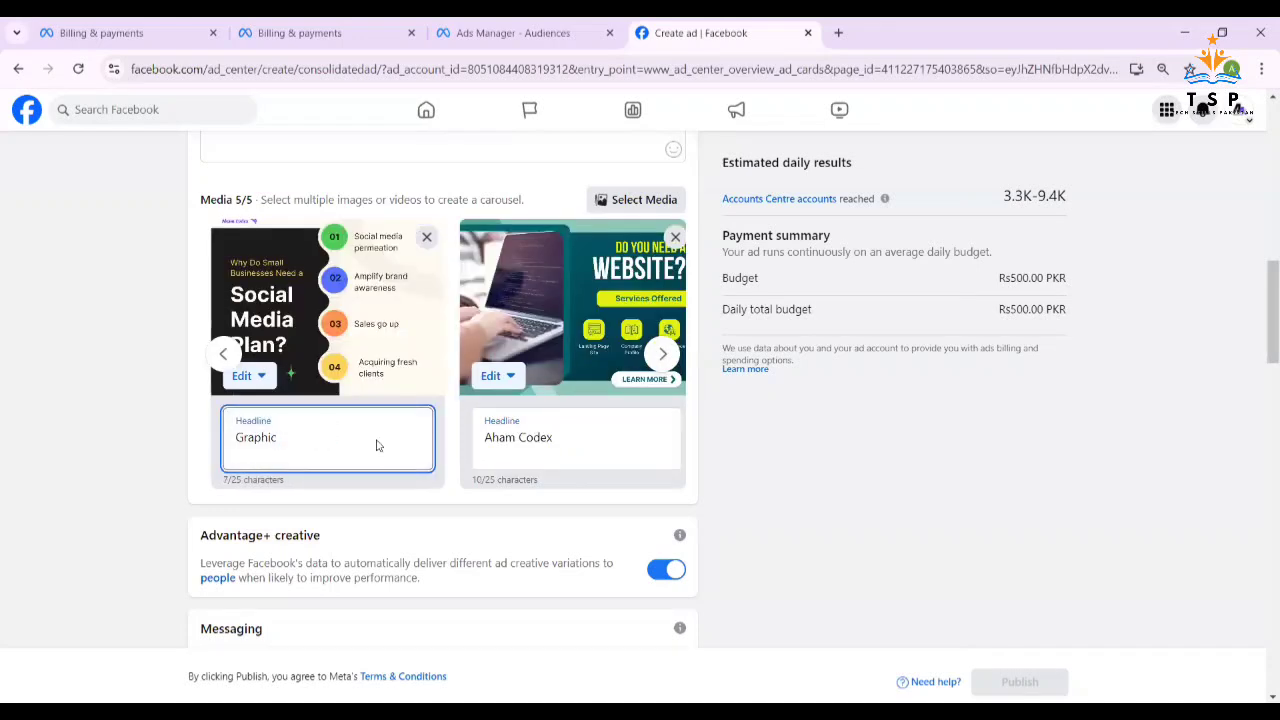
key(BackSpace)
key(BackSpace)
key(BackSpace)
key(BackSpace)
key(BackSpace)
key(BackSpace)
key(BackSpace)
text(Wordpress )
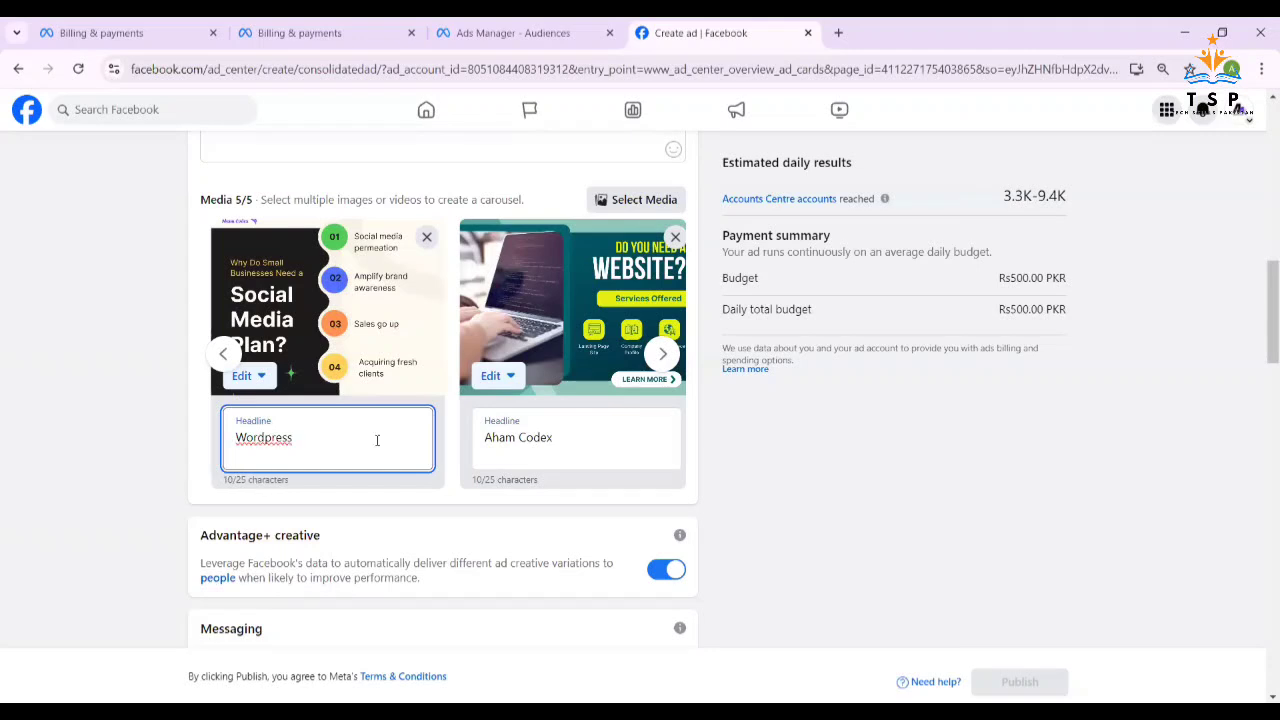
text(Web Develop)
text(ern)
Step: Edit the ad's message template and enter "Contact on Our Whatsaap Number" as the answer to the business question
scroll(473, 493, down, 1)
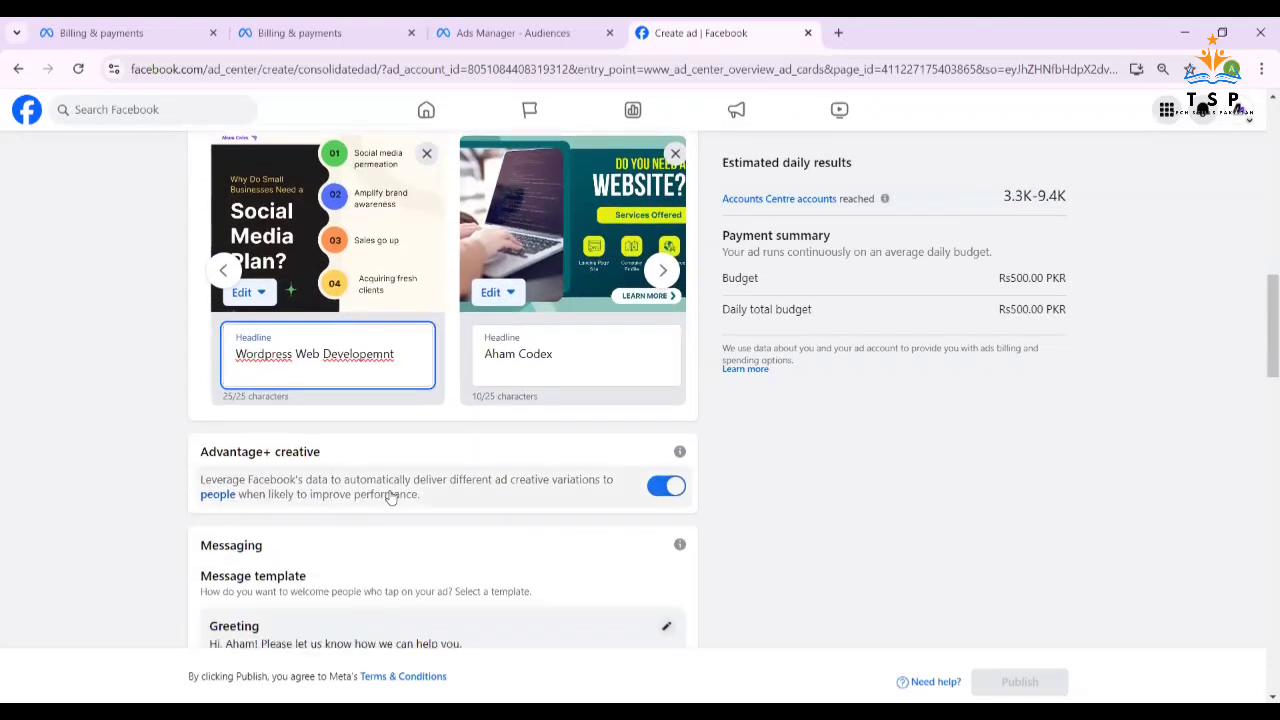
scroll(407, 505, down, 1)
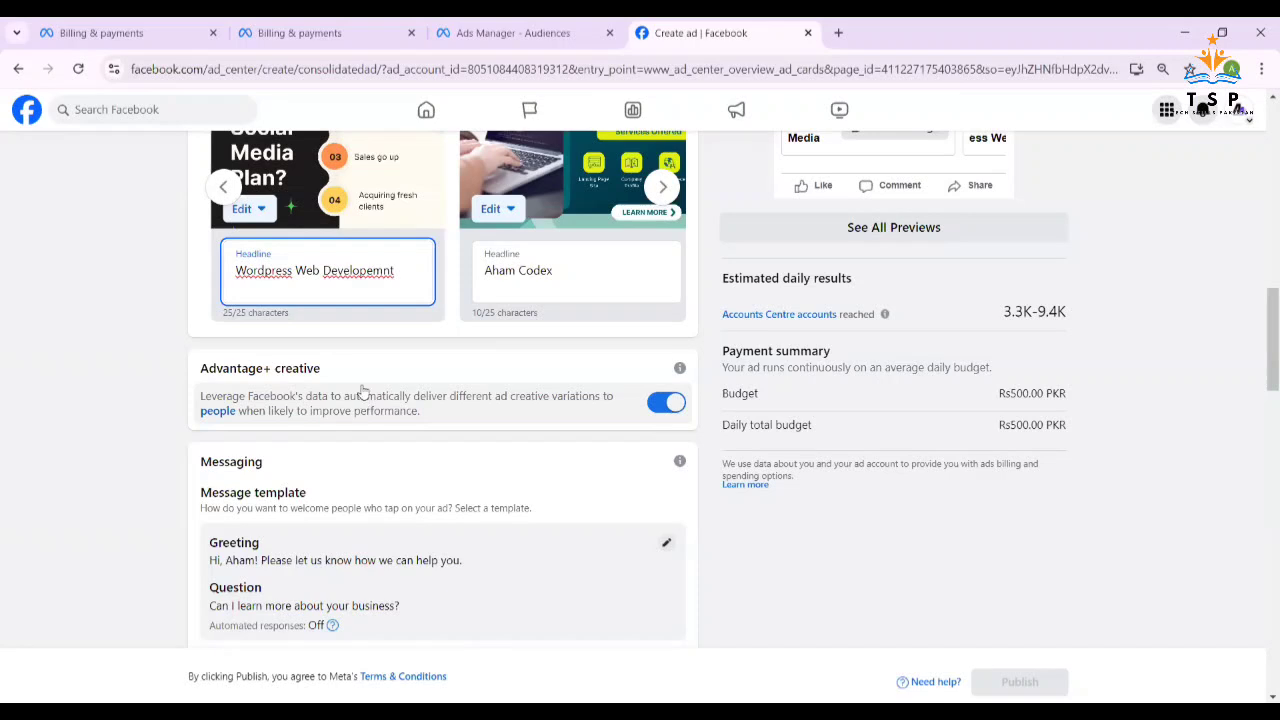
scroll(551, 434, down, 2)
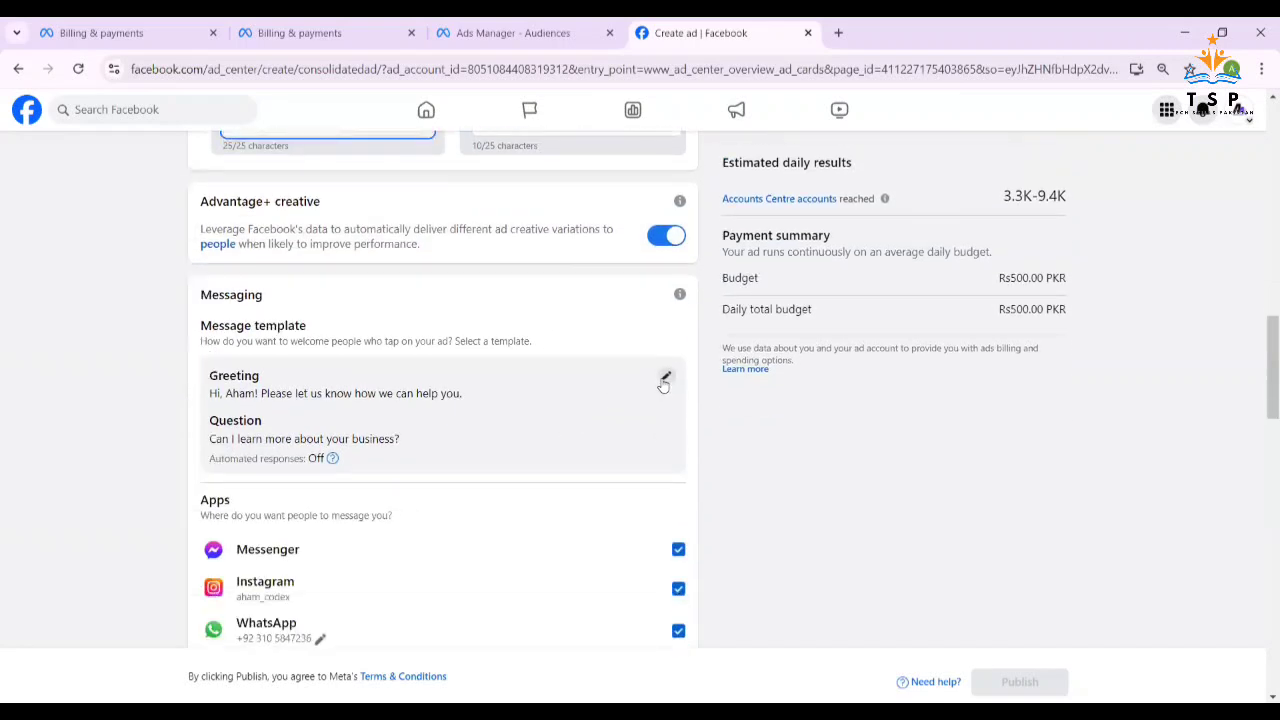
click(666, 376)
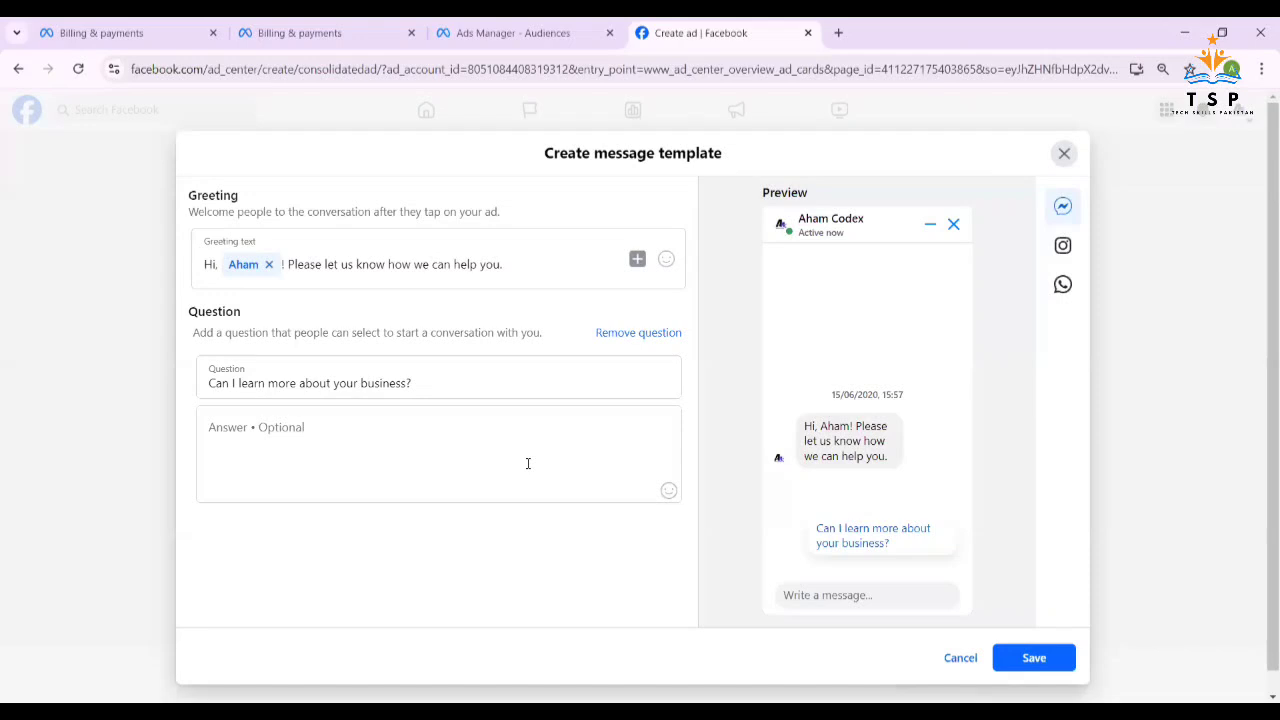
click(383, 434)
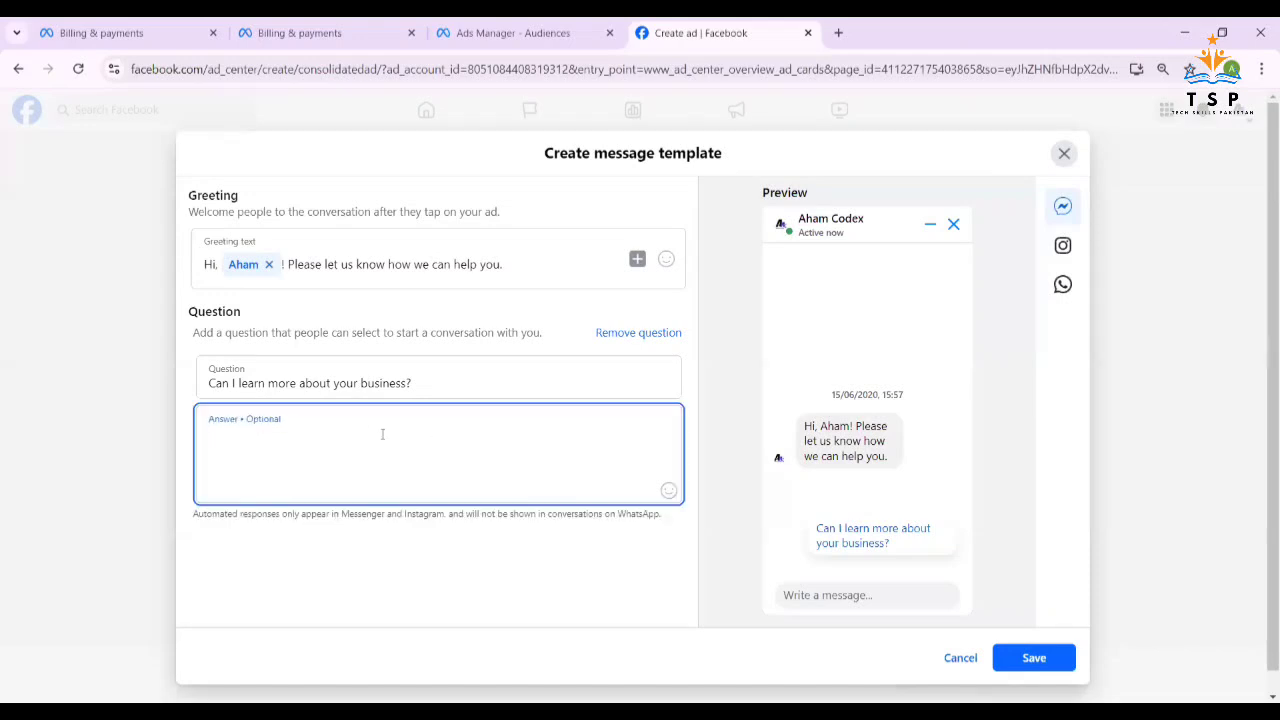
text(Contact on Our Whatsaap Number)
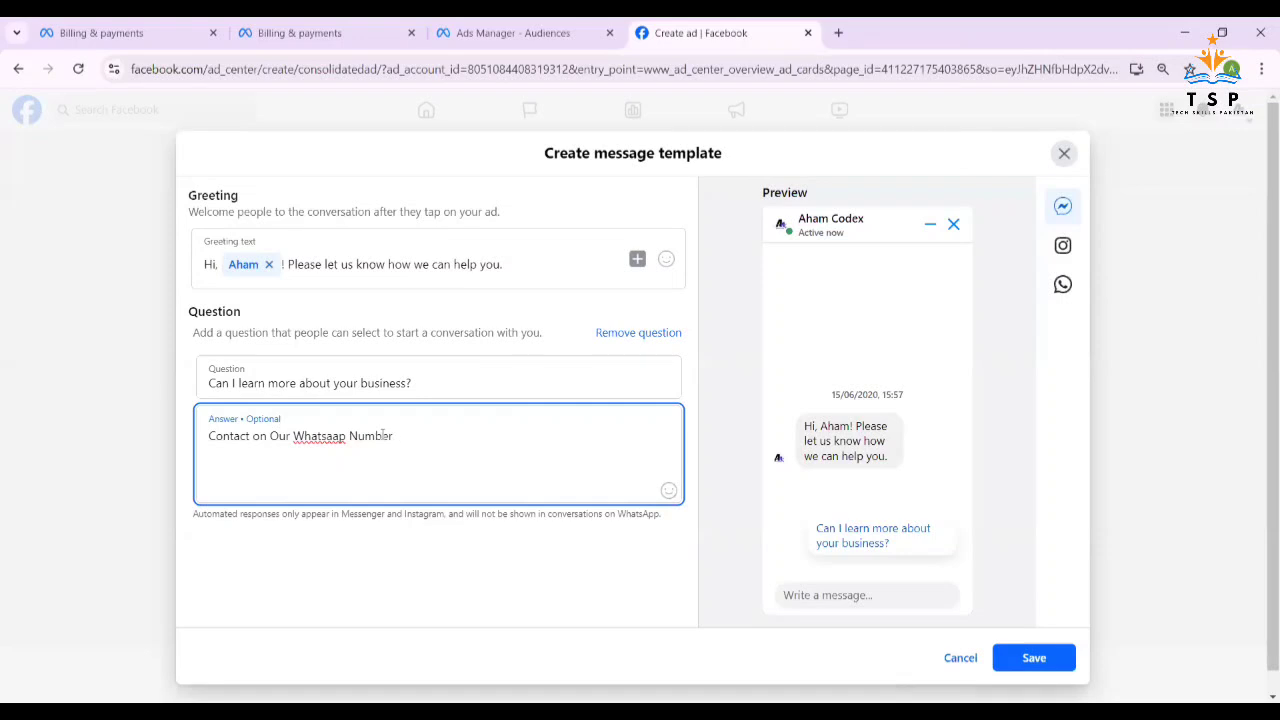
Step: Correct the misspelled word in the answer to "WhatsApp" and save the message template
right_click(318, 437)
click(400, 72)
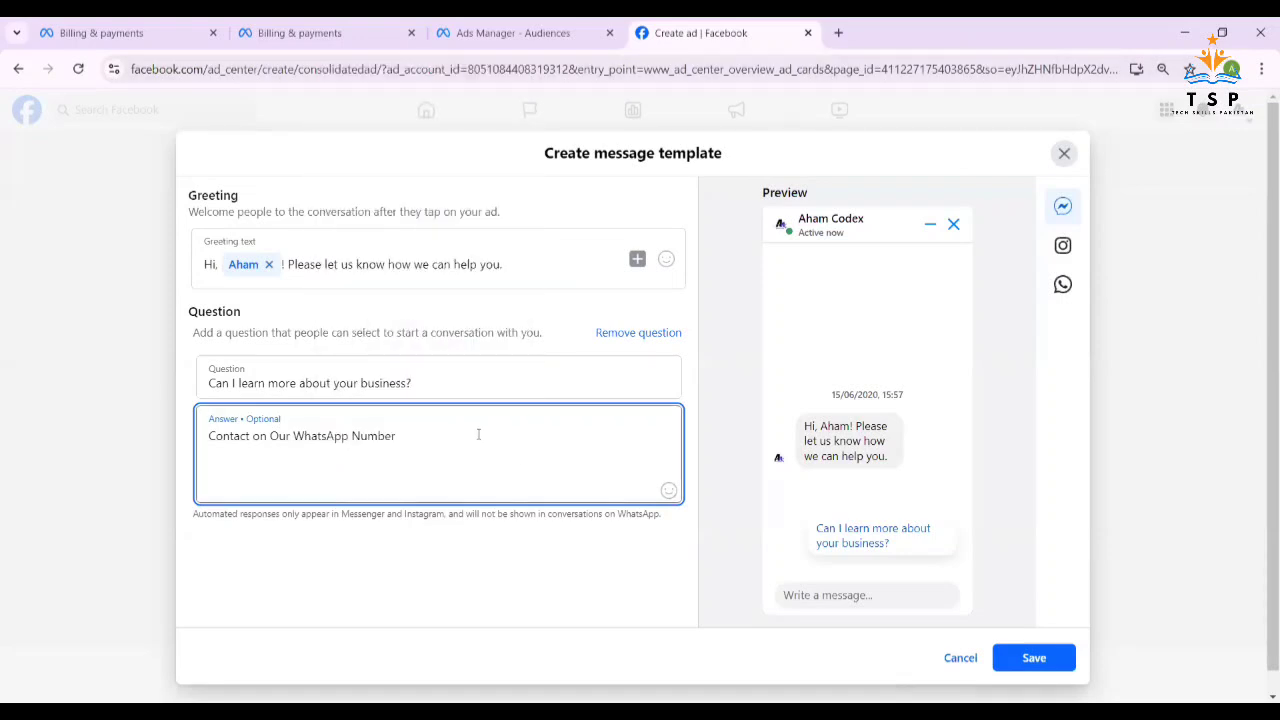
scroll(478, 434, down, 1)
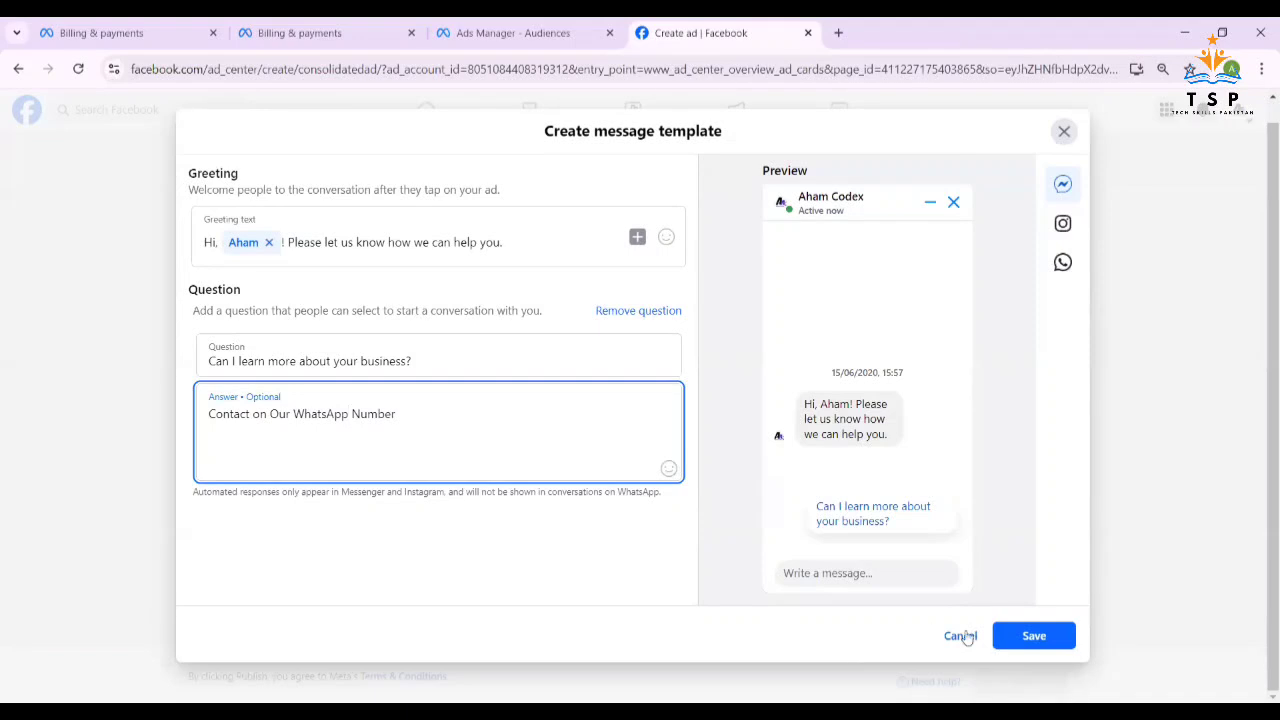
click(1023, 643)
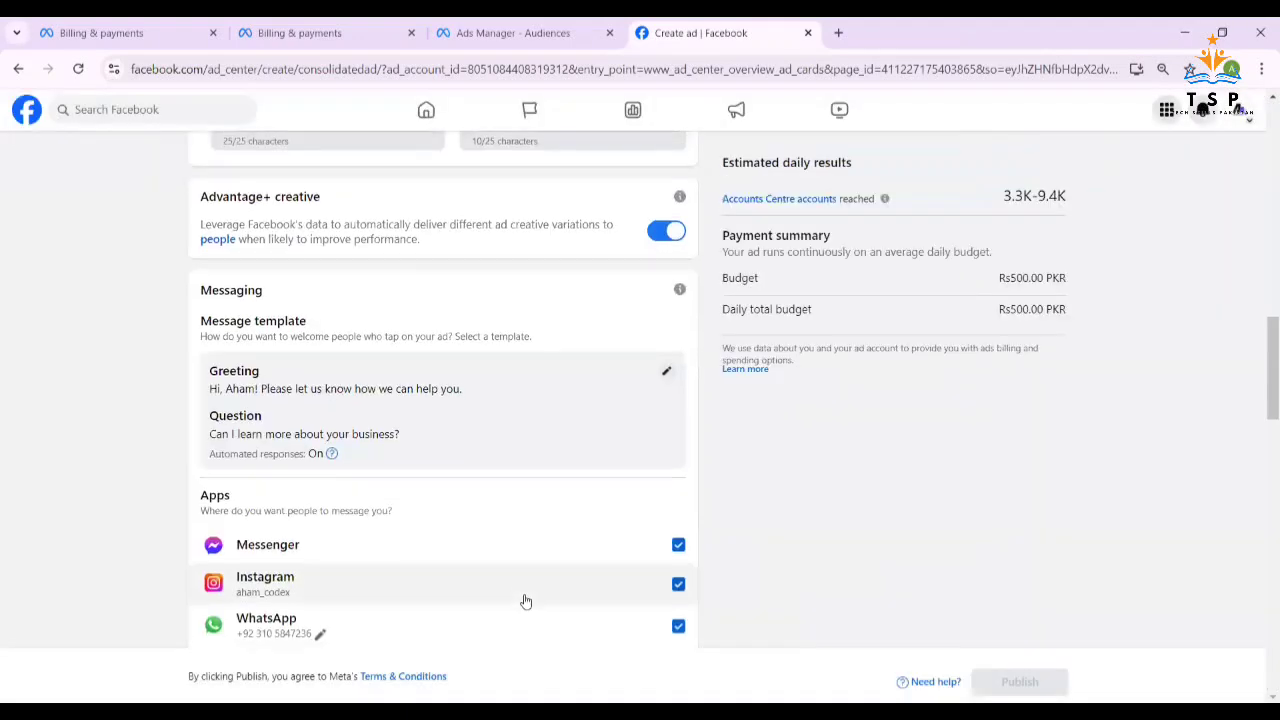
Step: Deselect Messenger and Instagram as messaging apps, keeping only WhatsApp
scroll(525, 601, down, 1)
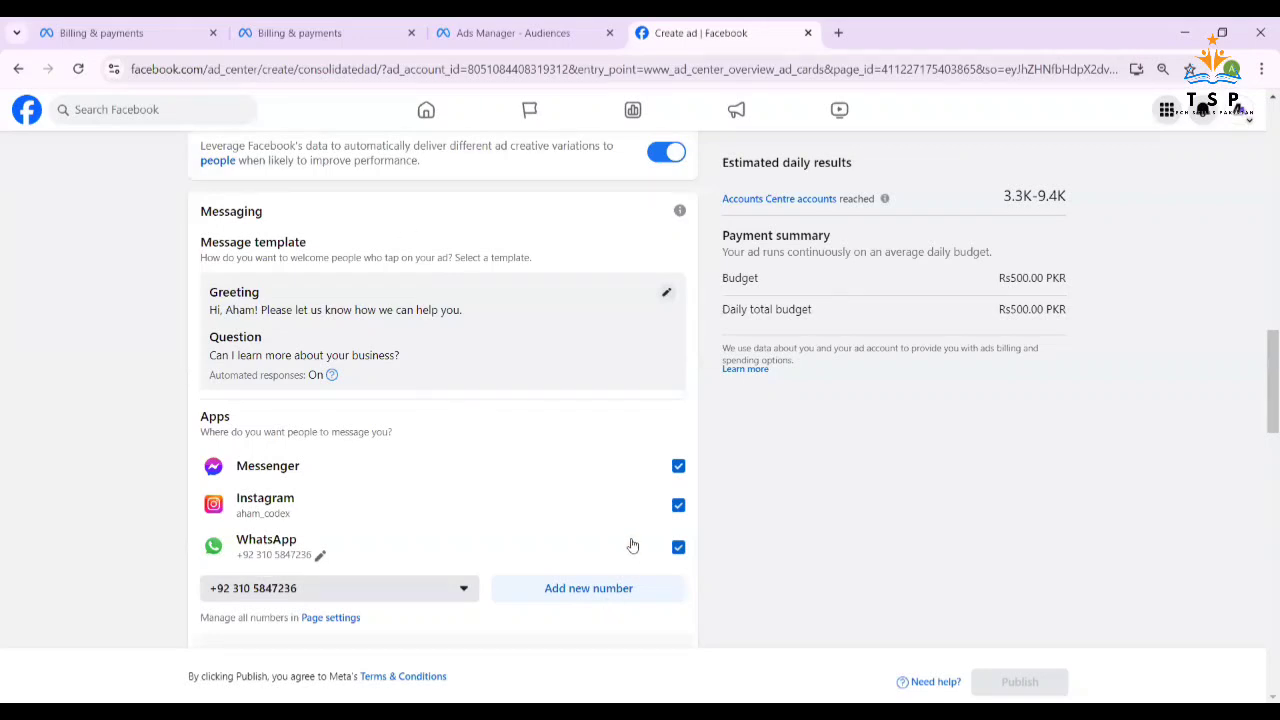
click(678, 466)
click(678, 506)
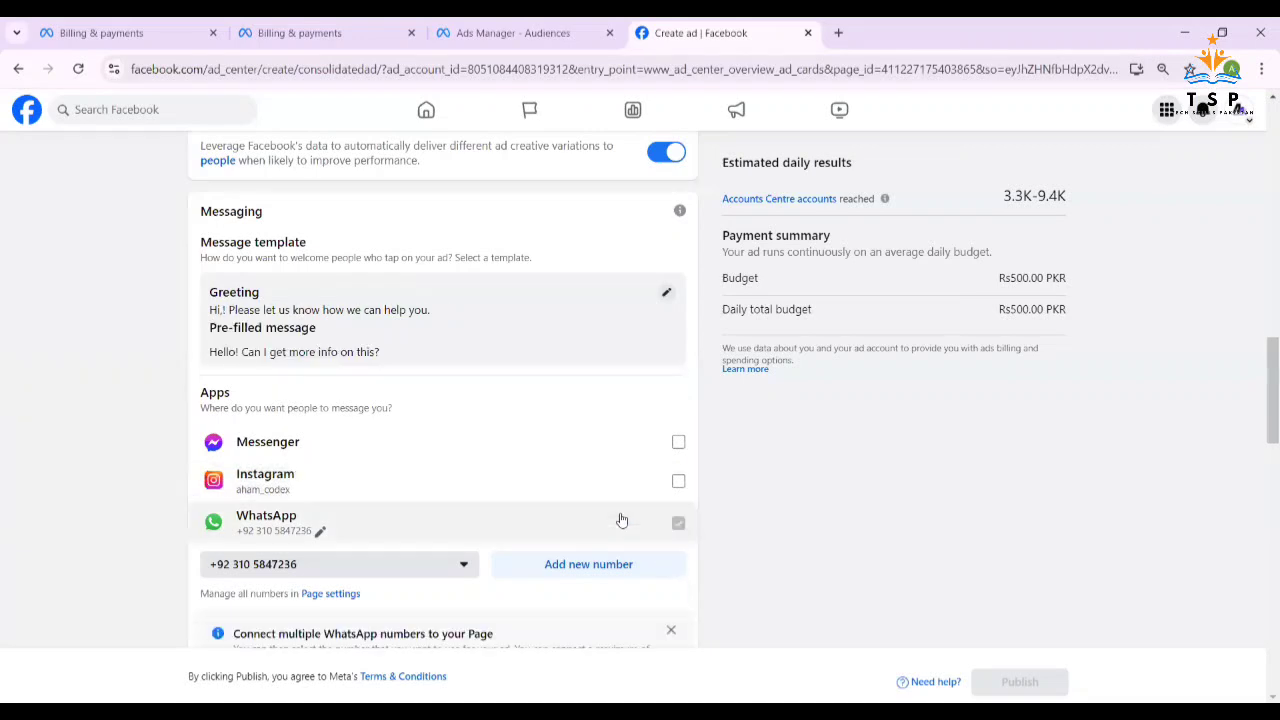
Step: Choose the saved audience "batch 107 direct Targeting" for the ad
scroll(700, 480, down, 1)
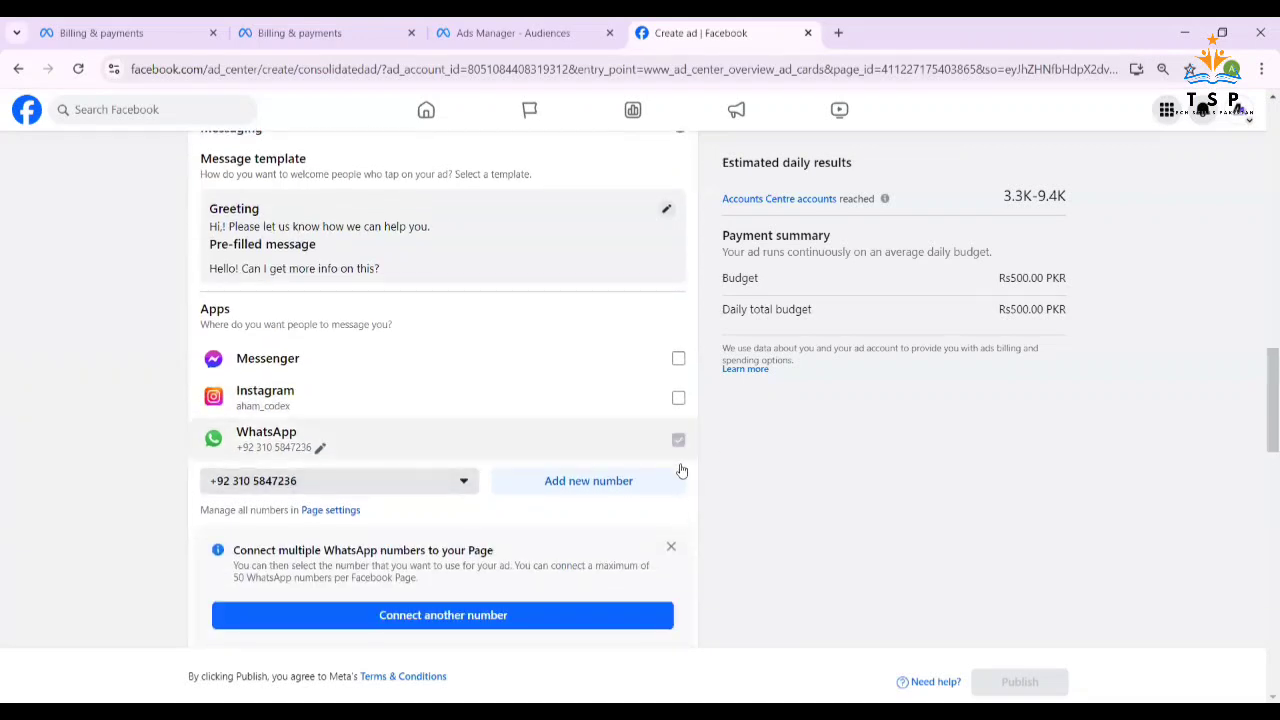
scroll(680, 470, down, 3)
scroll(679, 472, down, 1)
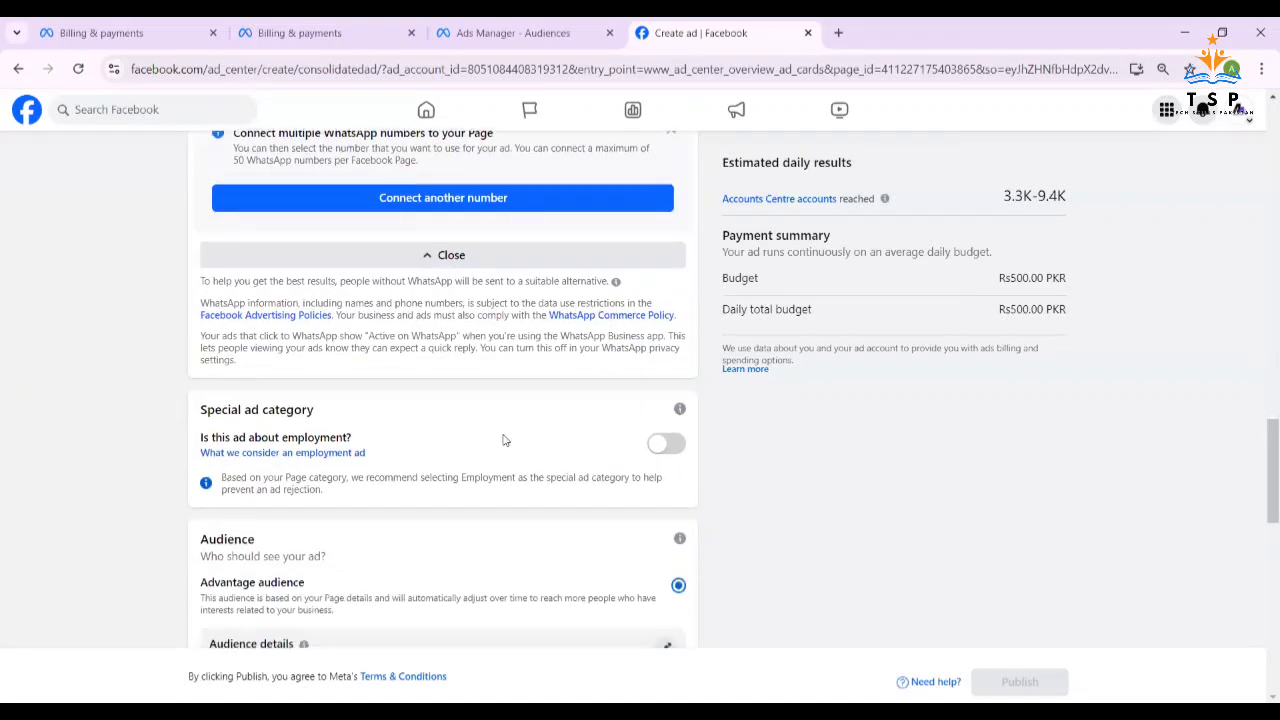
scroll(504, 472, down, 3)
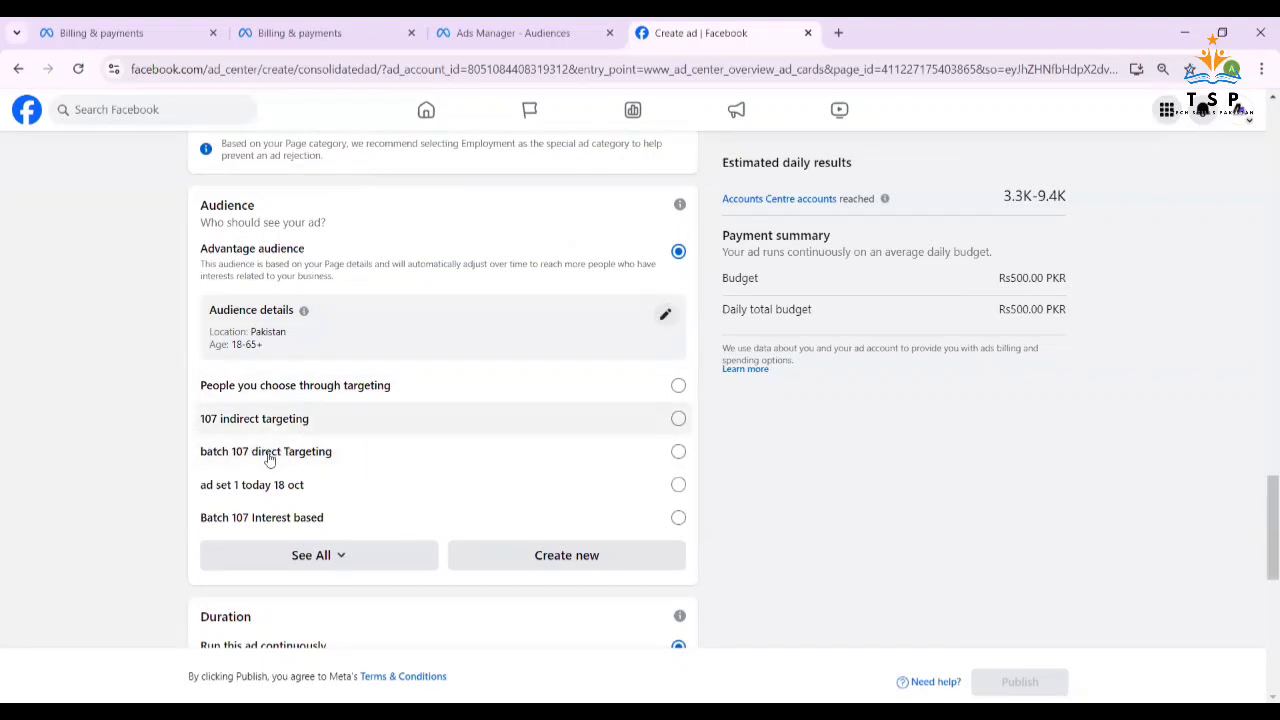
click(329, 454)
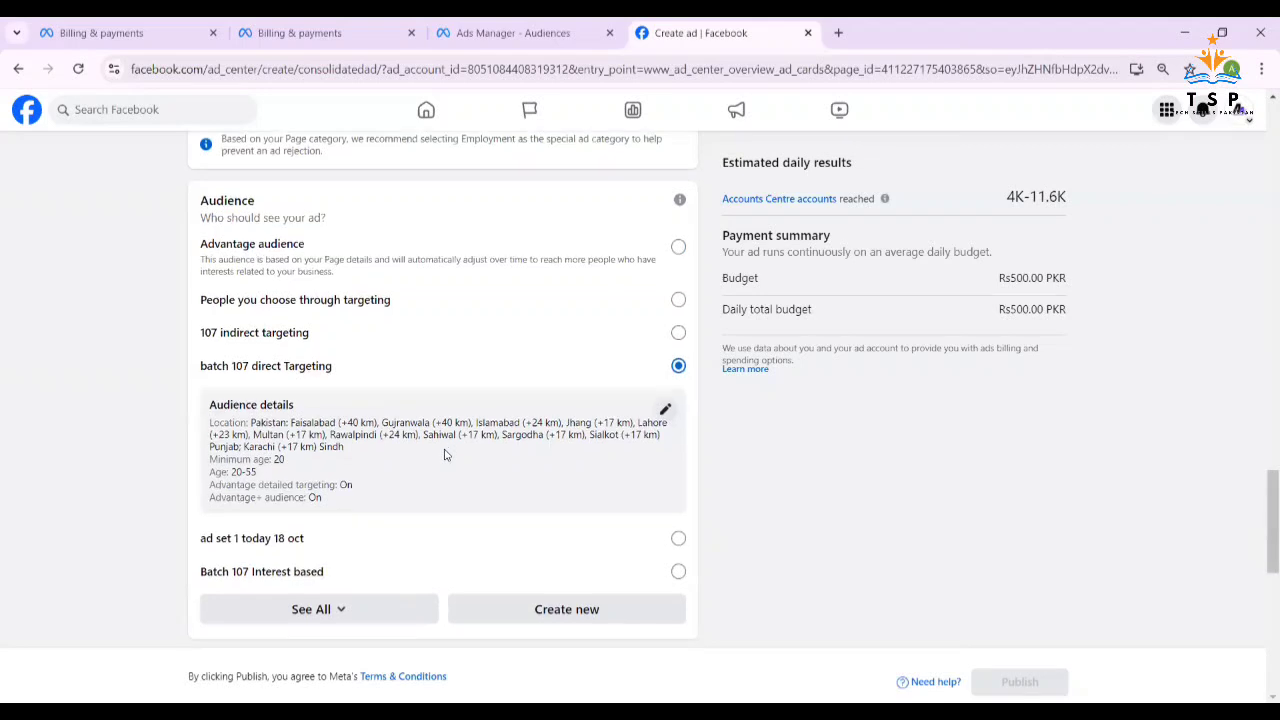
Step: Try a daily budget of Rs300.00 and set it back to Rs500.00
scroll(445, 450, down, 4)
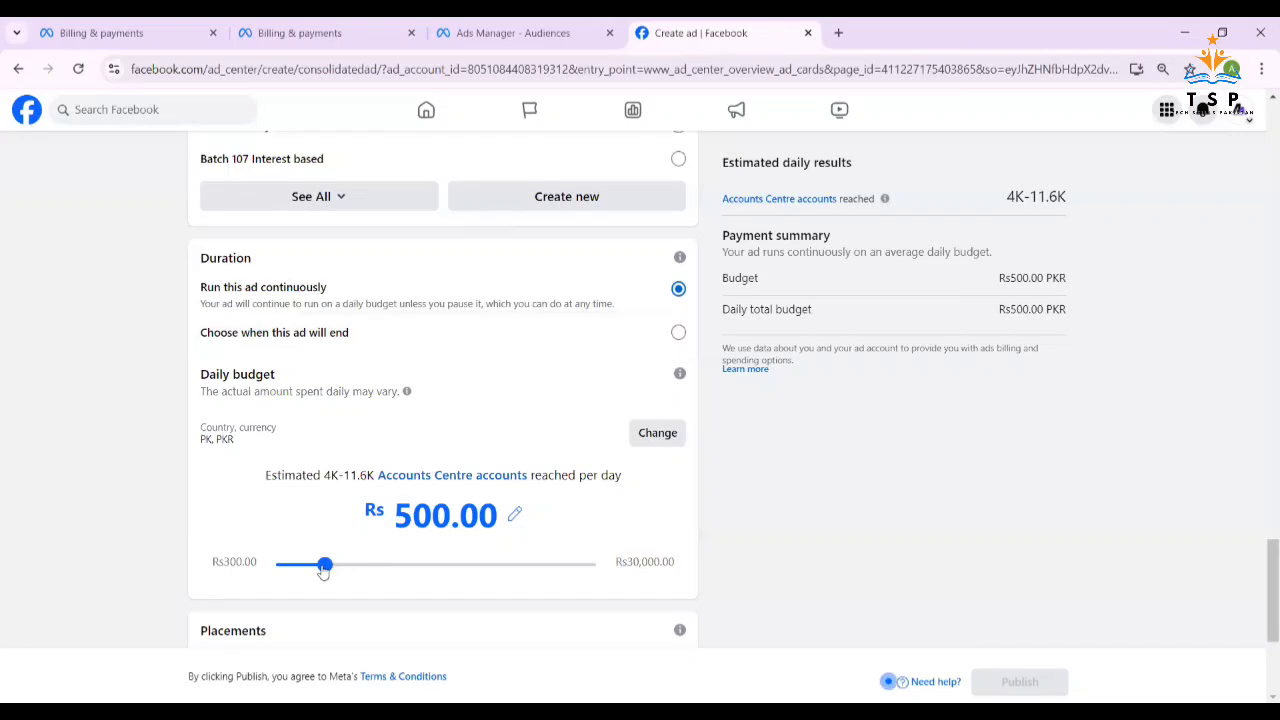
drag(323, 568, 280, 568)
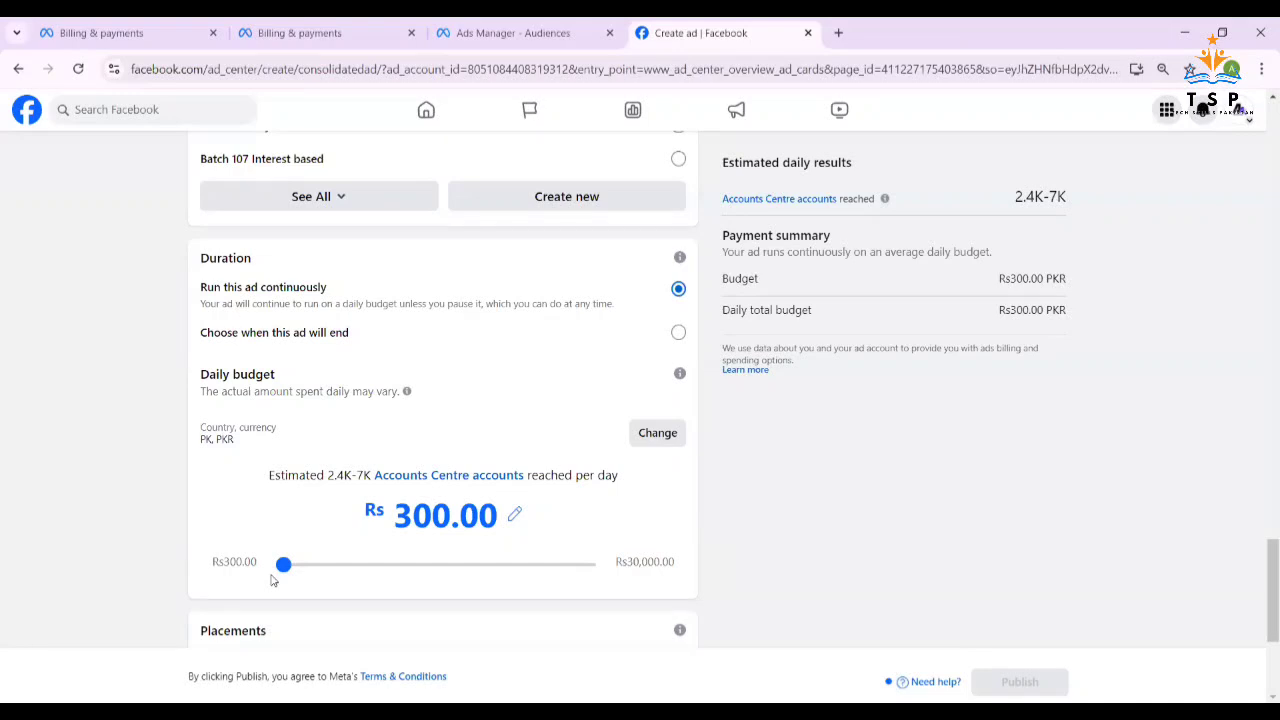
click(323, 566)
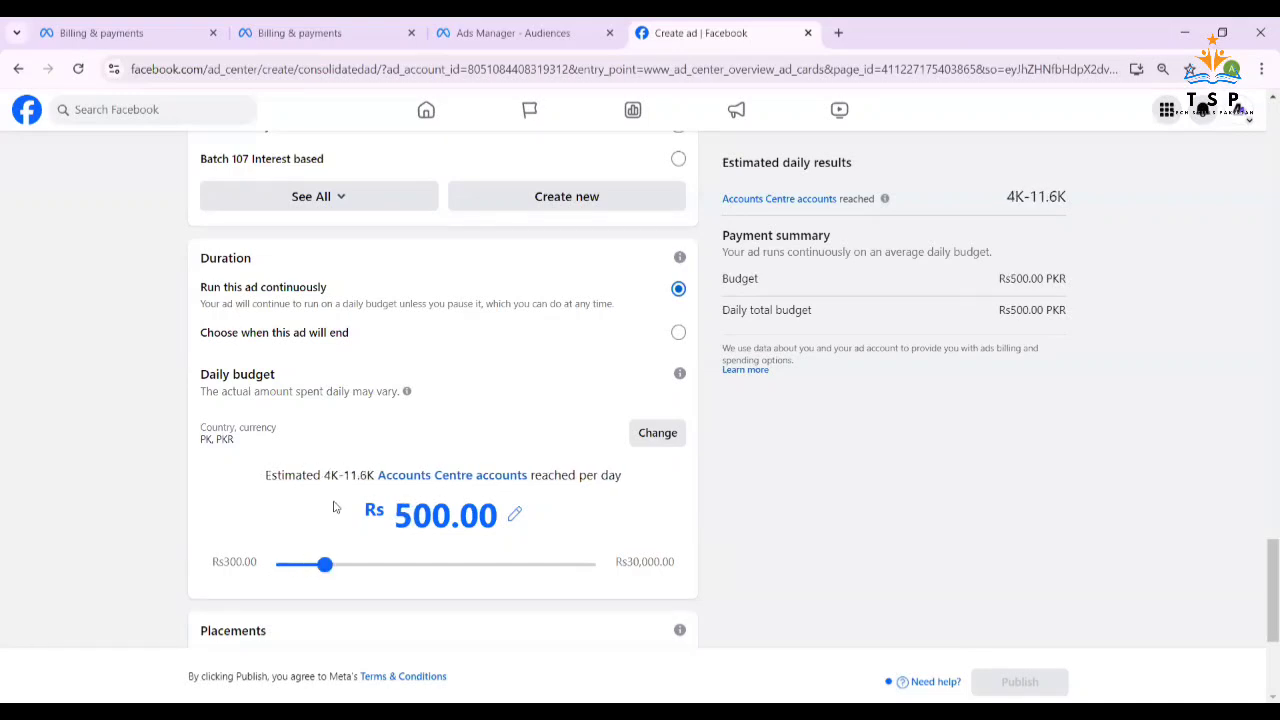
scroll(377, 452, down, 1)
scroll(300, 480, down, 3)
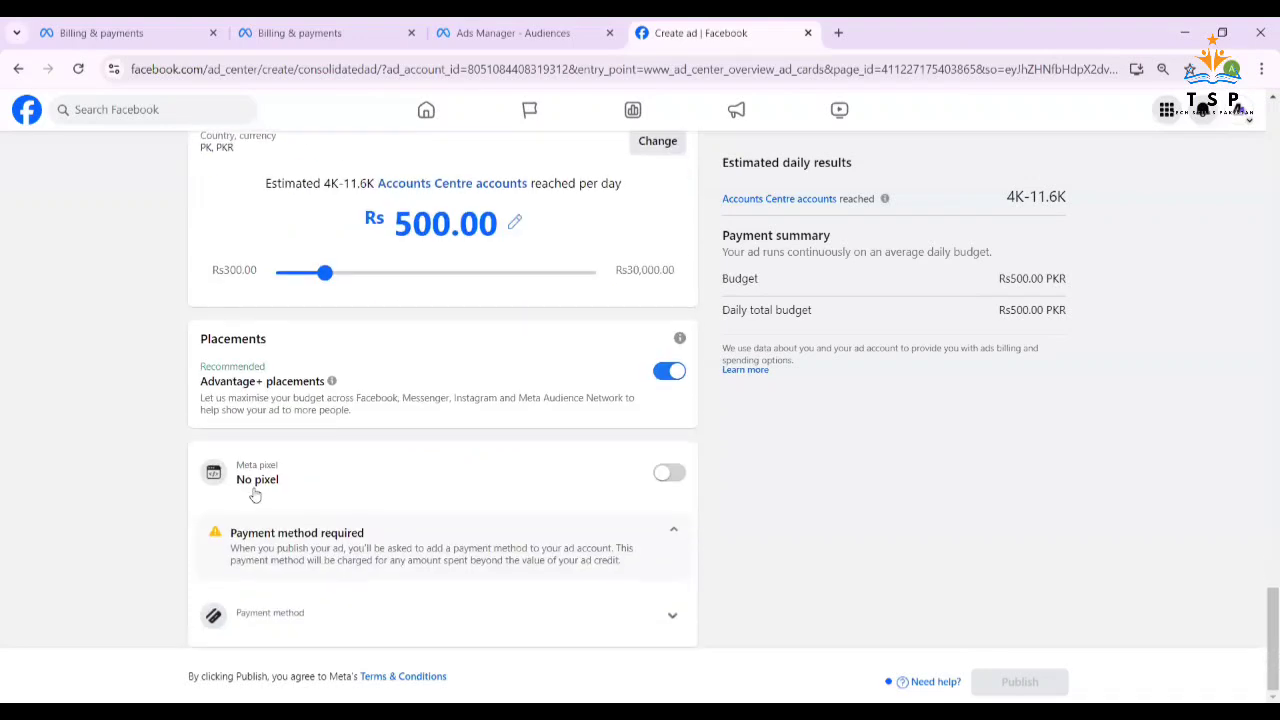